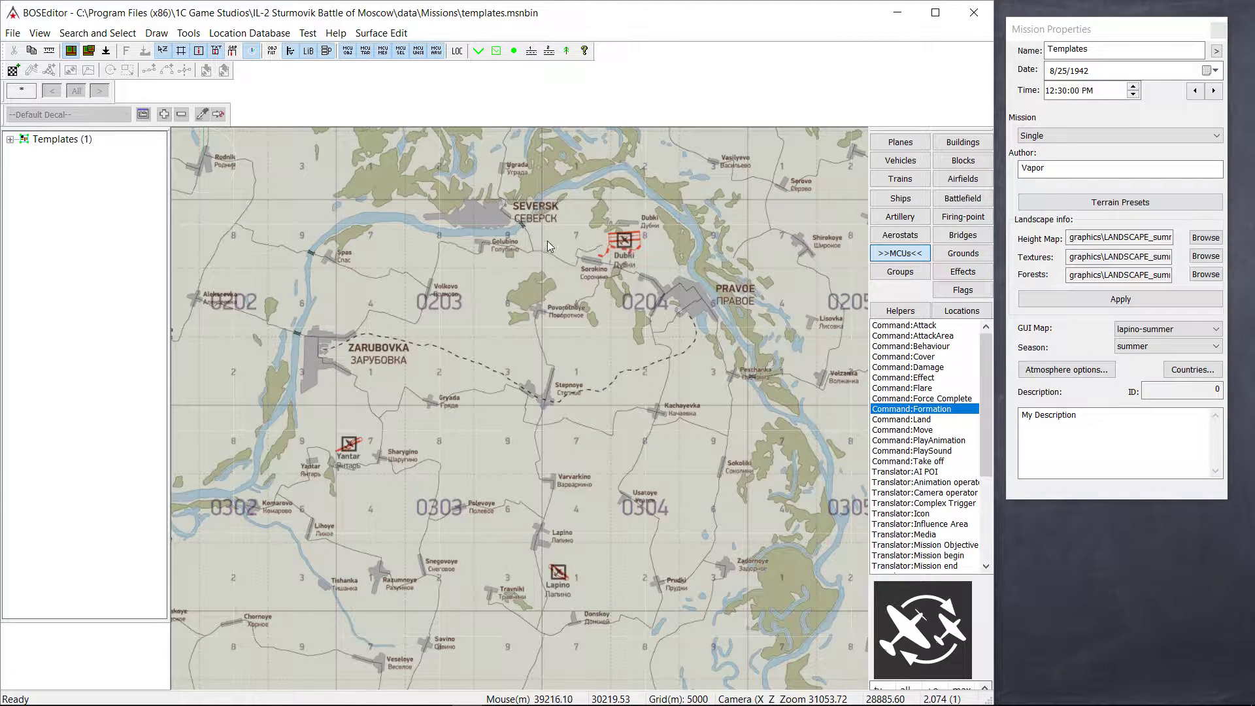
middle_click_drag(509, 309, 519, 342)
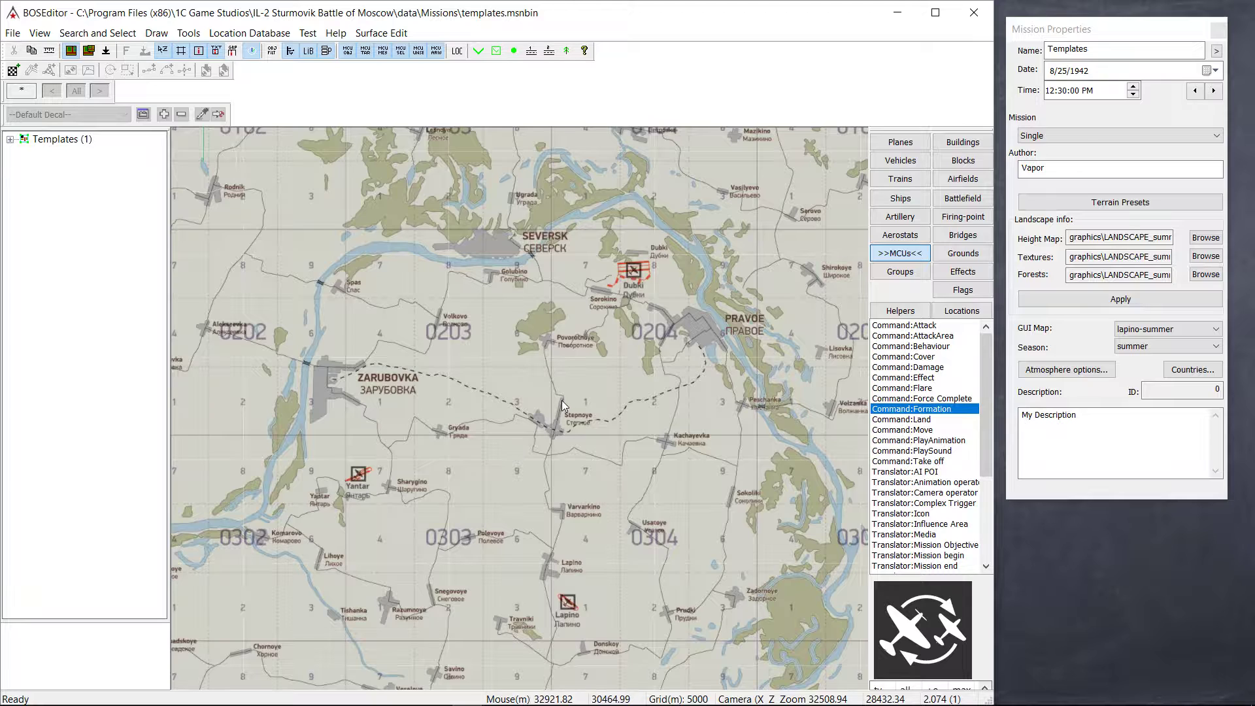
scroll(562, 400, "up", 2)
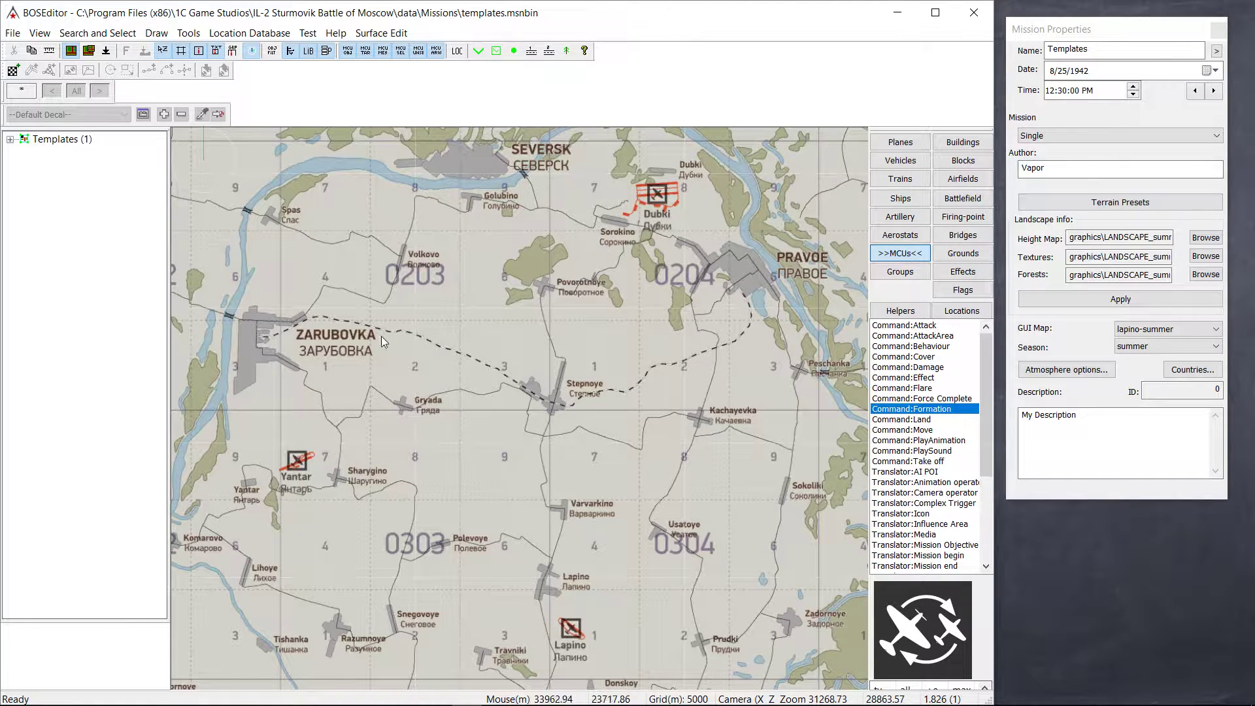
scroll(487, 304, "up", 1)
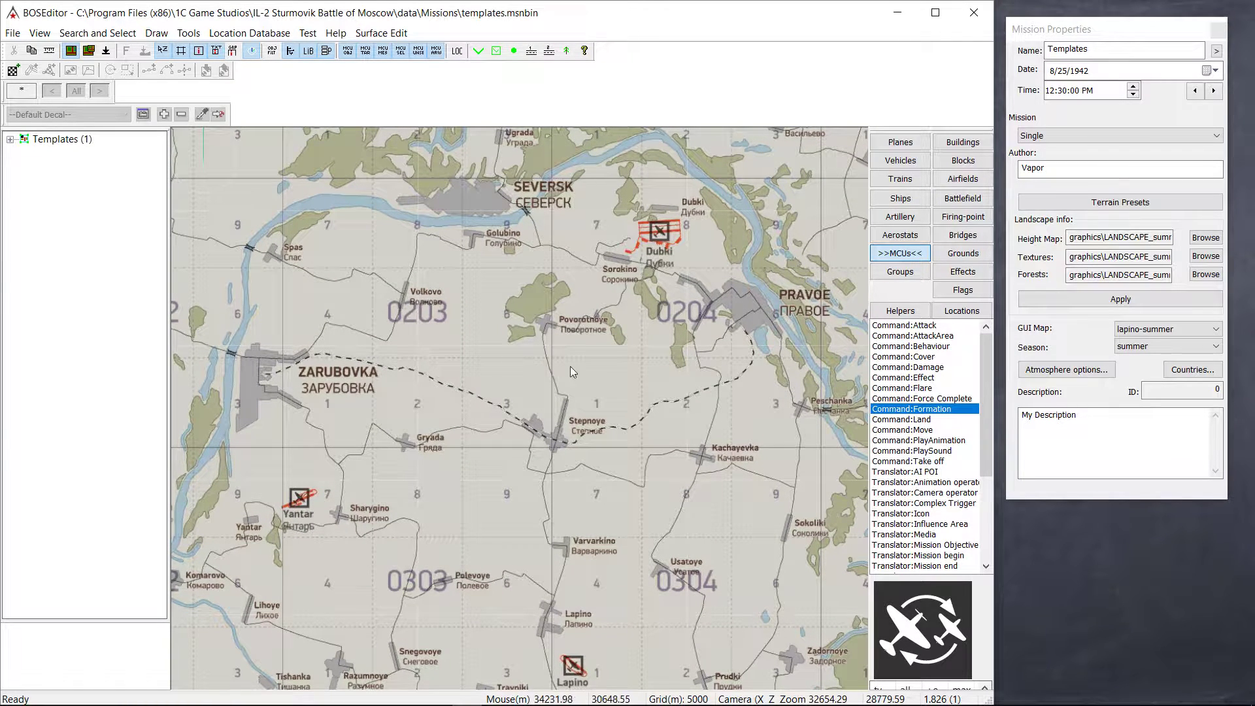
scroll(602, 412, "up", 1)
mouse_move(602, 411)
middle_mouse_down()
mouse_move(601, 390)
mouse_move(606, 415)
middle_mouse_up()
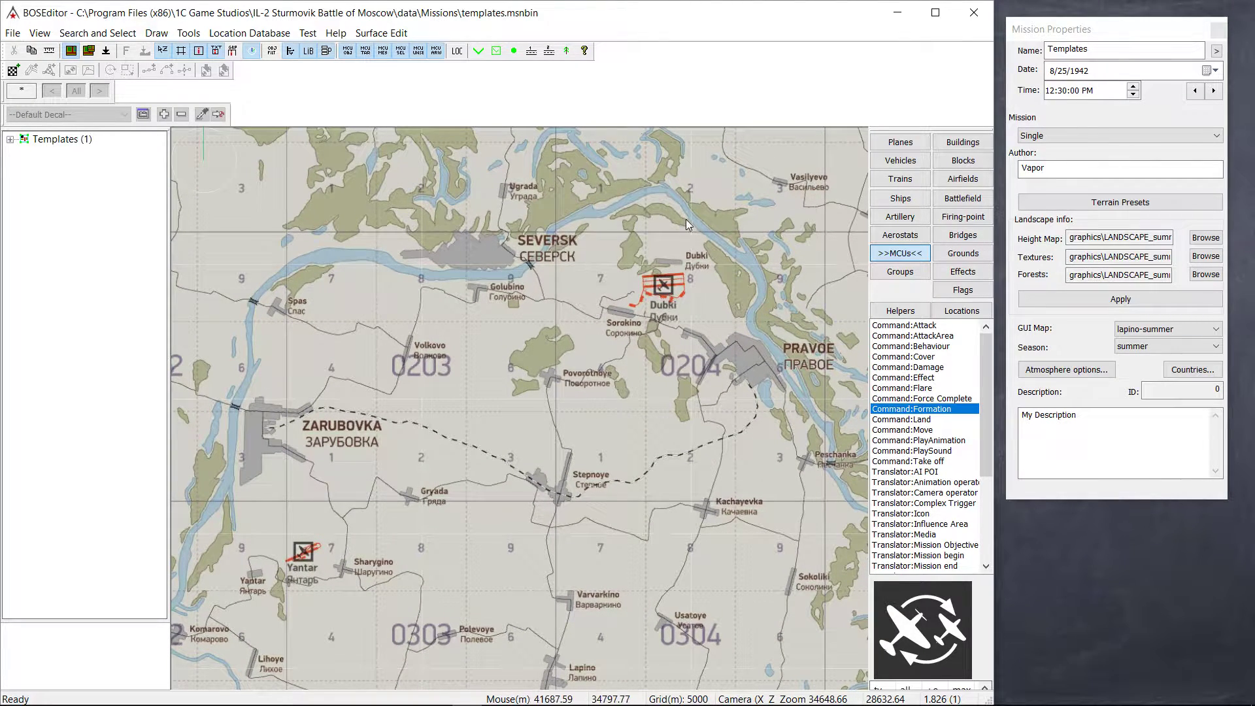
scroll(585, 437, "down", 1)
middle_click_drag(585, 438, 594, 397)
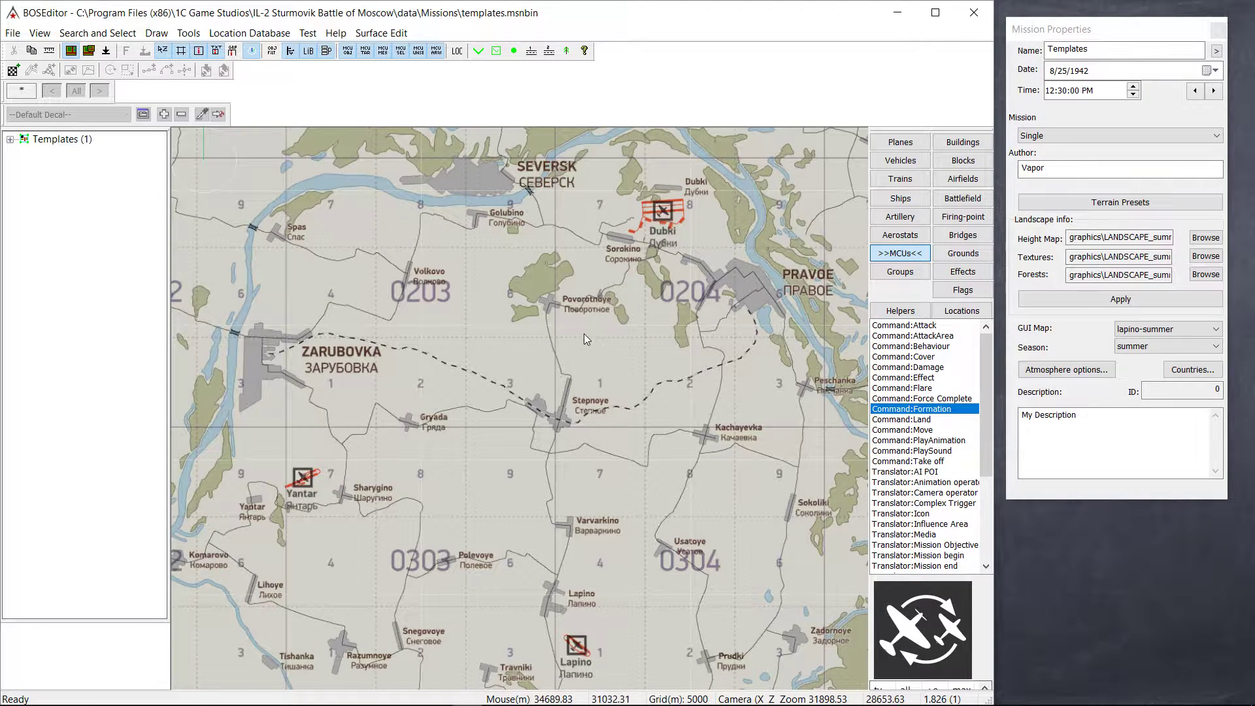
middle_click_drag(583, 335, 586, 366)
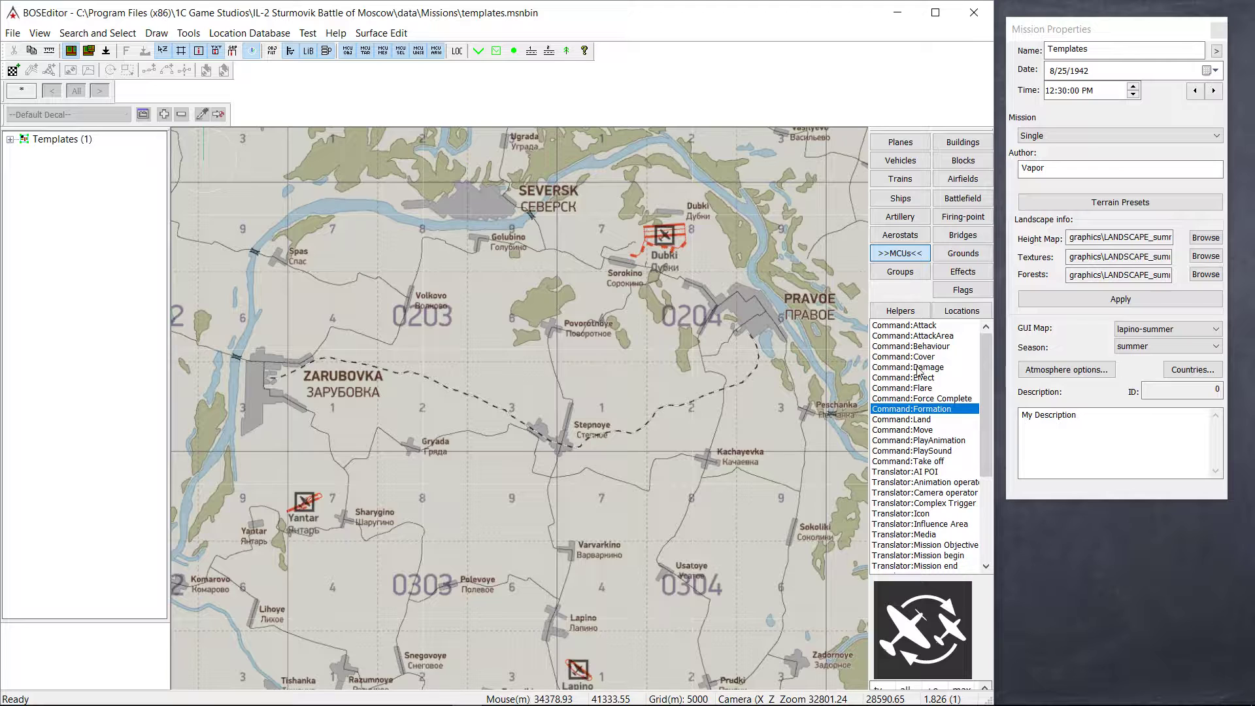
Place a Check Zone trigger on the map at Stepnoye
scroll(928, 490, "down", 5)
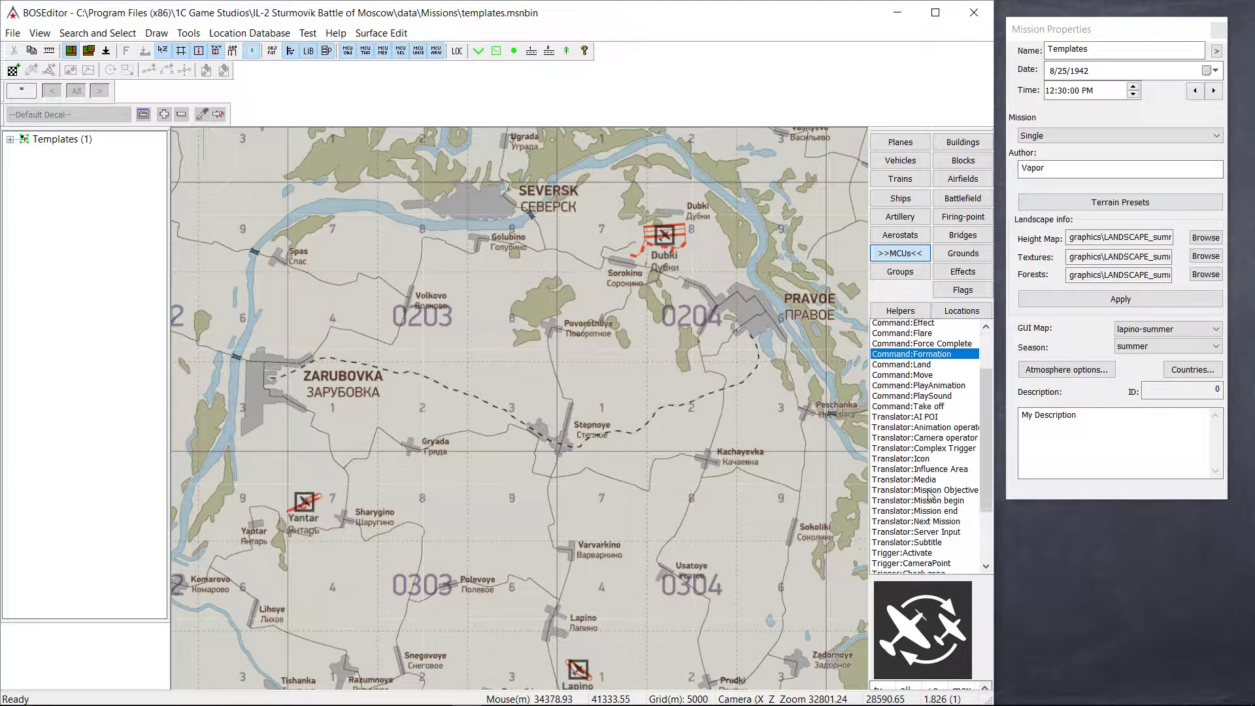
left_click(928, 482)
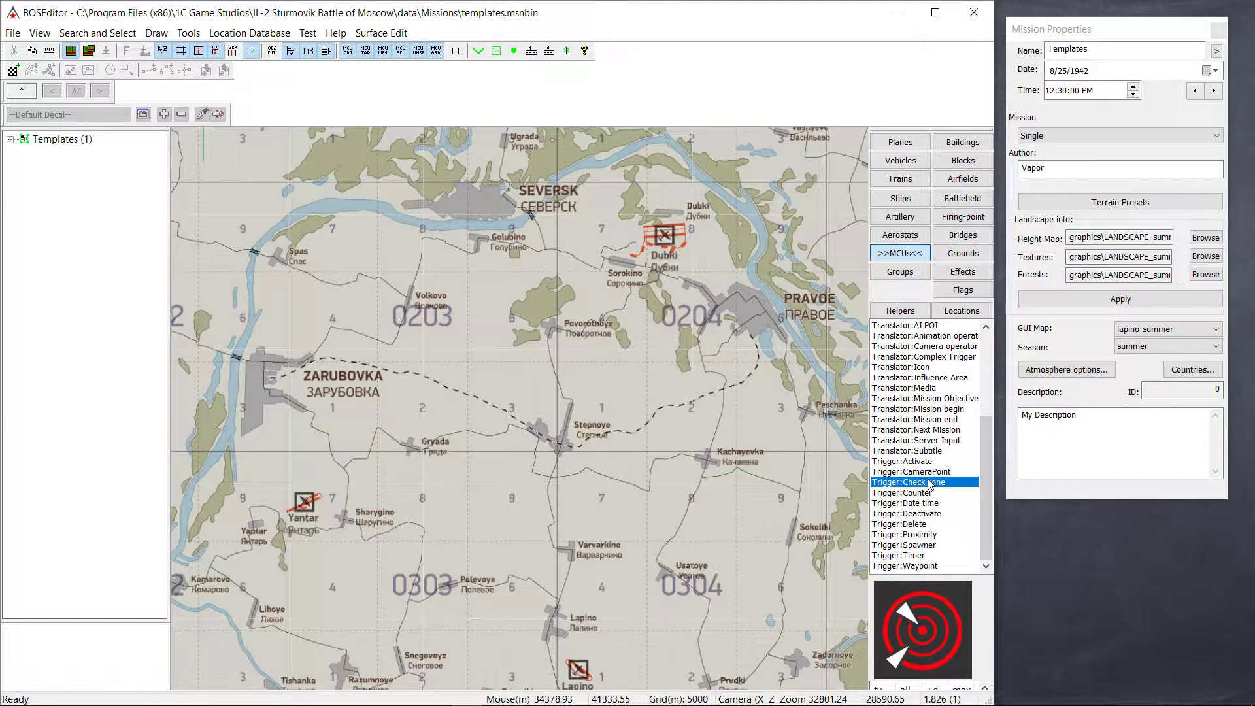
left_click(560, 432)
Set the check zone's size to 5000 m and make it respond to Allies planes
double_click(560, 433)
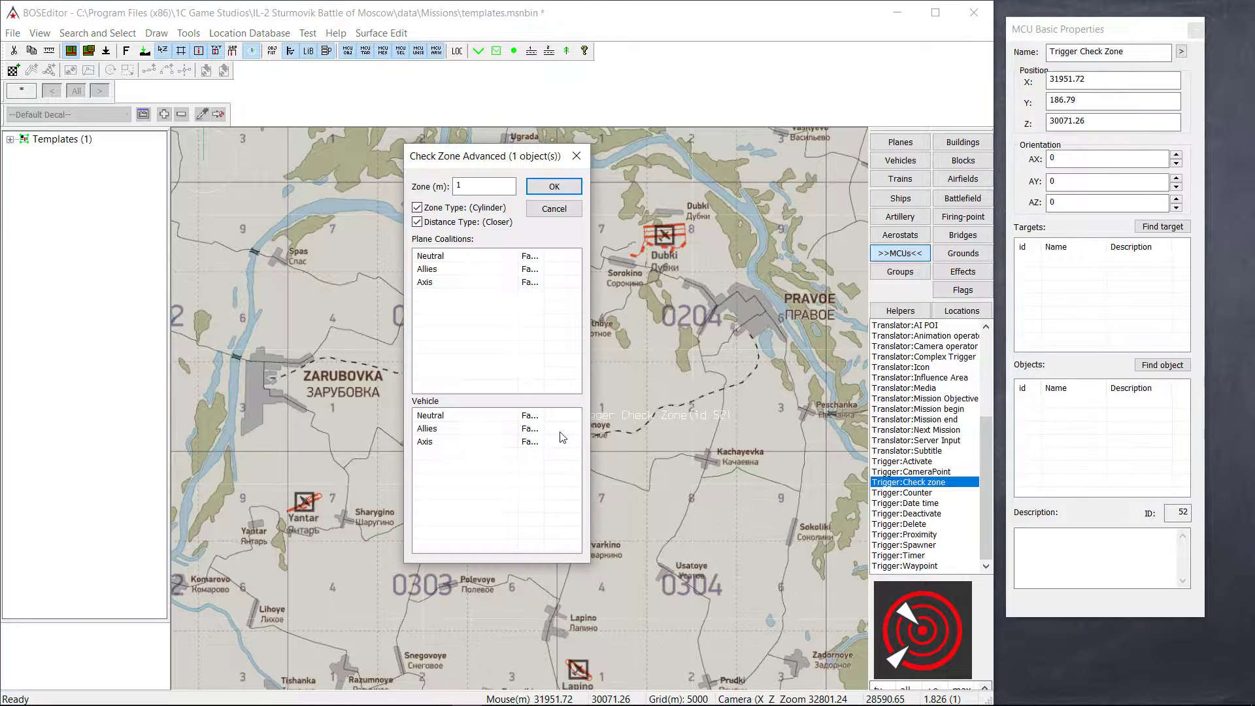
left_click(469, 186)
key("BackSpace")
type("5000")
left_click(531, 272)
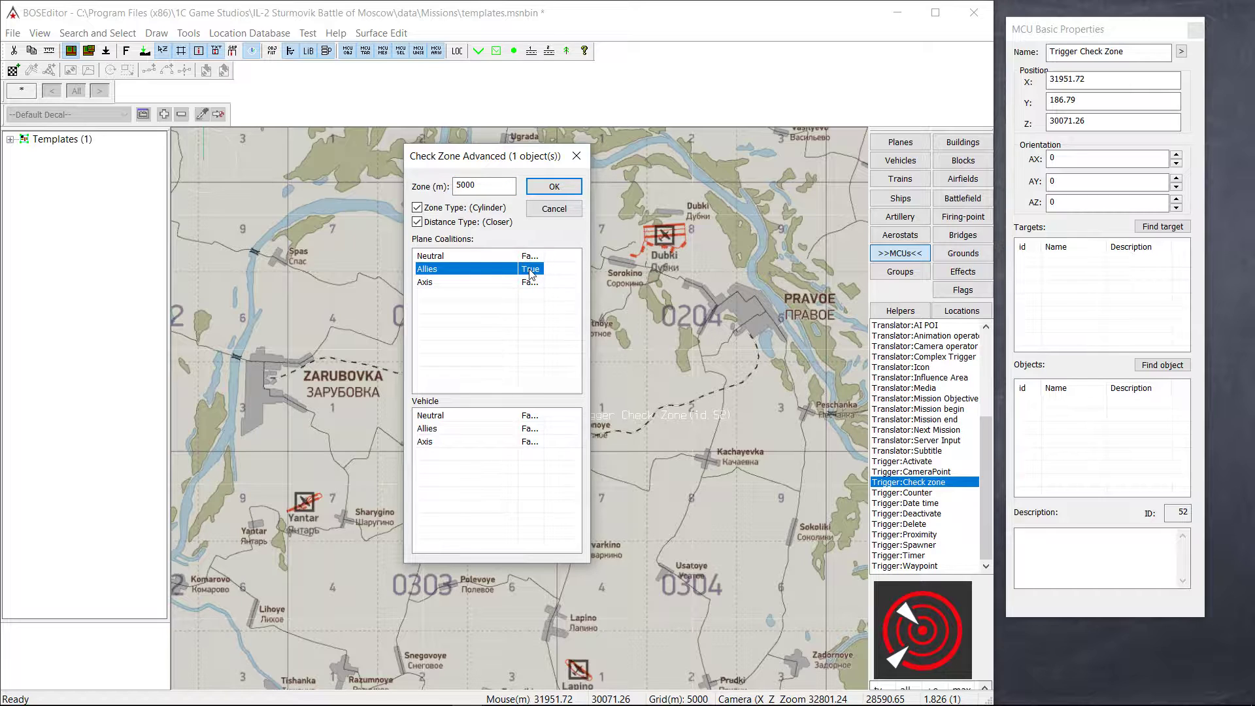
left_click(554, 187)
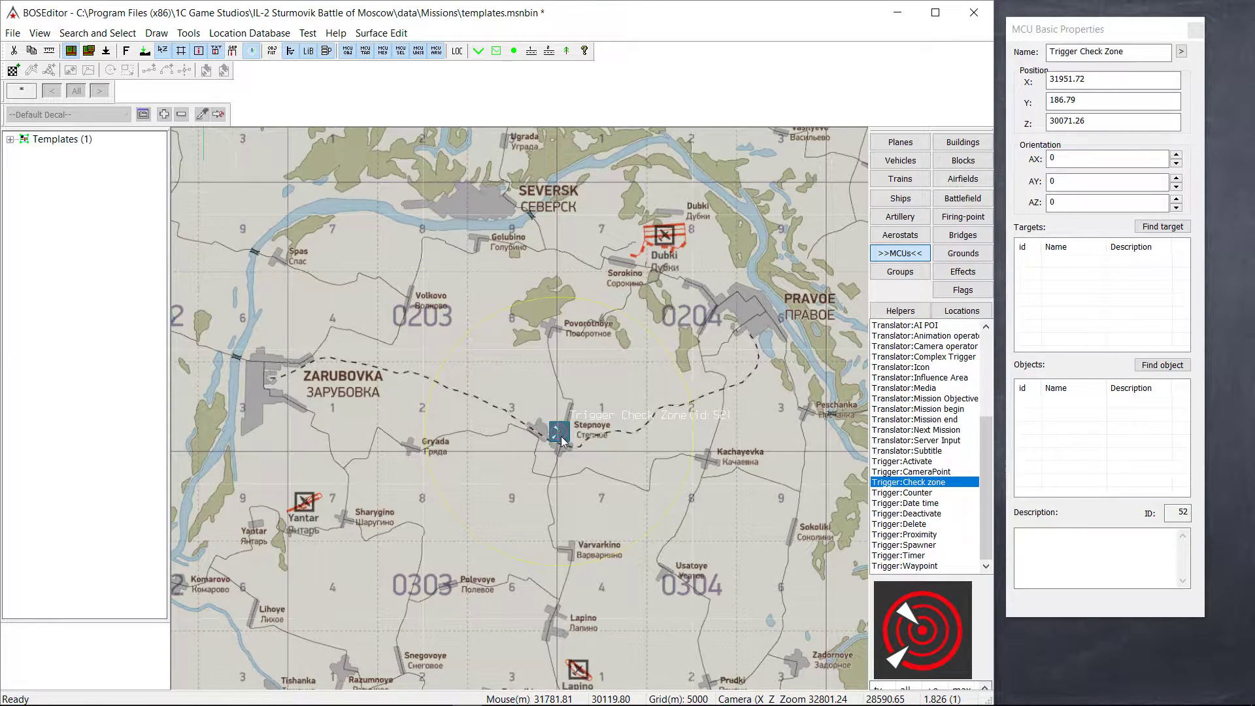
Nudge the check zone slightly west at Stepnoye and save the mission
left_click_drag(561, 434, 553, 435)
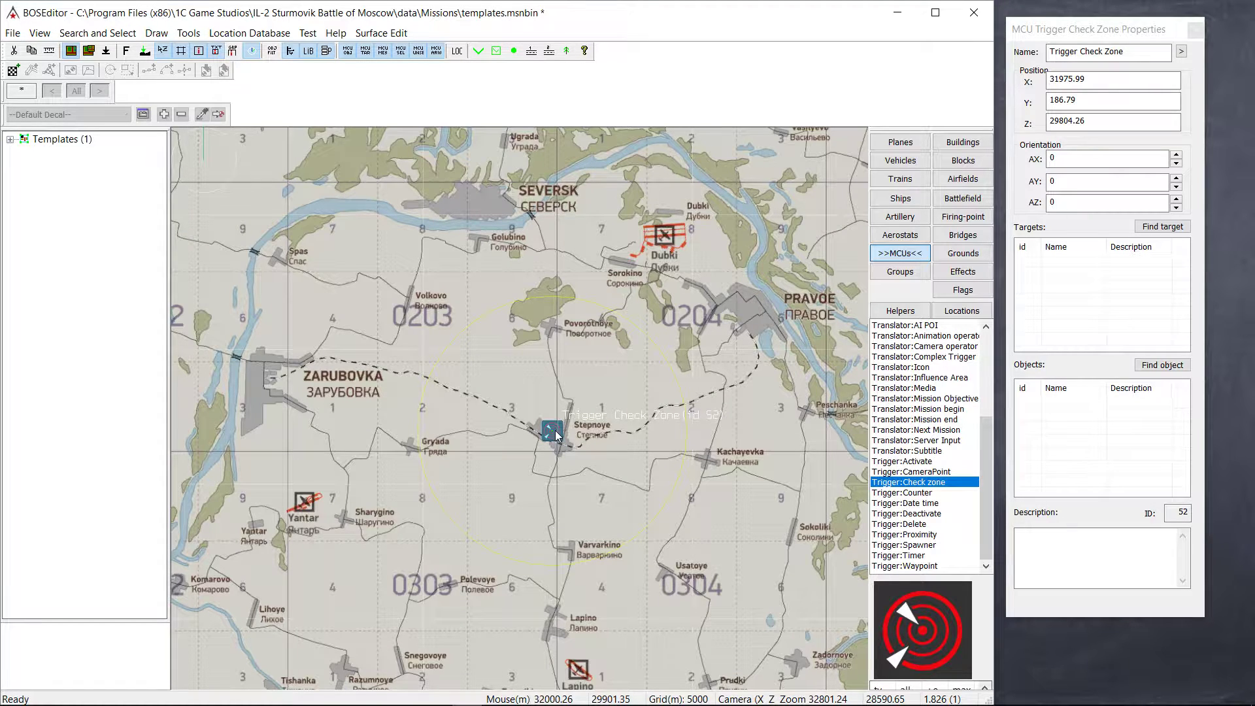
key("ctrl+s")
left_click_drag(552, 433, 554, 434)
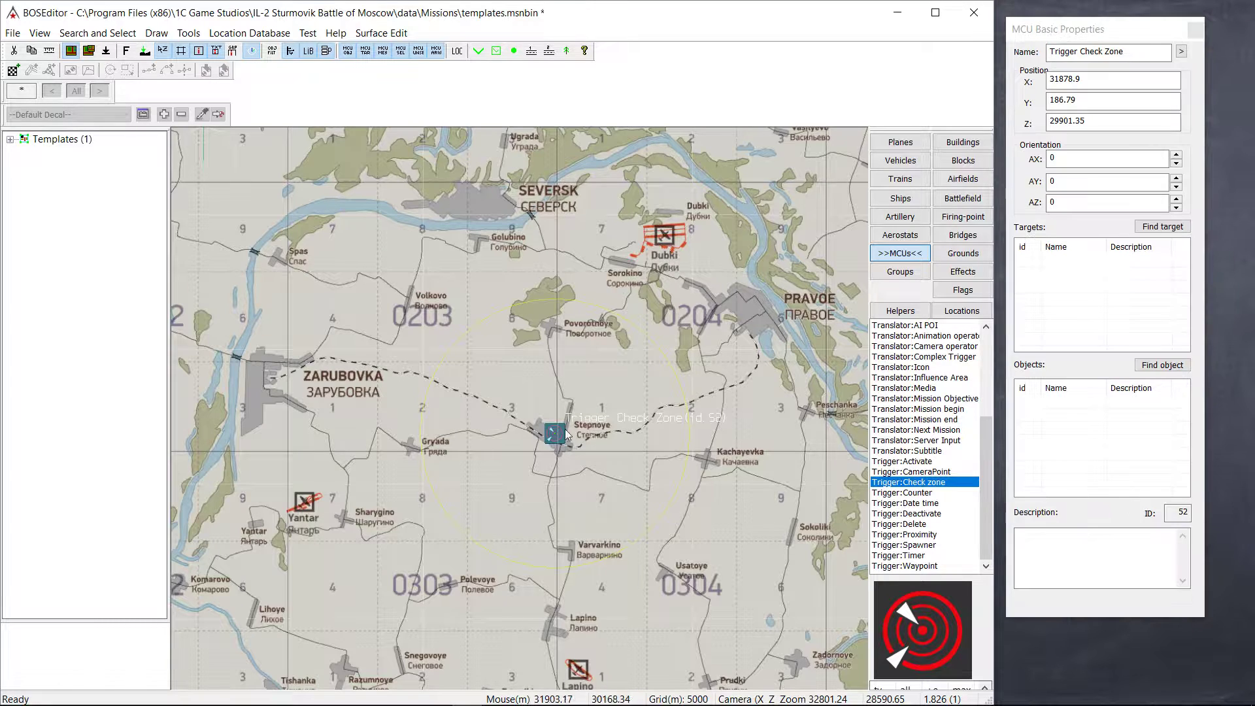
Place a Mission Begin translator just east of the check zone at Stepnoye
left_click(947, 419)
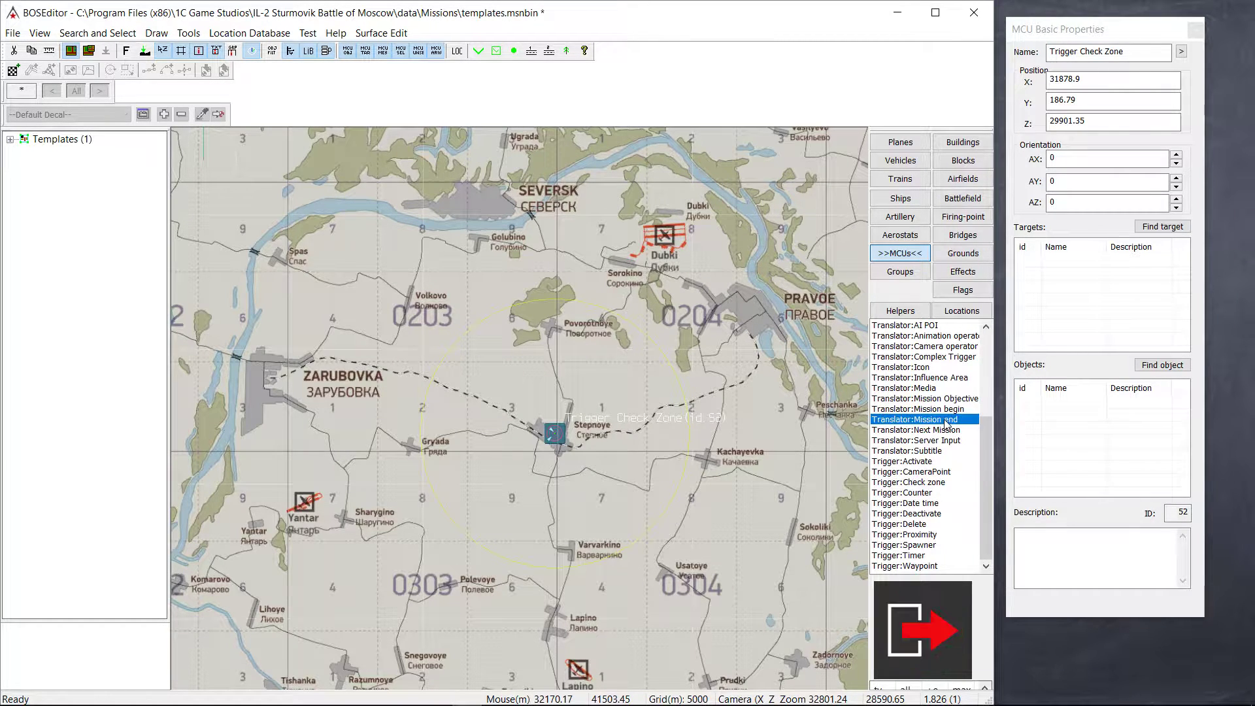
left_click(947, 410)
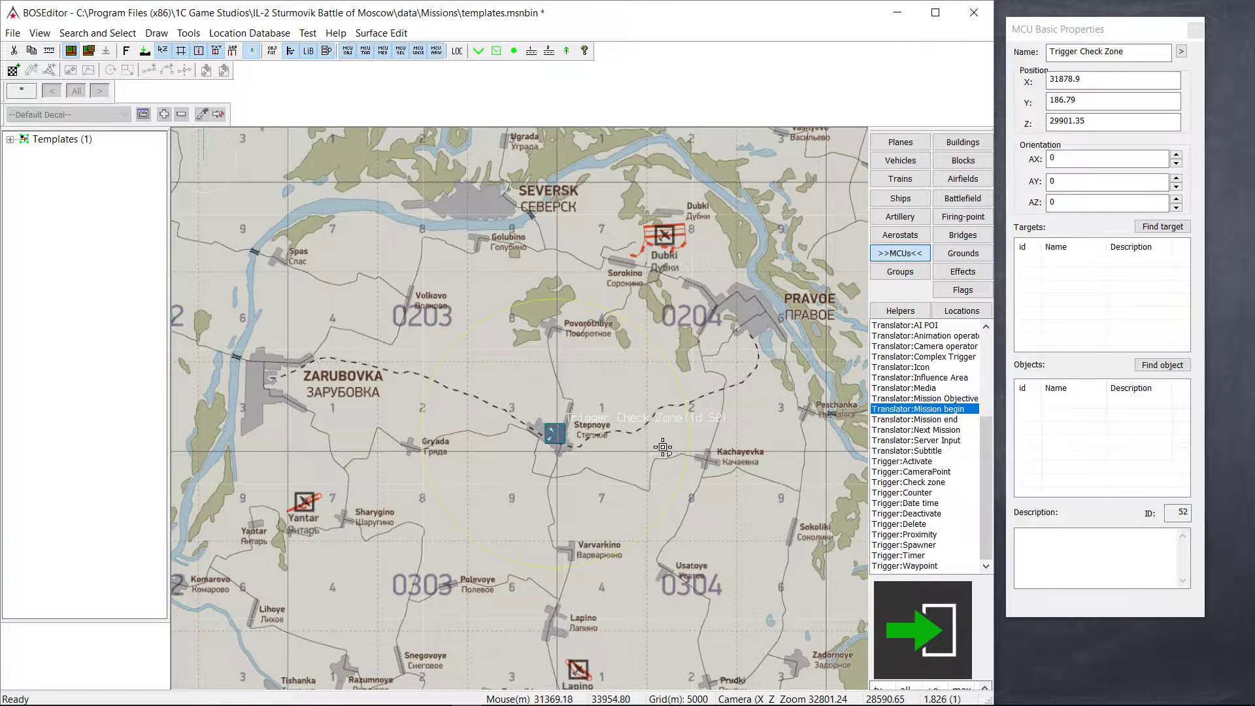
left_click(591, 444)
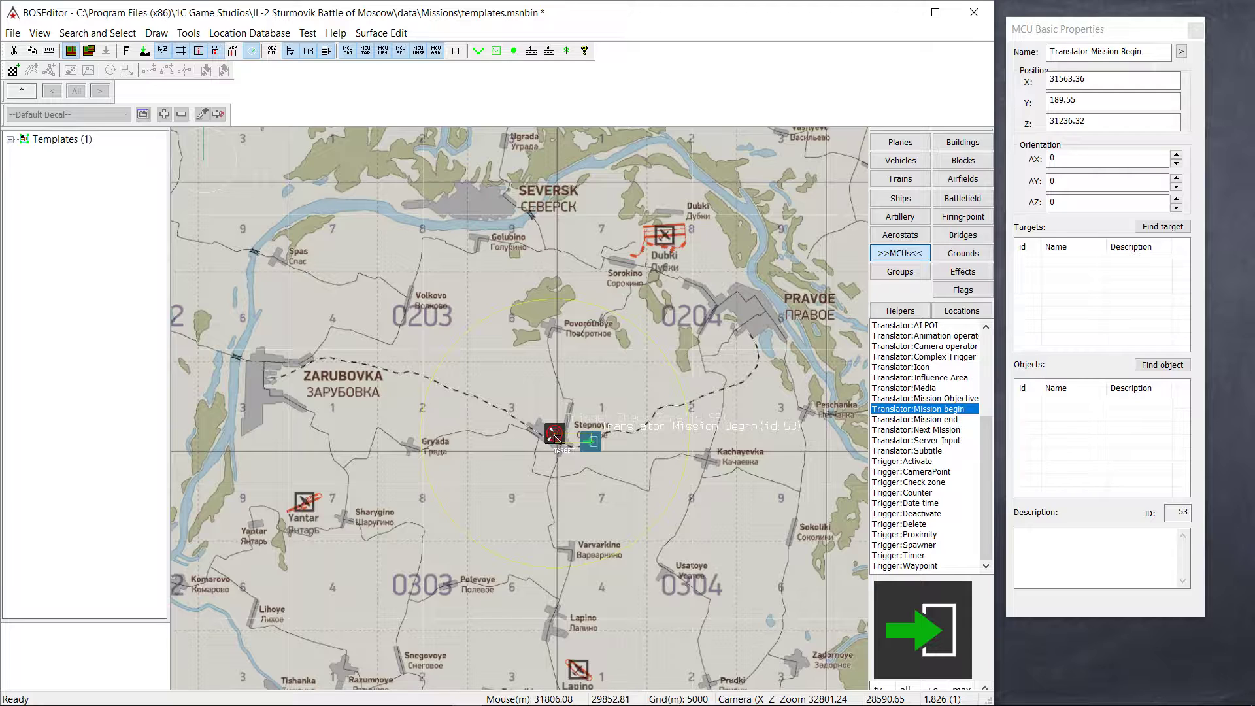
right_click(598, 465)
left_click(577, 477)
Place a Timer trigger just south of Stepnoye and set it to go off after 3 seconds
left_click(897, 556)
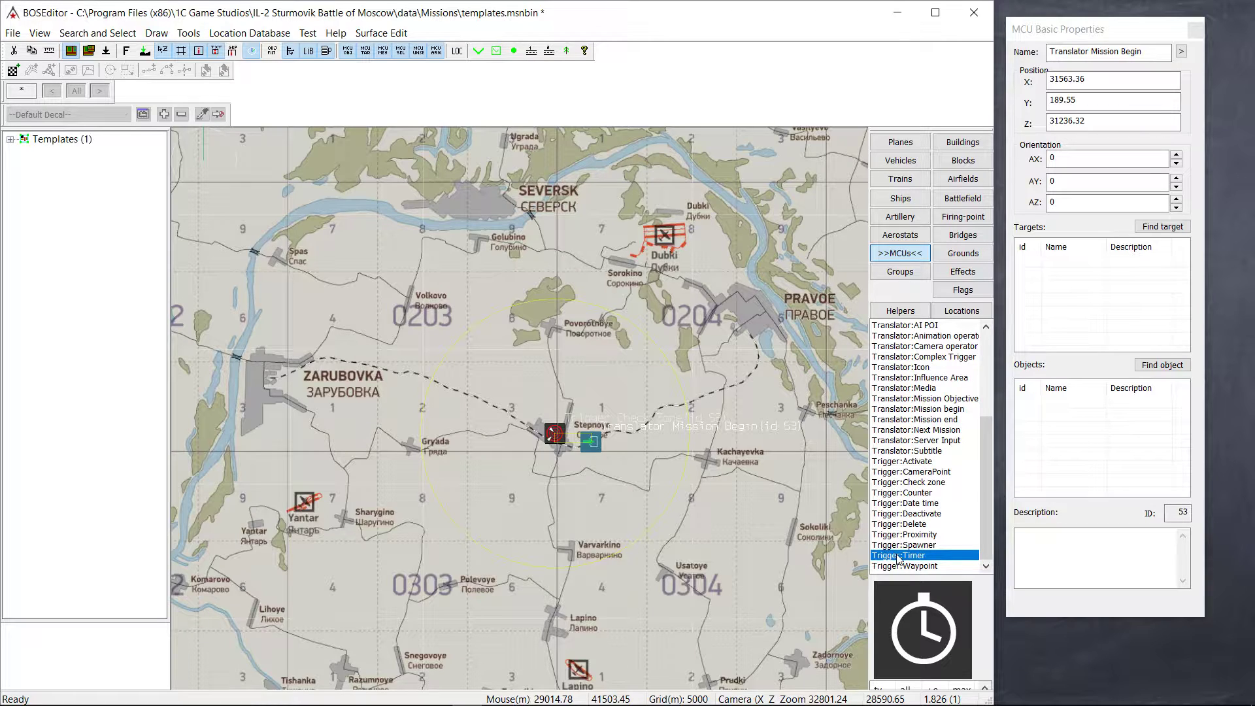
left_click(577, 468)
double_click(576, 468)
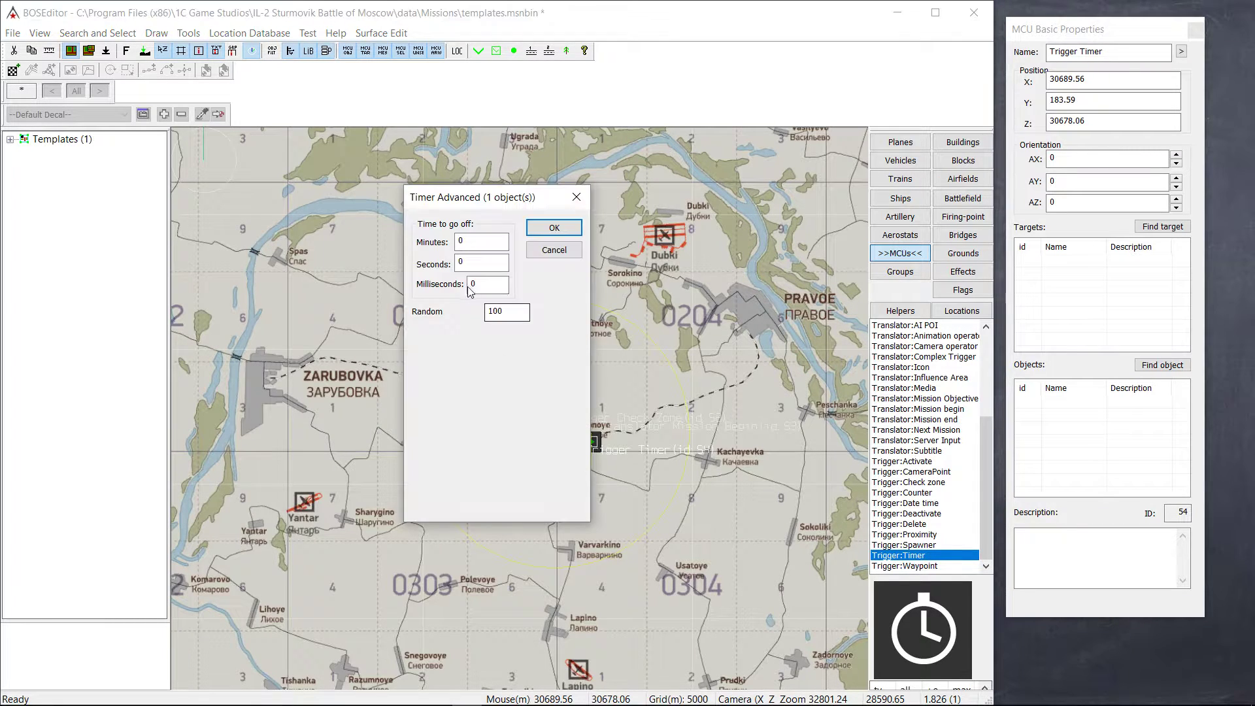
double_click(467, 263)
type("3")
left_click(554, 227)
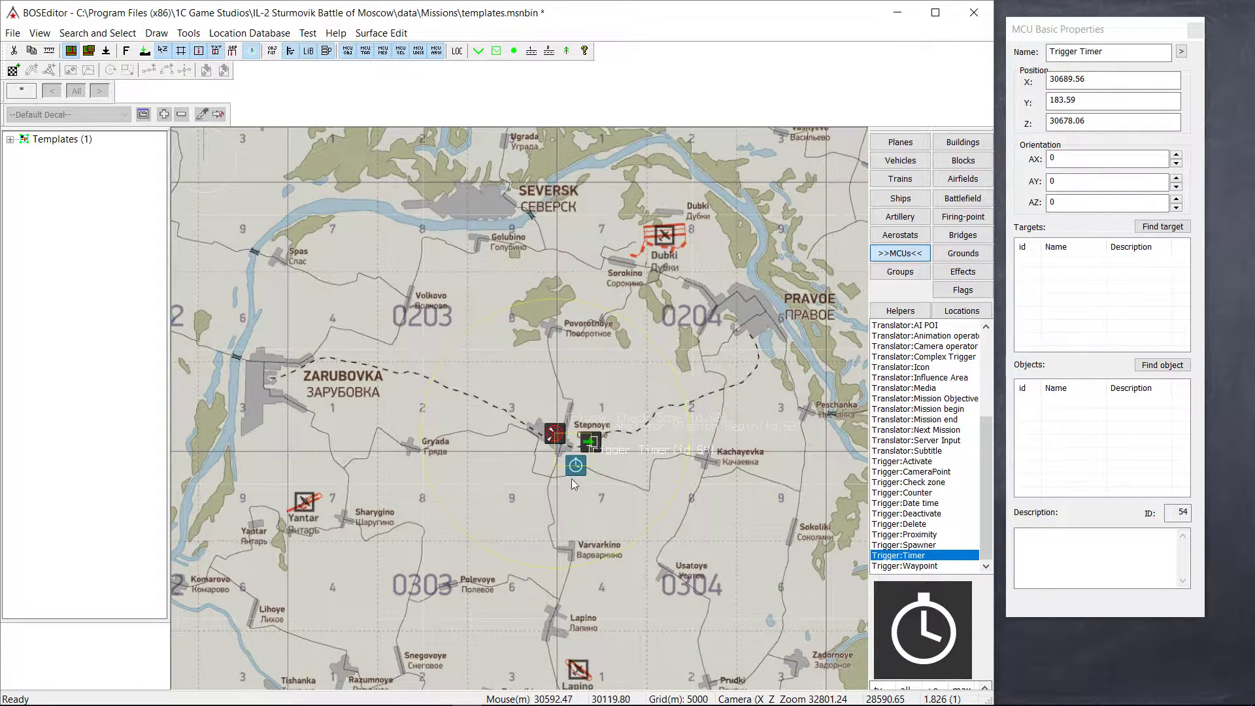
Rename the timer as 3s
left_click_drag(1105, 52, 1029, 59)
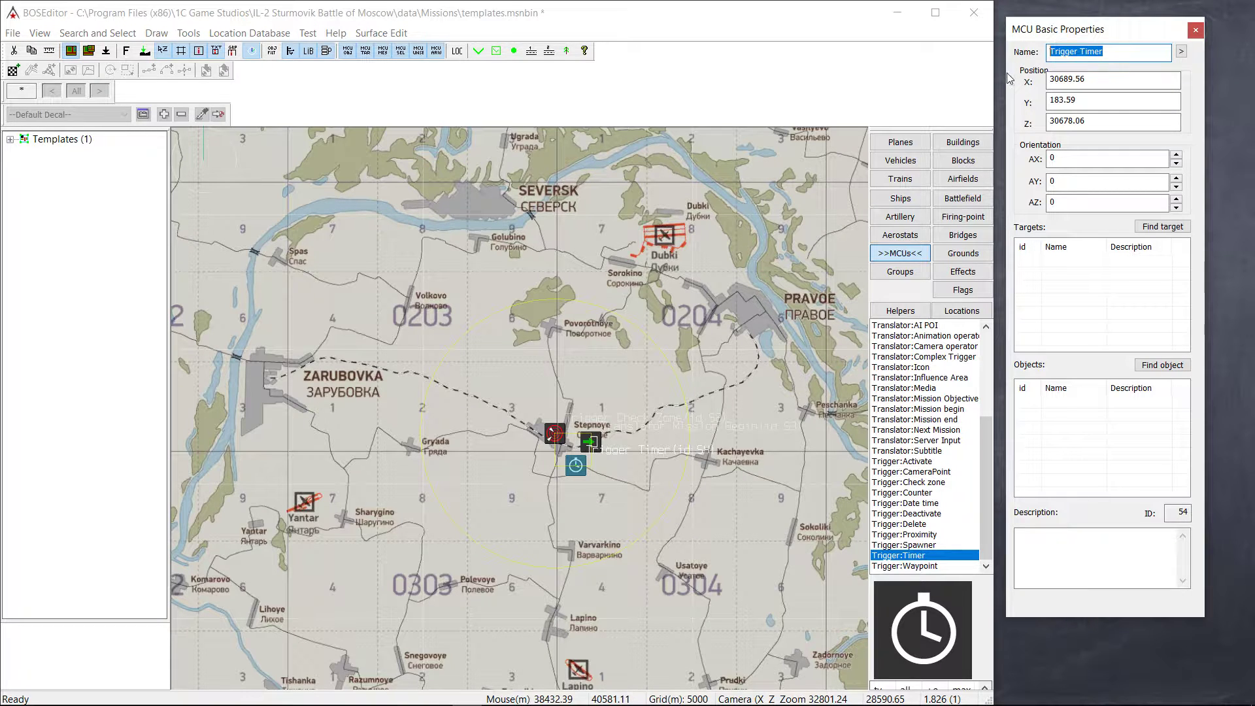
type("3s")
left_click(713, 479)
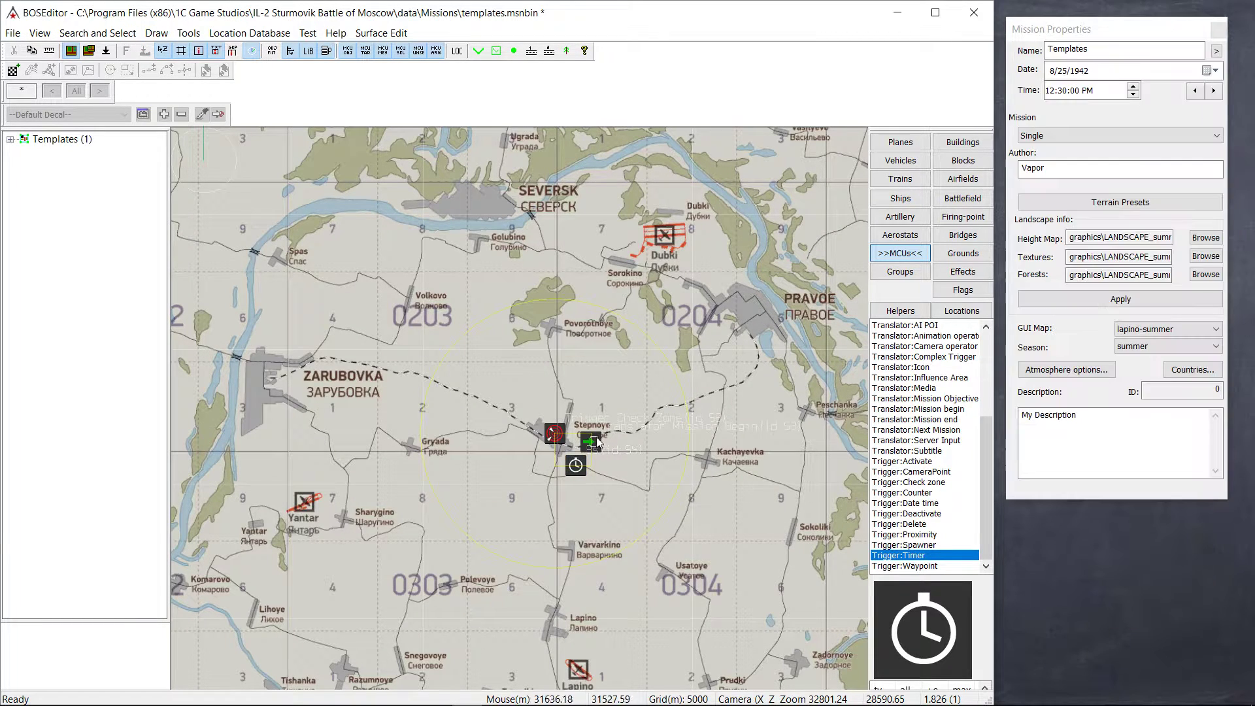
Target-link the Mission Begin translator to the 3s timer and the timer to the check zone
left_click(590, 442)
left_click(576, 466, "ctrl")
left_click(576, 466)
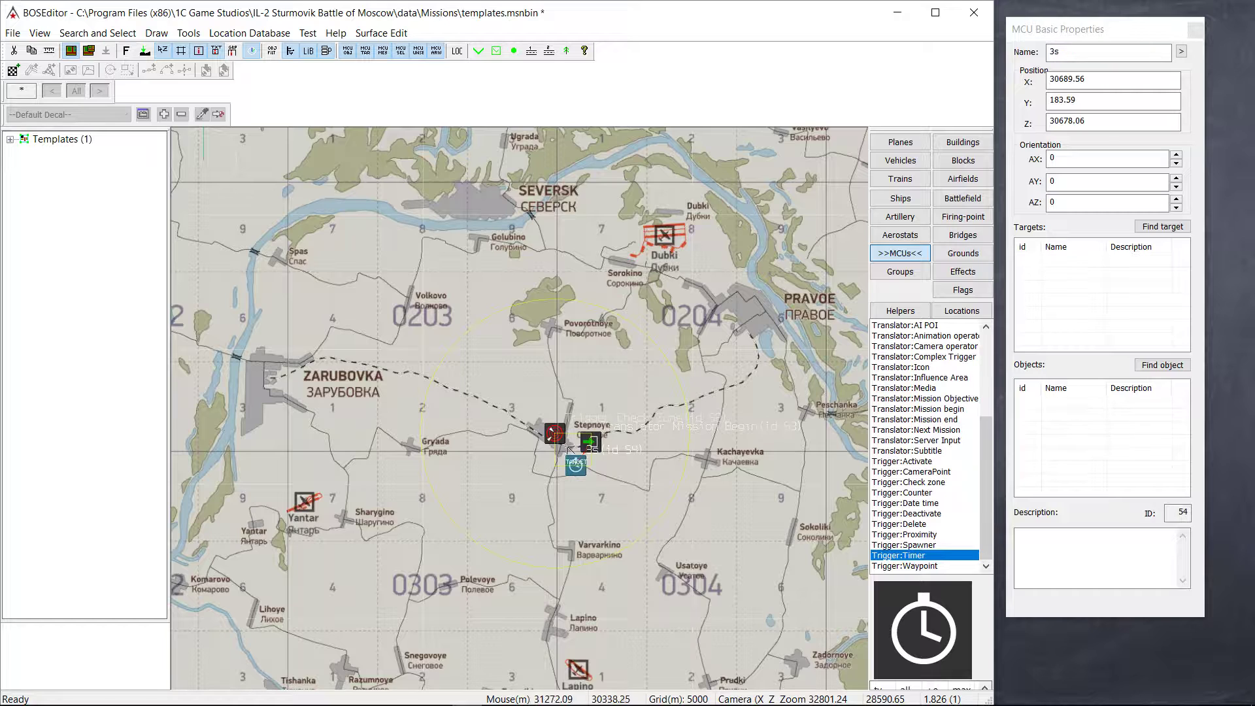
left_click(555, 433, "ctrl")
left_click(647, 483)
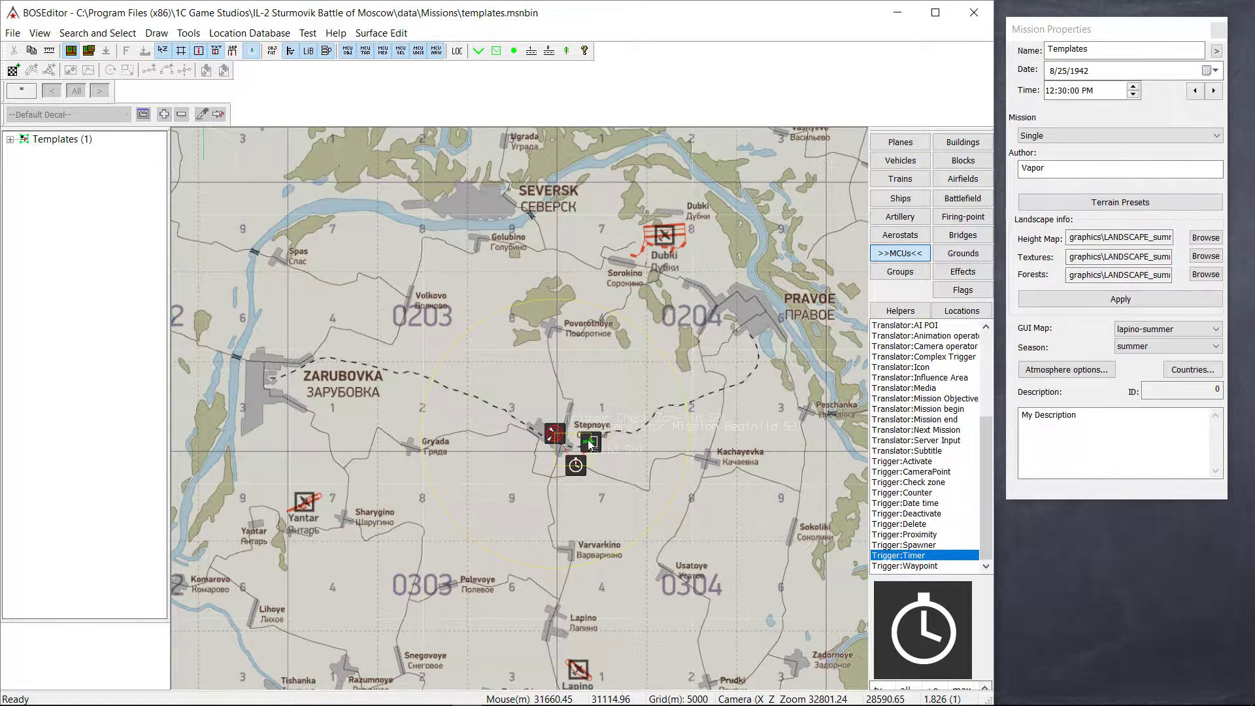
Move the Mission Begin translator southeast of the 3s timer, to about X 29986, Z 31867
left_click_drag(593, 443, 607, 479)
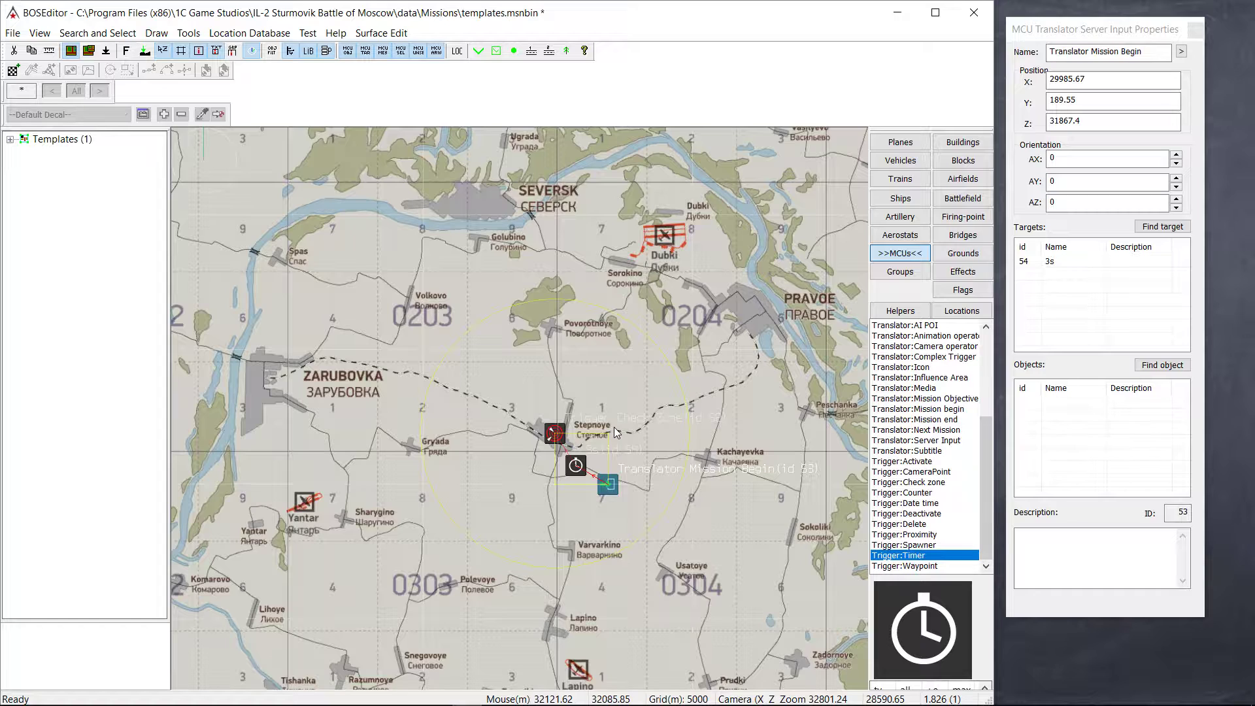
left_click(618, 375)
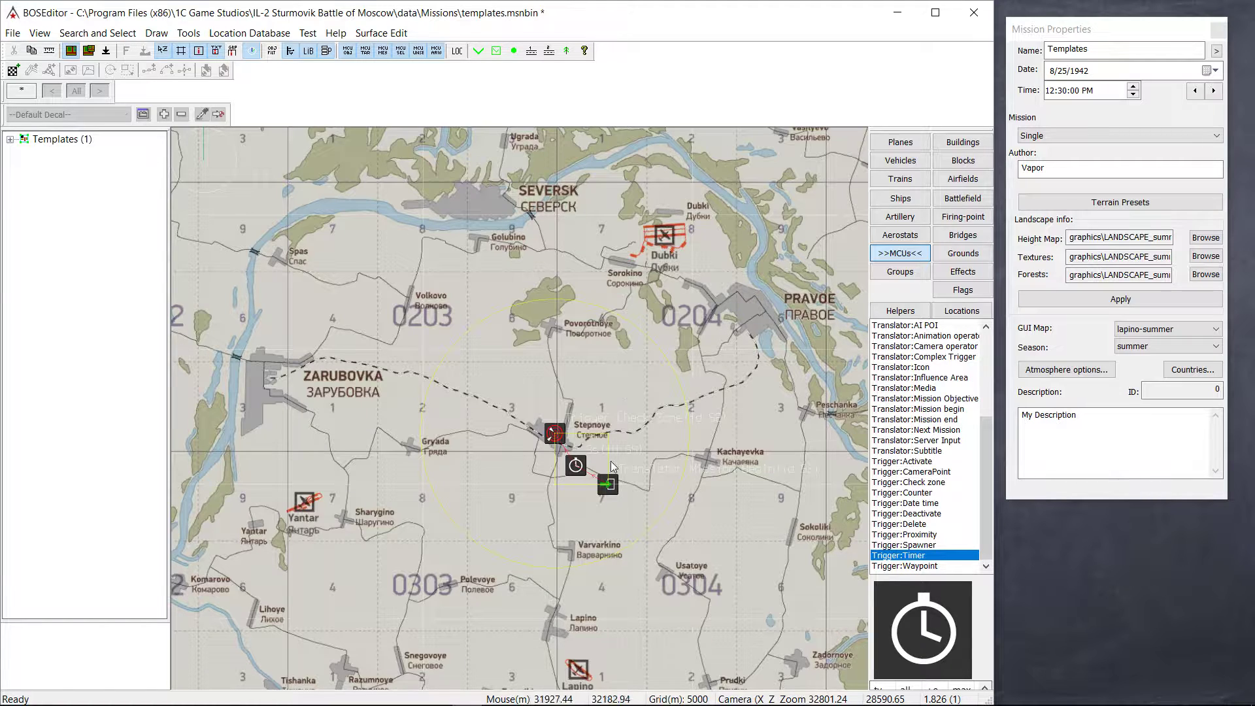
left_click(551, 439)
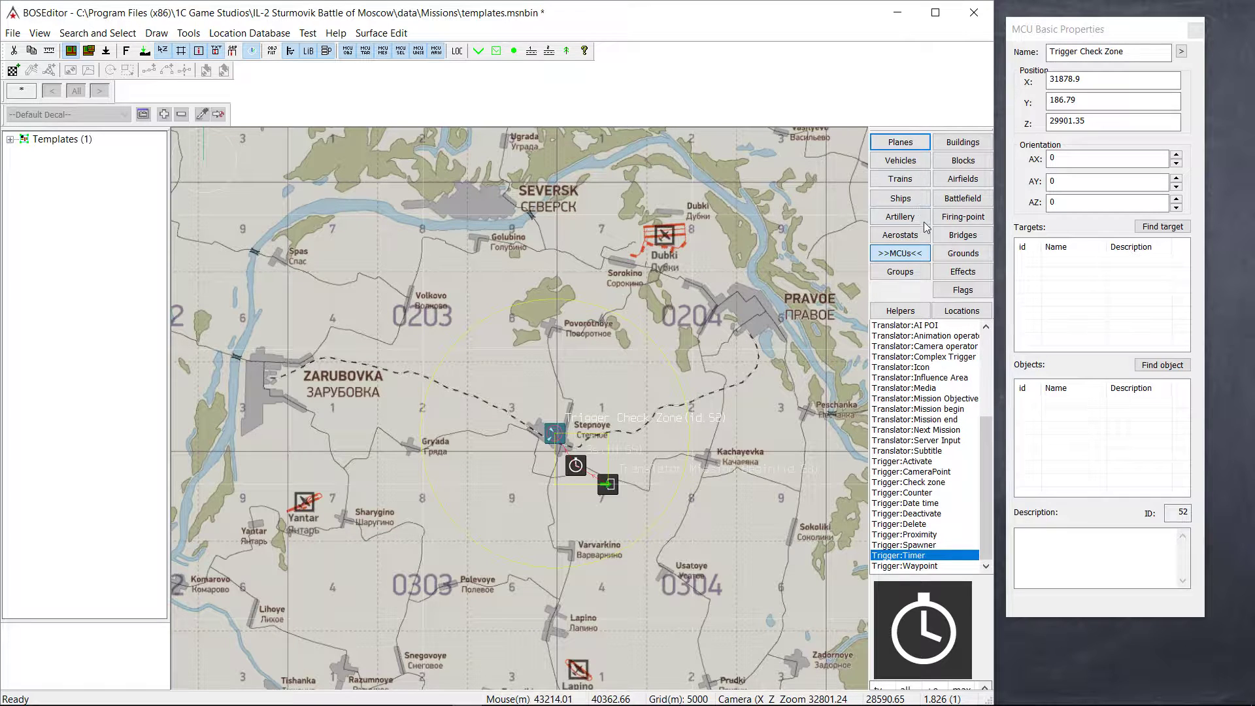
Place a bf109f4 plane just north of Dubki, at about X 40763, Z 34198
left_click(911, 144)
left_click(892, 326)
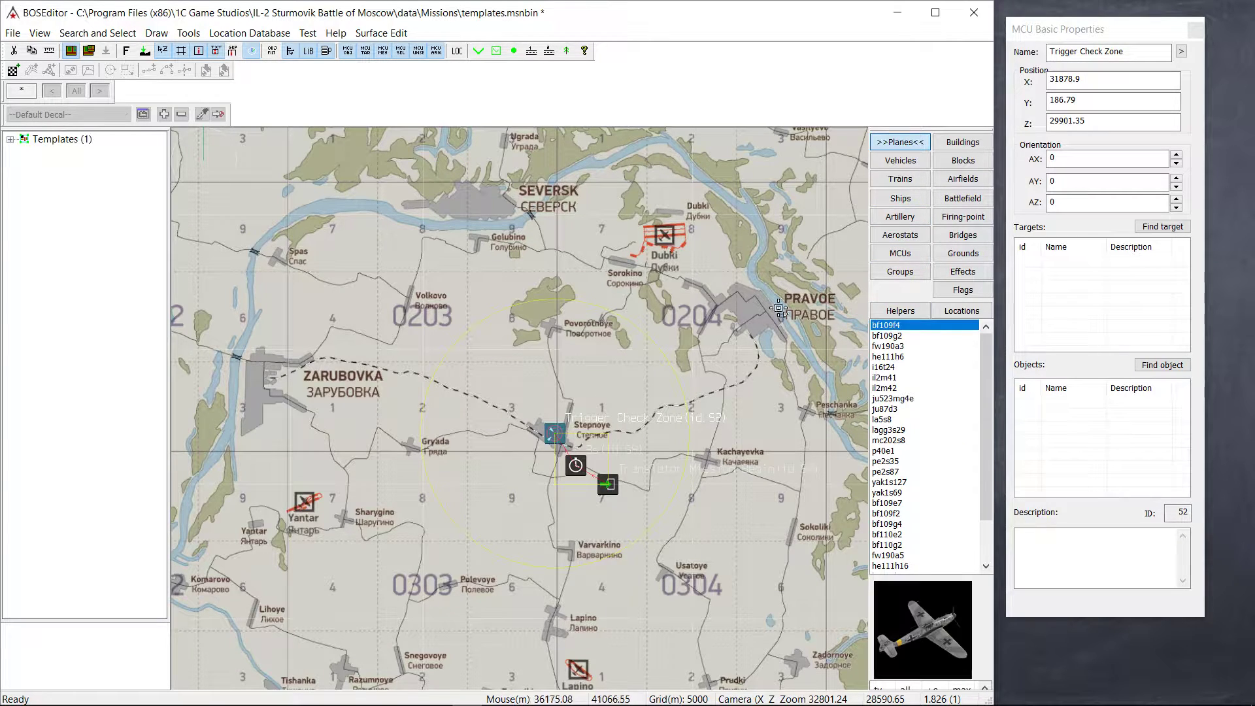
left_click(623, 185)
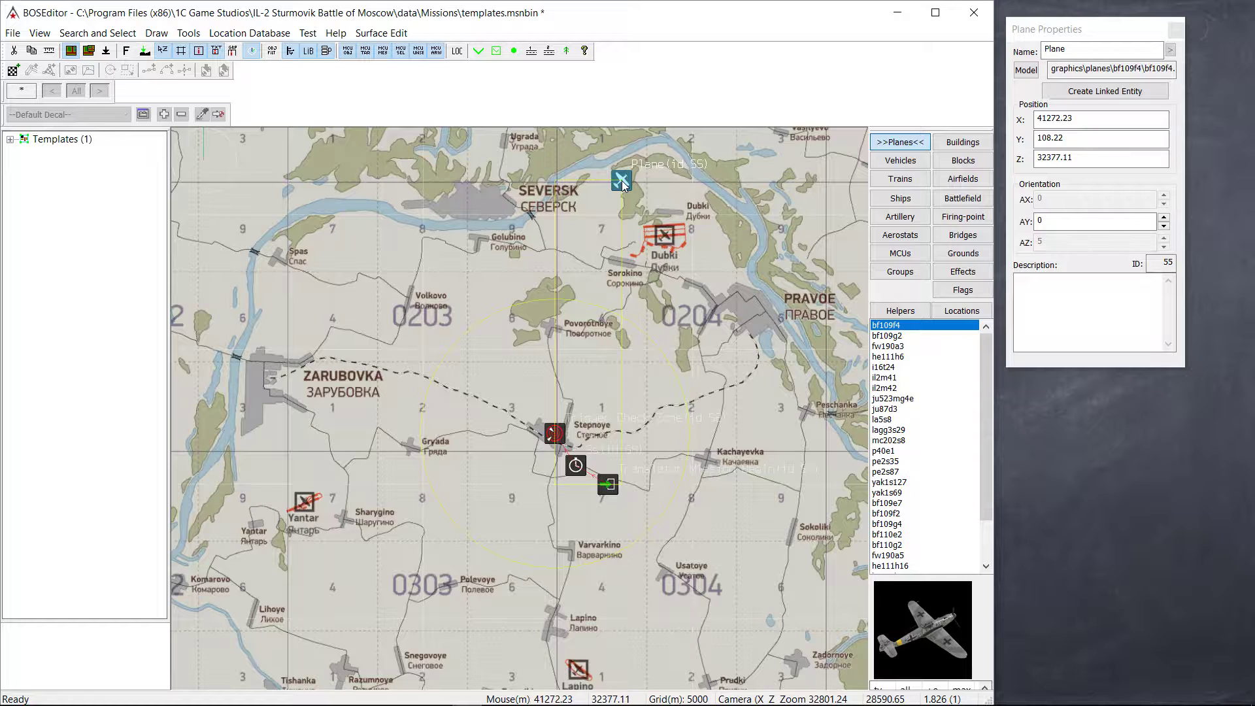
left_click_drag(623, 185, 673, 195)
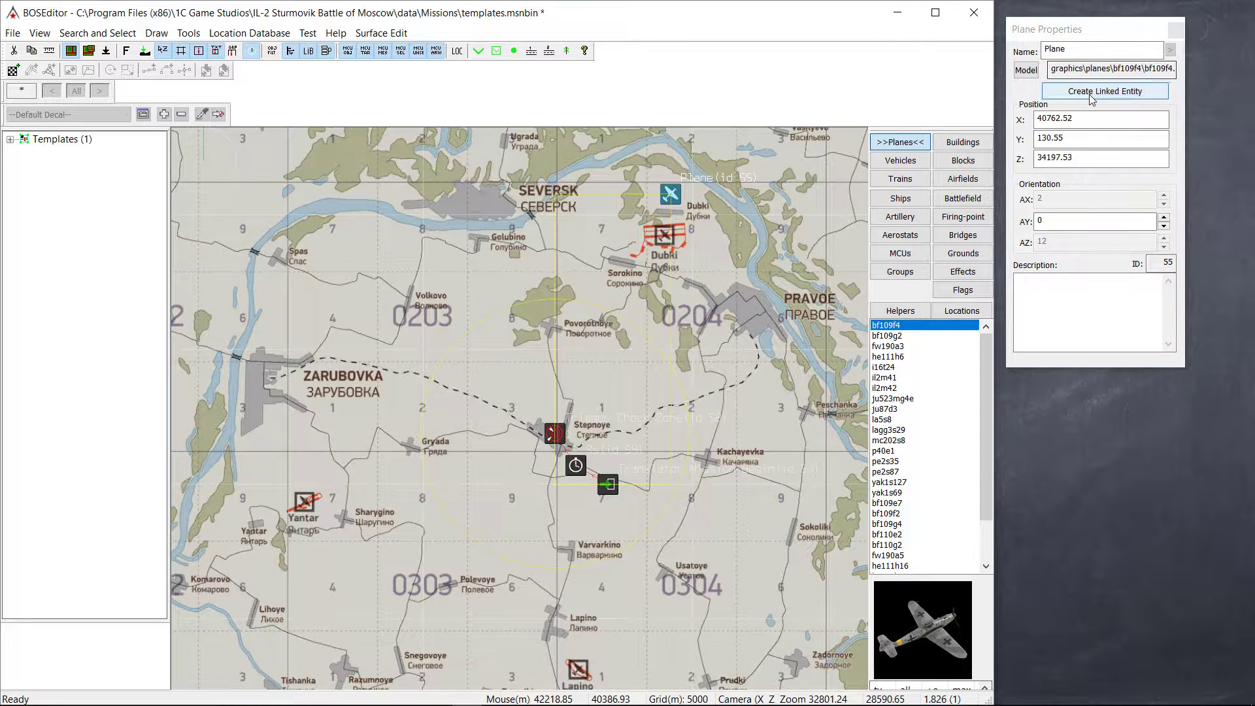
Enter a new altitude (Y position) for the bf109f4 plane
left_click(1073, 137)
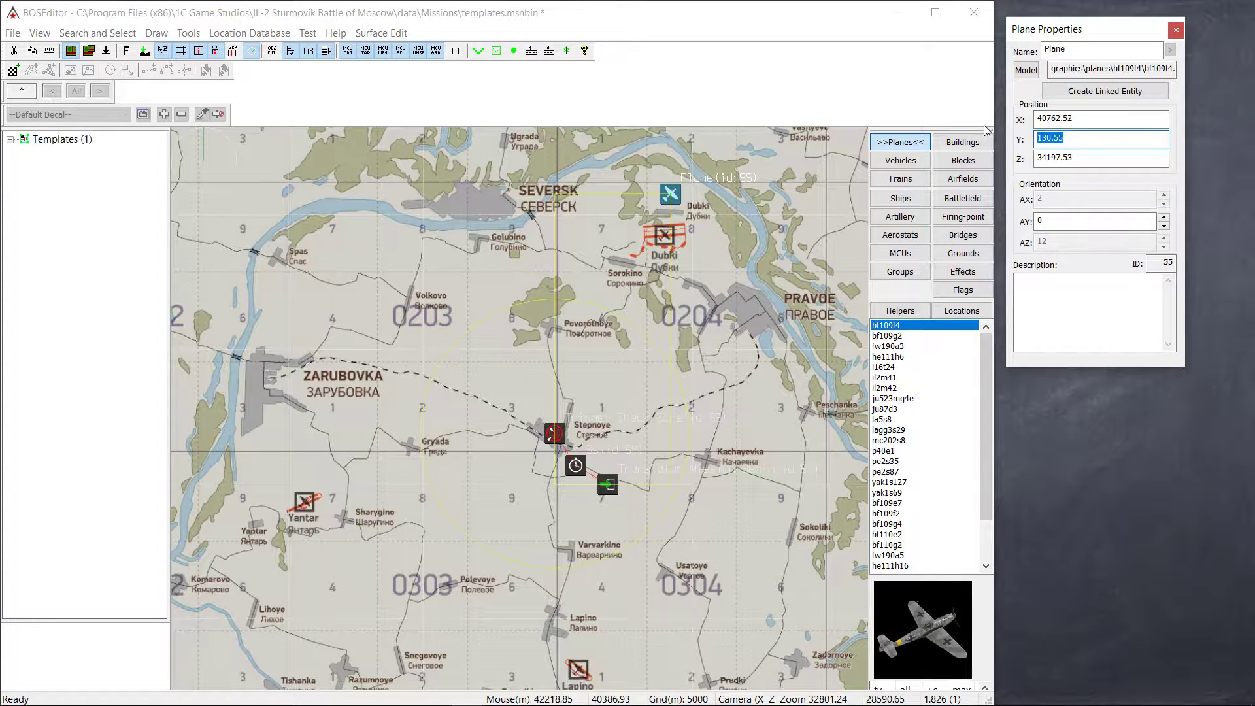
type("1r")
left_click(567, 428)
Set the check zone's altitude (Y position) to 1500
left_click(555, 433)
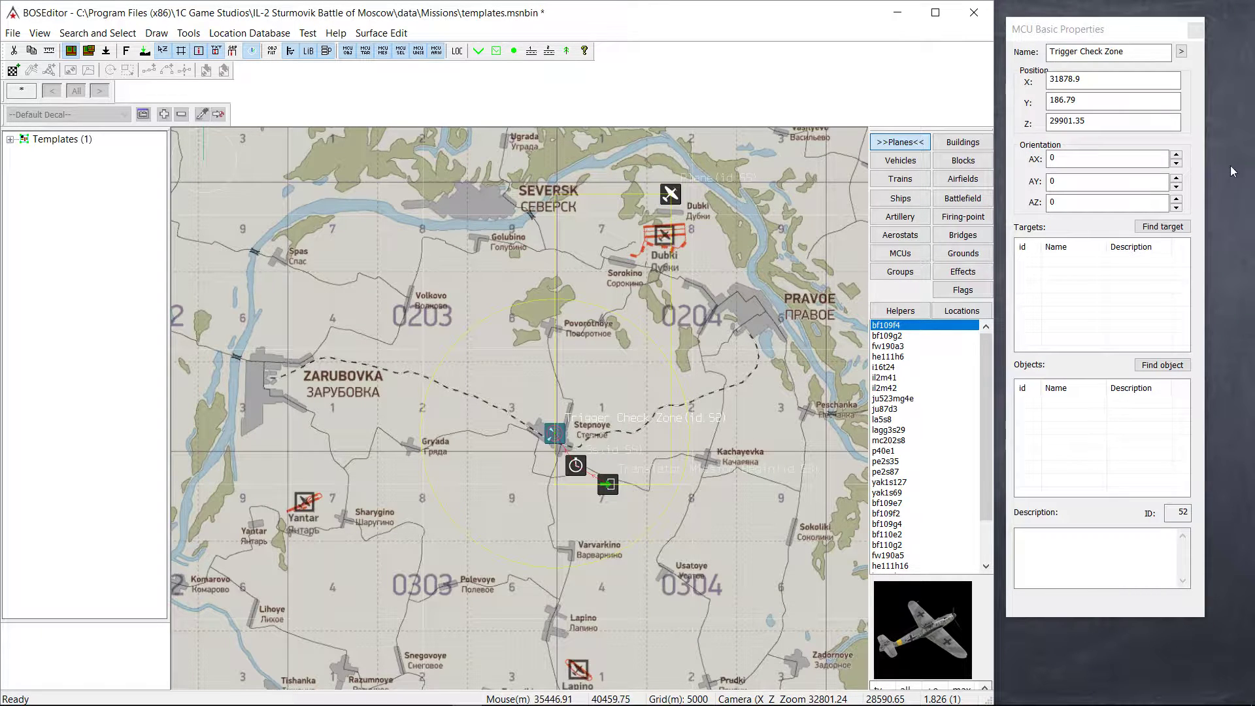
left_click(1111, 101)
type("1500")
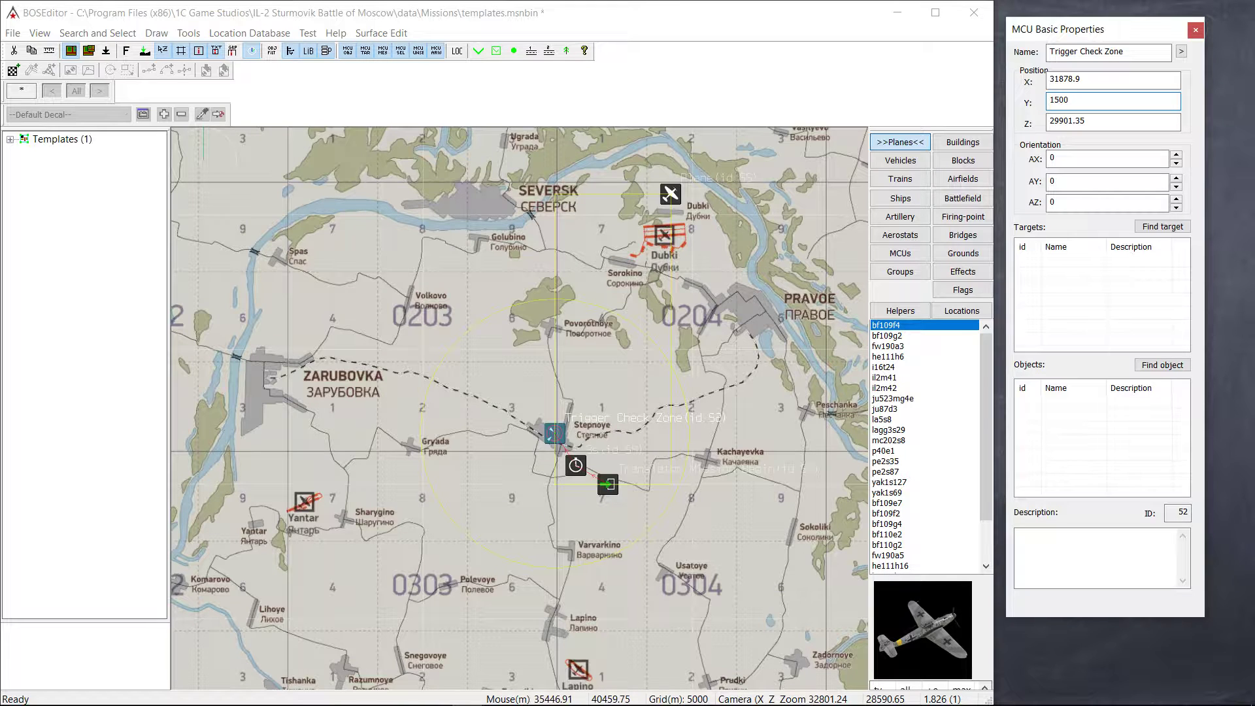
left_click(766, 334)
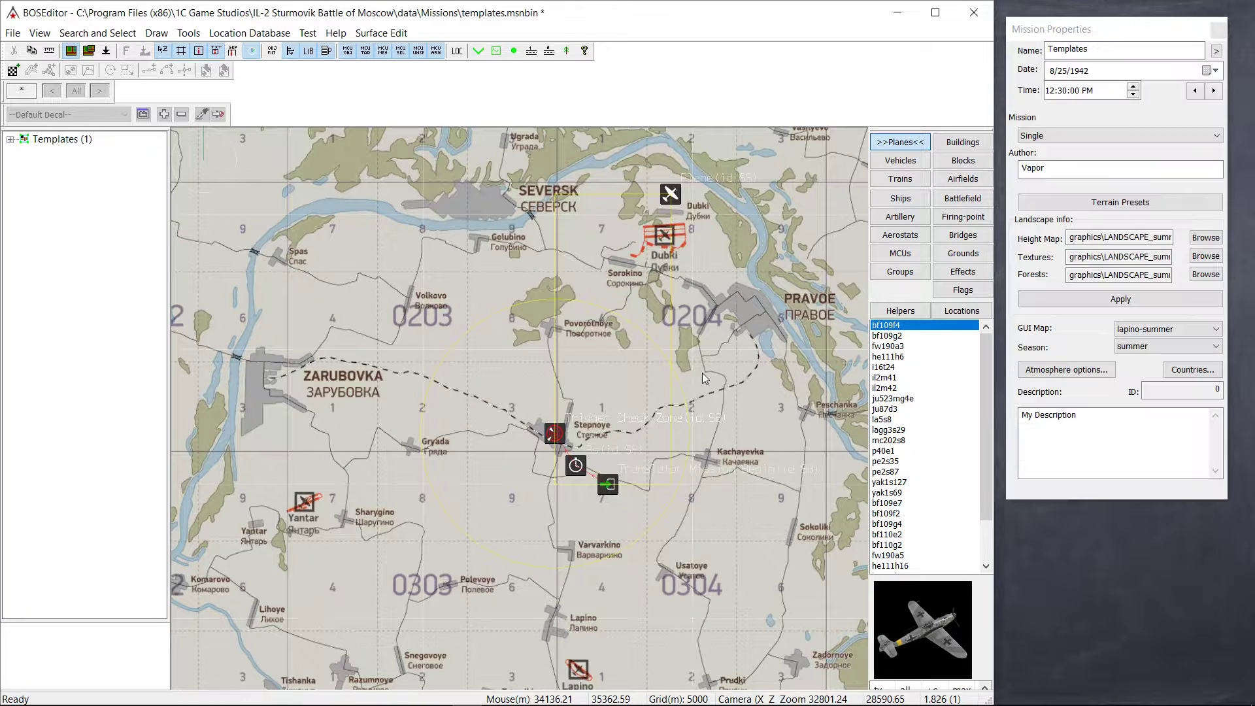
Set the check zone's altitude (Y position) to 1000
left_click(670, 194)
left_click(553, 434)
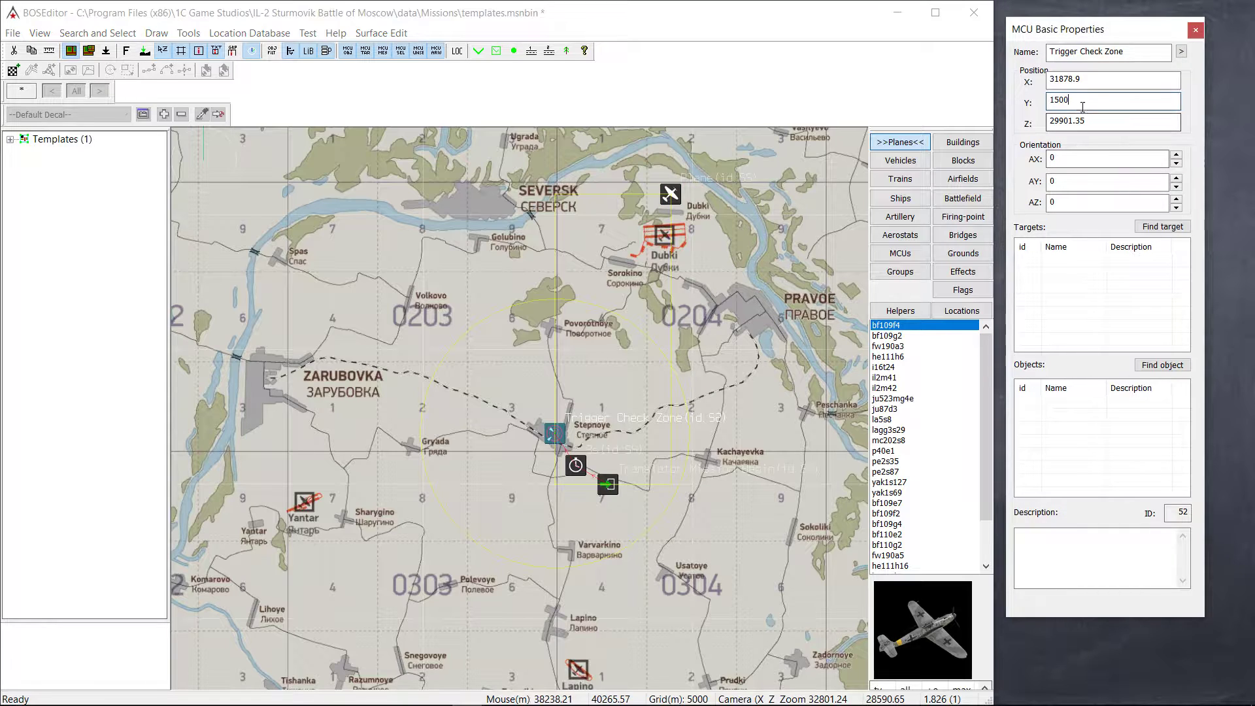
double_click(1059, 100)
type("10")
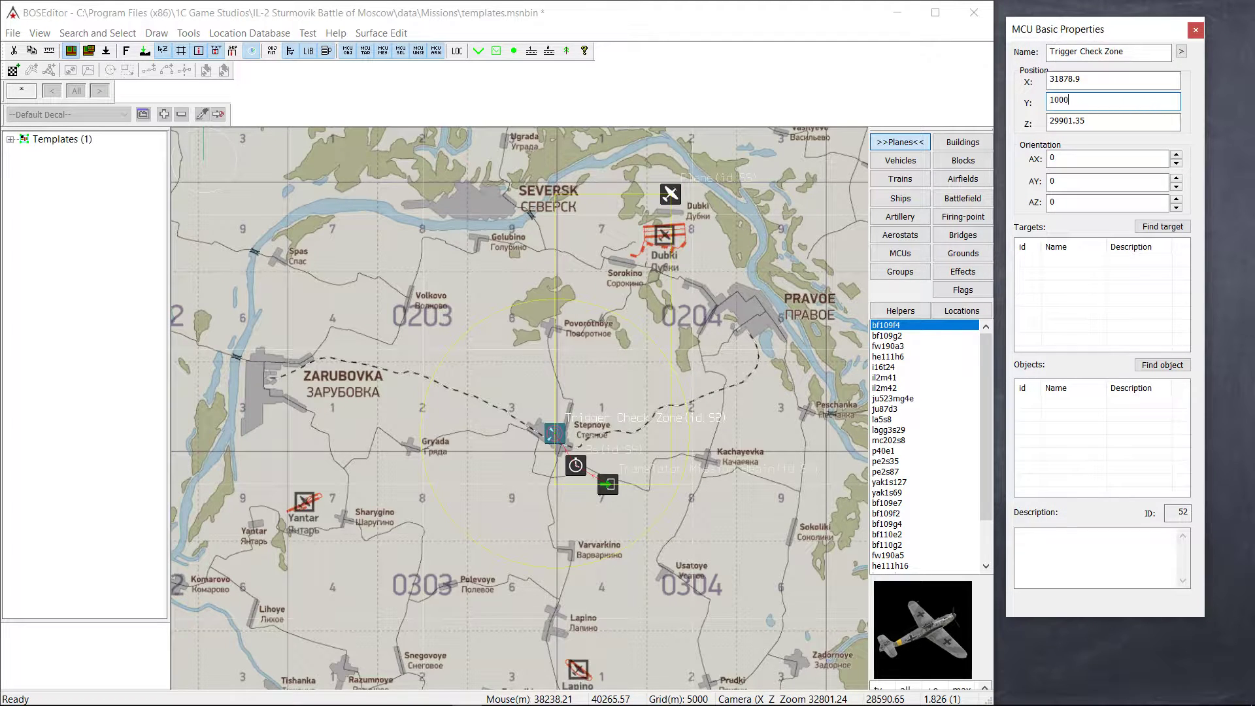
Create a linked entity for the bf109f4 plane north of Dubki
left_click(637, 151)
left_click(670, 194)
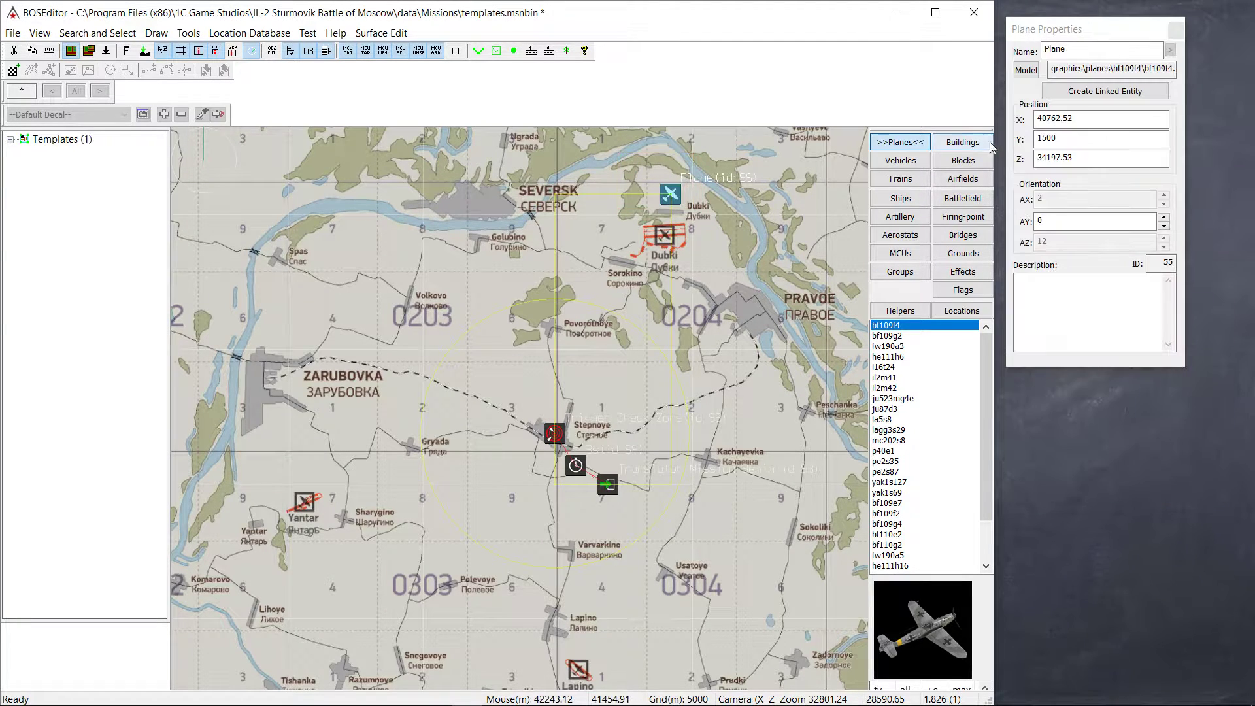
left_click(1106, 92)
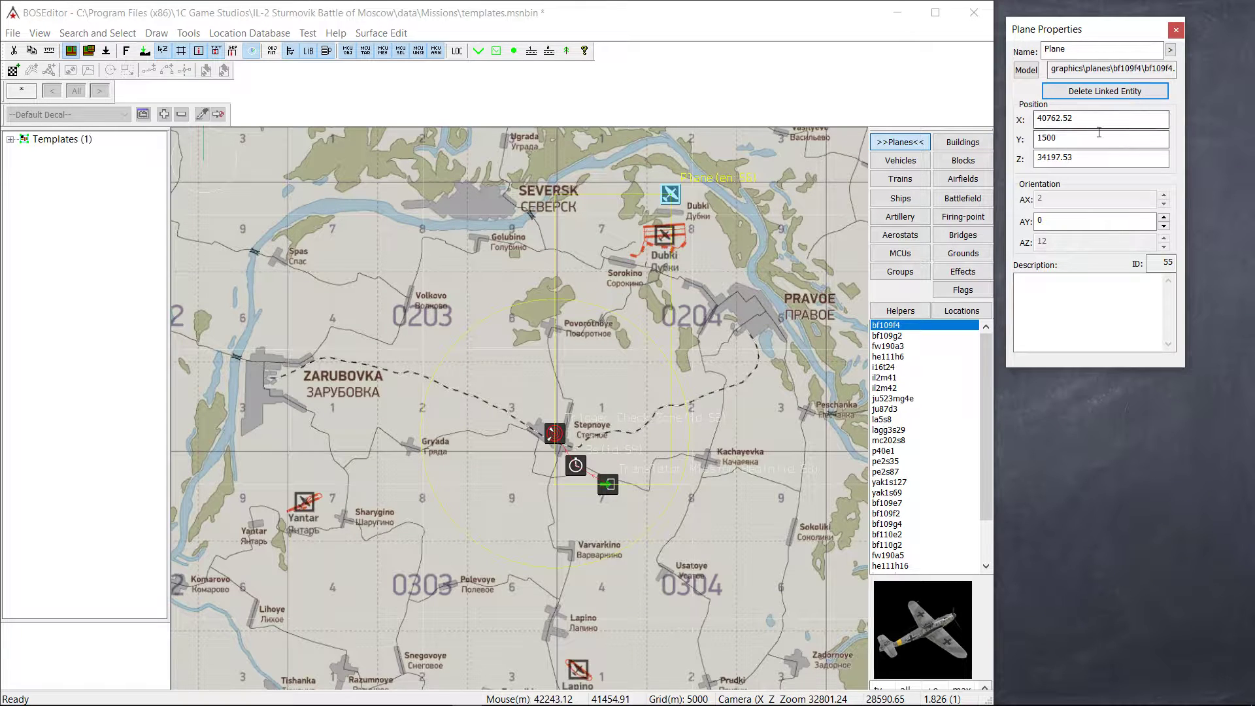
In the plane's advanced properties, turn off Enabled, set the country to Germany and the start type to In Air
left_click(1170, 50)
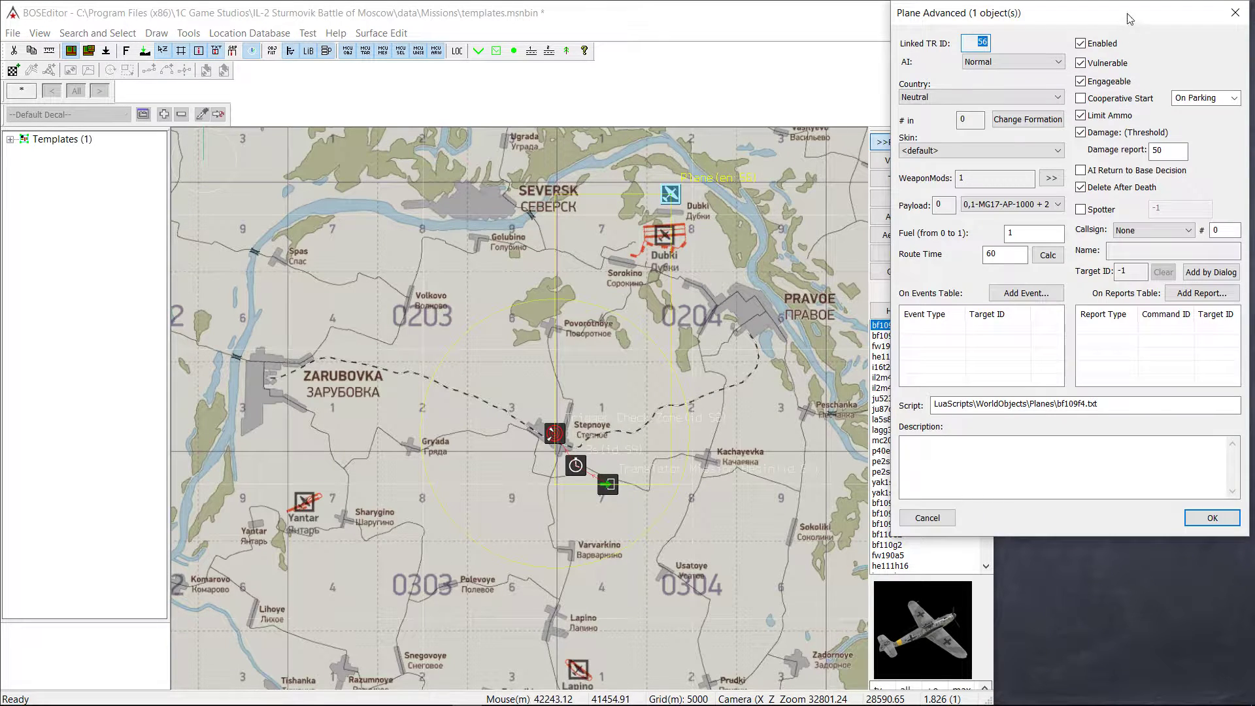
left_click_drag(1122, 77, 1112, 162)
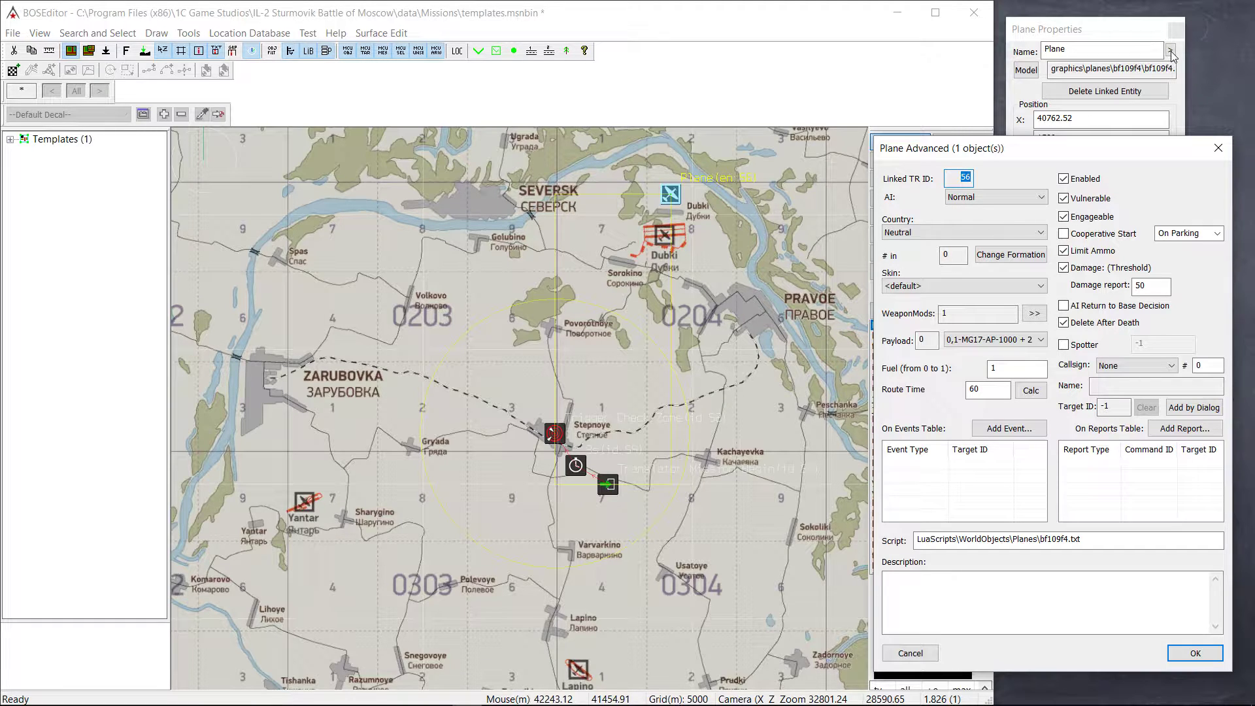
left_click(1064, 179)
left_click(939, 234)
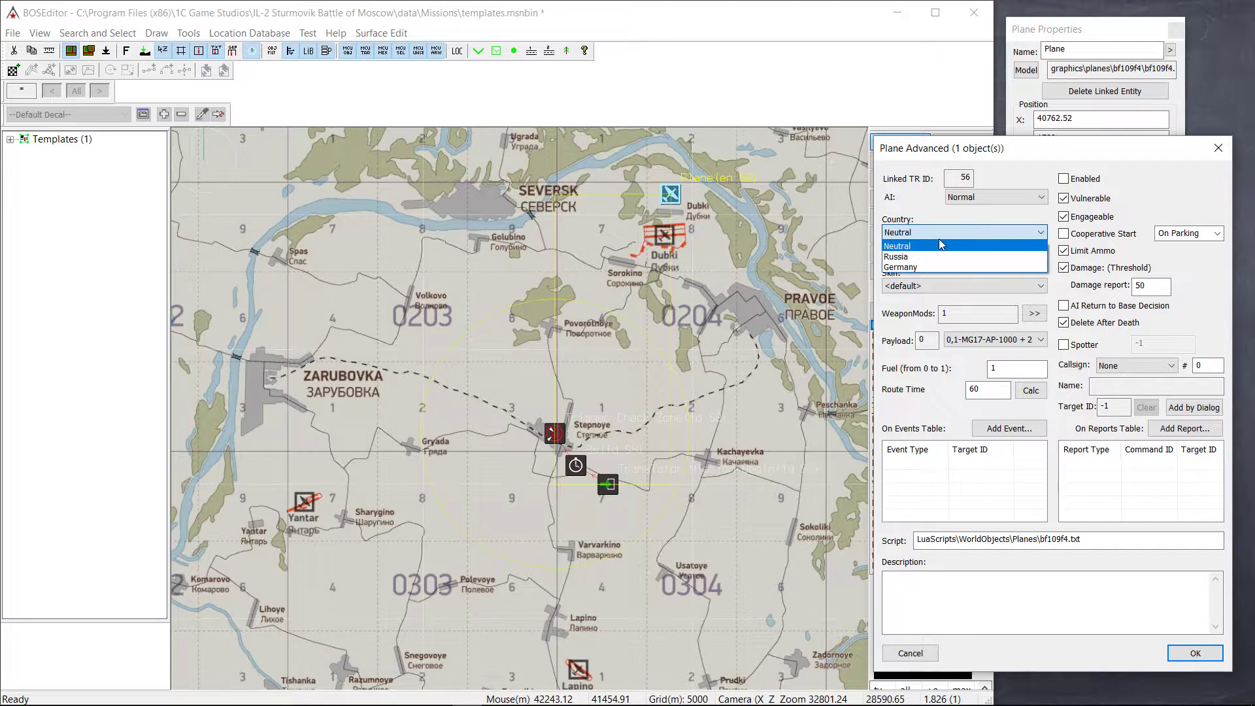
left_click(912, 268)
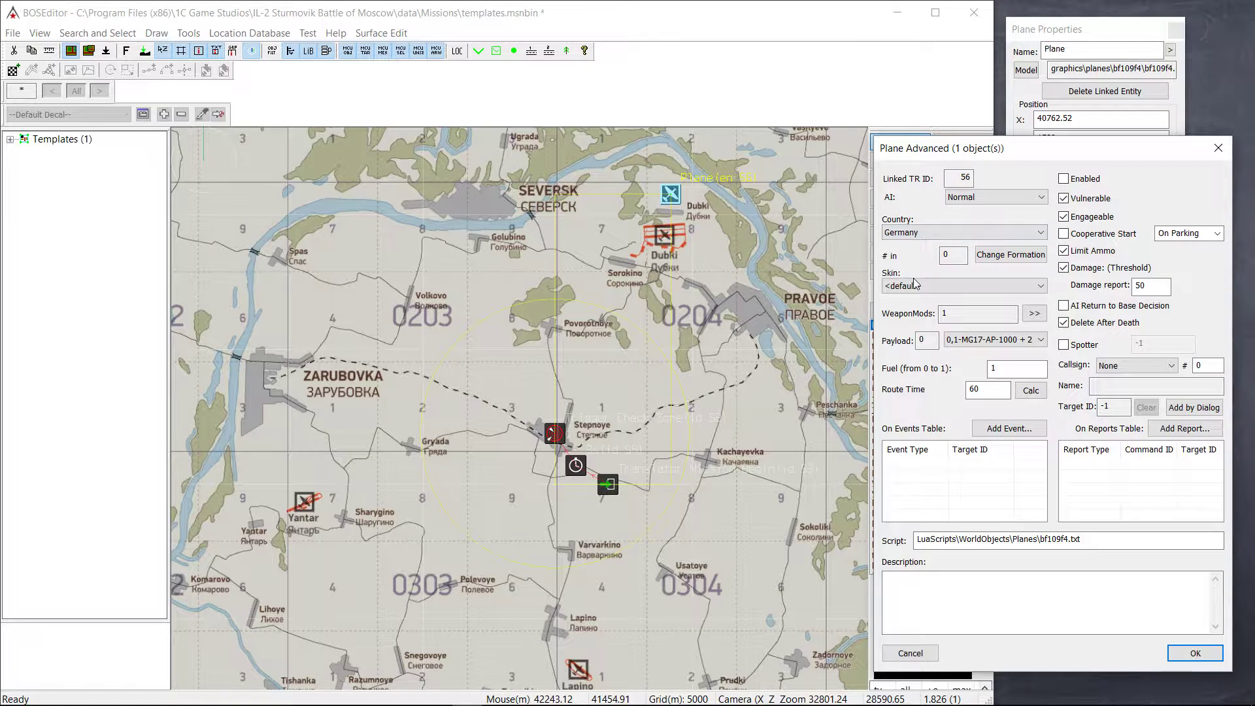
left_click(1217, 233)
left_click(1172, 251)
Keep the default skin and assign the bf109f4 ArmouredWindow-type mod to weapon mod slot 2 and the RemoveHead mod to slot 3
left_click(961, 286)
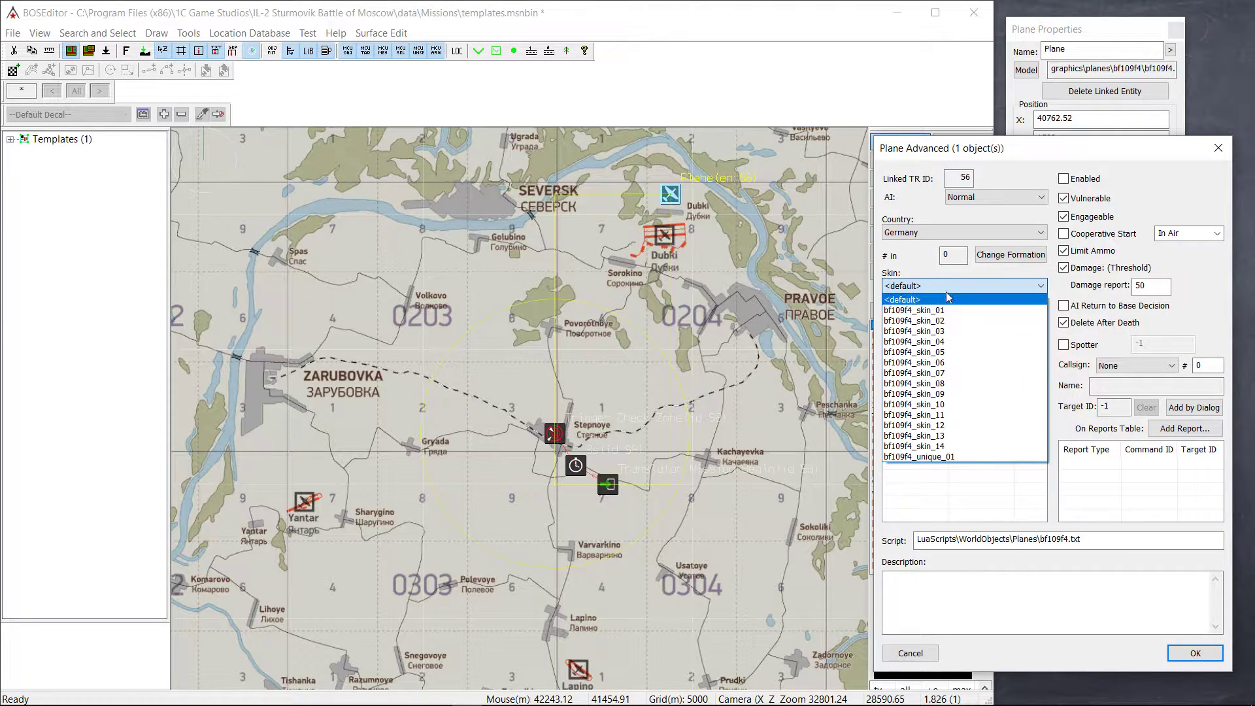
left_click(955, 284)
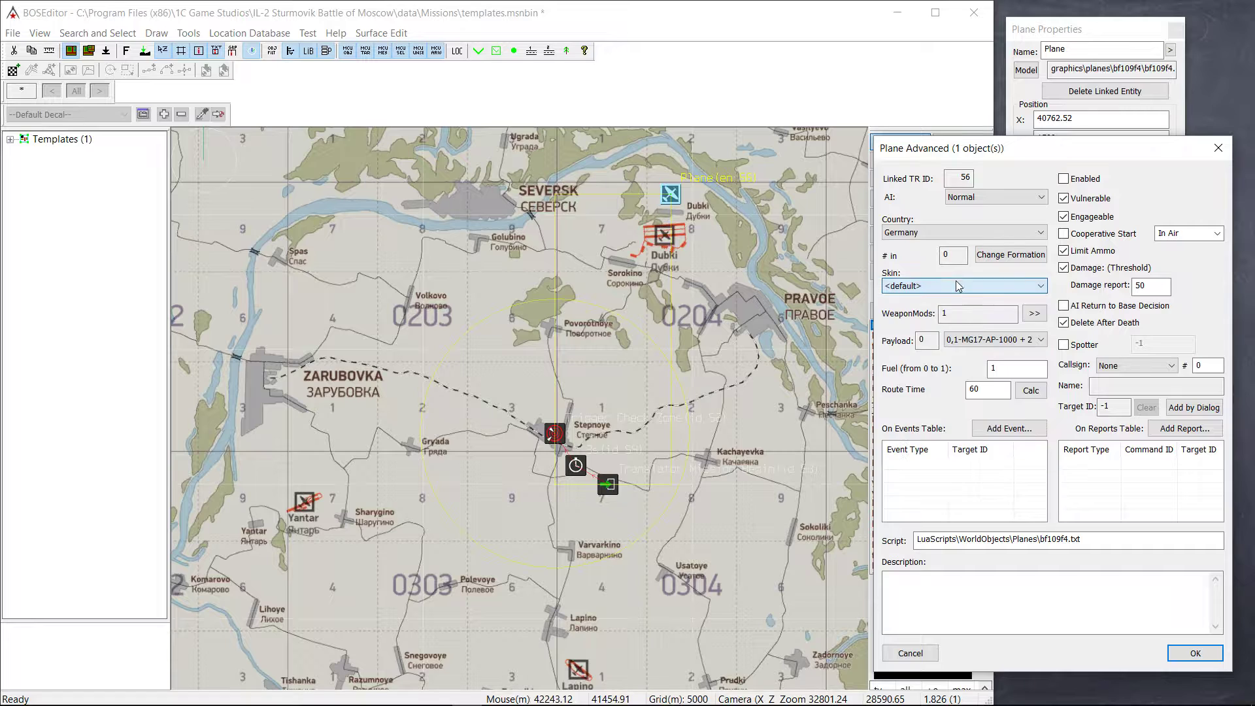
left_click(1032, 314)
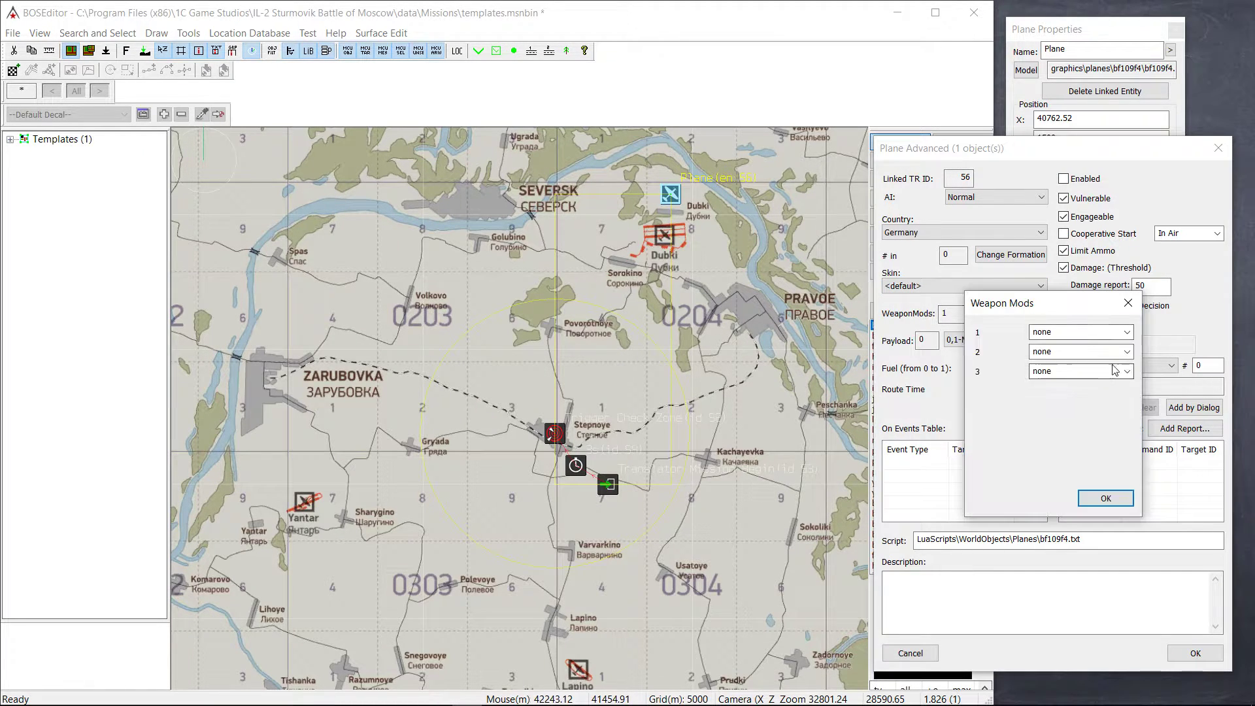
left_click(1127, 371)
left_click(1075, 392)
left_click(1127, 352)
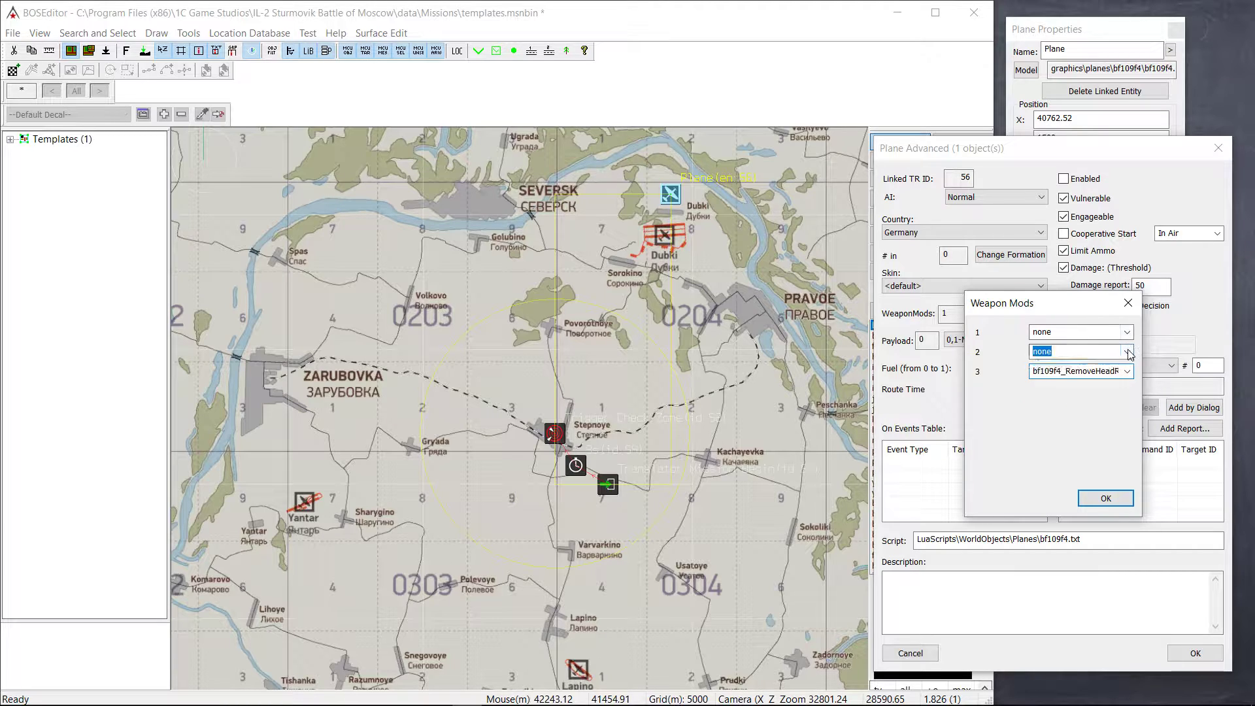
left_click(1073, 376)
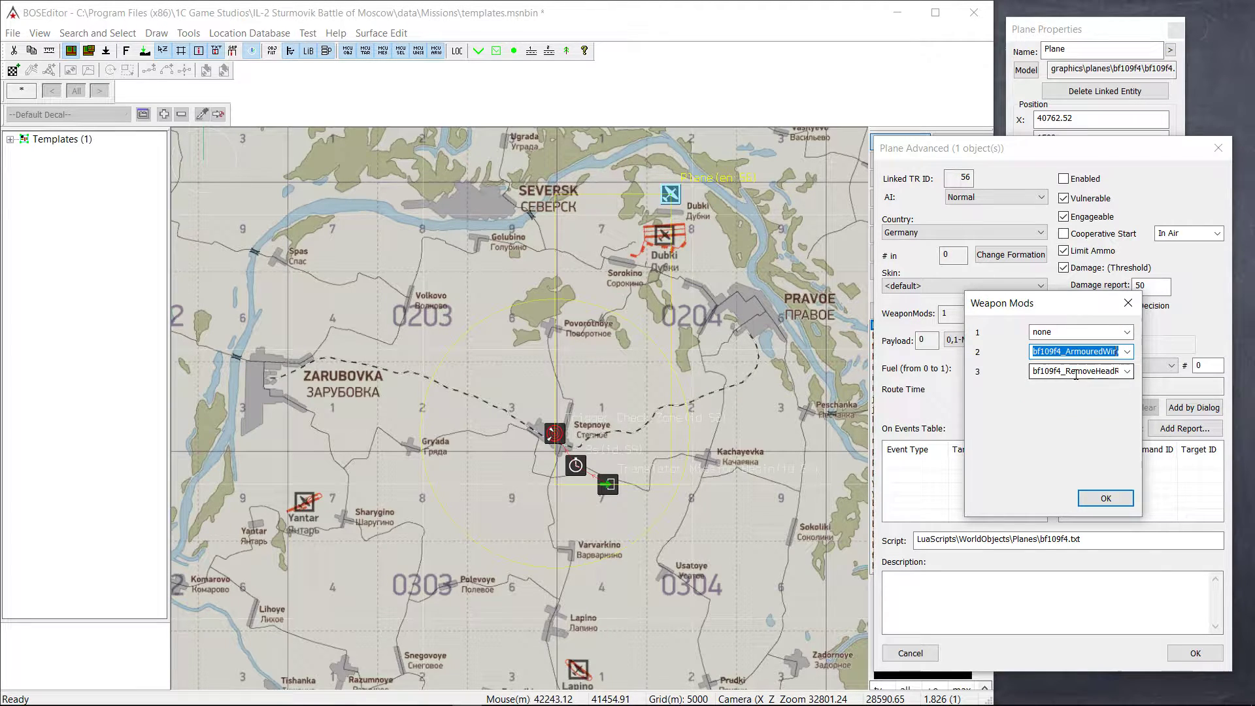
left_click(1105, 498)
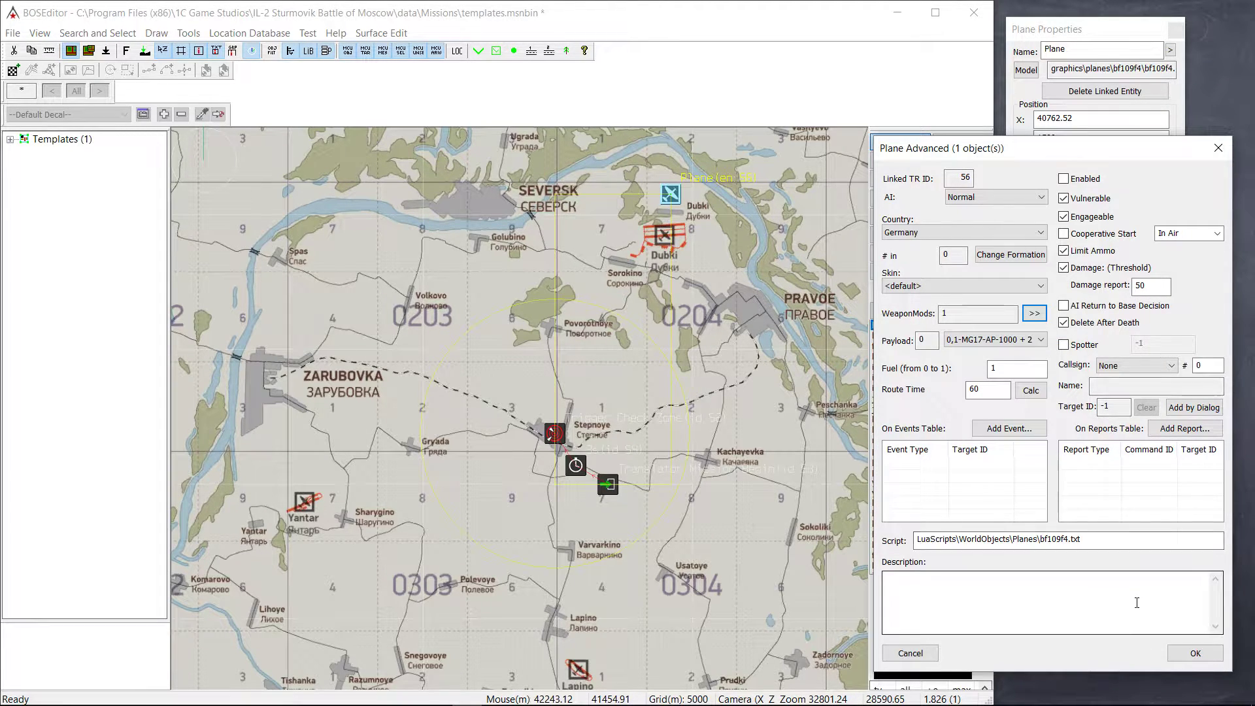
Keep the plane's payload at 0,1-MG17-AP-1000 + 2-MG15120-APHE-200 and accept the advanced properties
left_click(1010, 343)
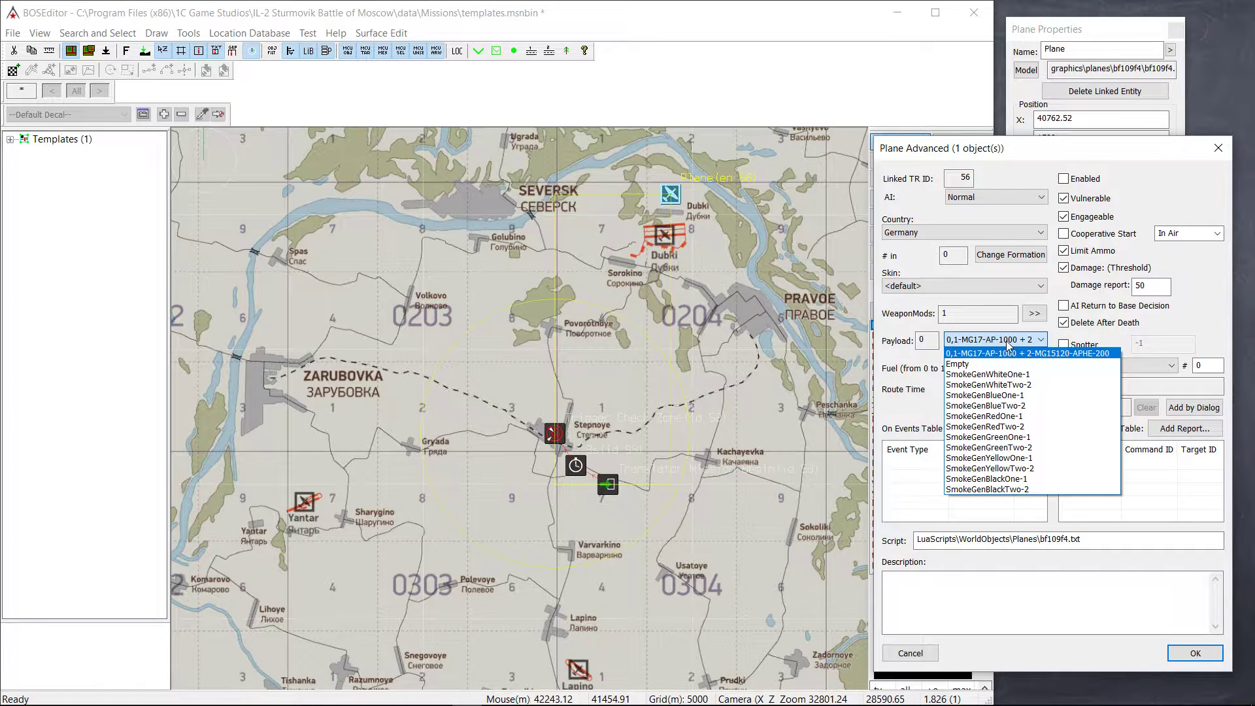
left_click(1009, 360)
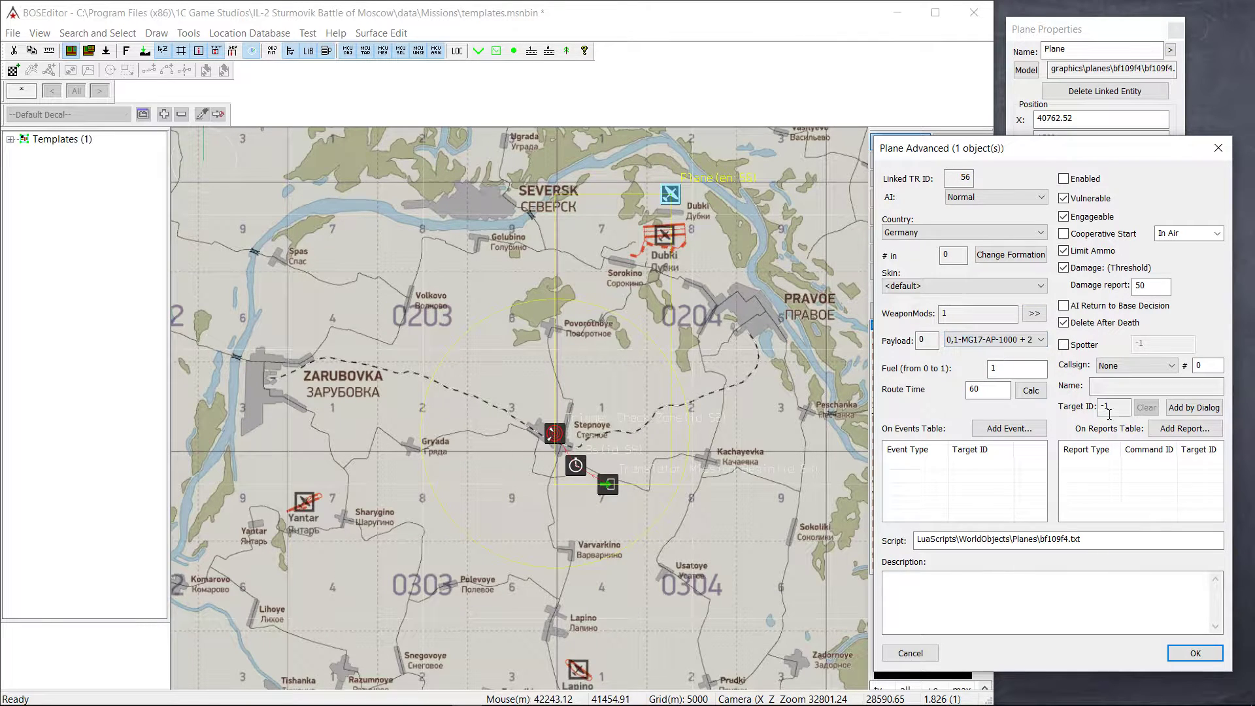
left_click(1183, 656)
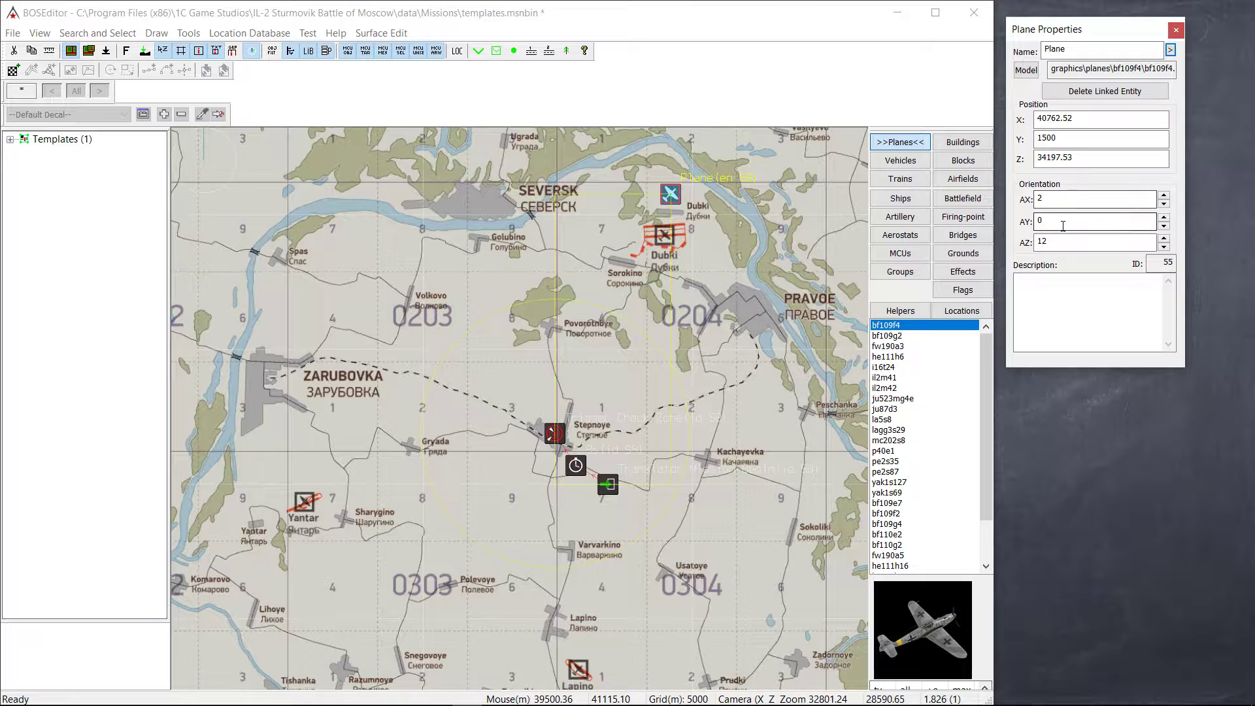
Set the plane's AY orientation to 180 so that it faces south, and deselect it
left_click_drag(1060, 222, 1017, 221)
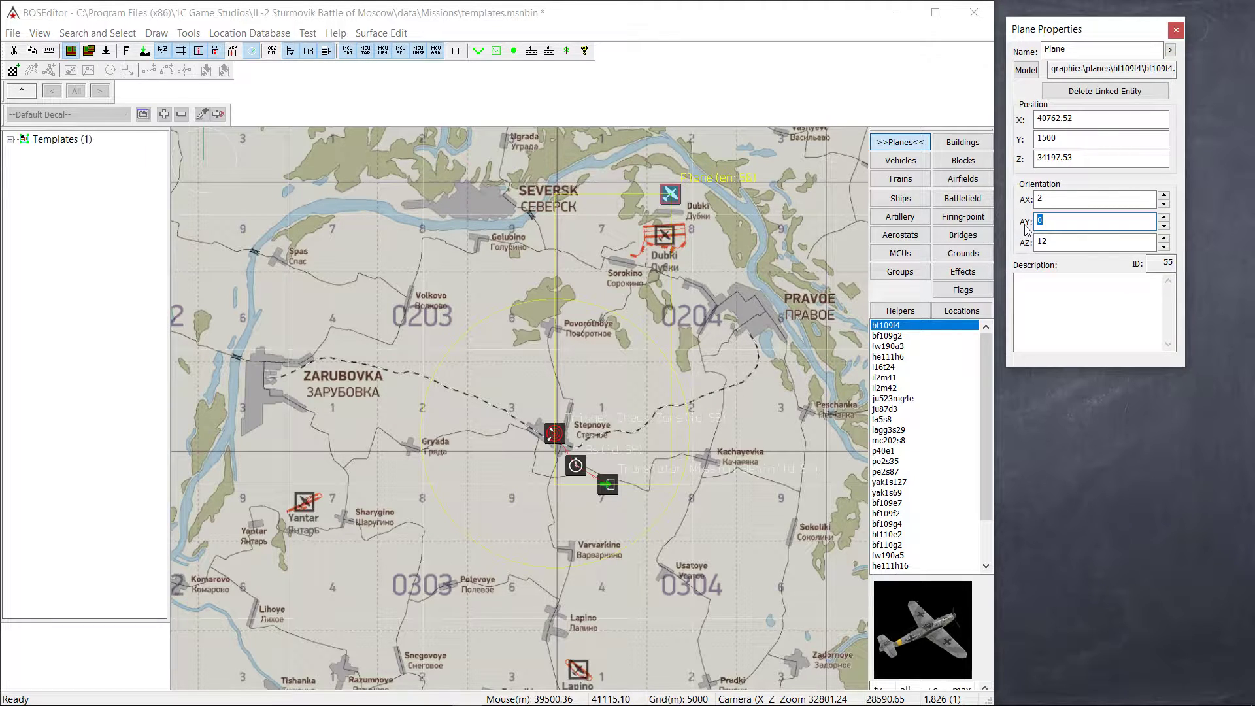
type("180")
left_click(1078, 200)
left_click(728, 268)
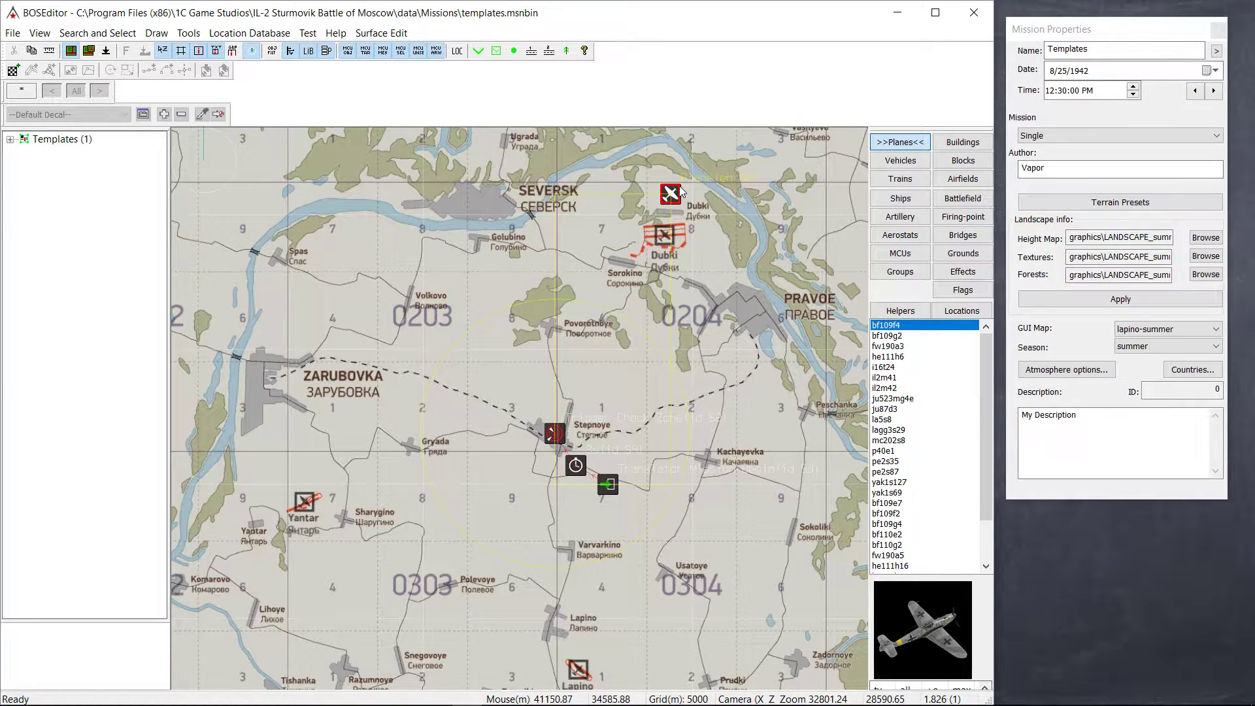
Nudge the plane slightly on the map to about X 40835, Z 34173
mouse_move(670, 194)
left_mouse_down()
mouse_move(567, 193)
mouse_move(670, 195)
left_mouse_up()
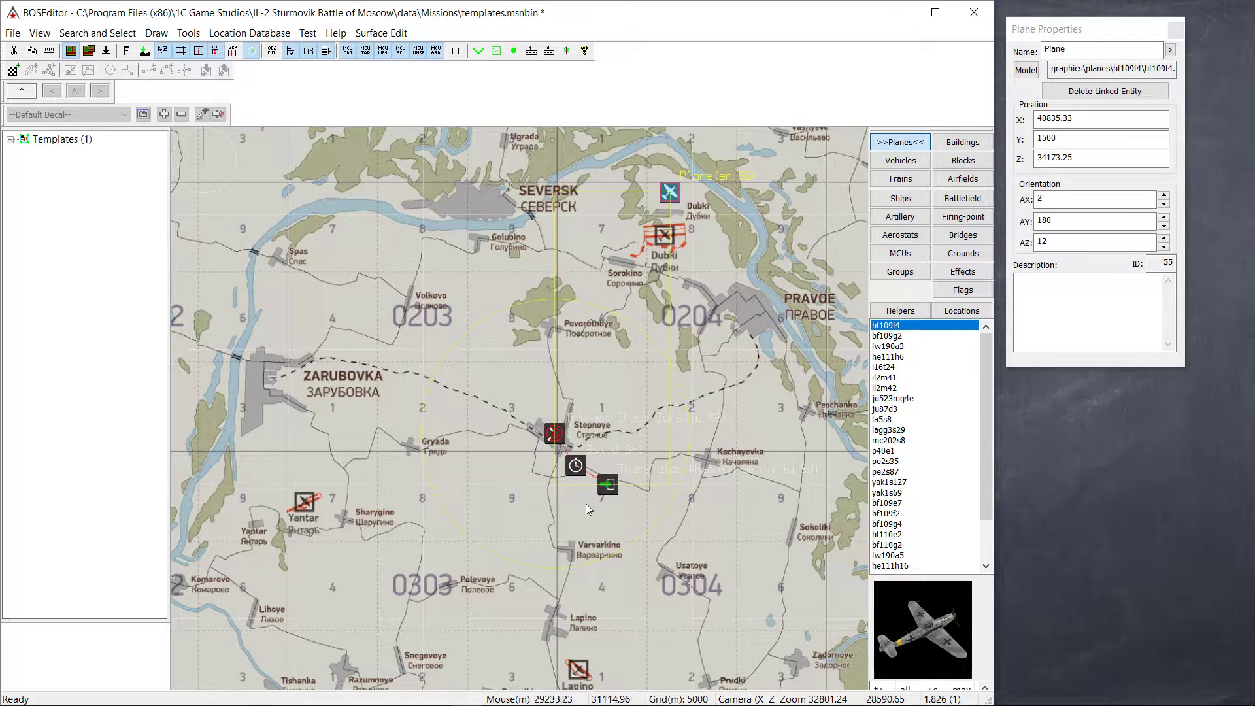
scroll(557, 449, "up", 3)
scroll(558, 450, "down", 3)
right_click_drag(596, 403, 593, 417)
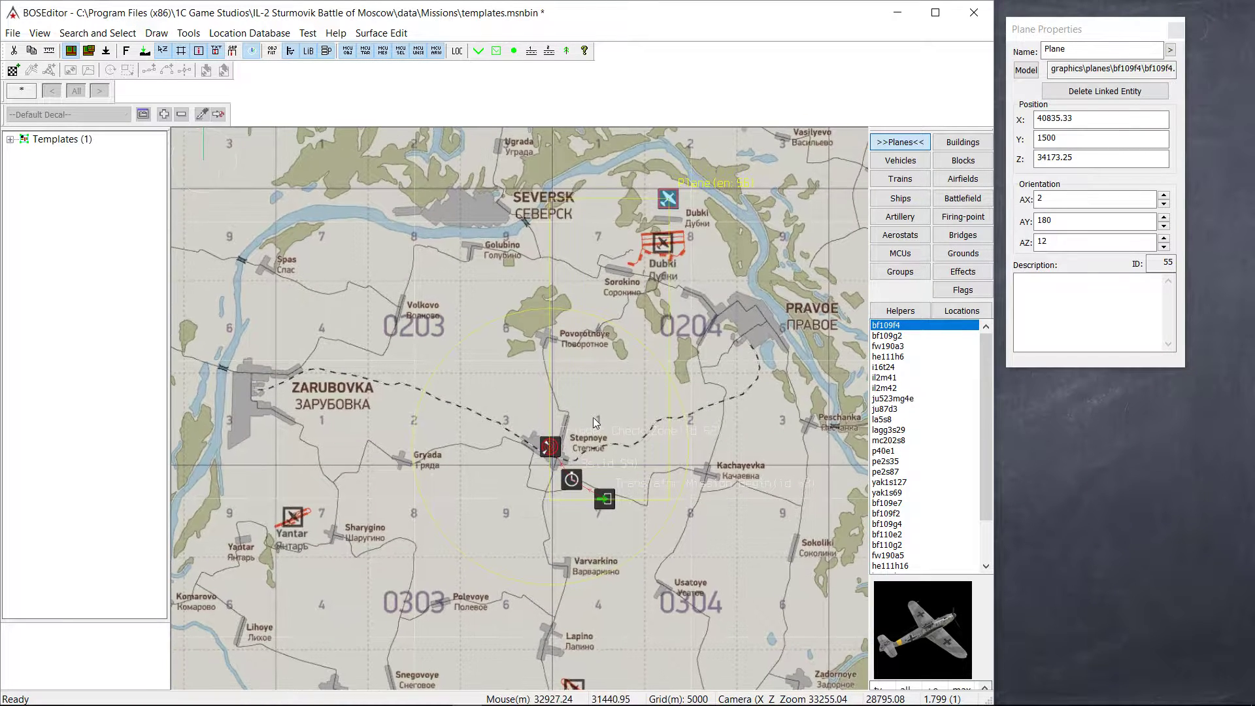
left_click(542, 456)
left_click(547, 450)
left_click(615, 313)
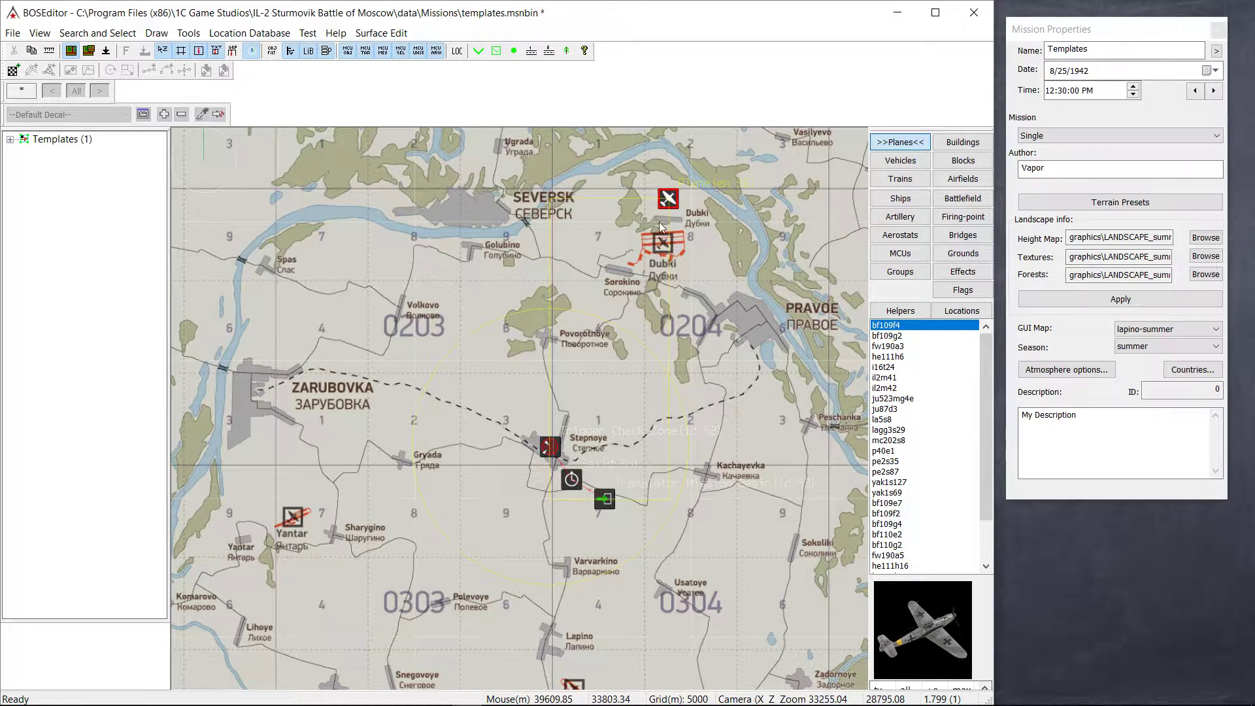
left_click(668, 200)
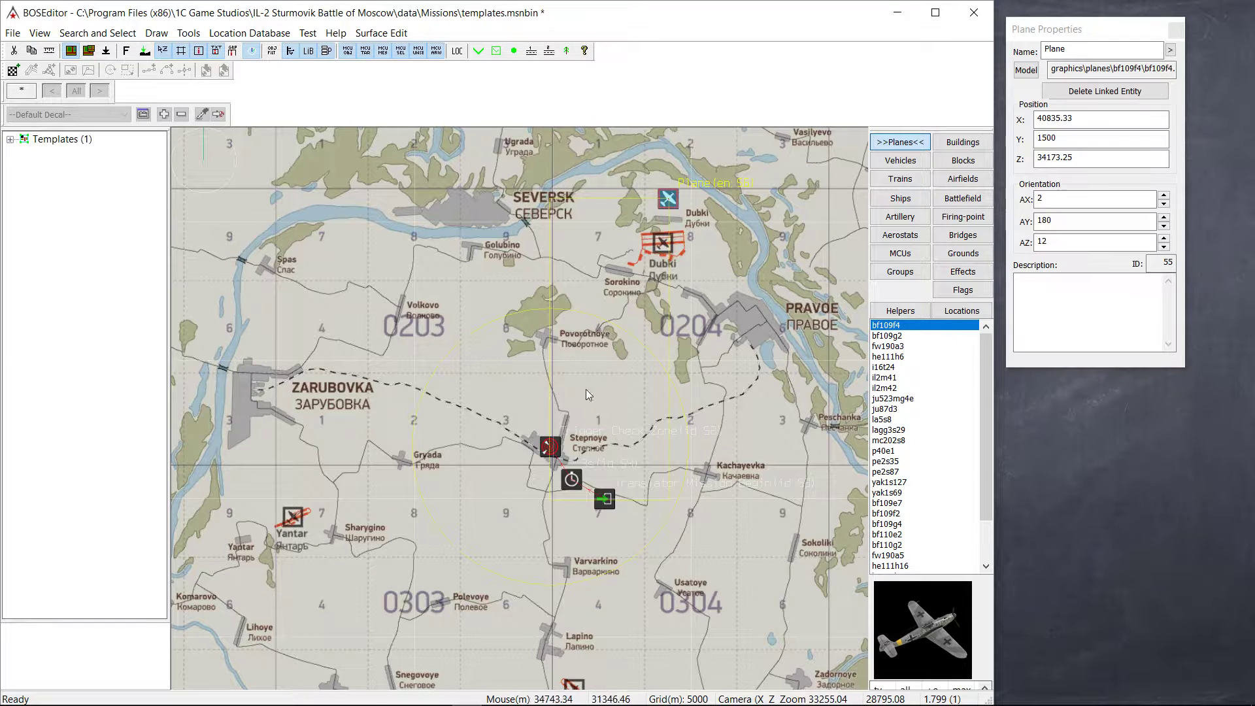
left_click(550, 447)
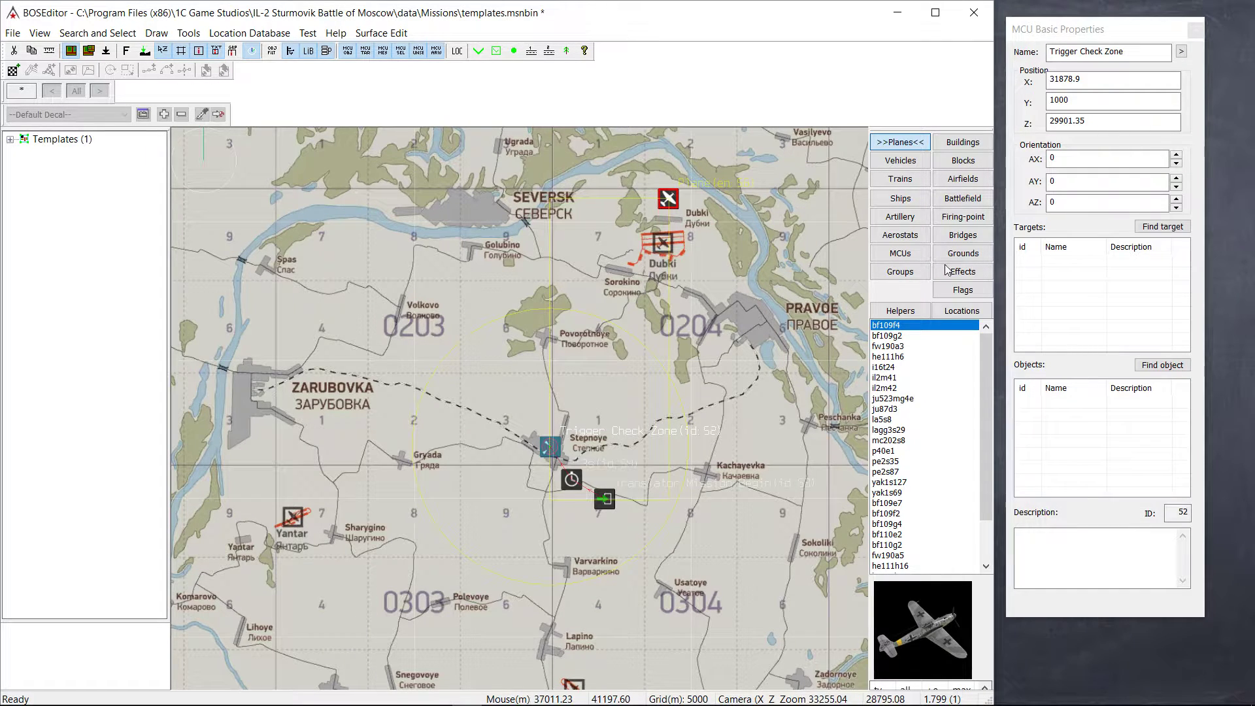
Place a Trigger:Activate MCU just east of the Dubki airfield, at about X 39374, Z 35552
left_click(890, 257)
scroll(947, 476, "down", 5)
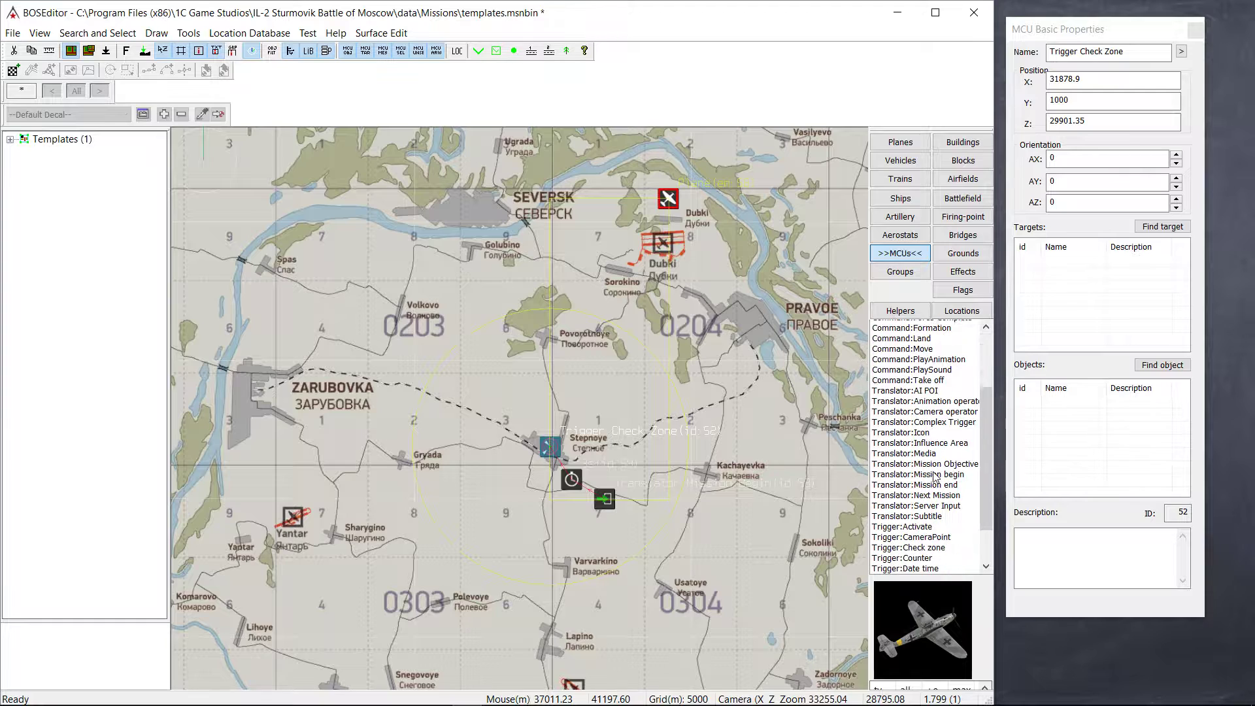
left_click(903, 461)
left_click(704, 258)
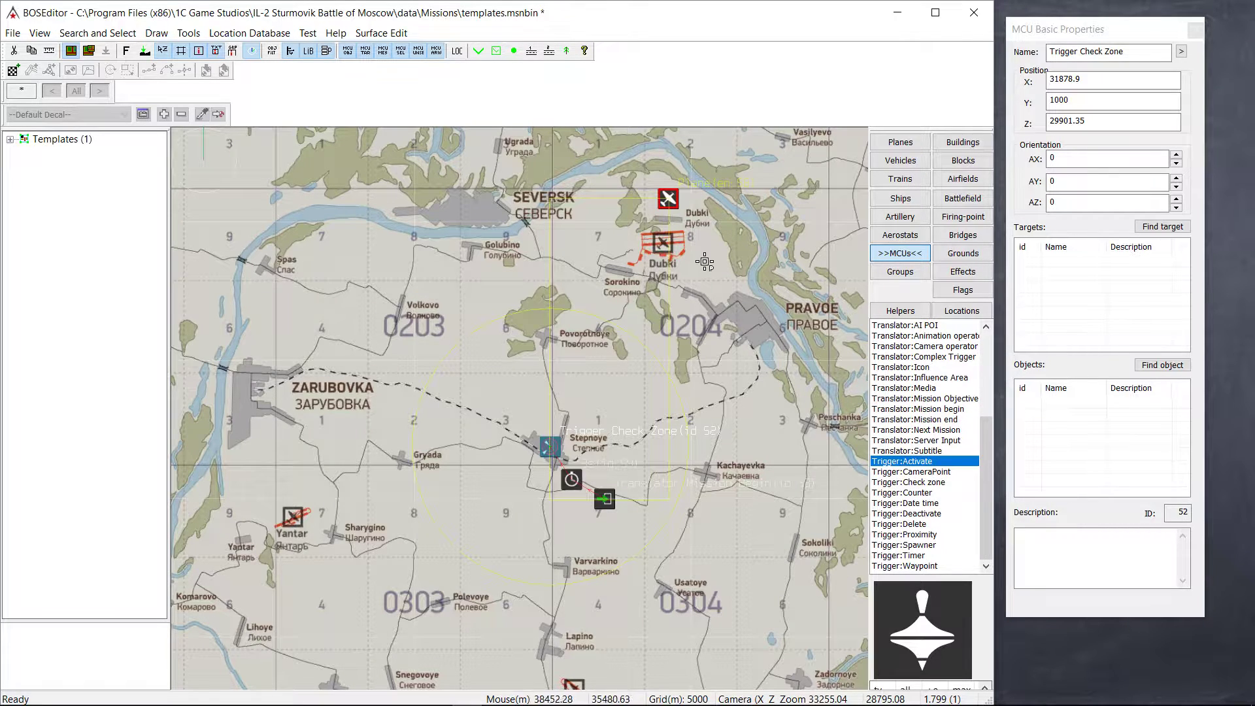
left_click_drag(706, 262, 708, 243)
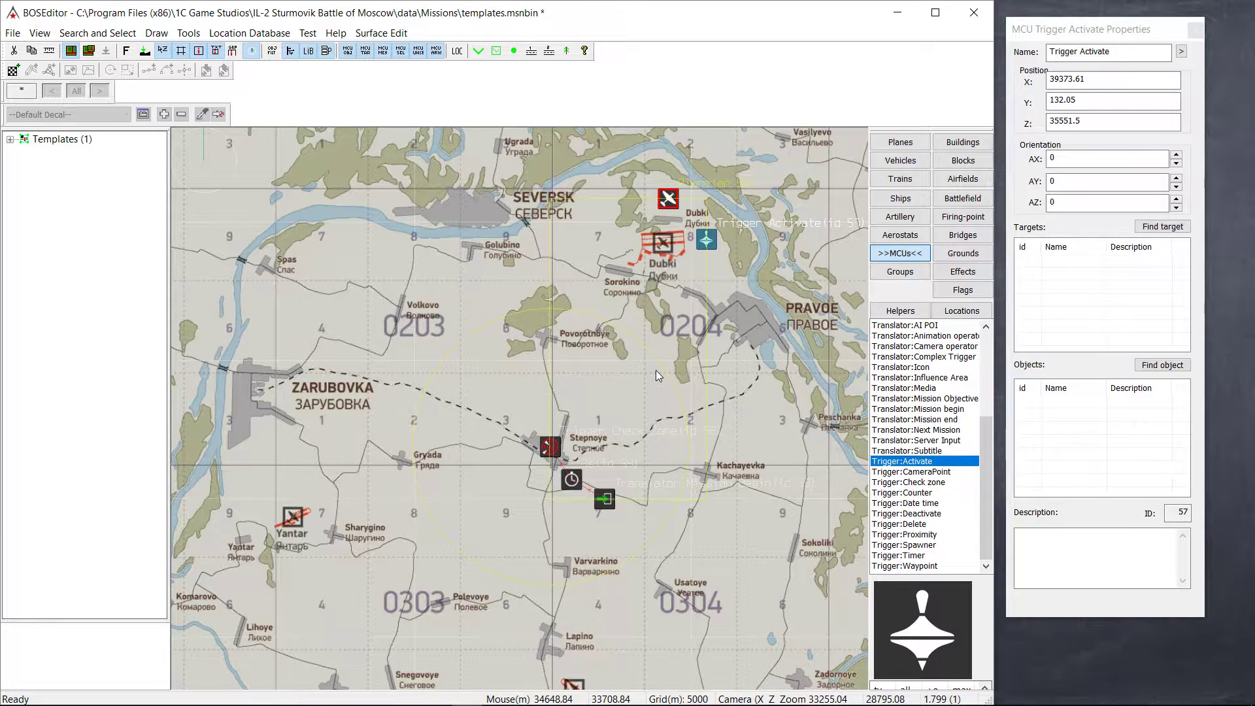
left_click(713, 232)
left_click(711, 237)
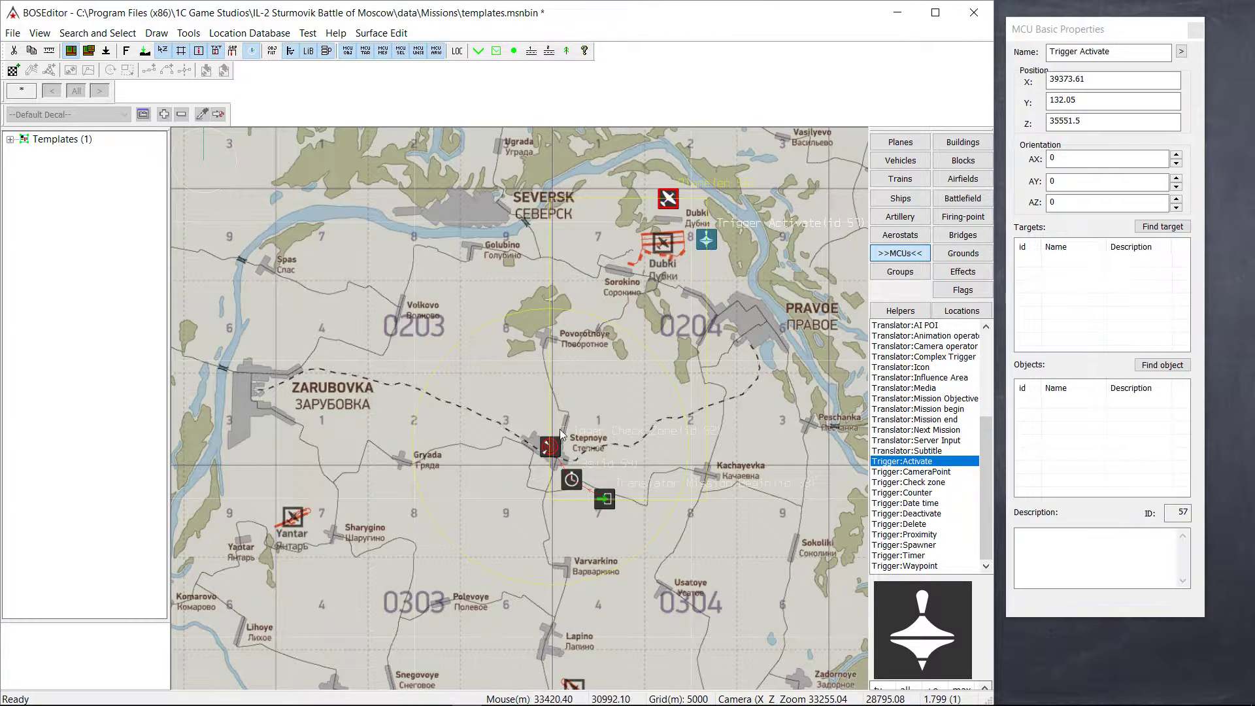
Target-link the check zone to the Trigger Activate, and object-link the Trigger Activate to the bf109f4 plane
left_click(548, 449)
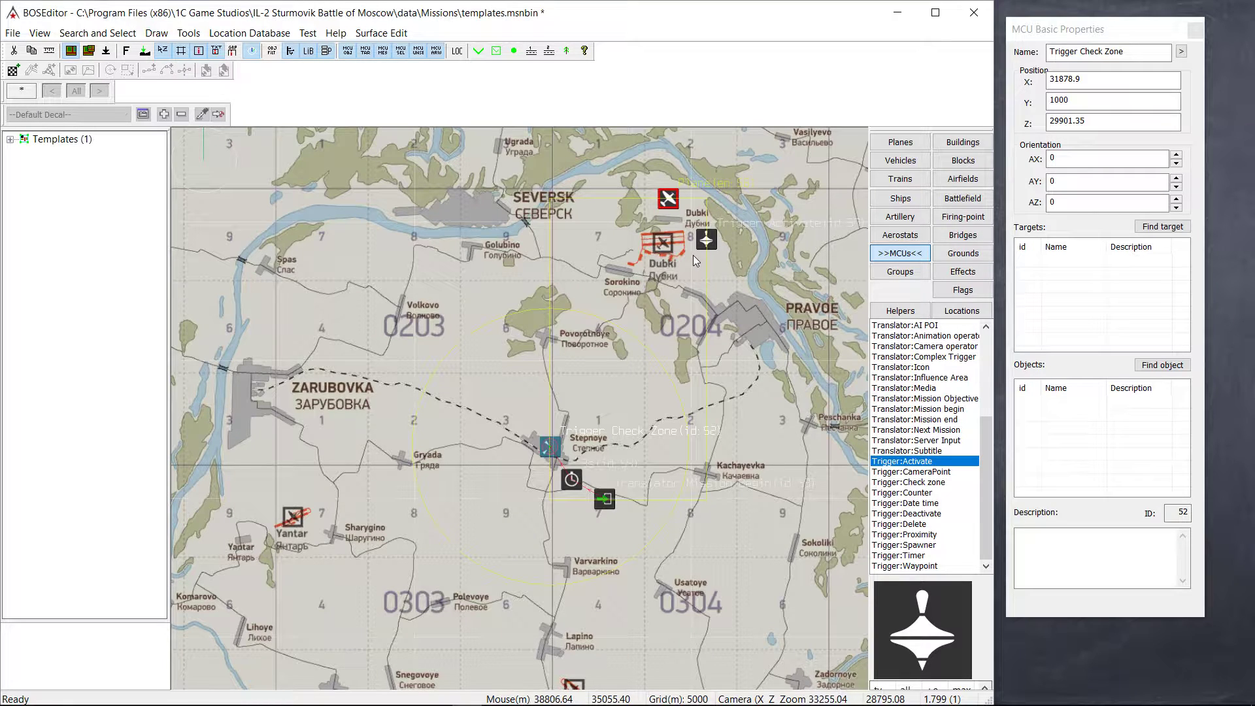
left_click(707, 241, "ctrl")
left_click(707, 242)
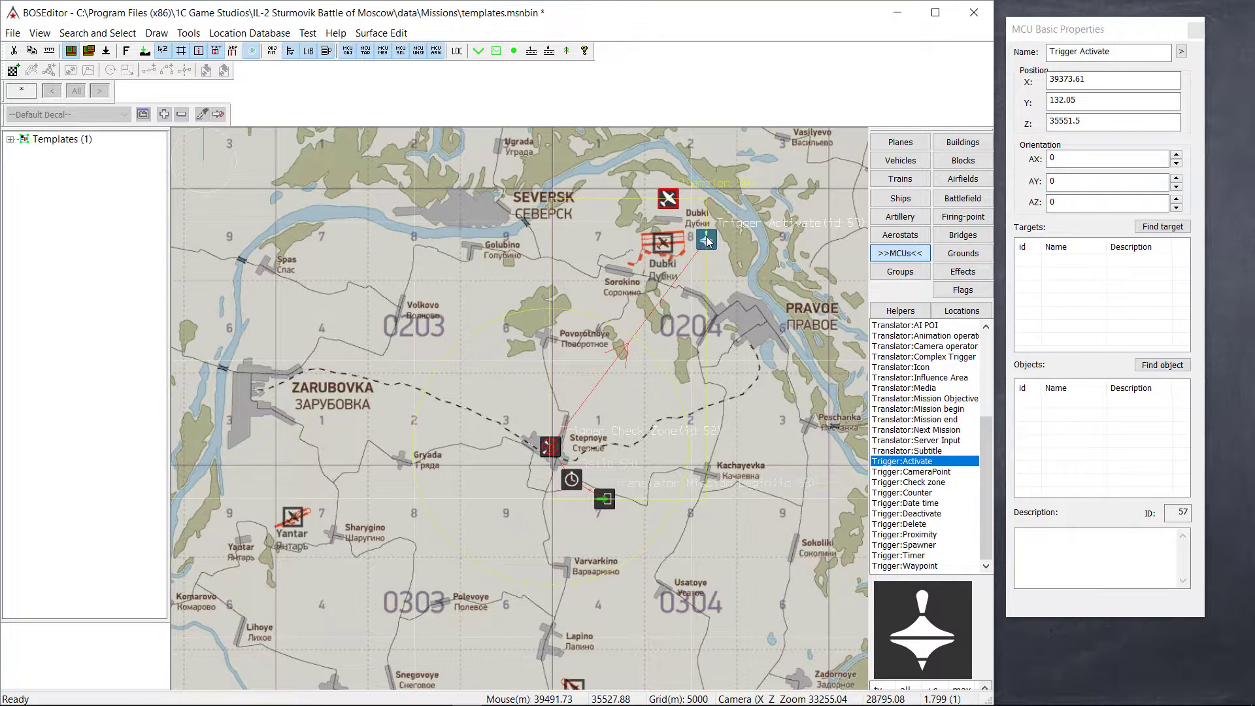
left_click(667, 200, "shift")
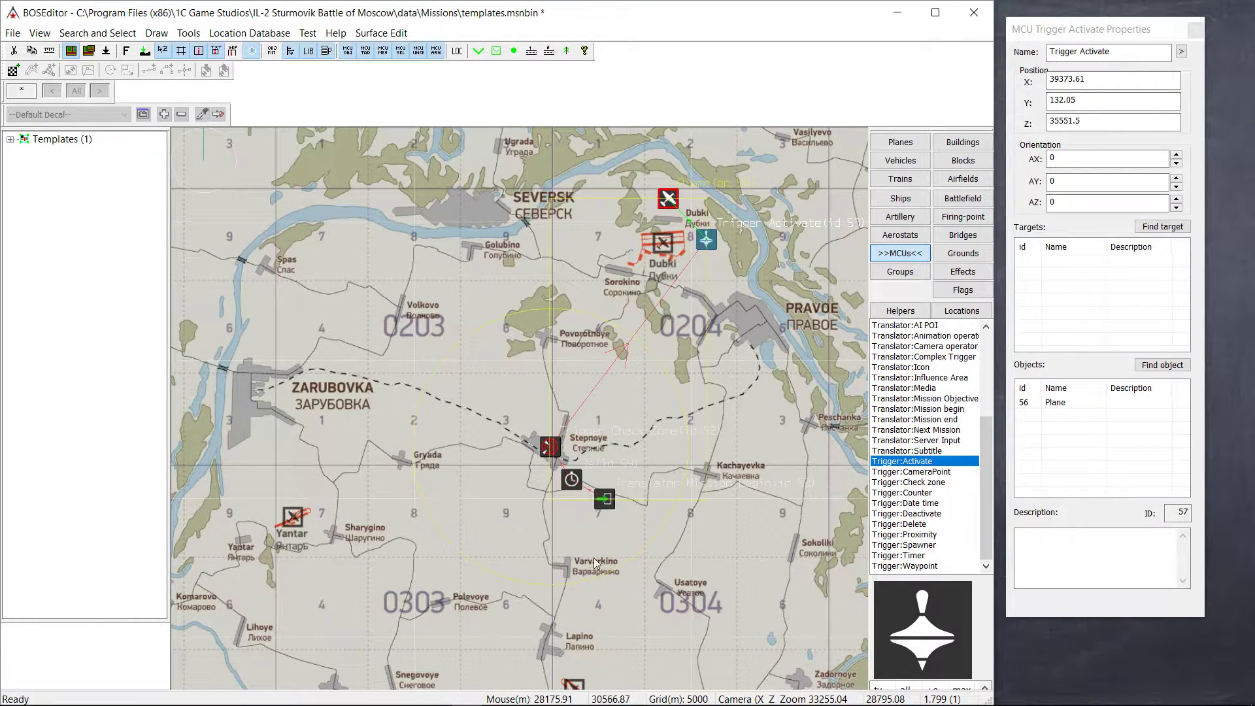
Place a Trigger:Waypoint MCU inside the check zone north of Stepnoye, at about X 33609, Z 30567
scroll(989, 343, "up", 5)
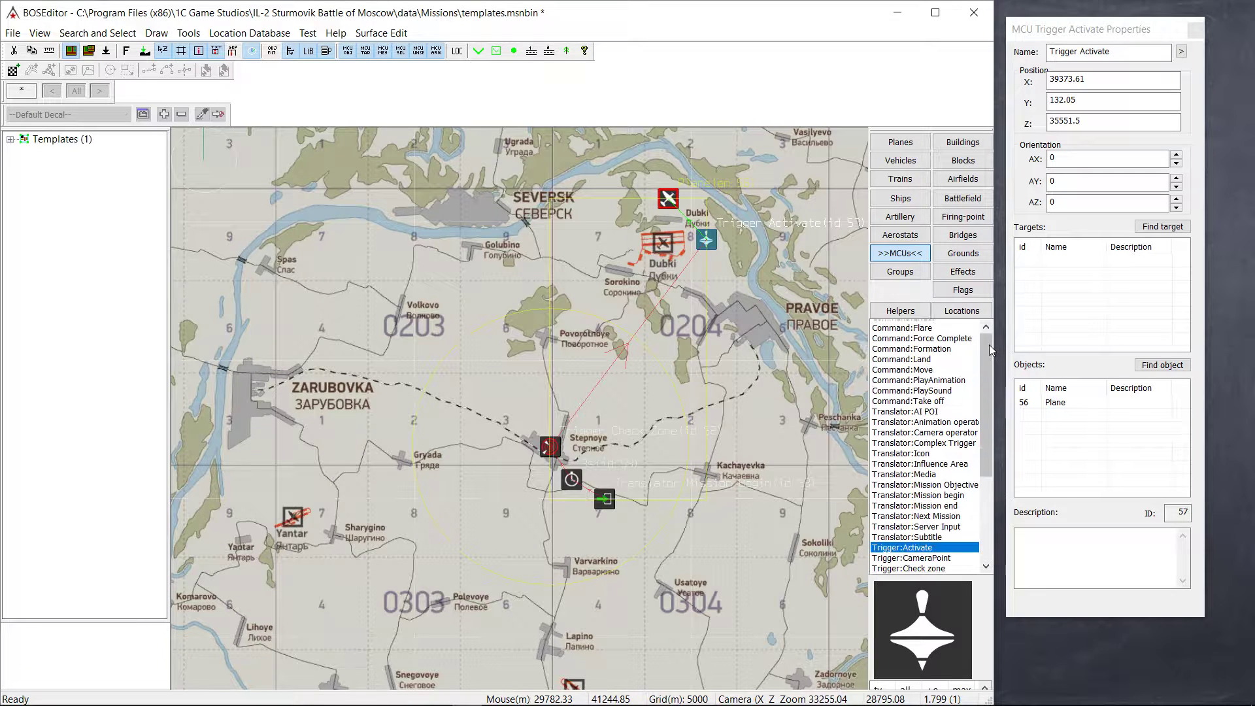
left_click(915, 336)
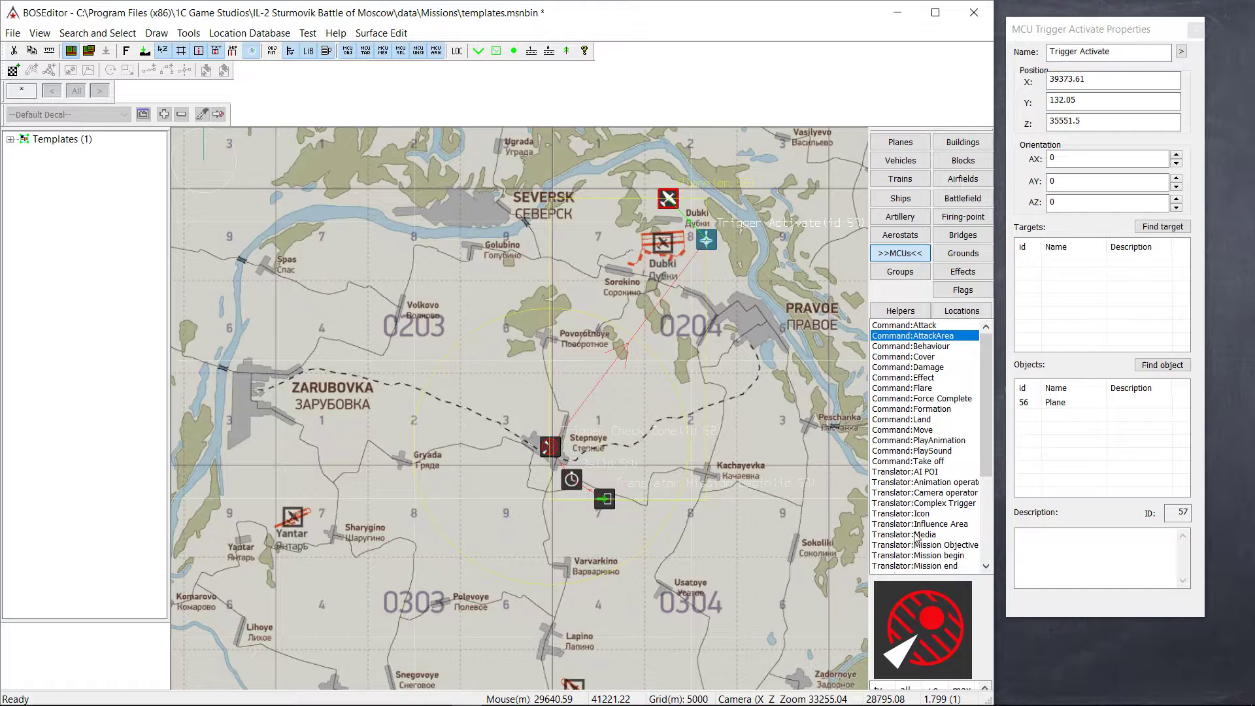
scroll(988, 548, "down", 5)
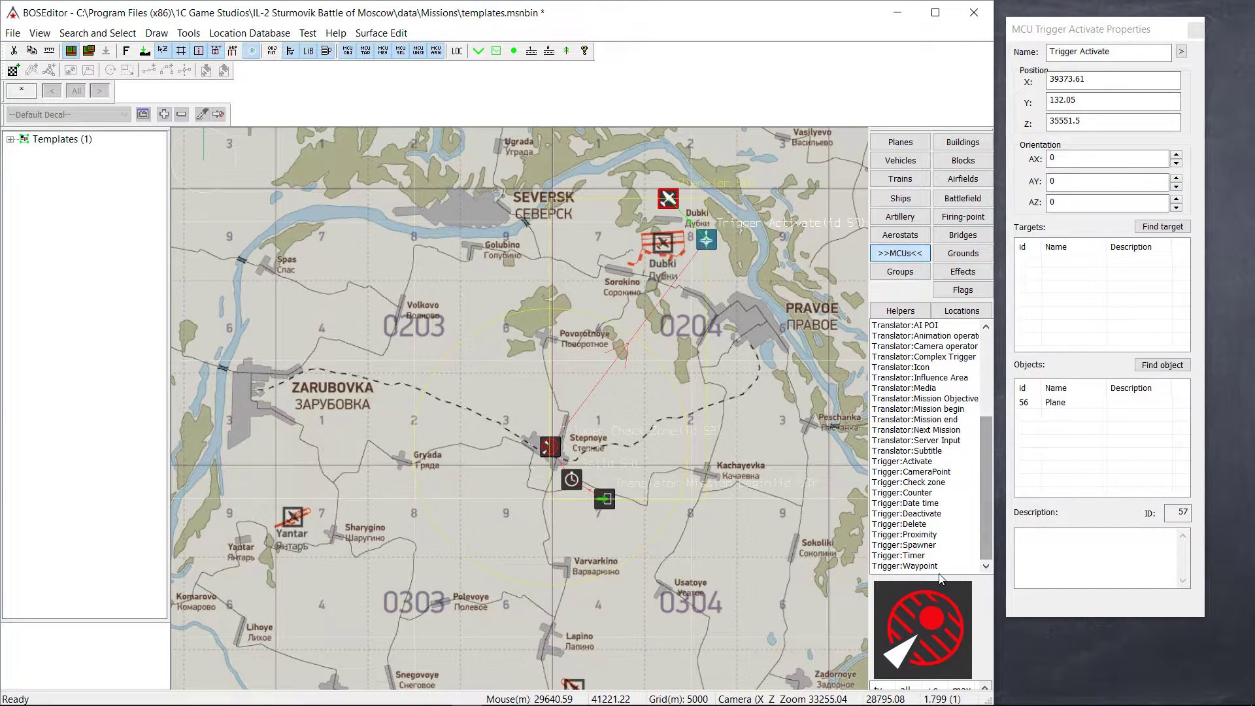
left_click(921, 566)
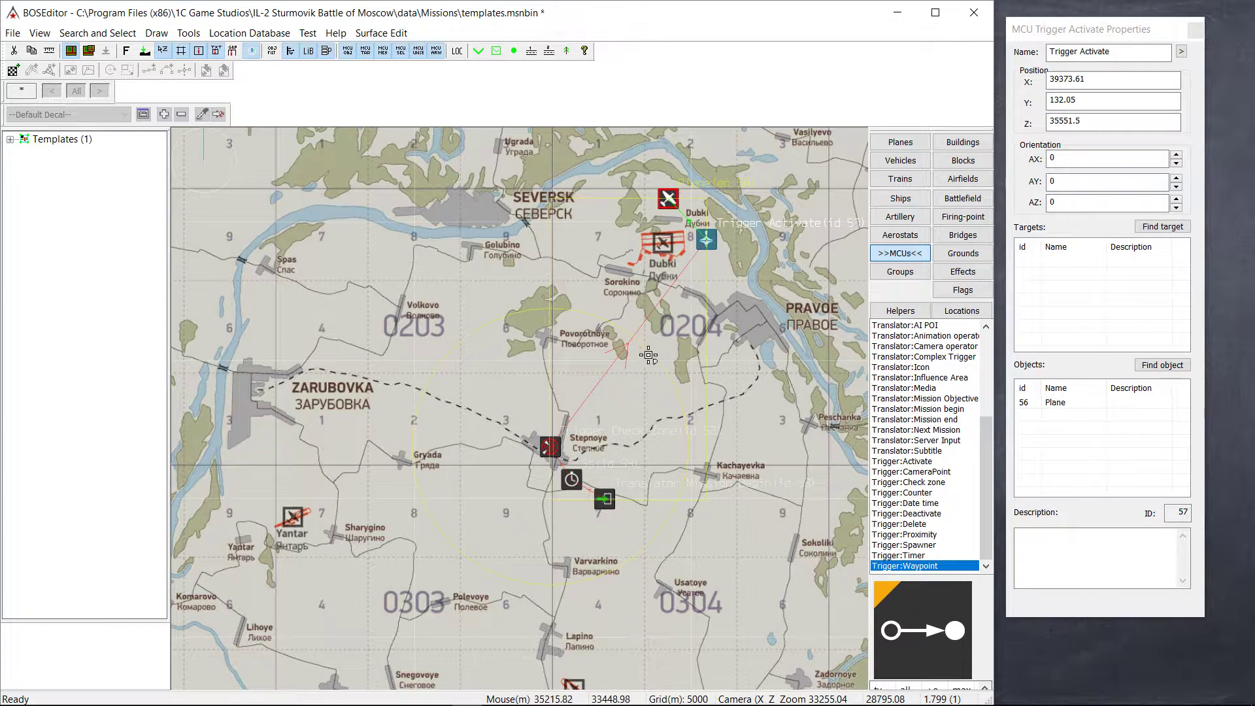
left_click(569, 400)
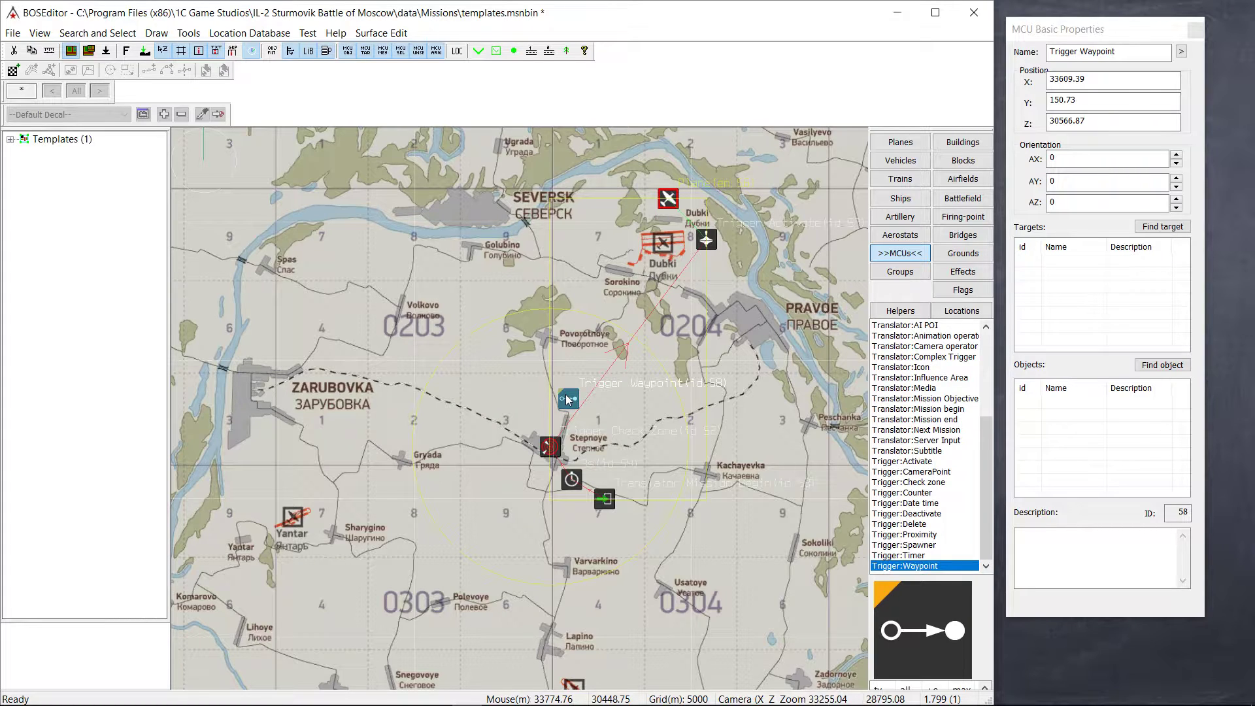
Set the waypoint's altitude (Y position) to 1500
left_click(1088, 99)
double_click(1088, 99)
type("1")
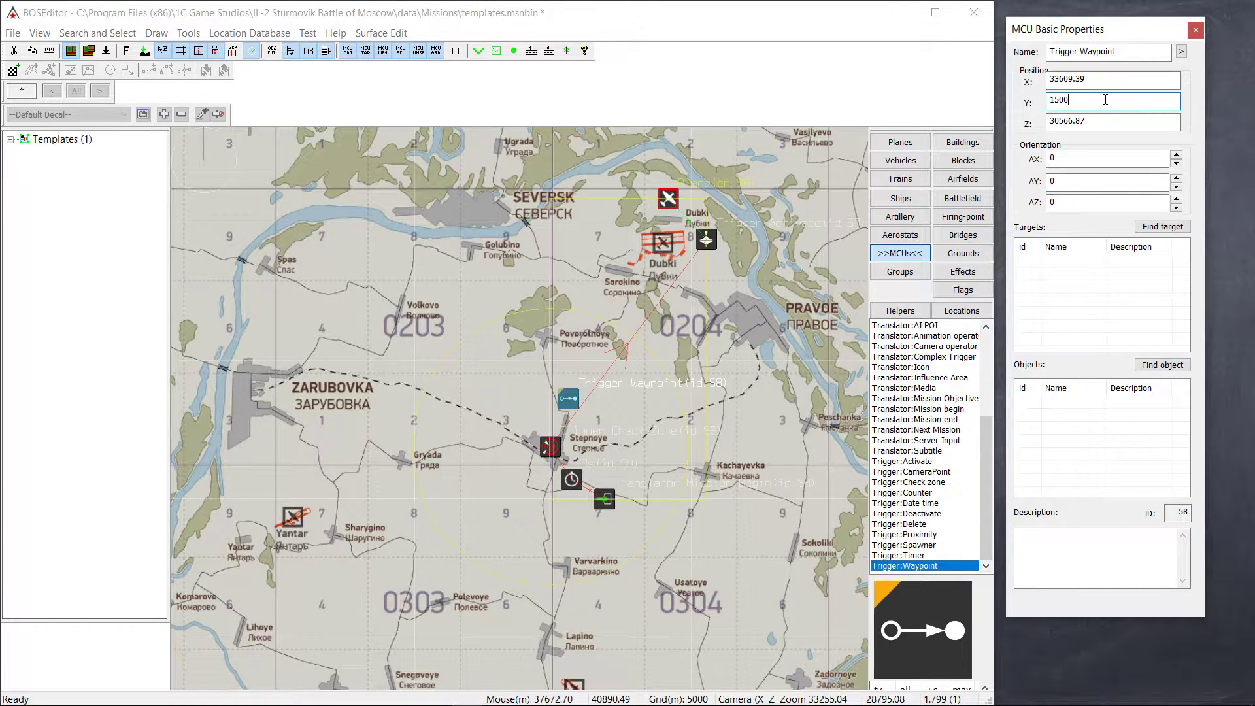
Set the waypoint's priority to Low and its speed to 30 in the advanced waypoint properties
left_click(1181, 51)
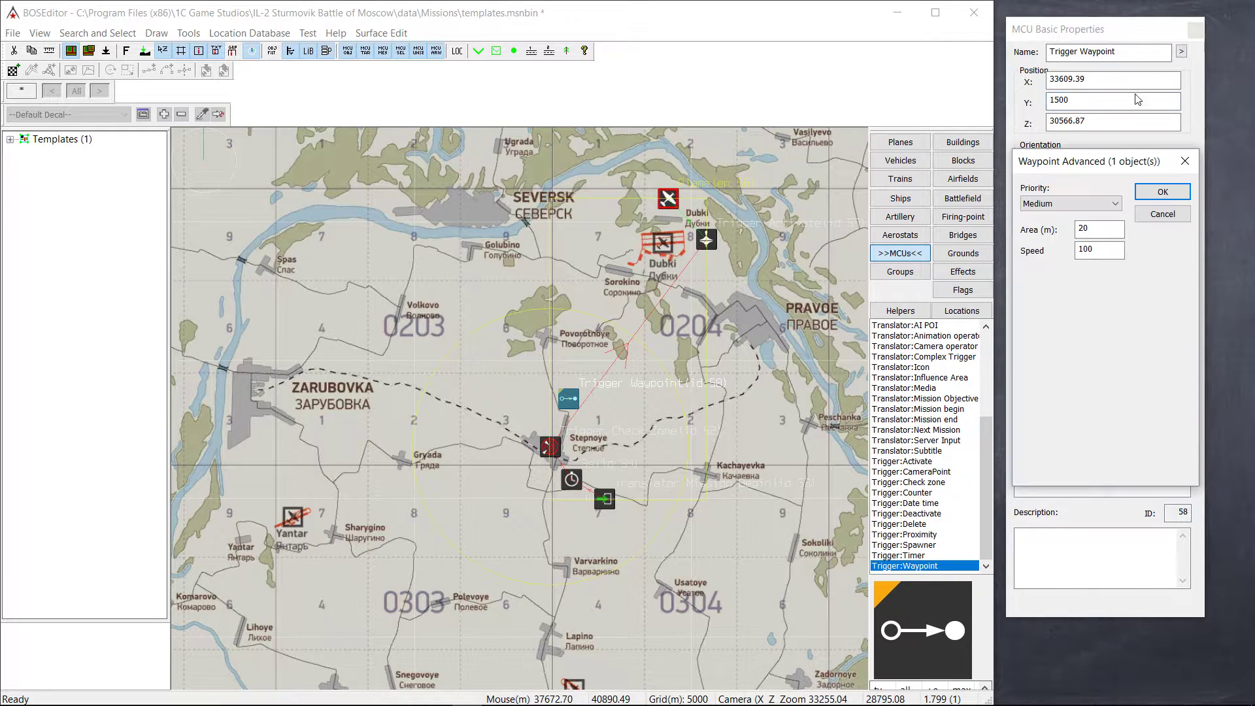
left_click(1065, 201)
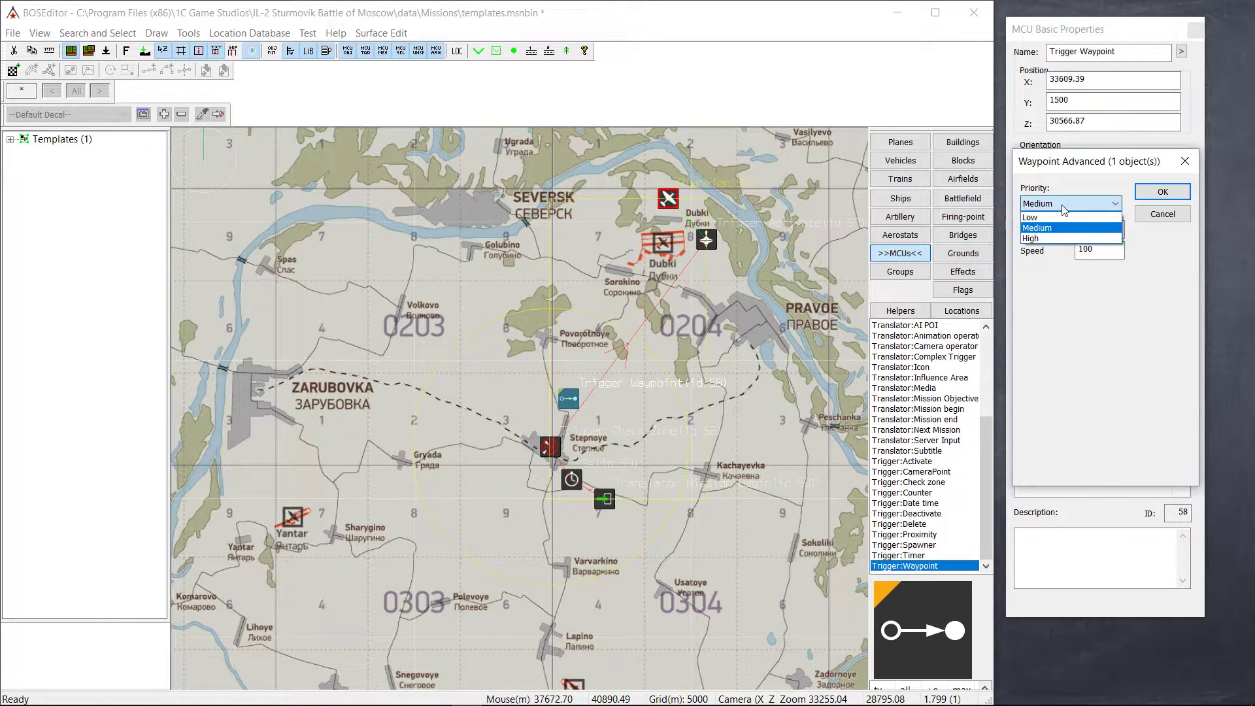
left_click(1048, 219)
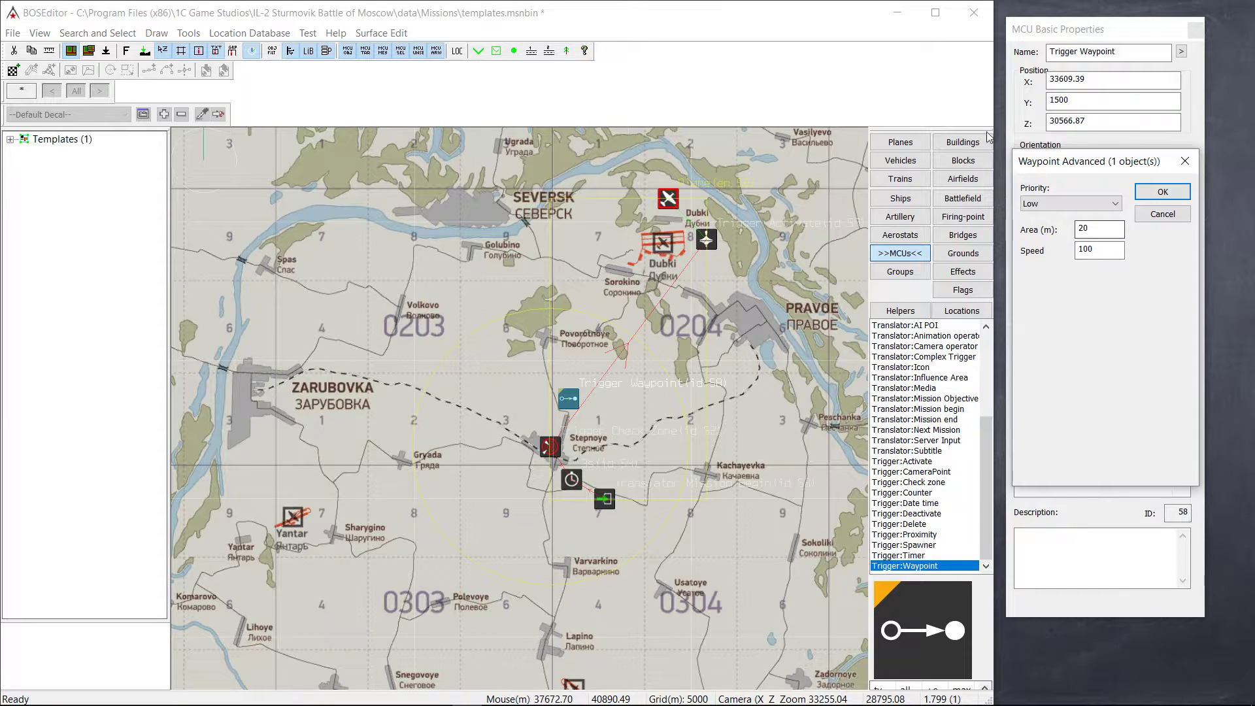
left_click(1093, 228)
key("Tab")
type("30")
left_click(1162, 191)
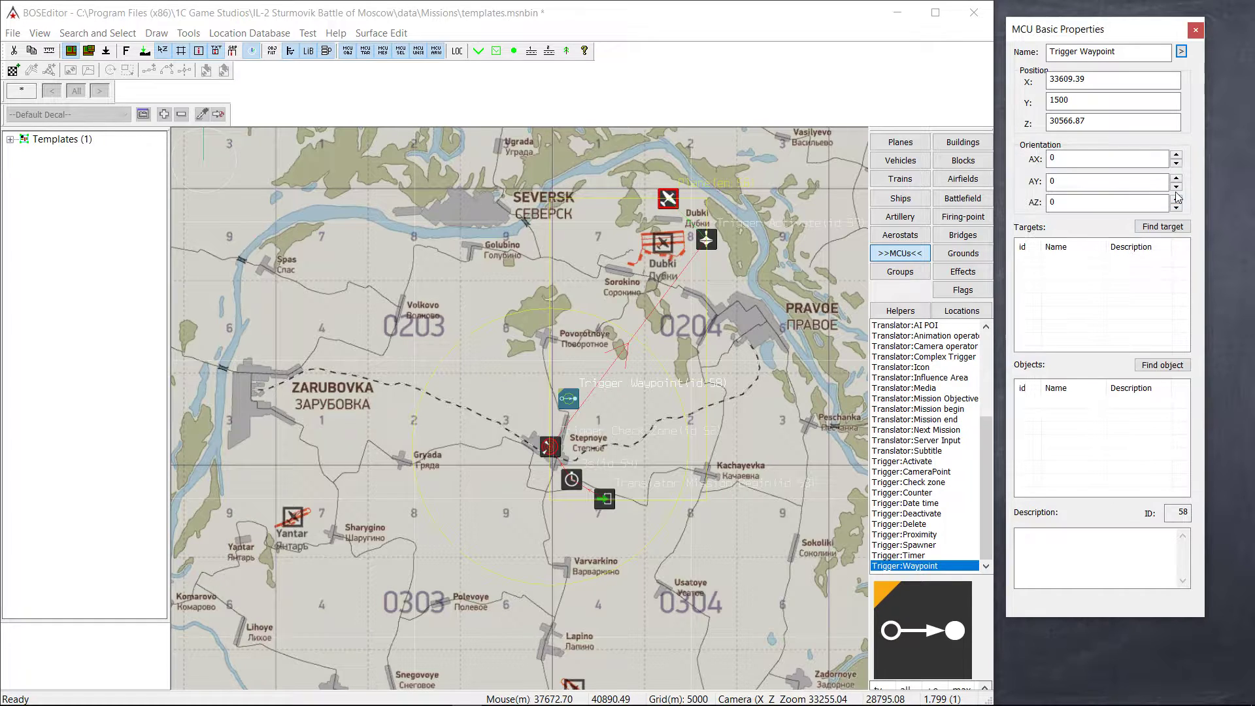
Object-link the waypoint north of Stepnoye to the bf109f4 plane and save the mission
left_click(724, 379)
left_click(573, 404)
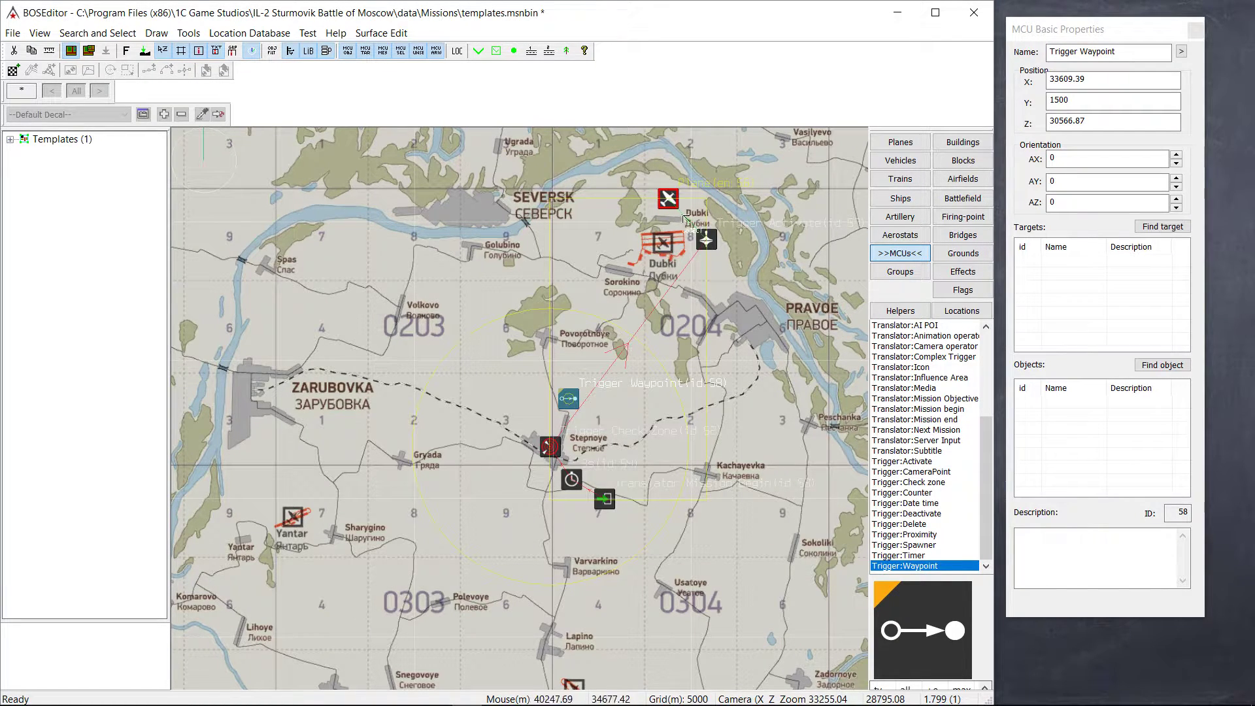
left_click(668, 202, "ctrl")
left_click(660, 305)
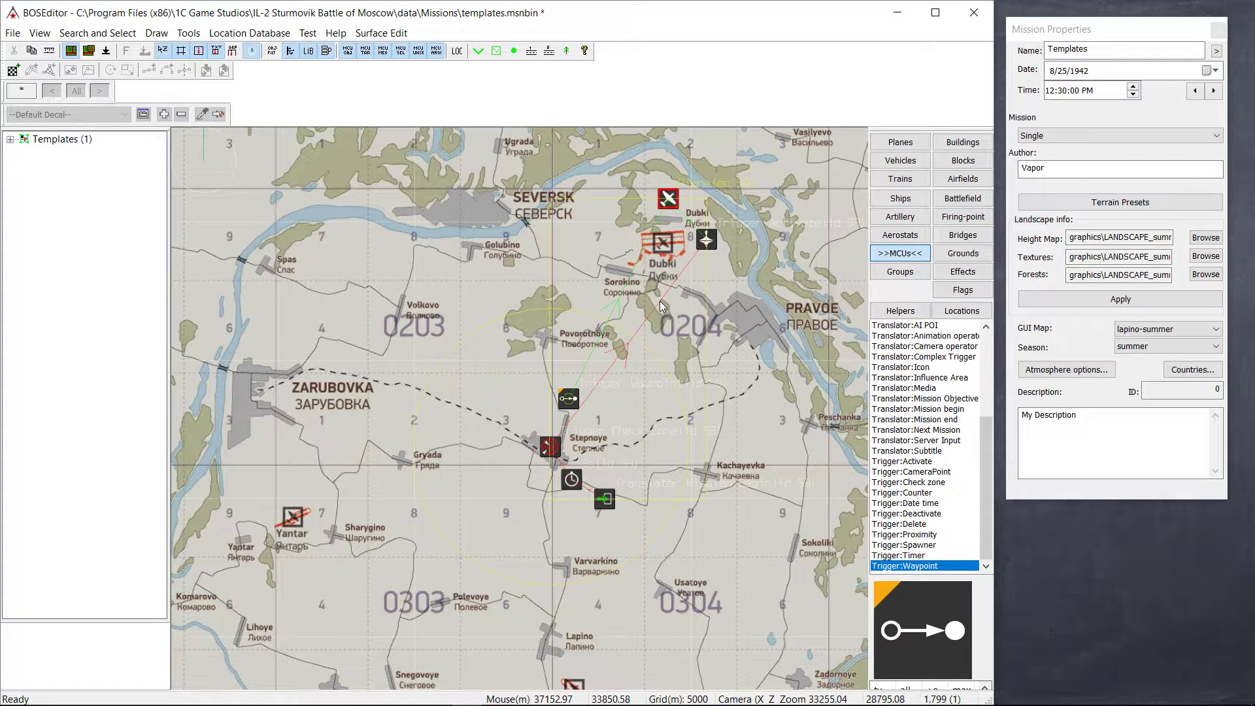
key("ctrl+s")
Add plane-linked copies of the waypoint at Zarubovka and just west of Pravoye, at about X 36468, Z 35599, target-linking all three in a loop
left_click(568, 398)
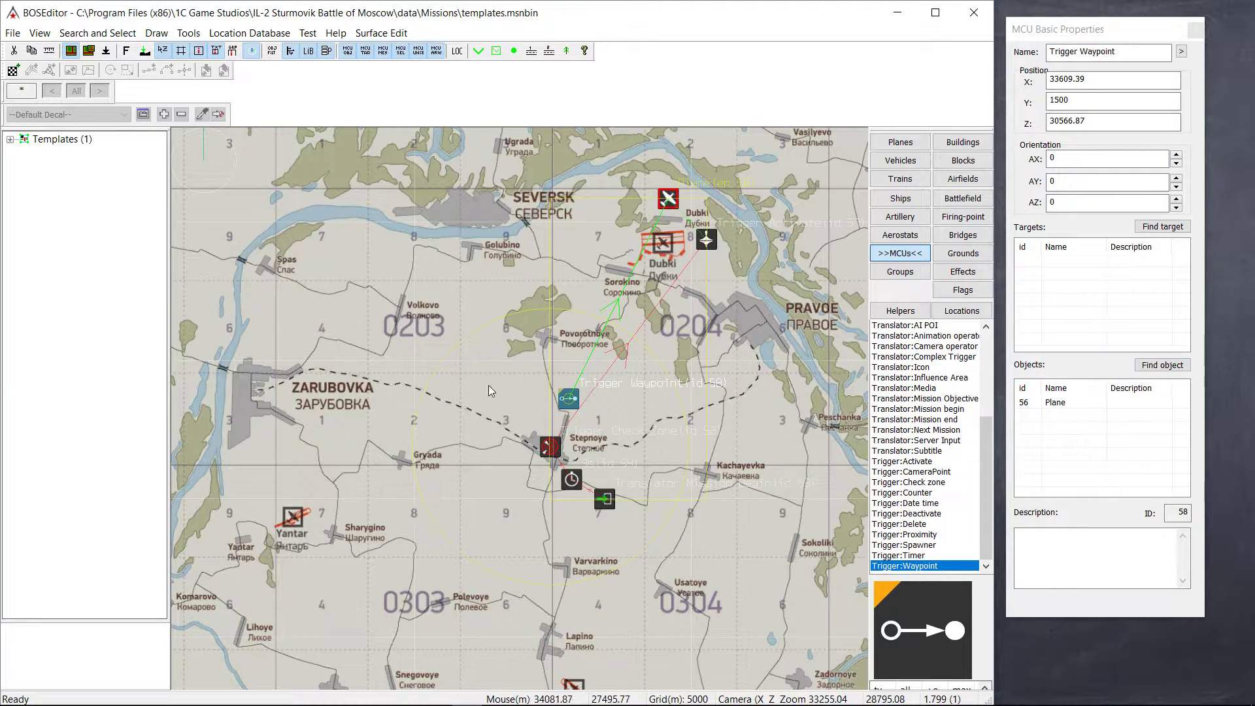
left_click(304, 383)
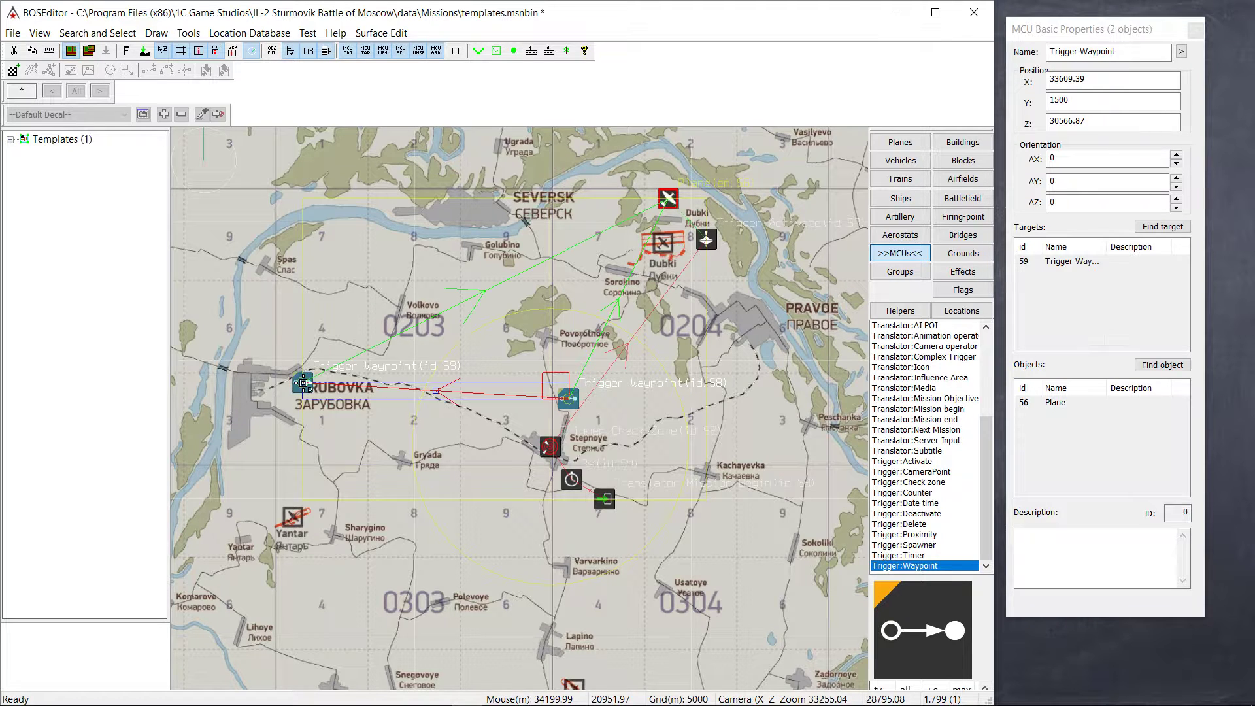
left_click(708, 320)
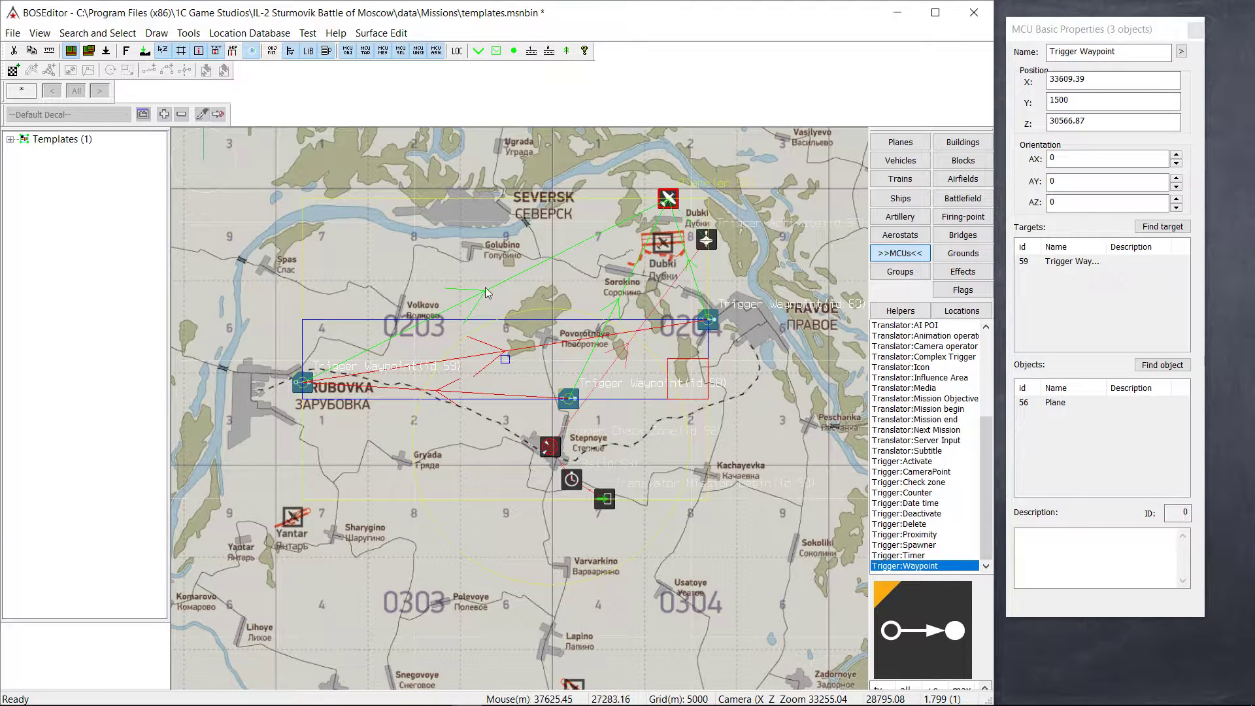
left_click(704, 324)
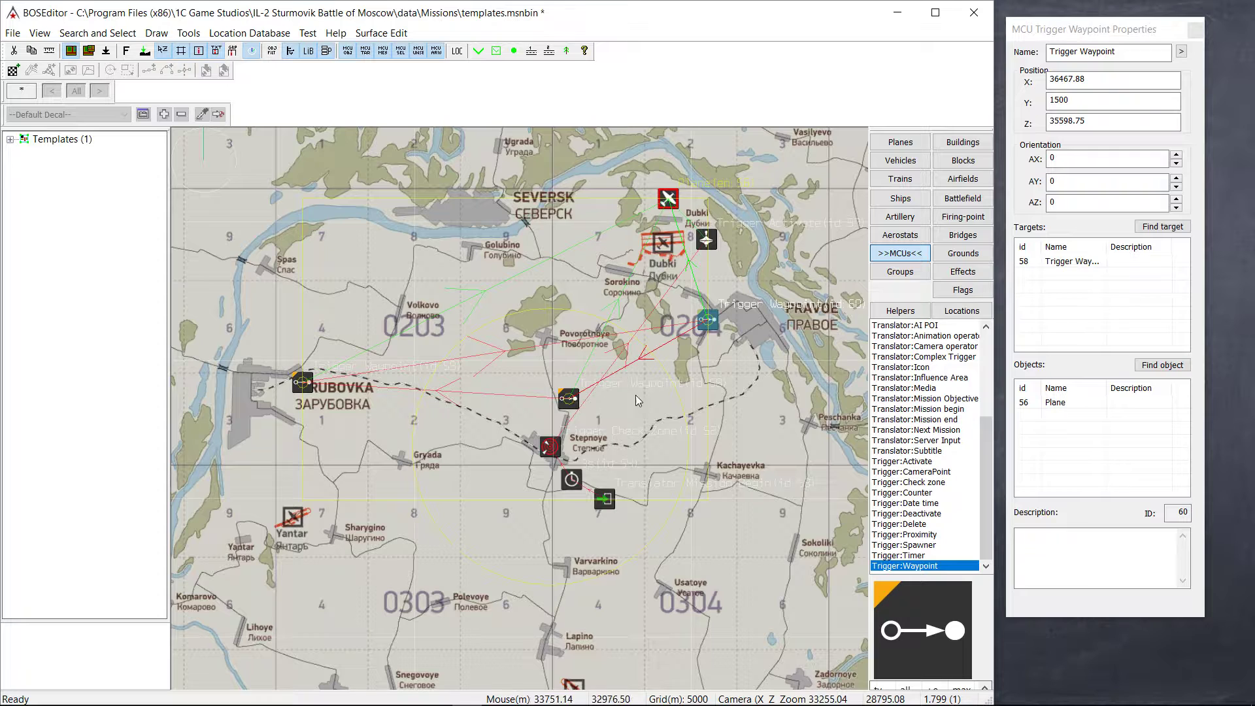
left_click(670, 399)
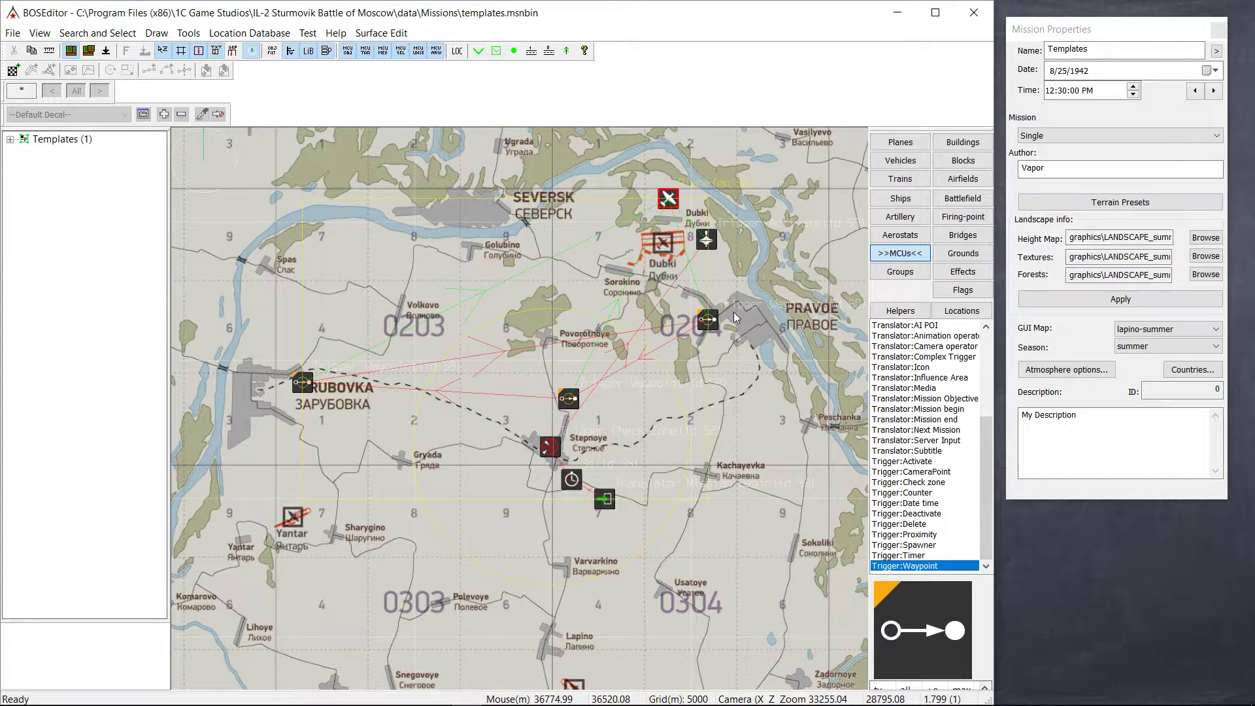
Place a Trigger:Timer MCU just east of the waypoint north of Stepnoye, at about X 33751, Z 32221
left_click(569, 400)
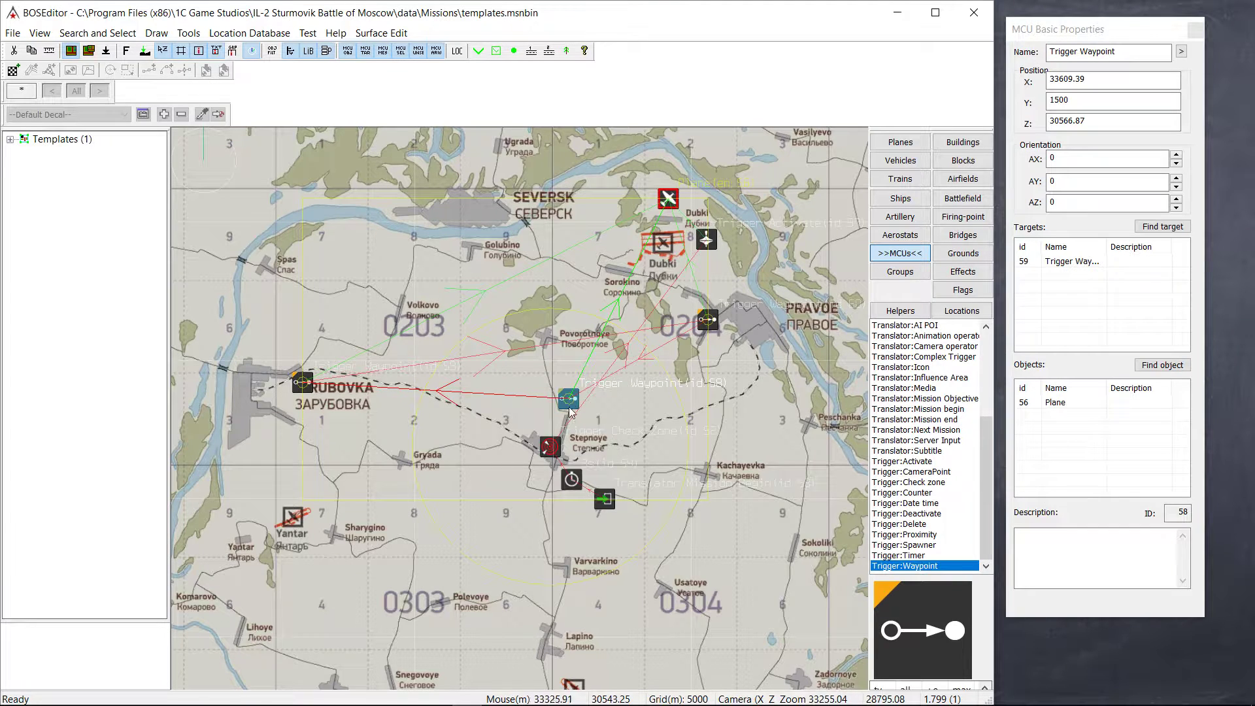
left_click(918, 556)
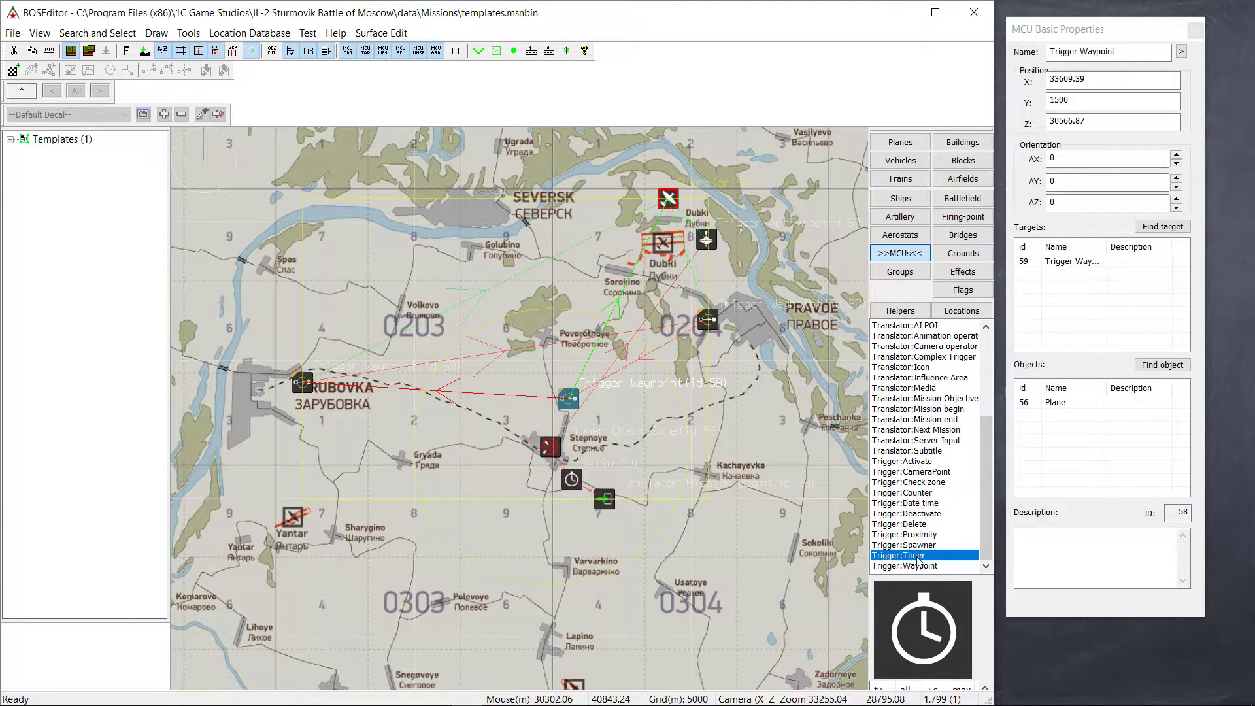
left_click(614, 396)
Set the new timer's delay in seconds and name the timer 1s
double_click(614, 395)
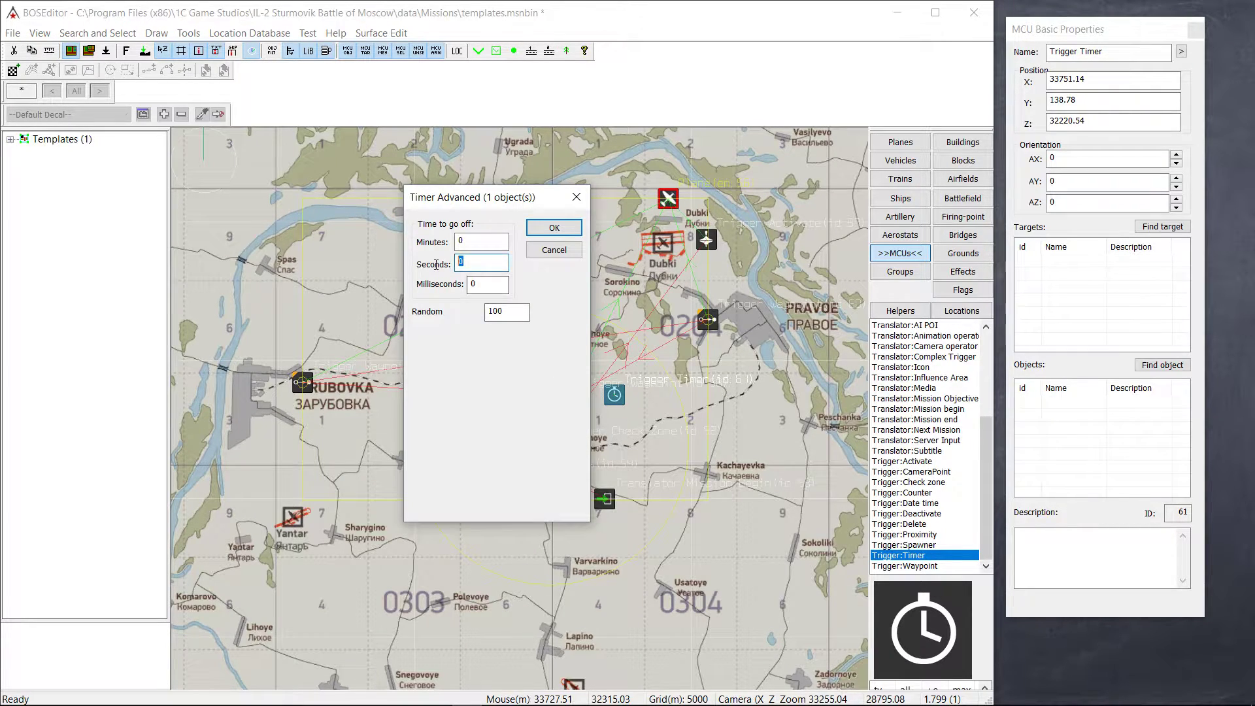
left_click(461, 262)
left_click(554, 228)
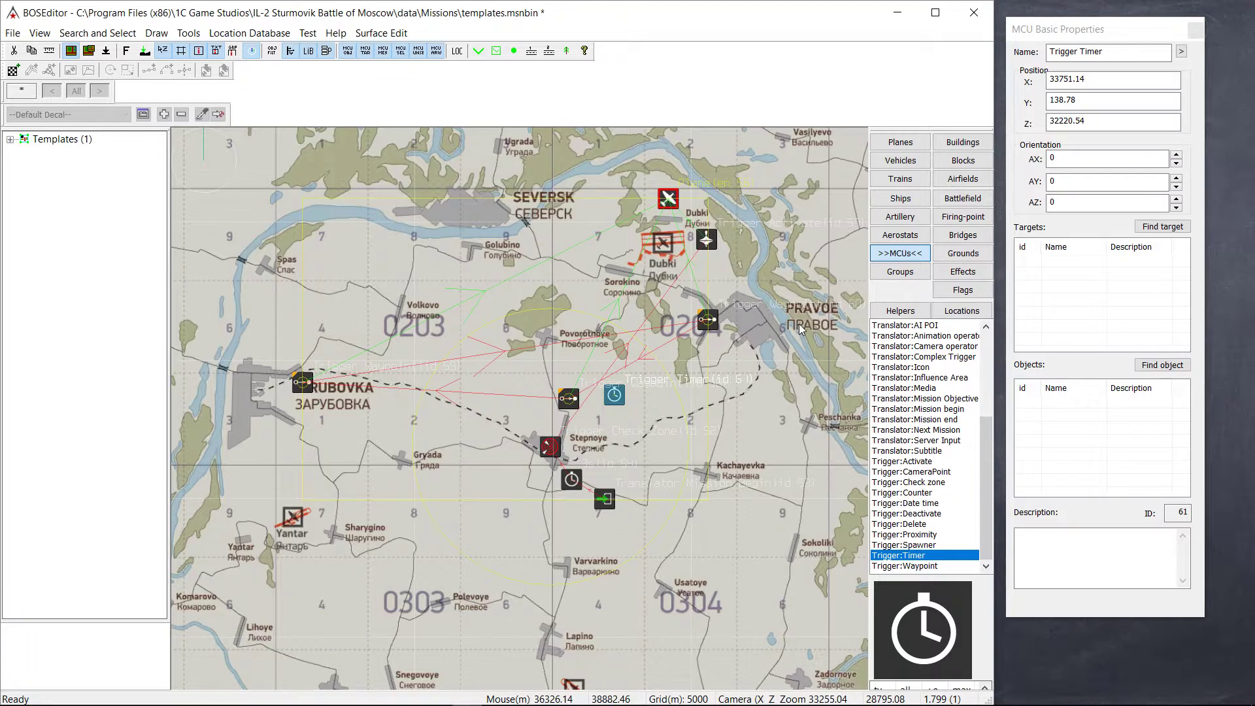
left_click(1108, 52)
type("1s")
left_click(656, 437)
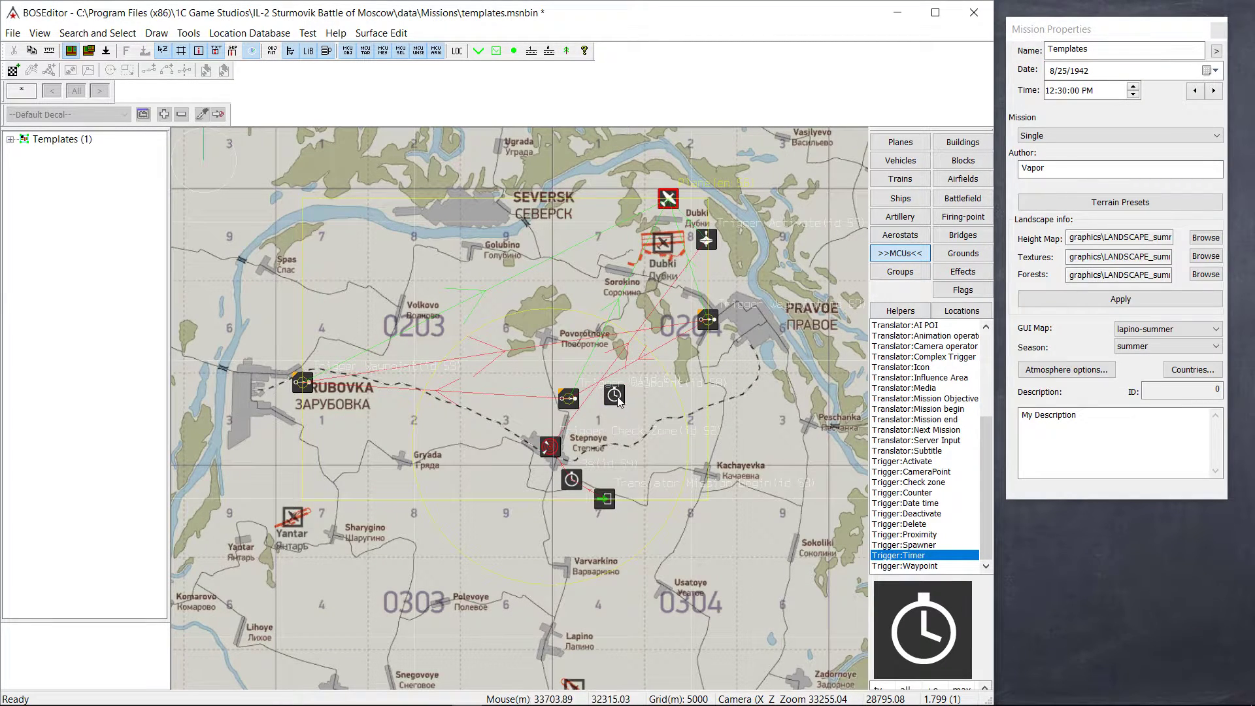
Target-link the check zone to the 1s timer and the timer to the waypoint north of Stepnoye, and save the mission
left_click(550, 450)
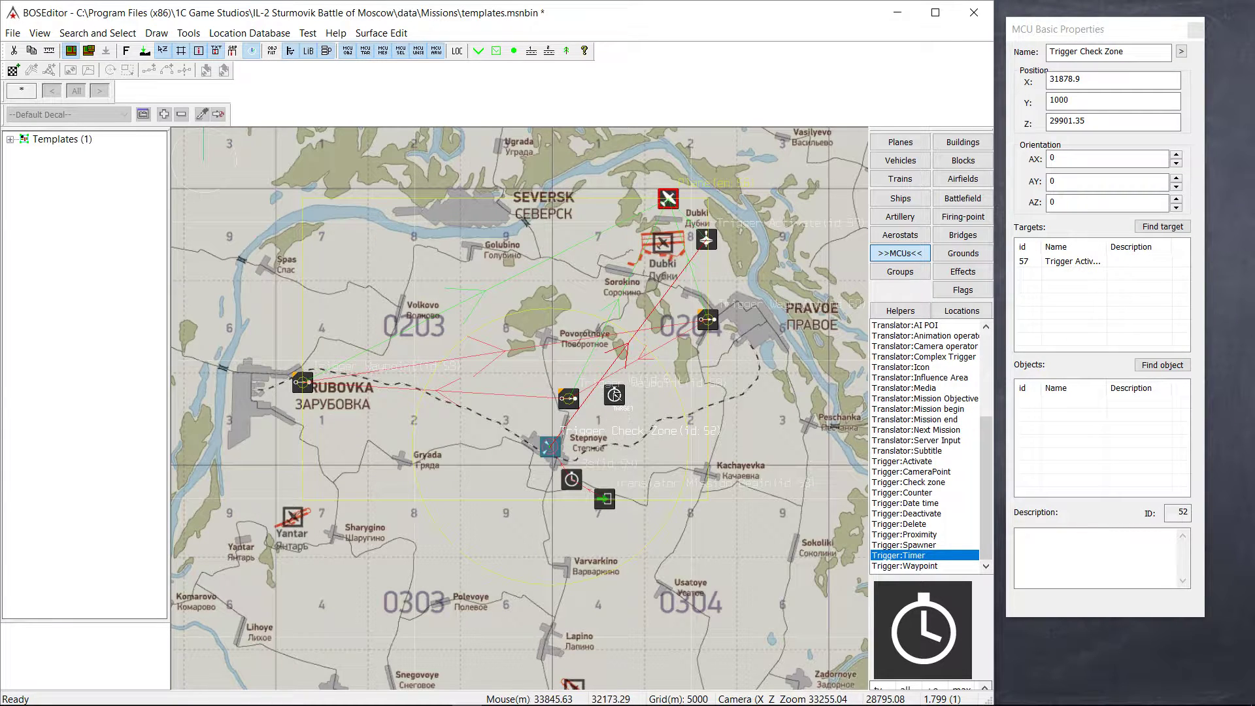
left_click(621, 396)
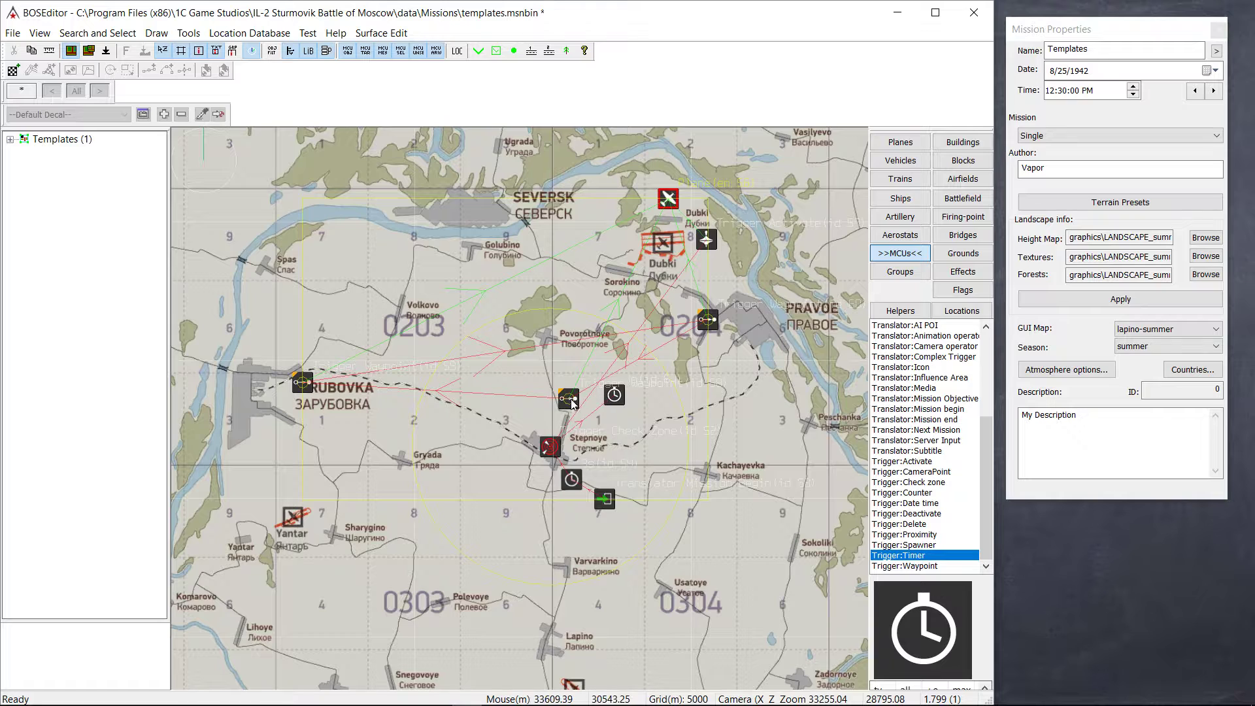
left_click(610, 396)
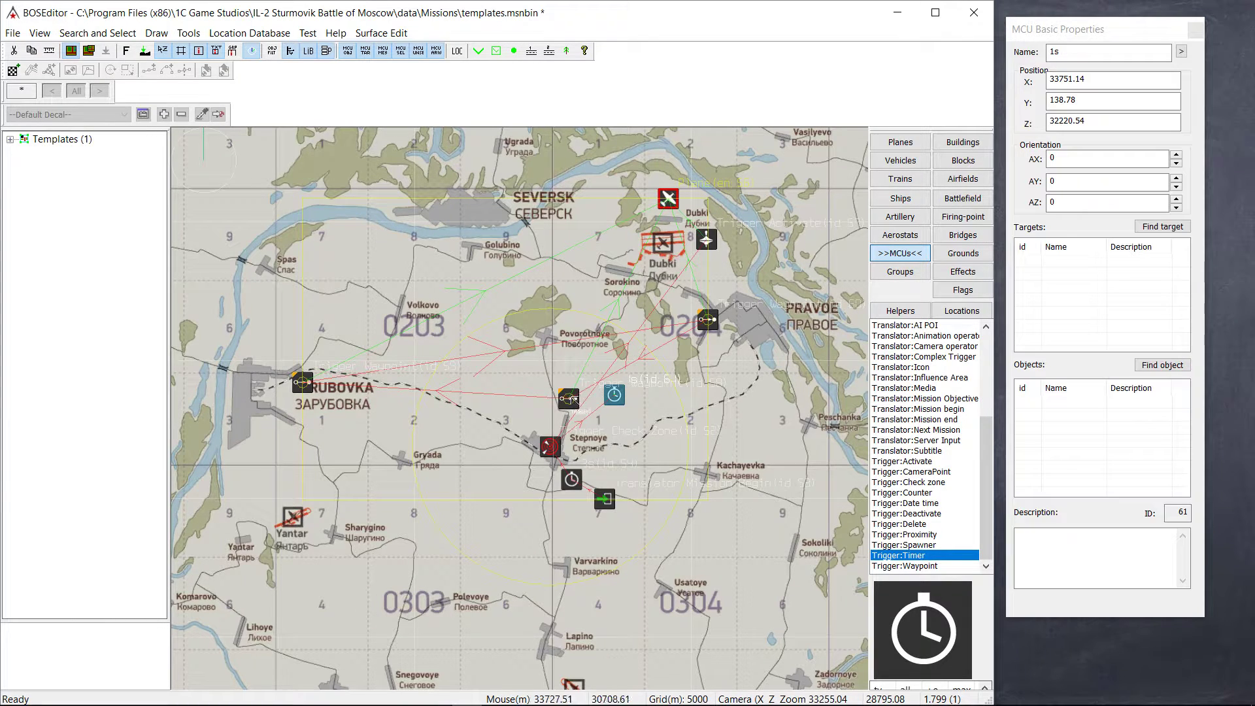
key("ctrl+s")
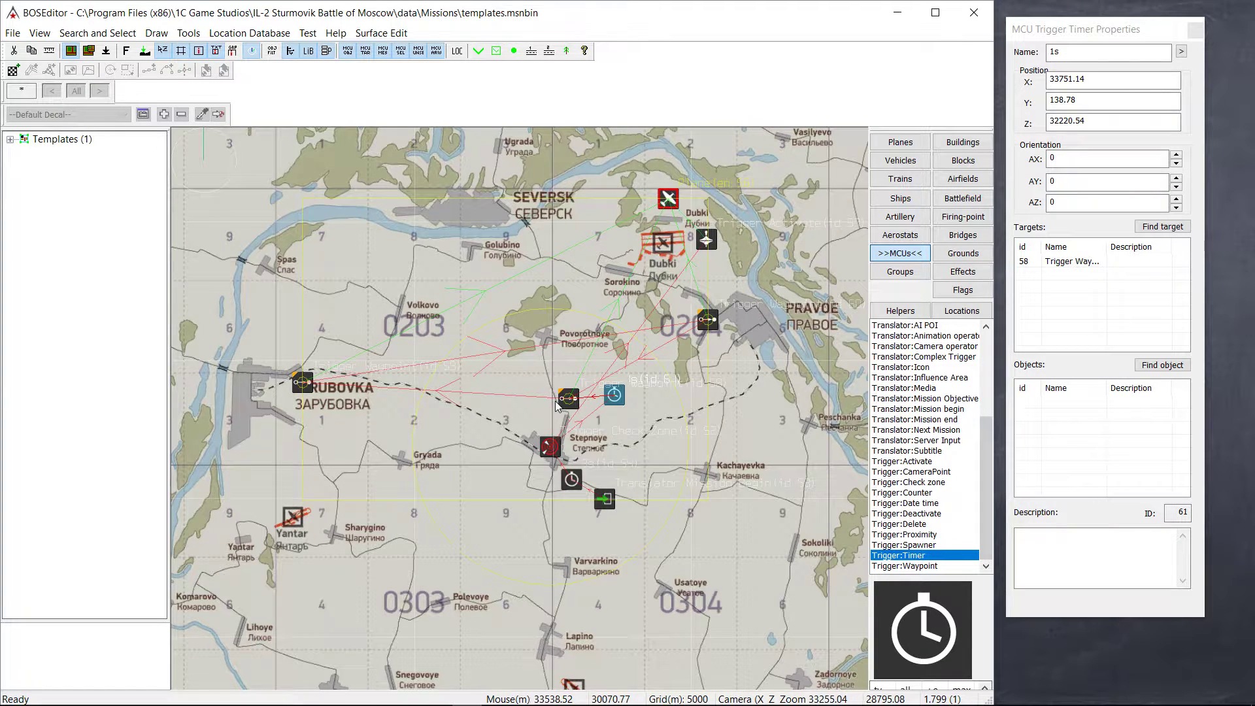
Move the 1s timer south, closer to the check zone, just northeast of Stepnoye
left_click_drag(616, 397, 624, 411)
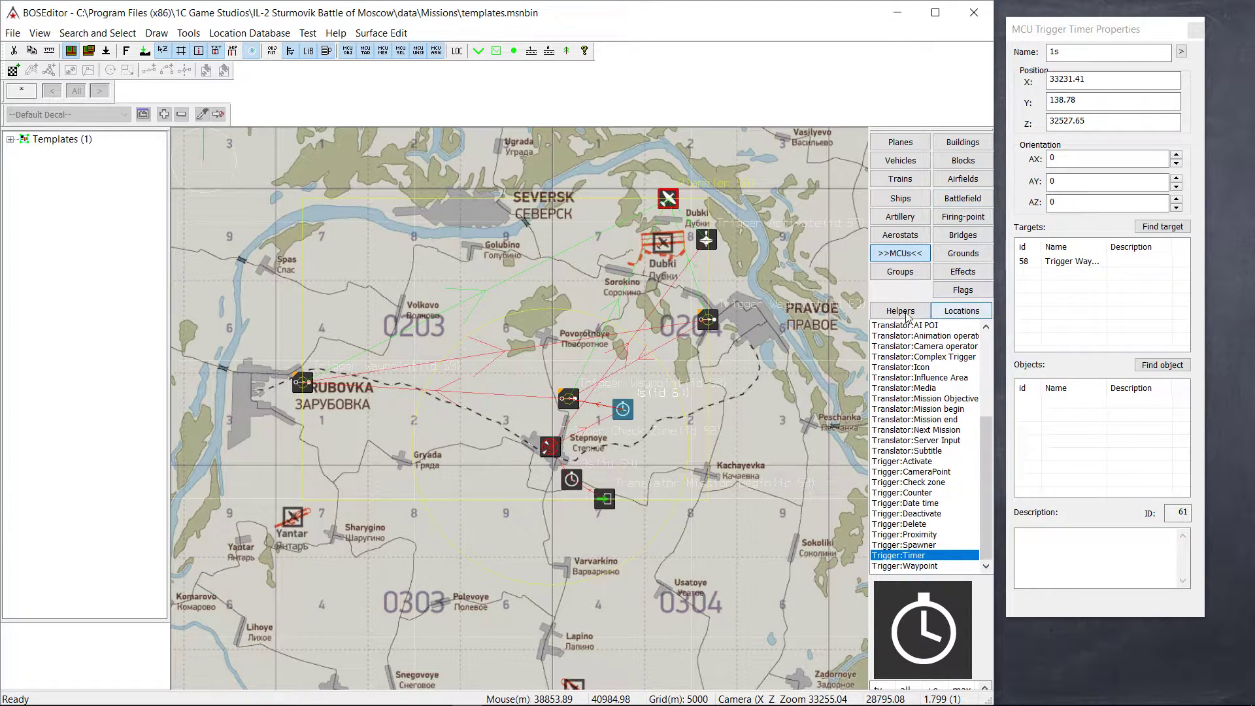
left_click(649, 410)
left_click_drag(622, 409, 613, 426)
left_click(649, 425)
Duplicate the bf109f4 plane and place the copy northwest of the original, at about X 41854, Z 33213
left_click(670, 199)
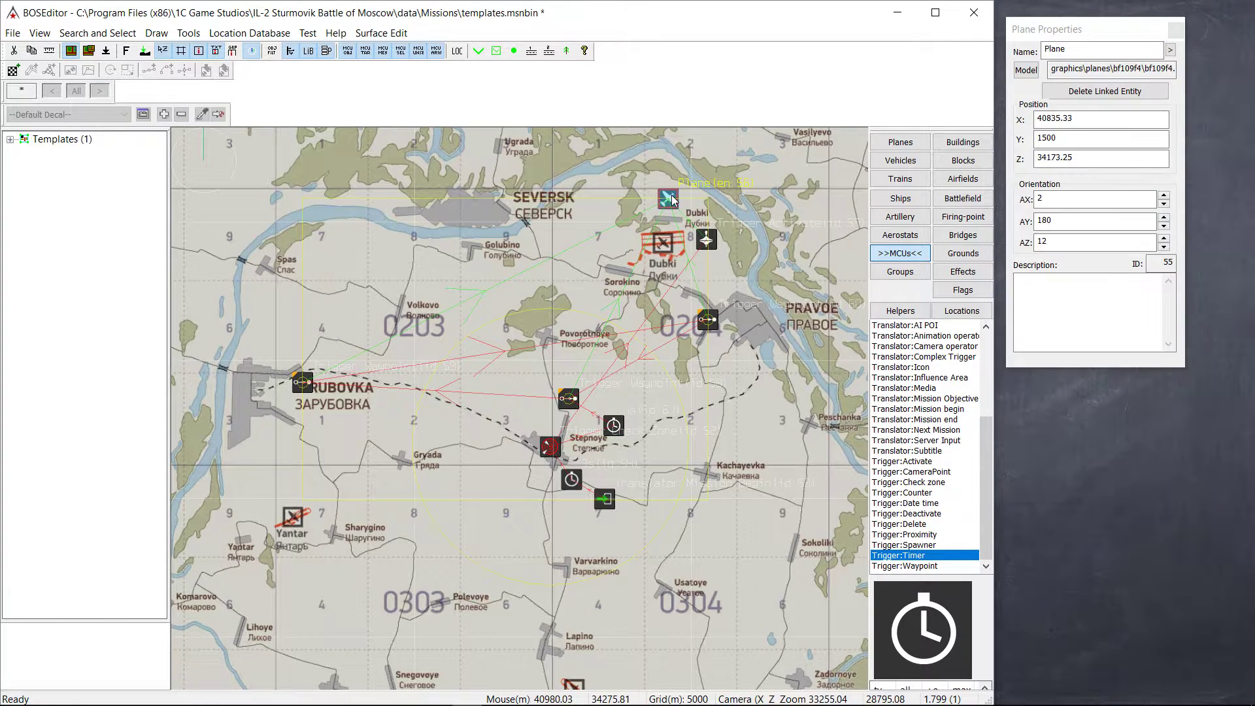
left_click(652, 163)
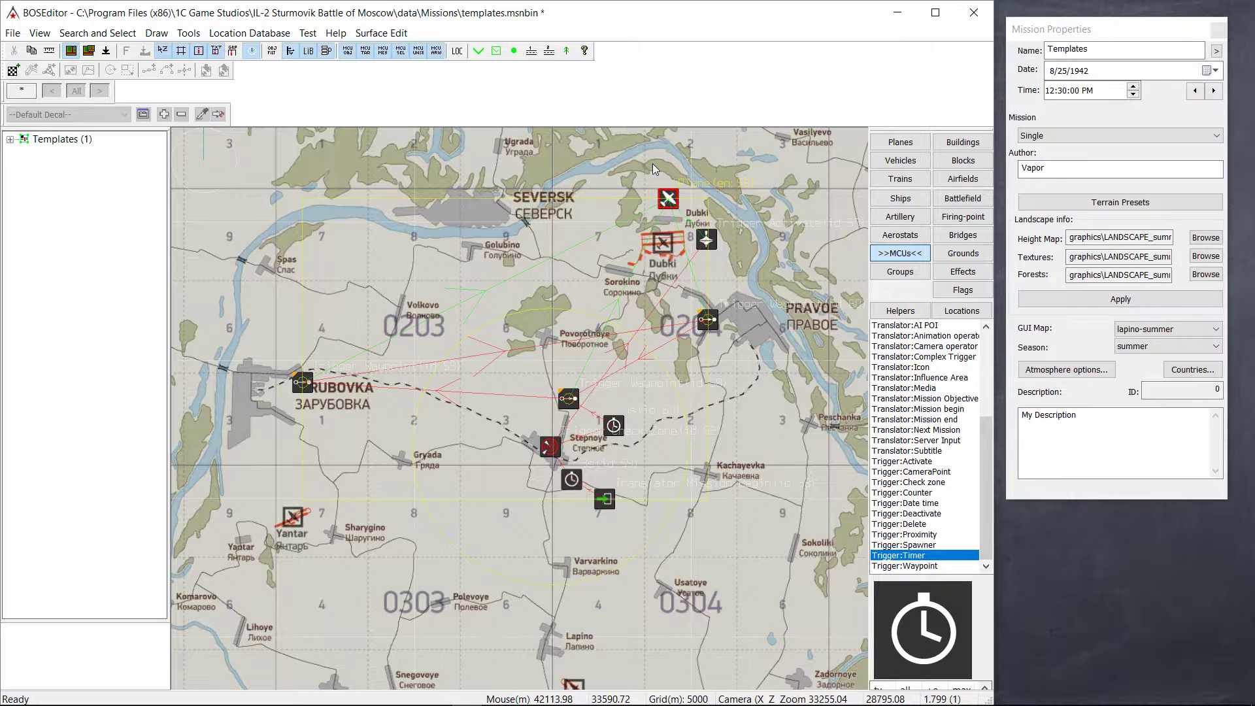
key("ctrl+v")
left_click_drag(649, 161, 639, 169)
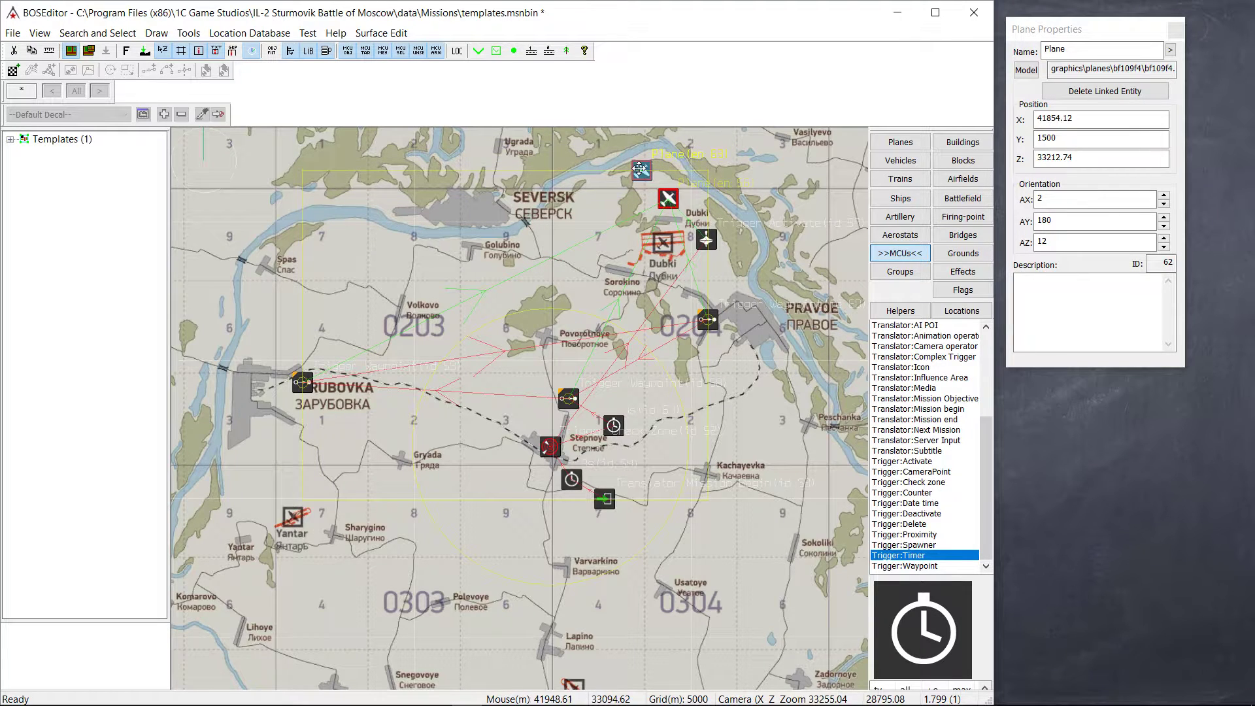
Give the copied plane the bf109f4 RemoveHead modification in weapon mod slot 3 and the ArmouredWin modification in slot 2
left_click(668, 199)
left_click(641, 174)
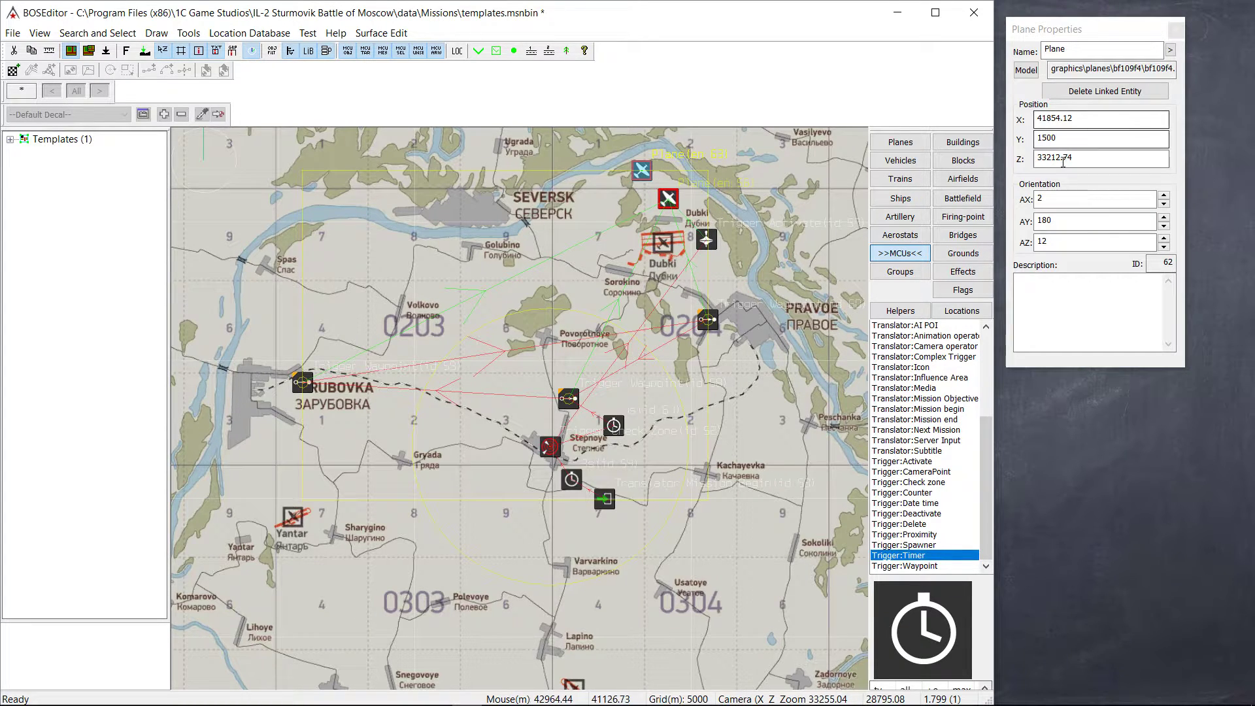
left_click(1170, 51)
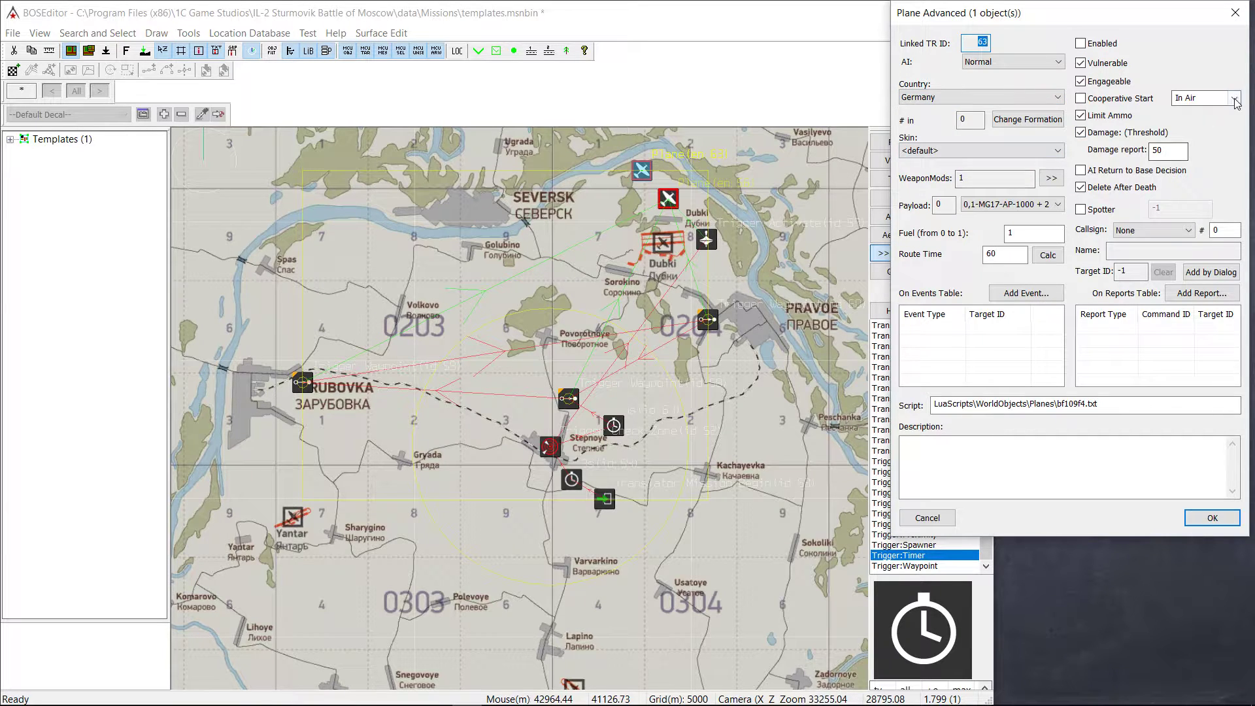
left_click(1060, 177)
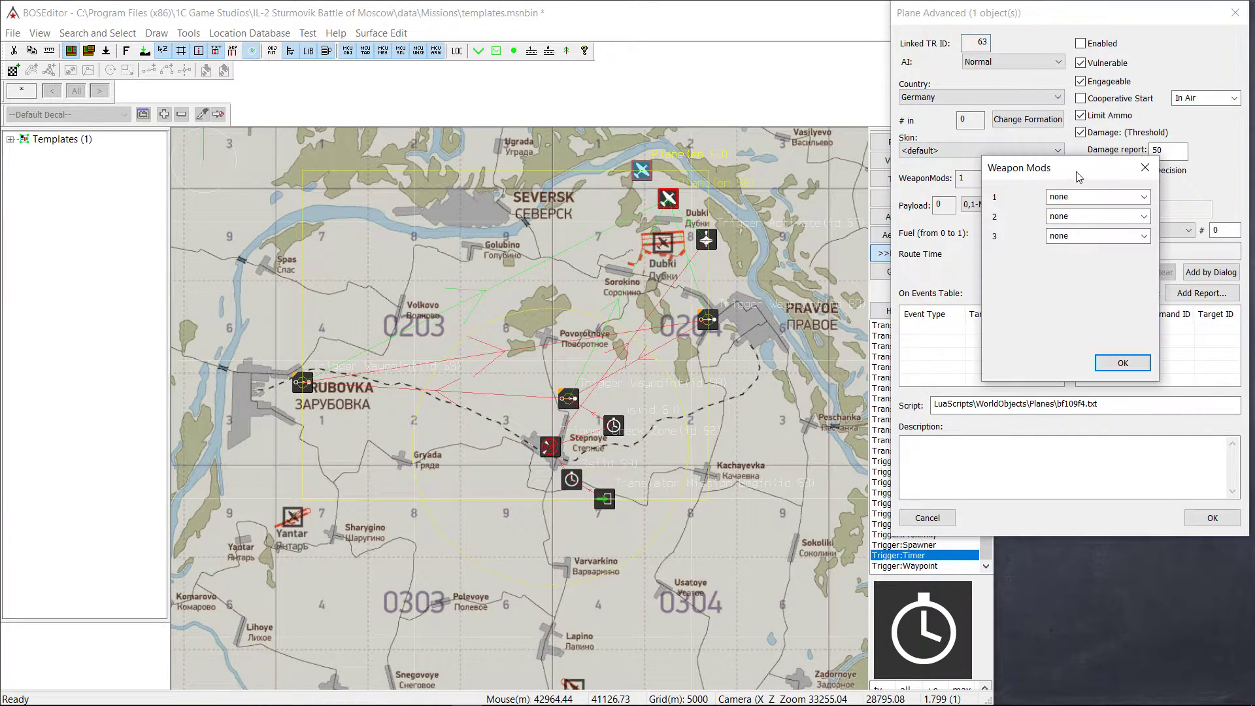
left_click(1142, 236)
left_click(1117, 260)
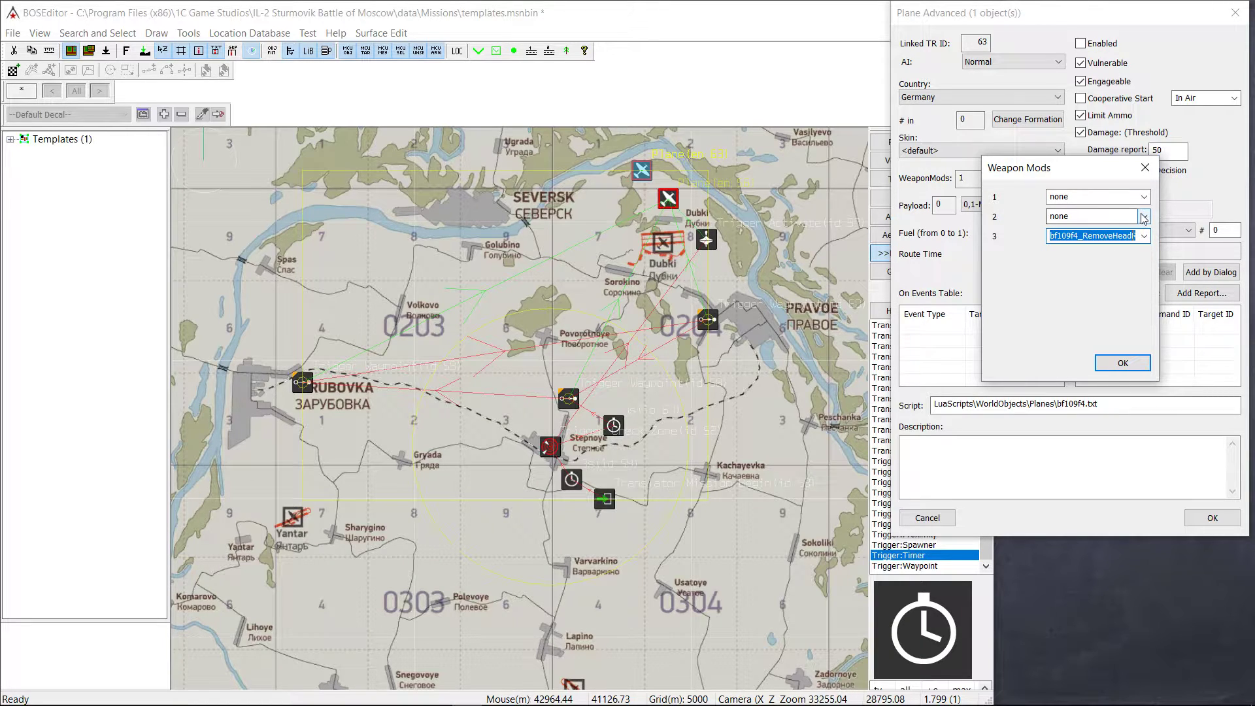
left_click(1143, 218)
left_click(1097, 238)
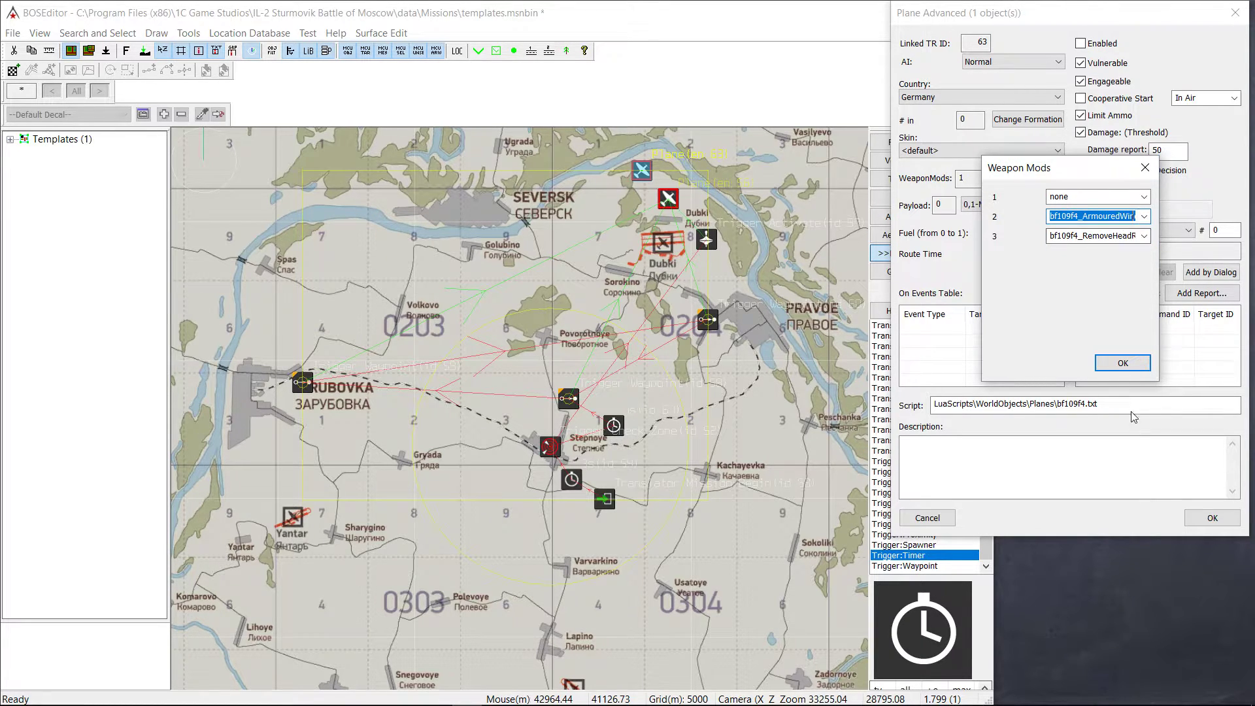
left_click(1122, 364)
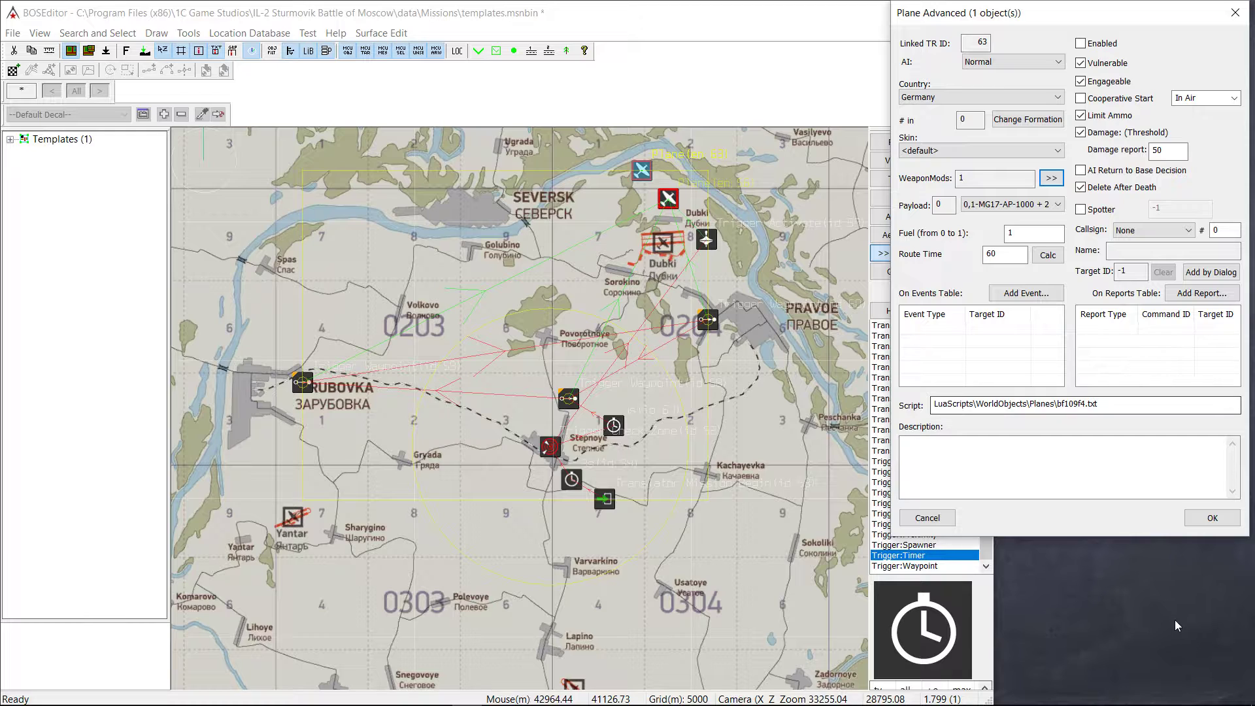
left_click(1216, 516)
Target-link the northwestern plane copy to the original bf109f4 as its leader and save the mission
left_click(641, 171)
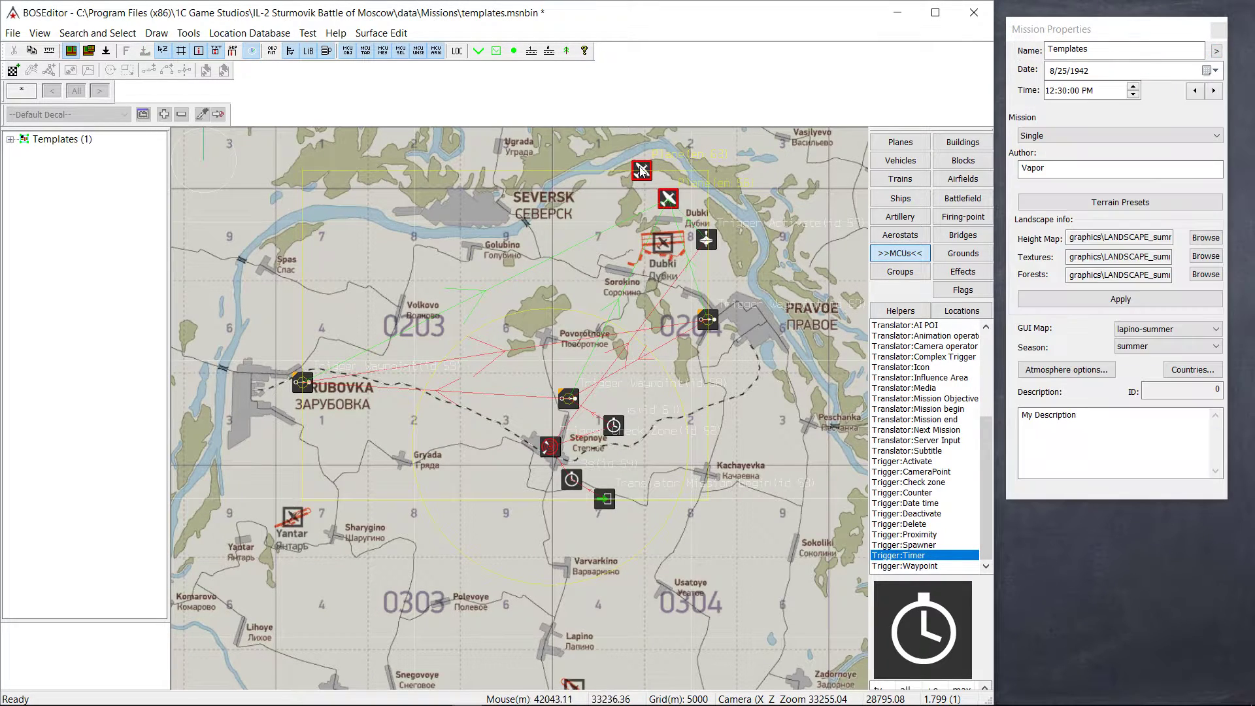
left_click(641, 170)
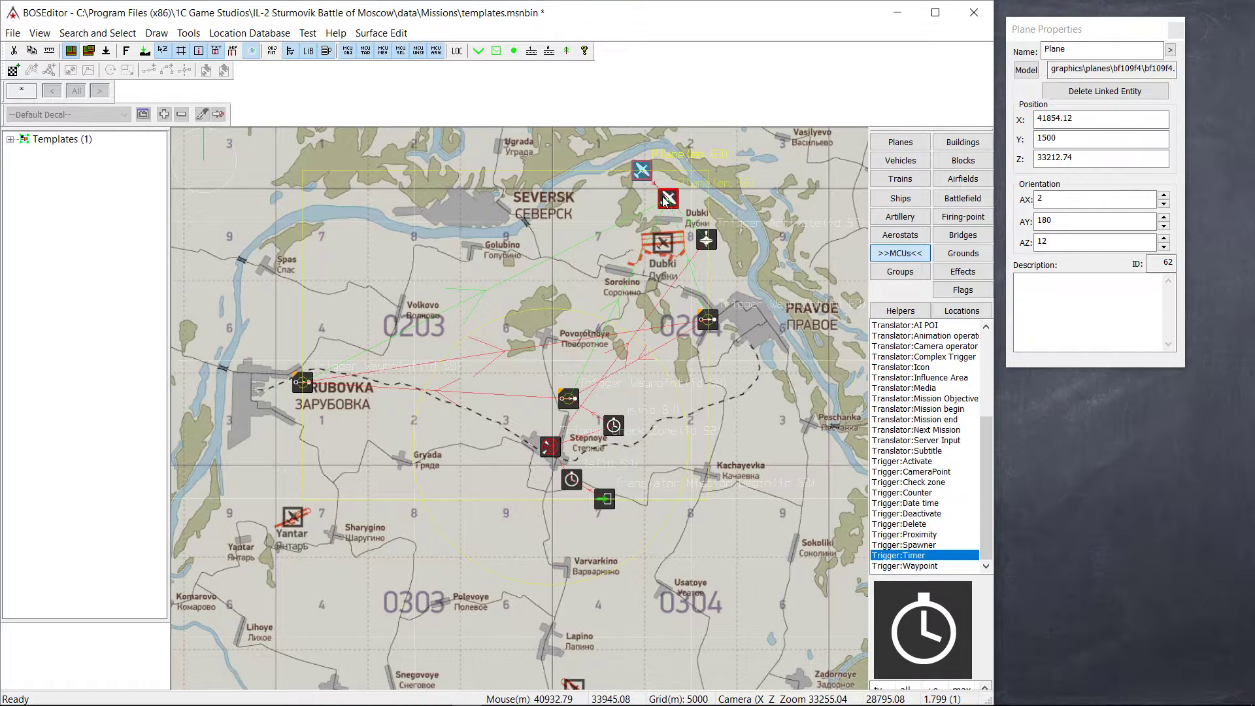
left_click(700, 163)
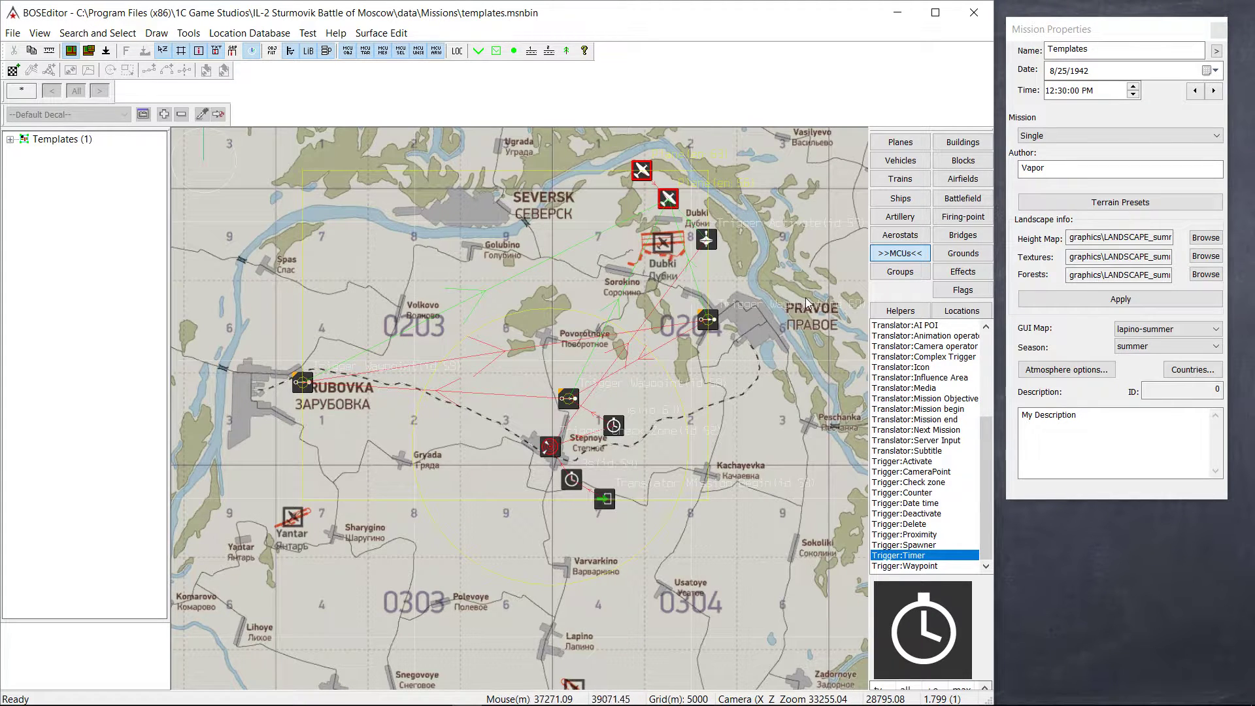
Duplicate the lead bf109f4 again and place the copy to its northeast, at about X 41642, Z 35292
left_click(666, 201)
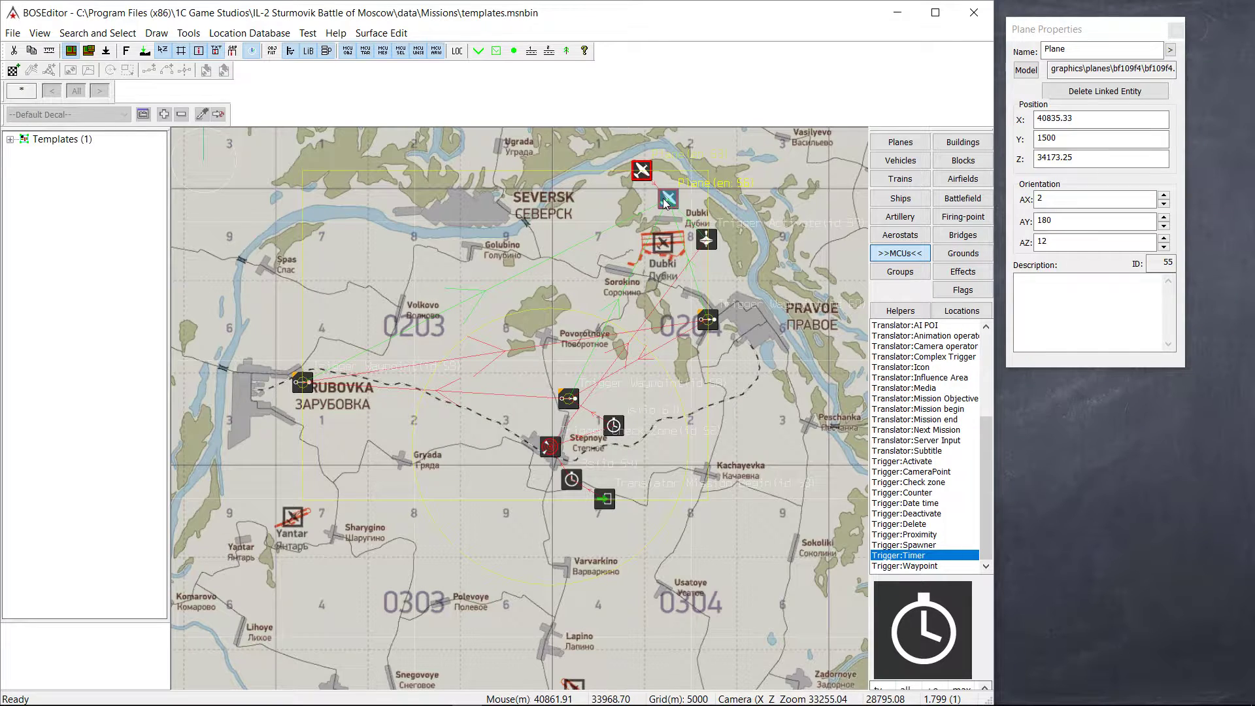
left_click(688, 155)
key("ctrl+v")
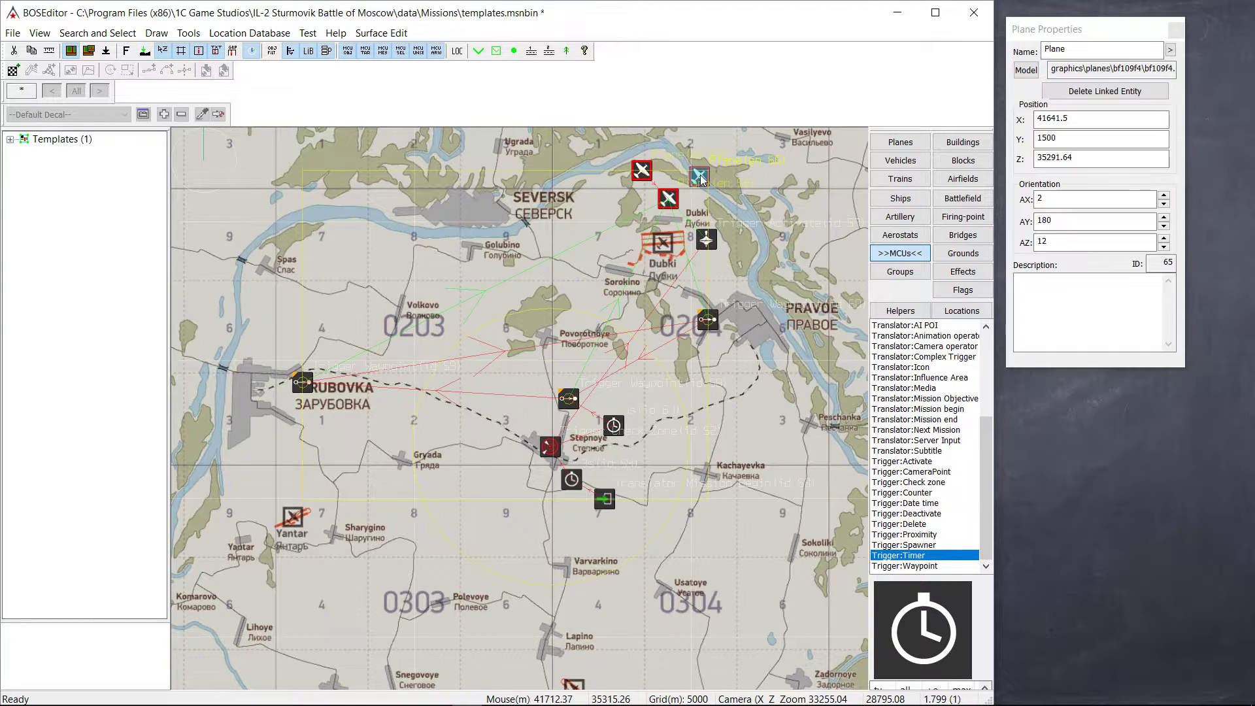
Paste another bf109f4 copy north of the lead plane, at about X 42705, Z 34536
left_click(680, 151)
key("ctrl+v")
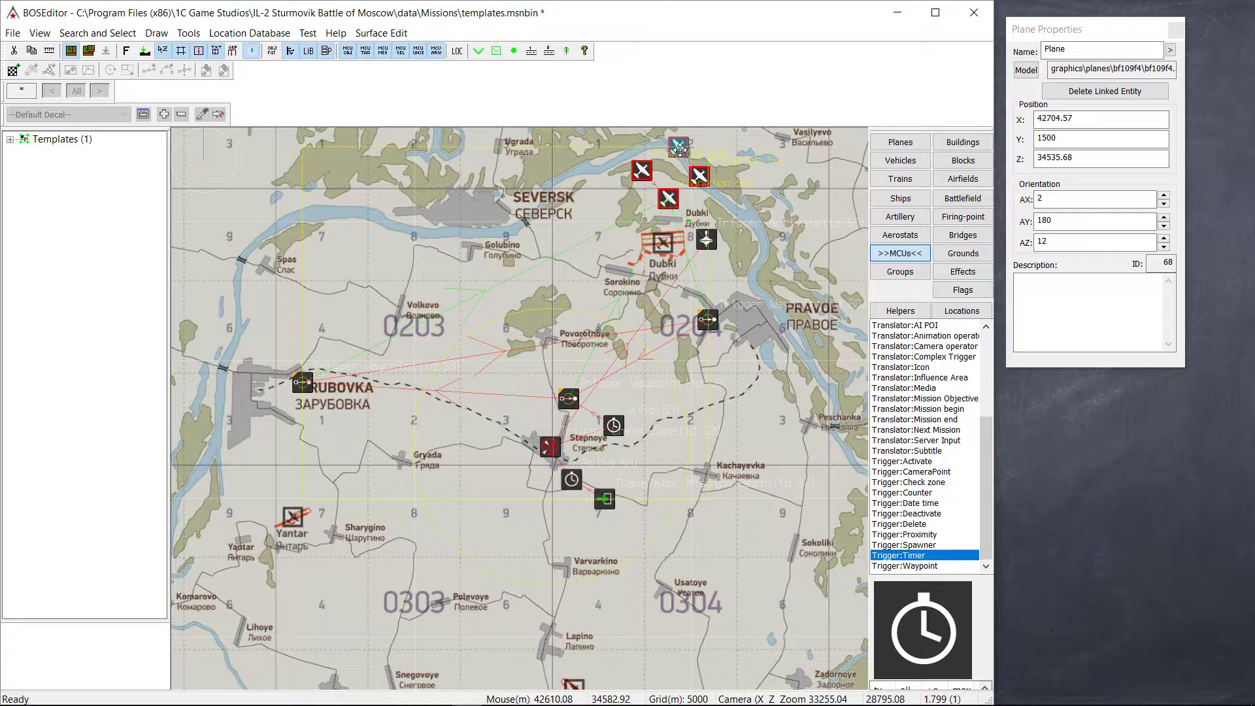
Target-link the northern and northeastern plane copies to the lead bf109f4 and save the mission
key("t")
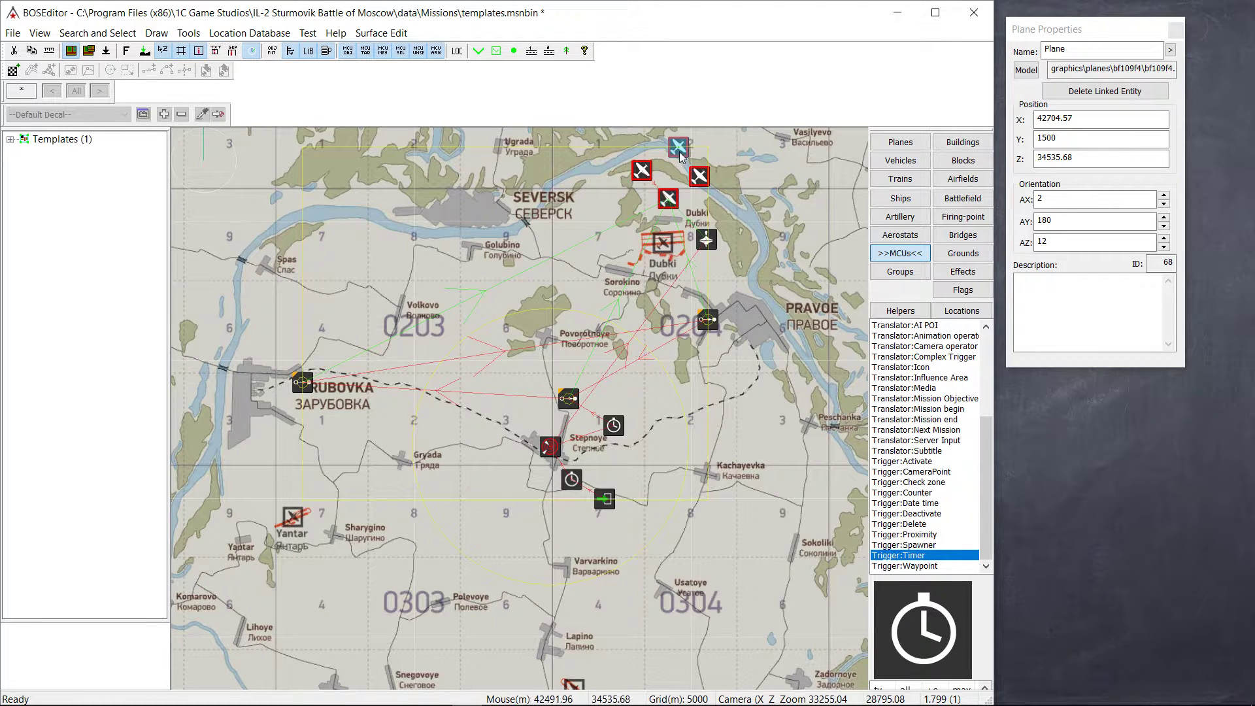
key("t")
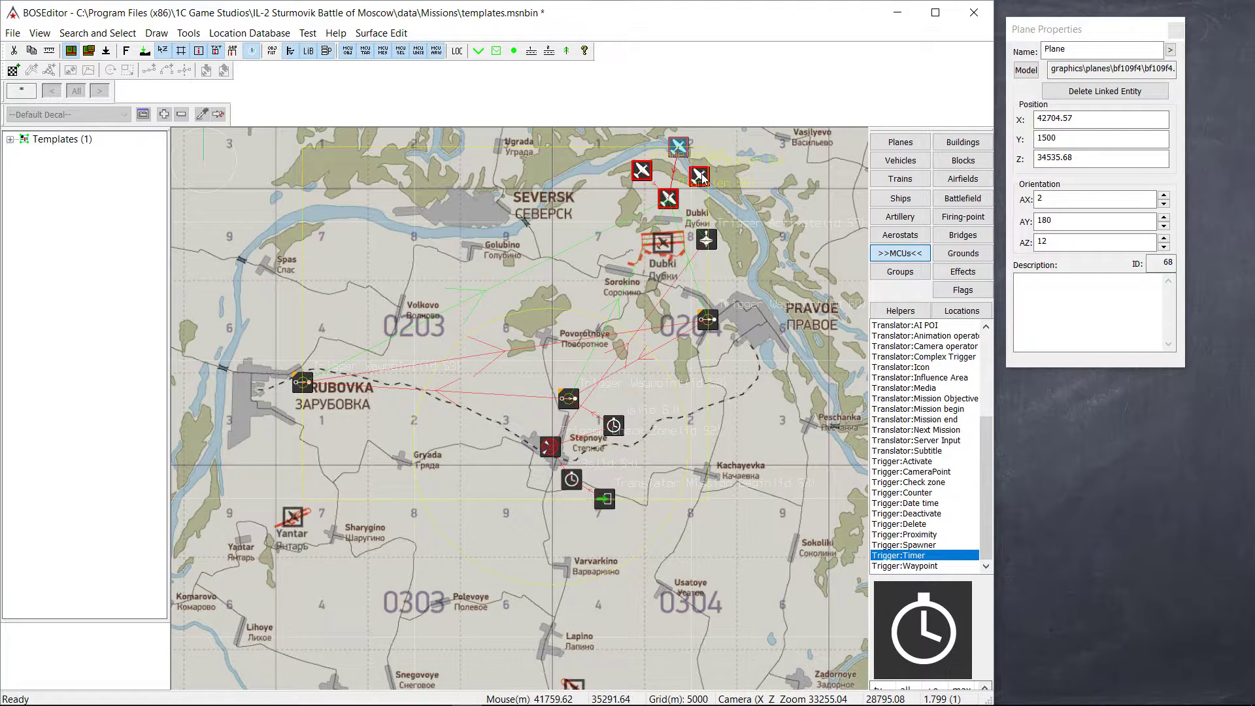
left_click(759, 179)
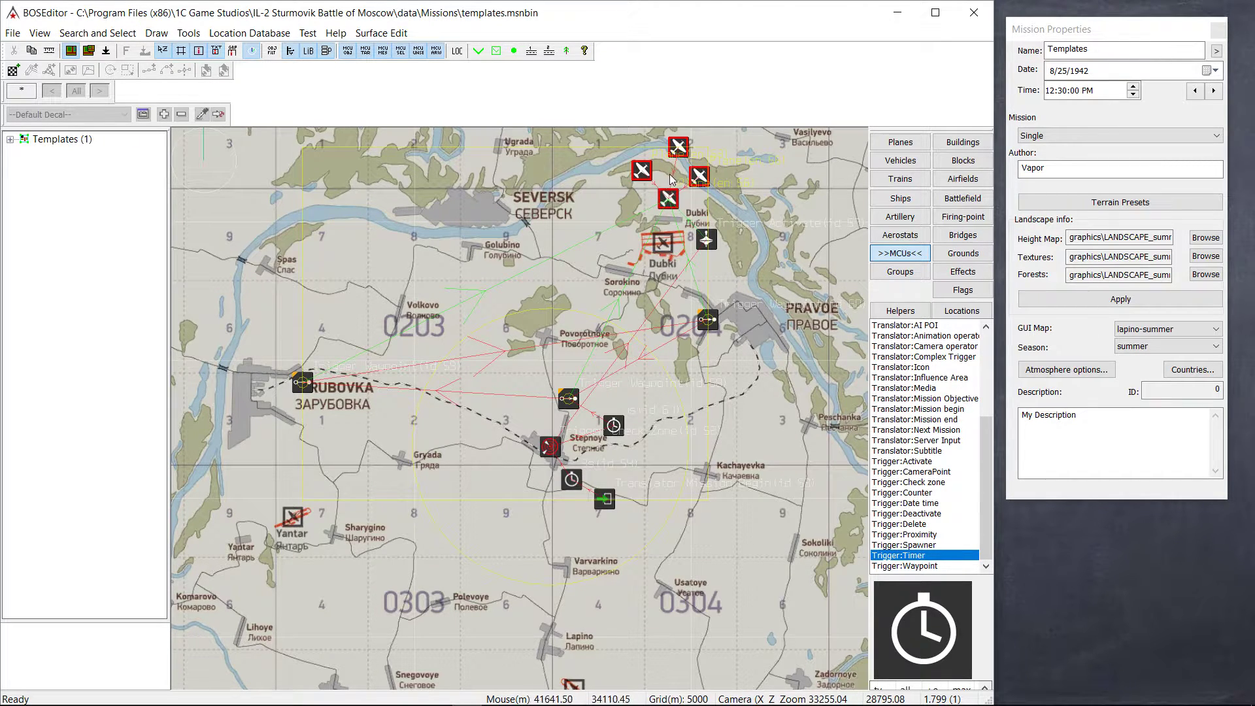
left_click(643, 171)
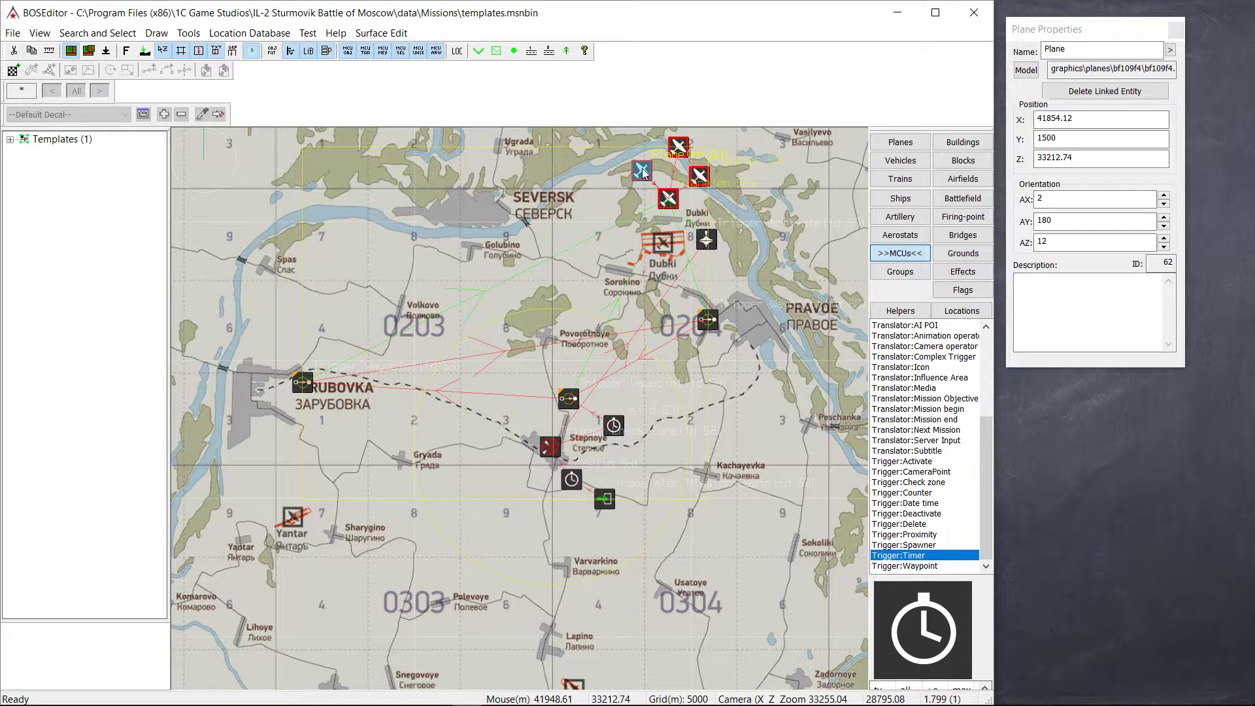
left_click(608, 168)
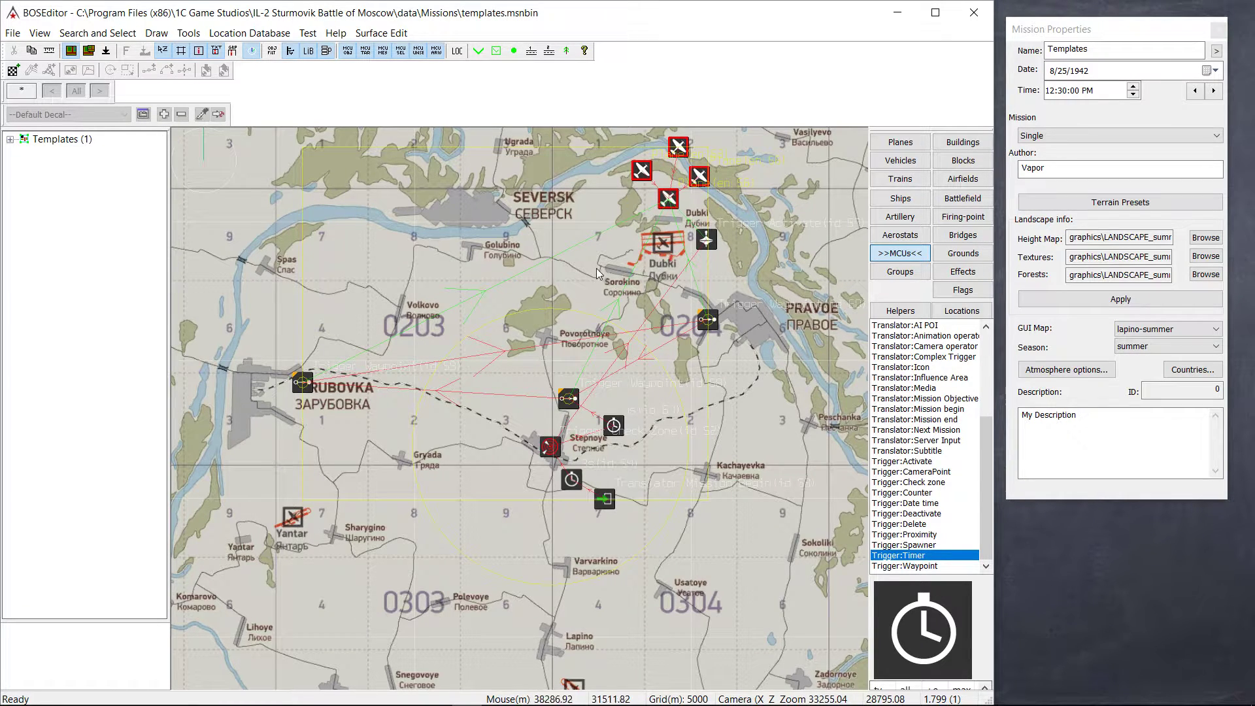
Add a Command:Formation MCU south of the lead bf109f4, at about X 38405, Z 33851, and object-link it to the lead plane
left_click(985, 360)
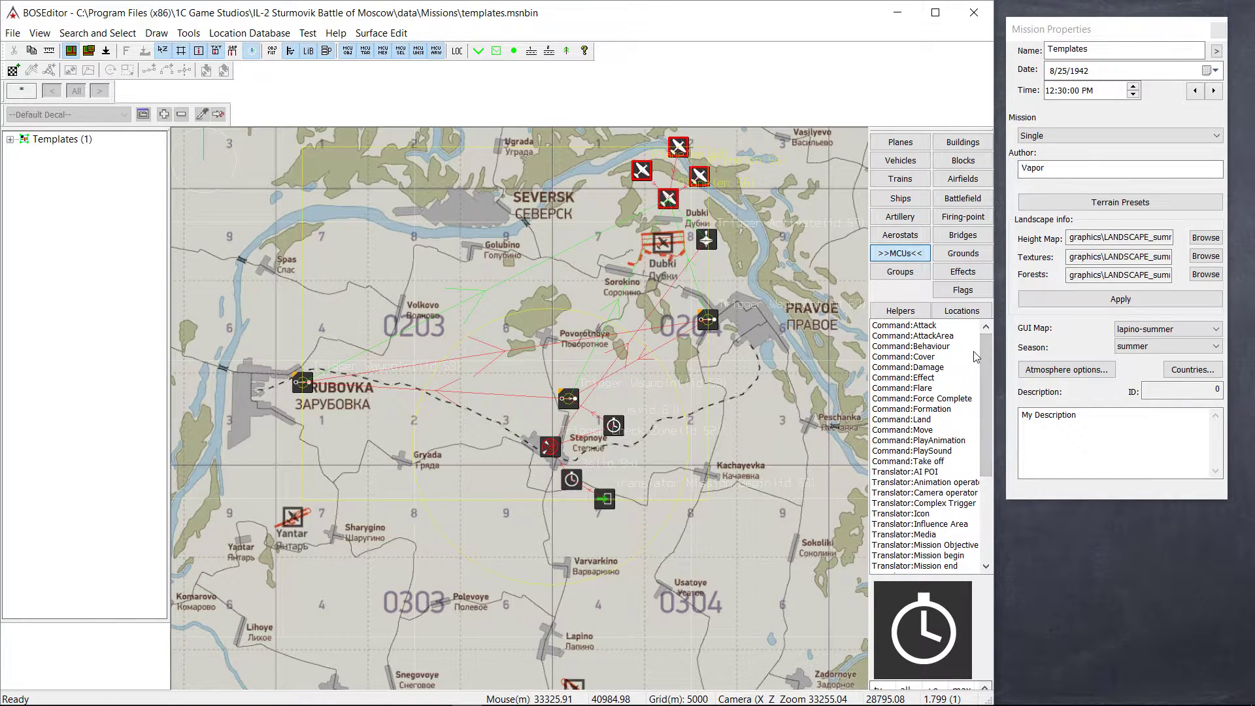
left_click(935, 410)
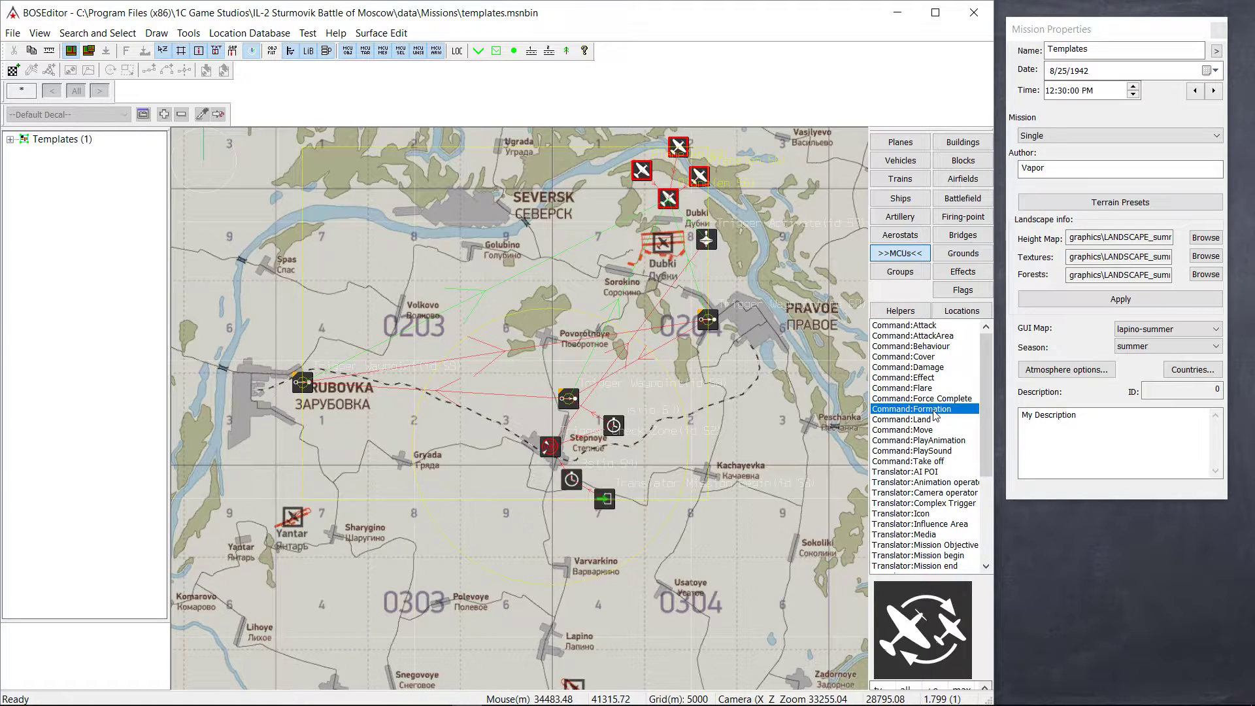
left_click(660, 268)
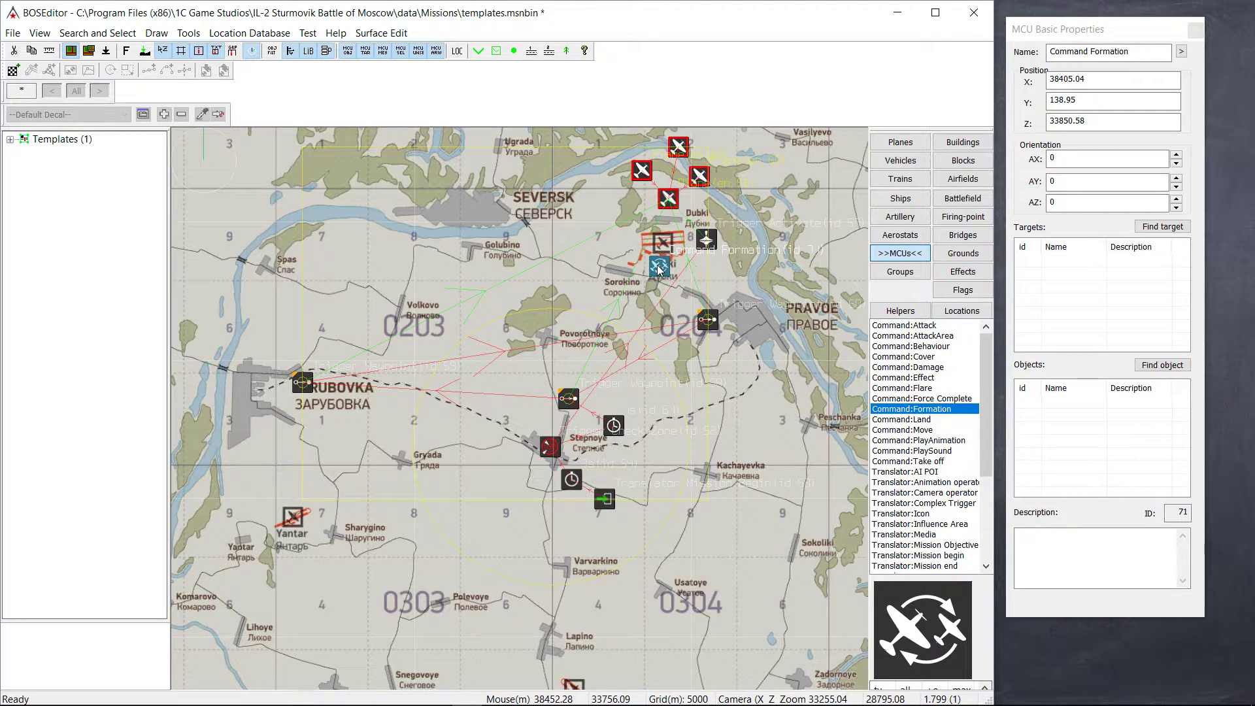
left_click_drag(658, 270, 668, 203)
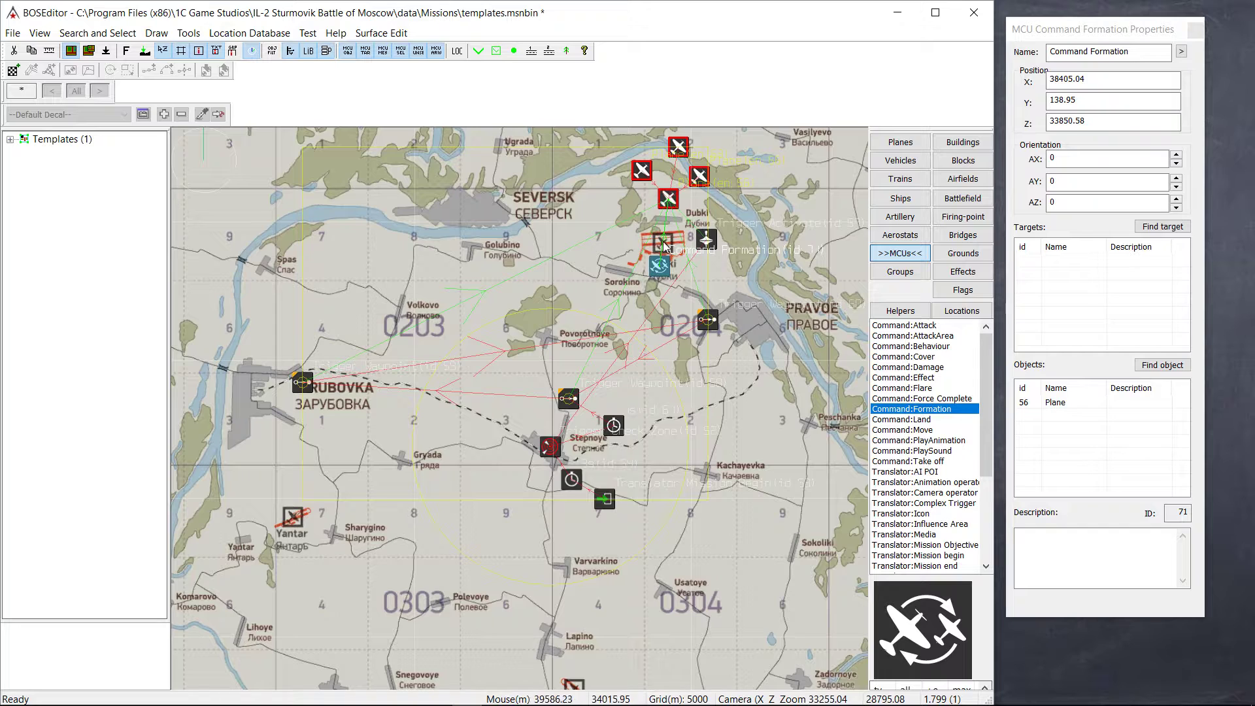
left_click(661, 268)
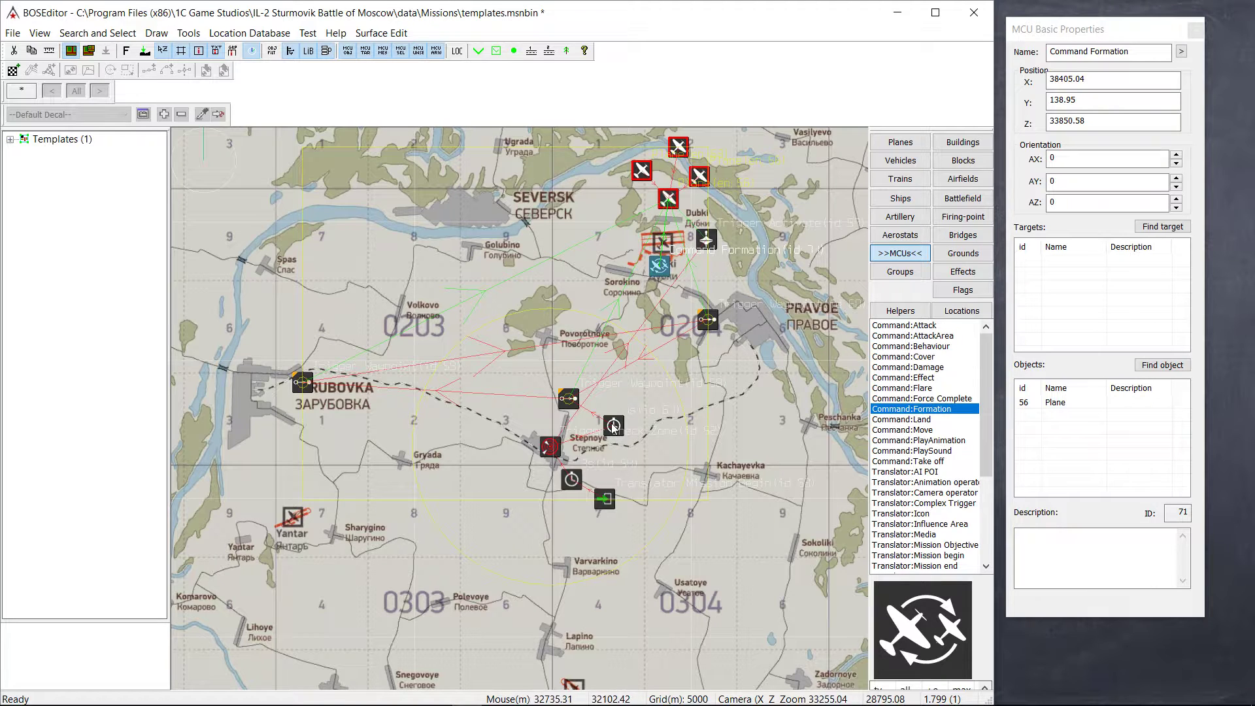
Paste a copy of the 1s timer northeast of the original timer, at about X 33869, Z 32929
left_click(634, 392)
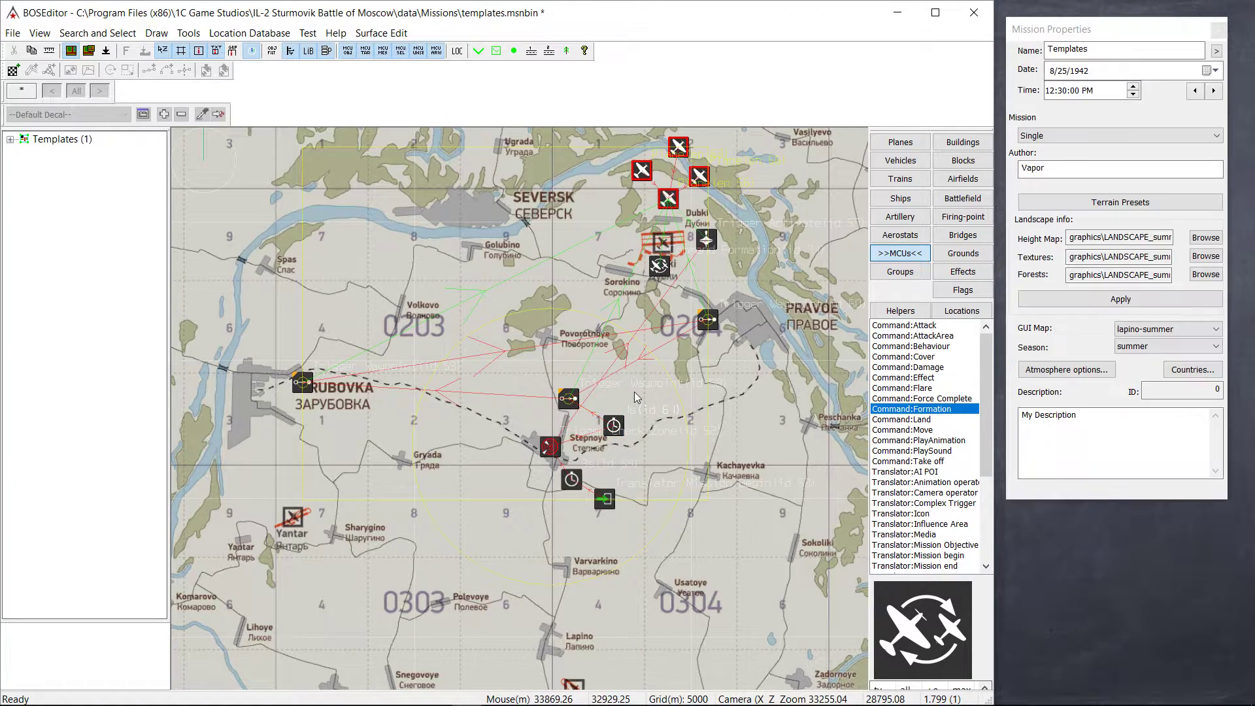
key("ctrl+v")
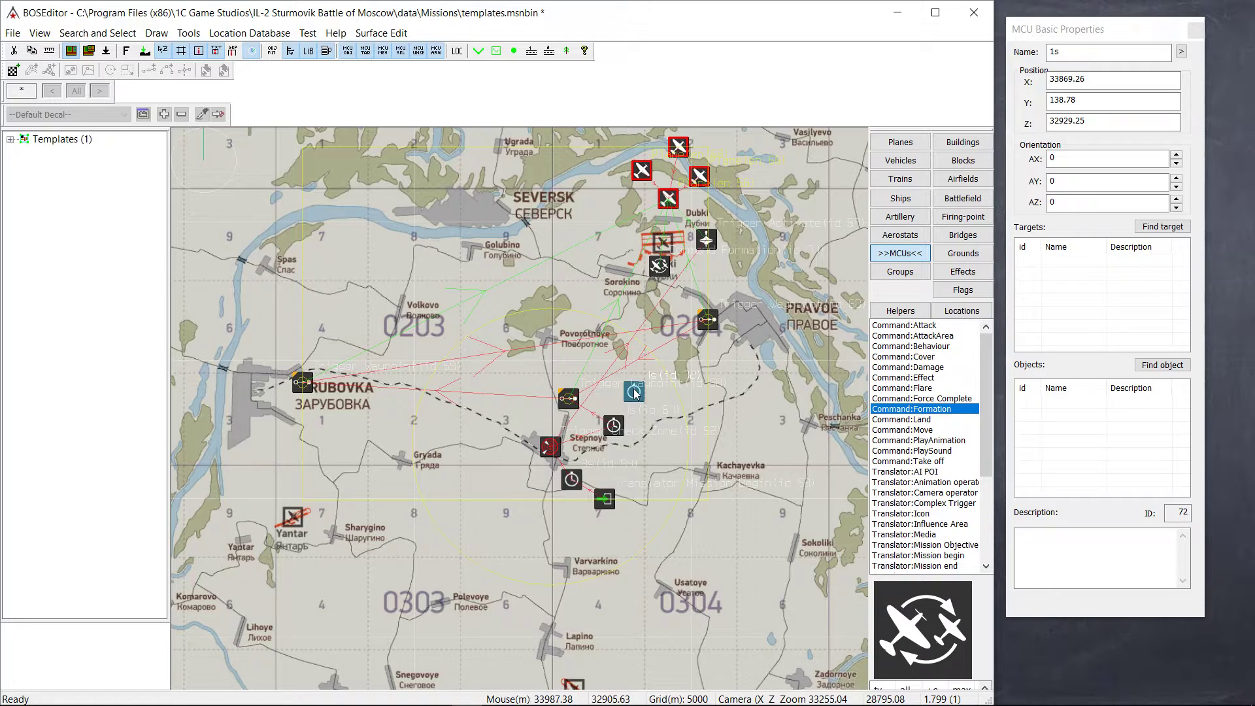
left_click(614, 429)
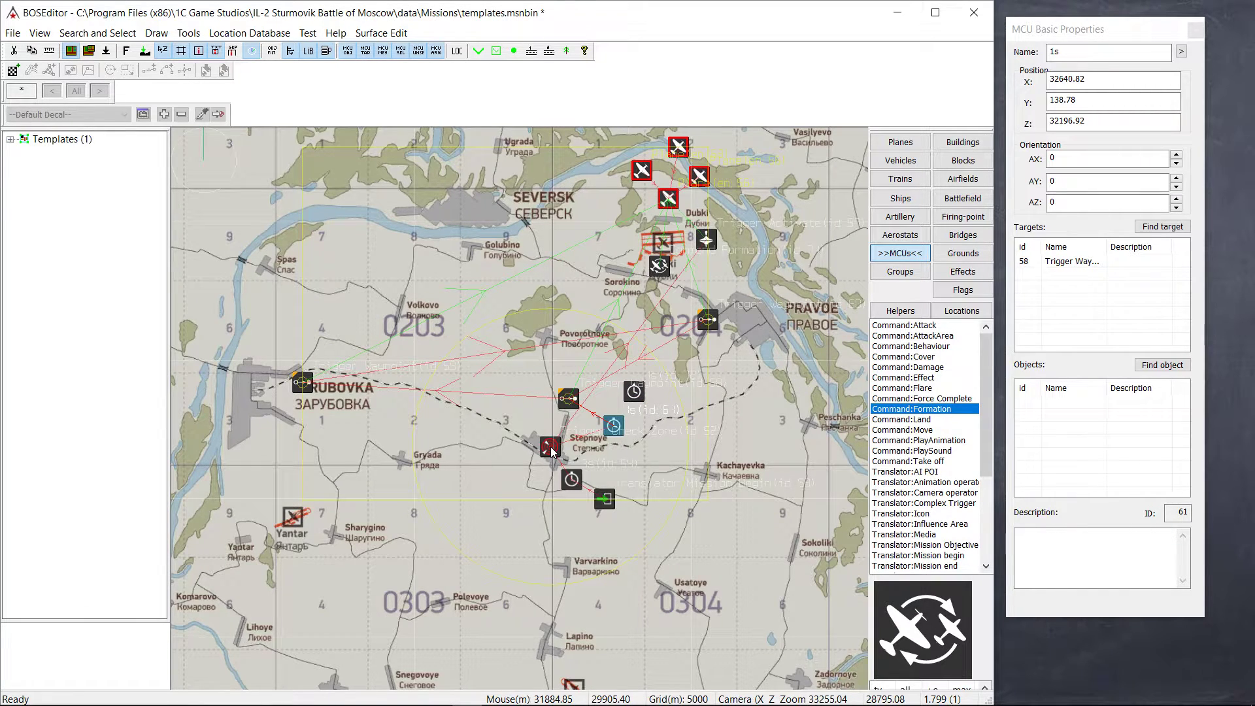
left_click(711, 242)
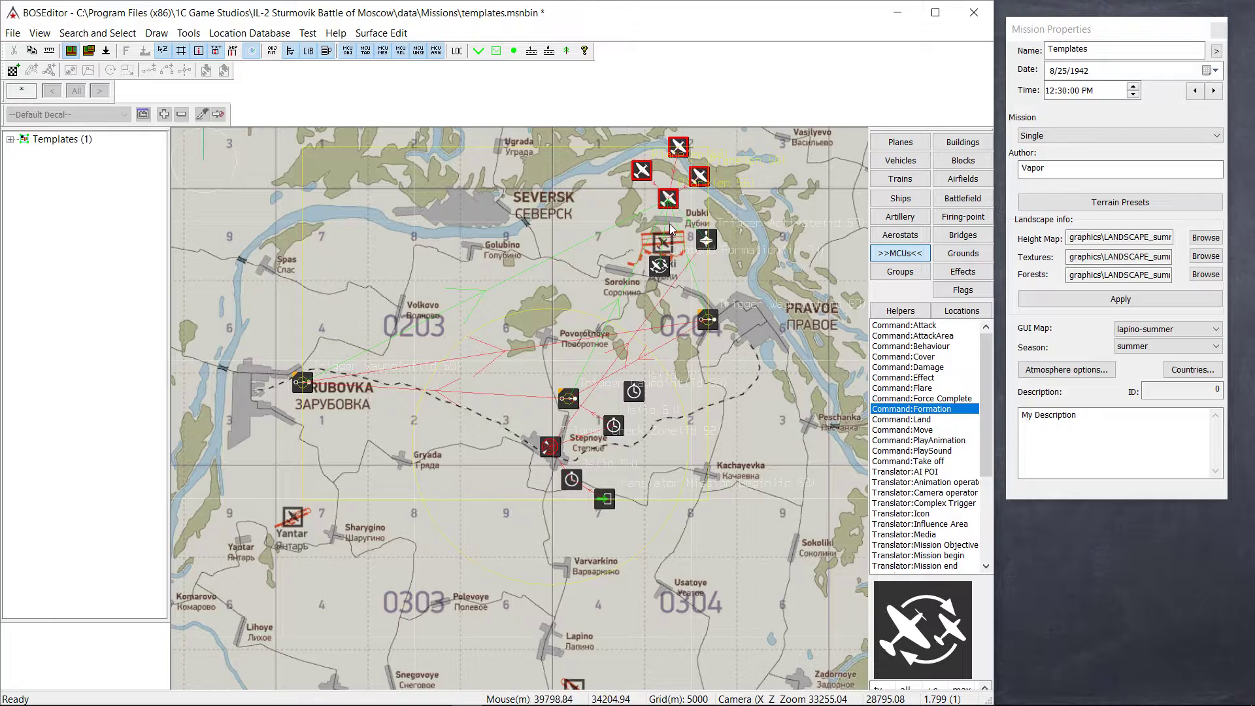
Object-link the Trigger Activate to the northeastern, northern and northwestern wingman planes
double_click(698, 178)
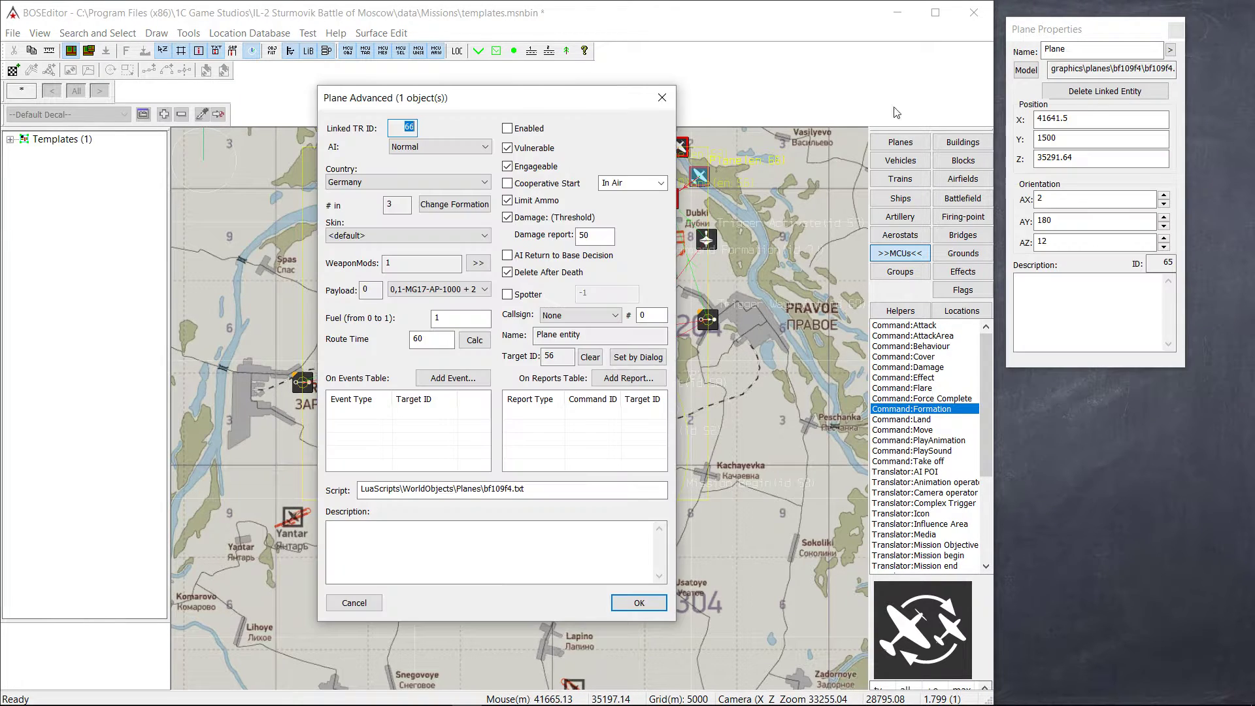
left_click(662, 98)
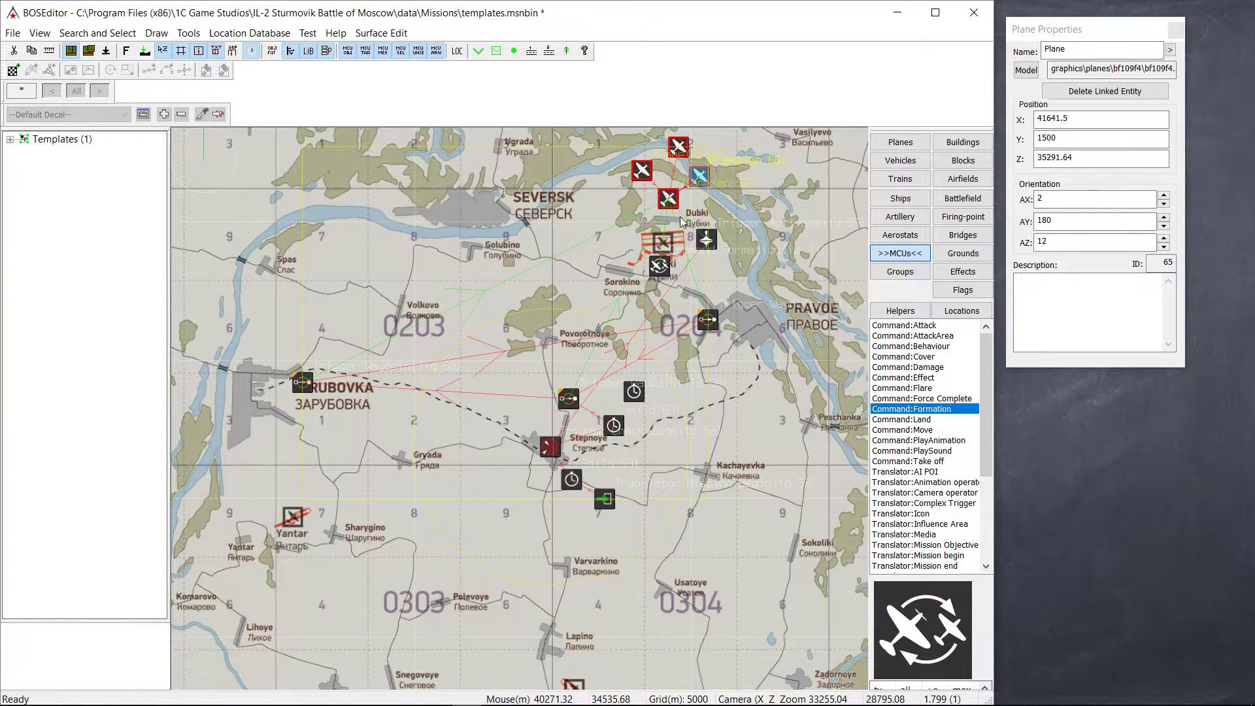
left_click(707, 239)
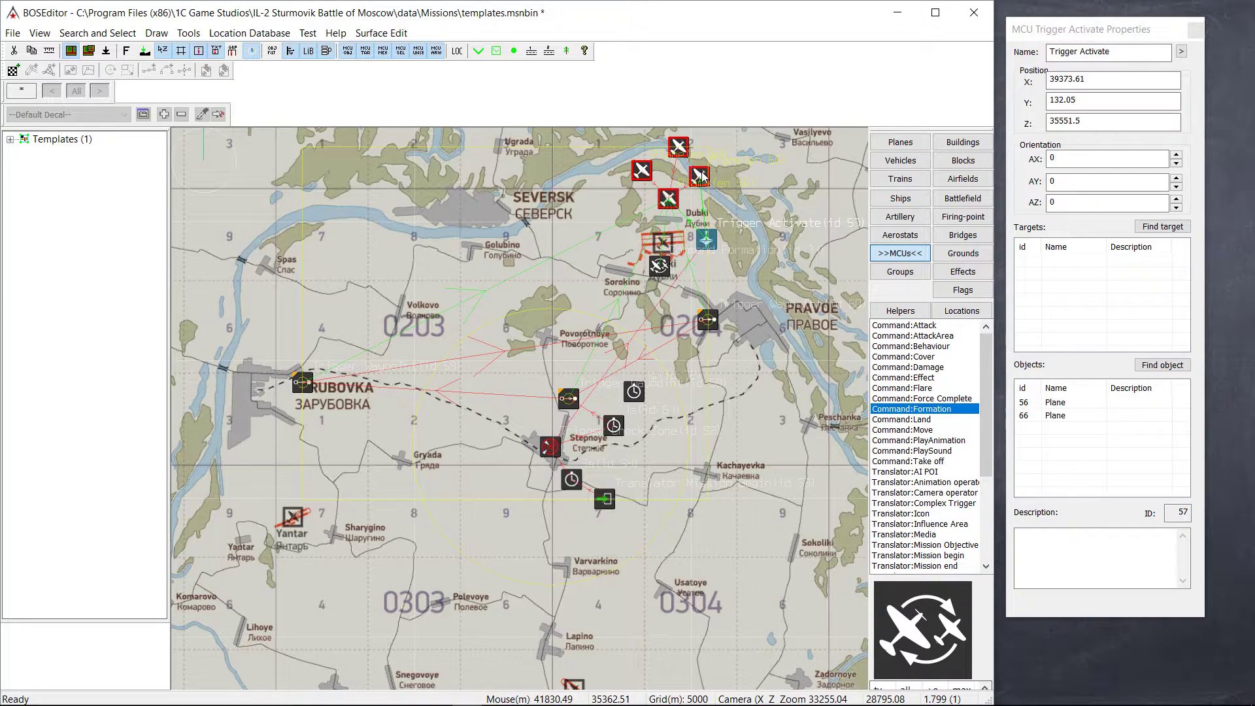
left_click(680, 149, "ctrl")
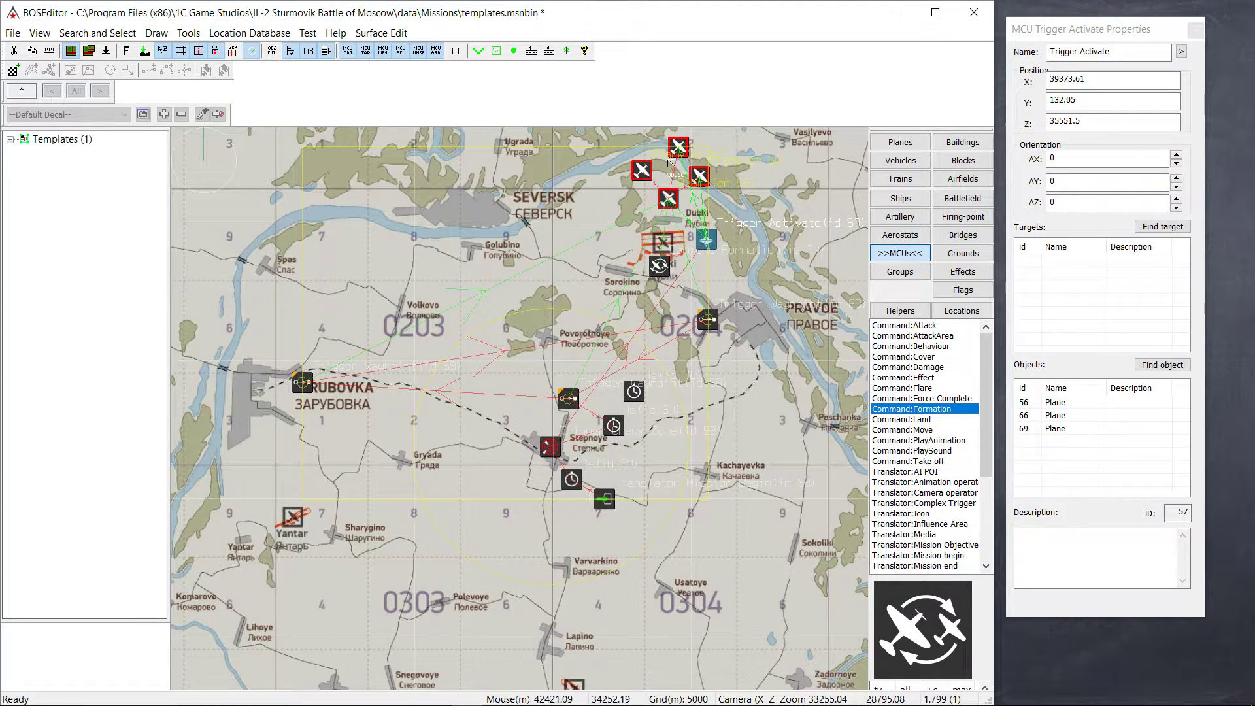
left_click(642, 170, "ctrl")
Reposition the northwestern wingman slightly north and the northern wingman slightly south, to about X 42350, Z 34347
left_click(643, 166)
left_click_drag(639, 168, 677, 160)
left_click(677, 147)
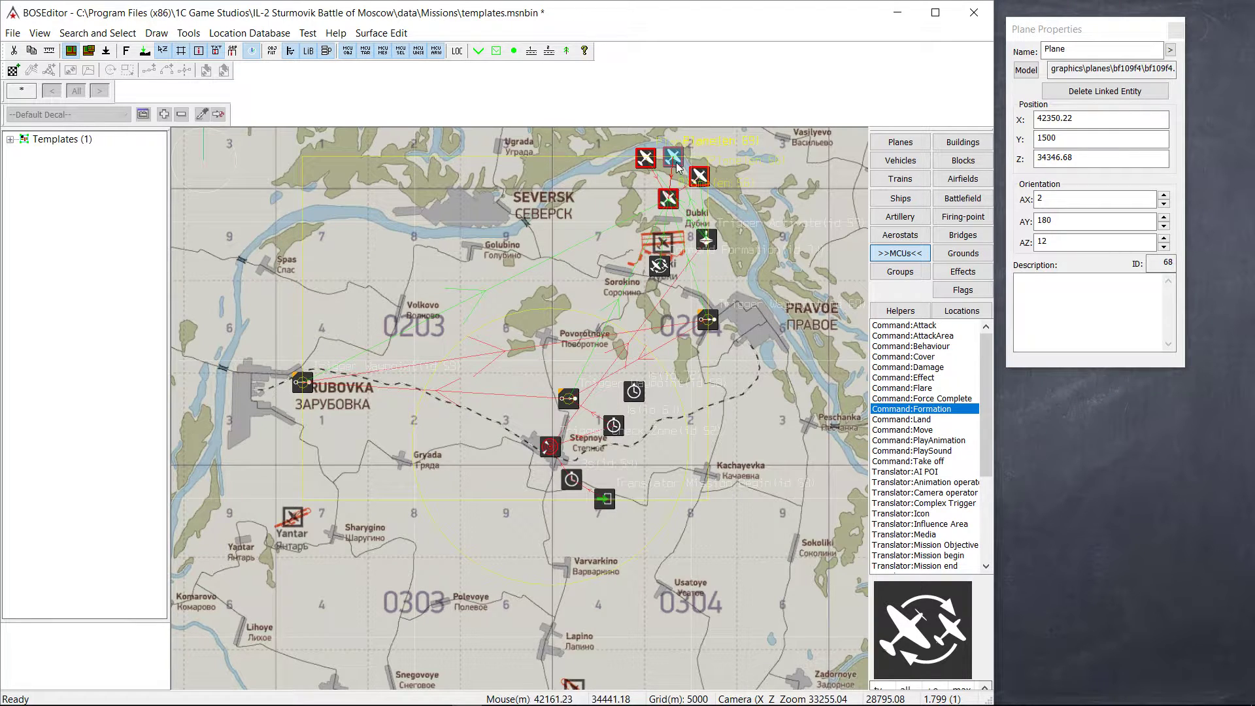
left_click(706, 240)
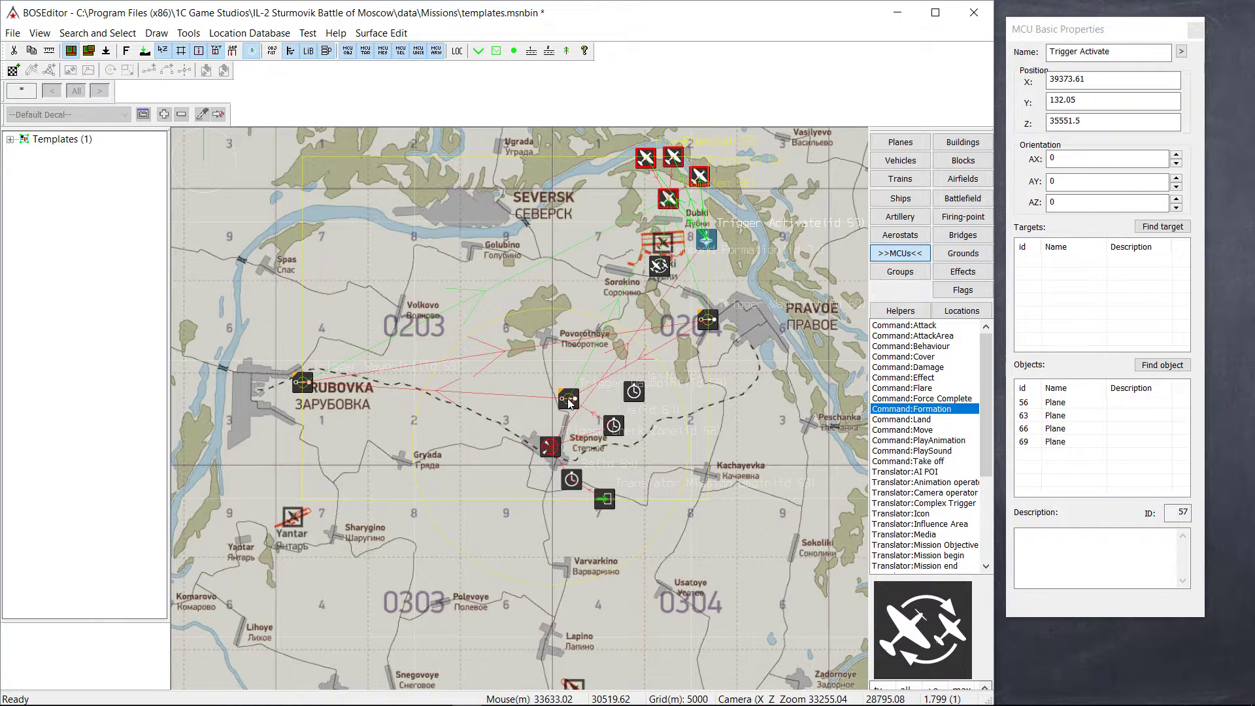
Target-link the original 1s timer to its copy, and the copied timer to the Command Formation
left_click(613, 426)
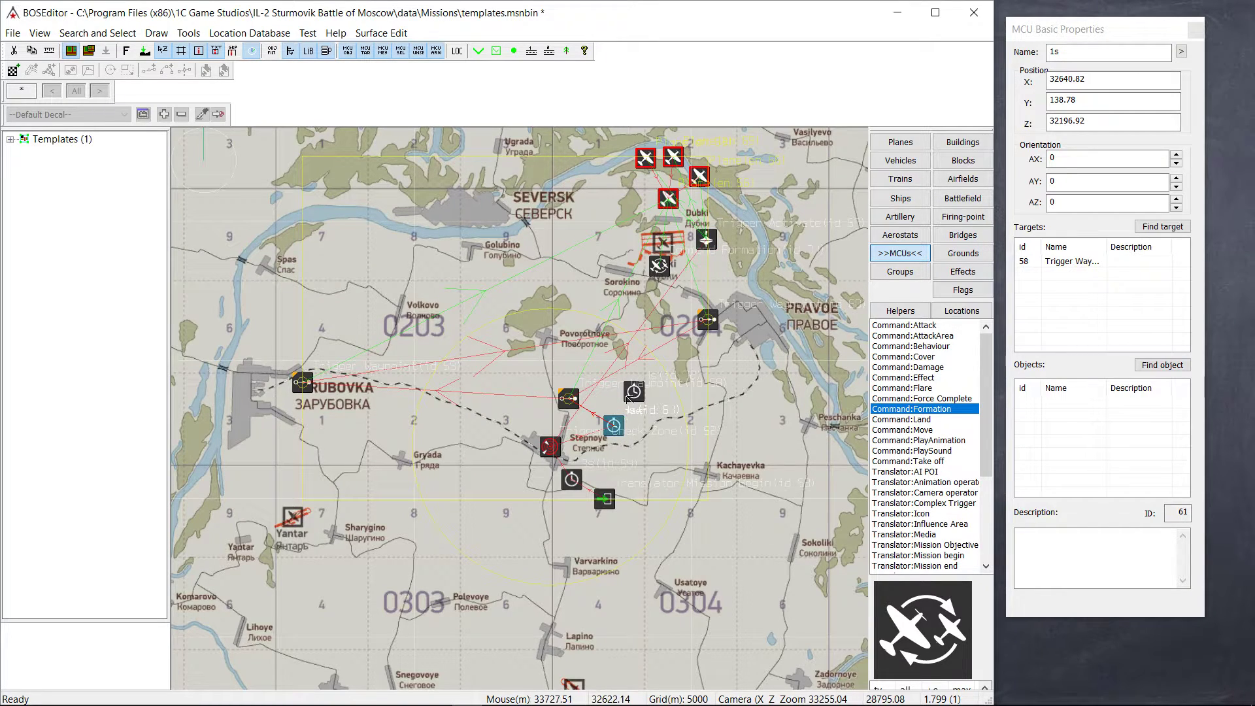
left_click(633, 392, "ctrl")
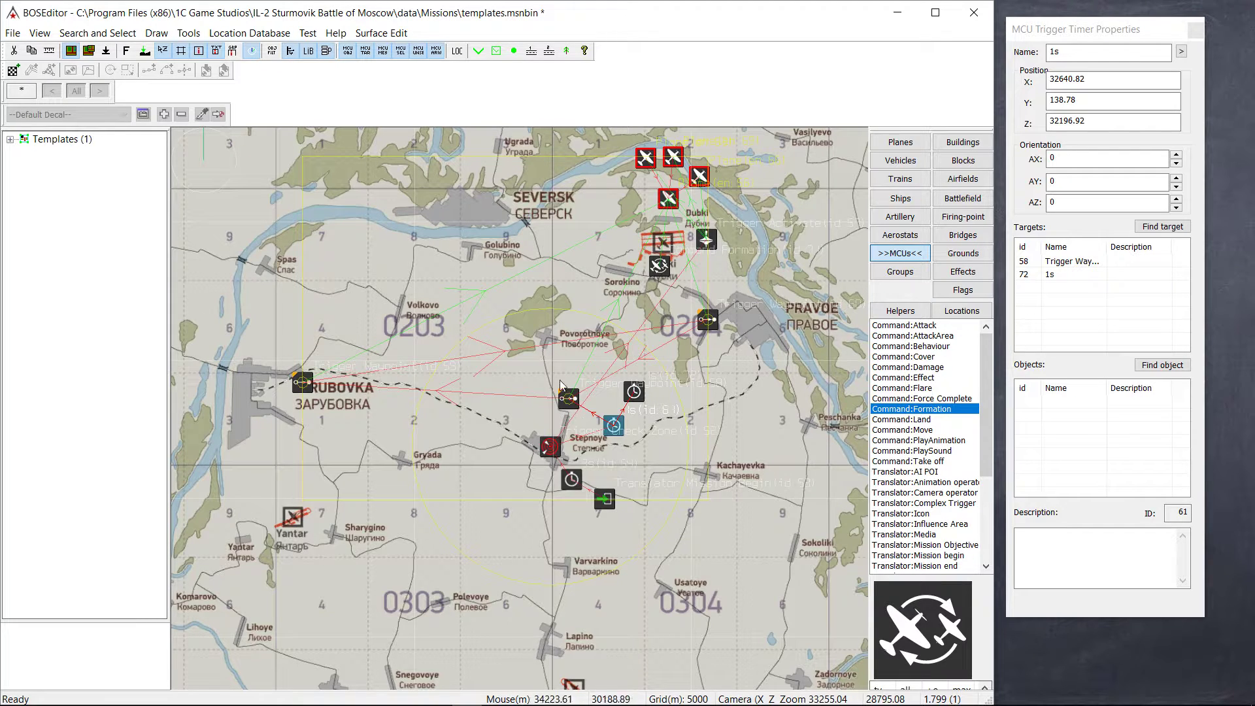
left_click(633, 396)
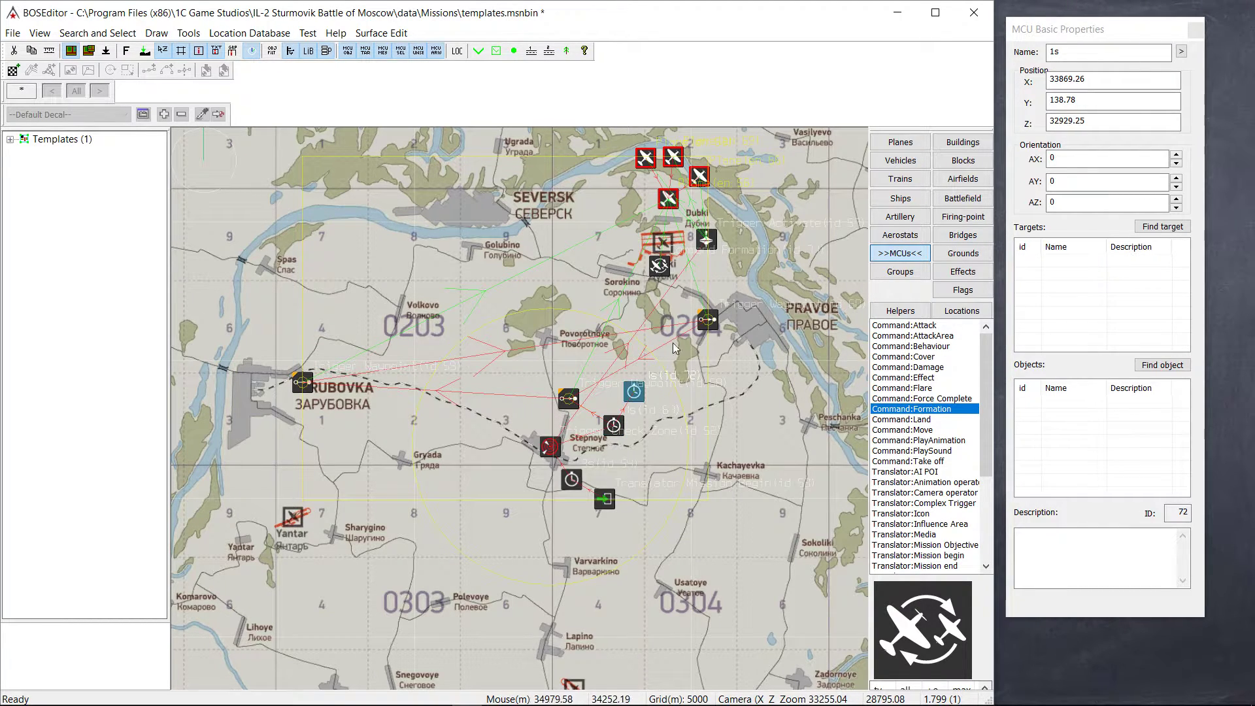
left_click(660, 267)
Set the Command Formation's type to Plane: V-Form with Safe density and save the mission
double_click(660, 267)
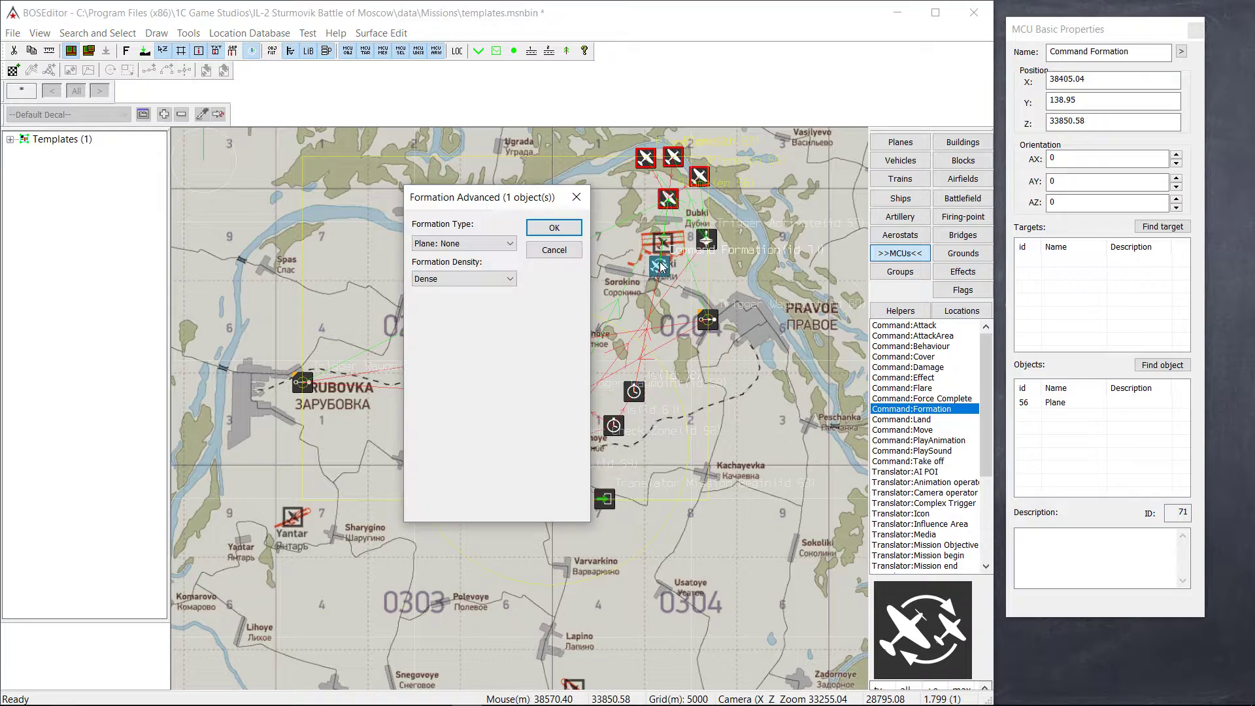
left_click(459, 244)
scroll(459, 249, "up", 5)
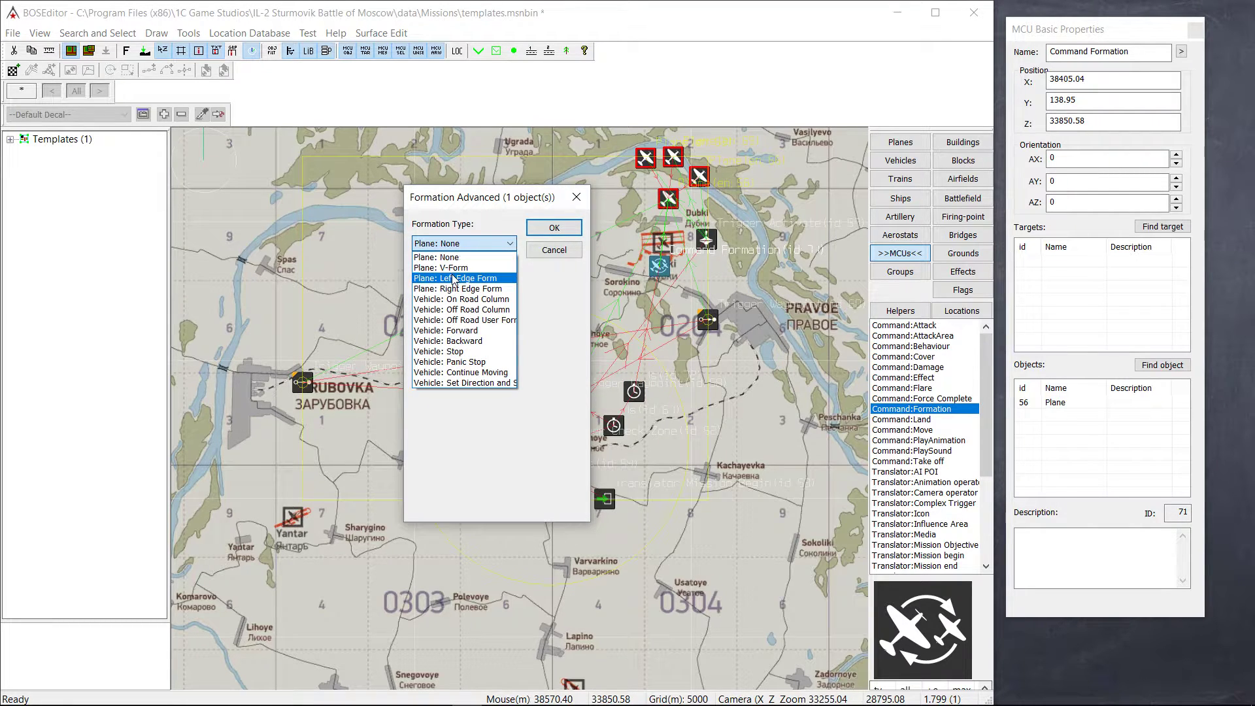
left_click(461, 270)
left_click(469, 279)
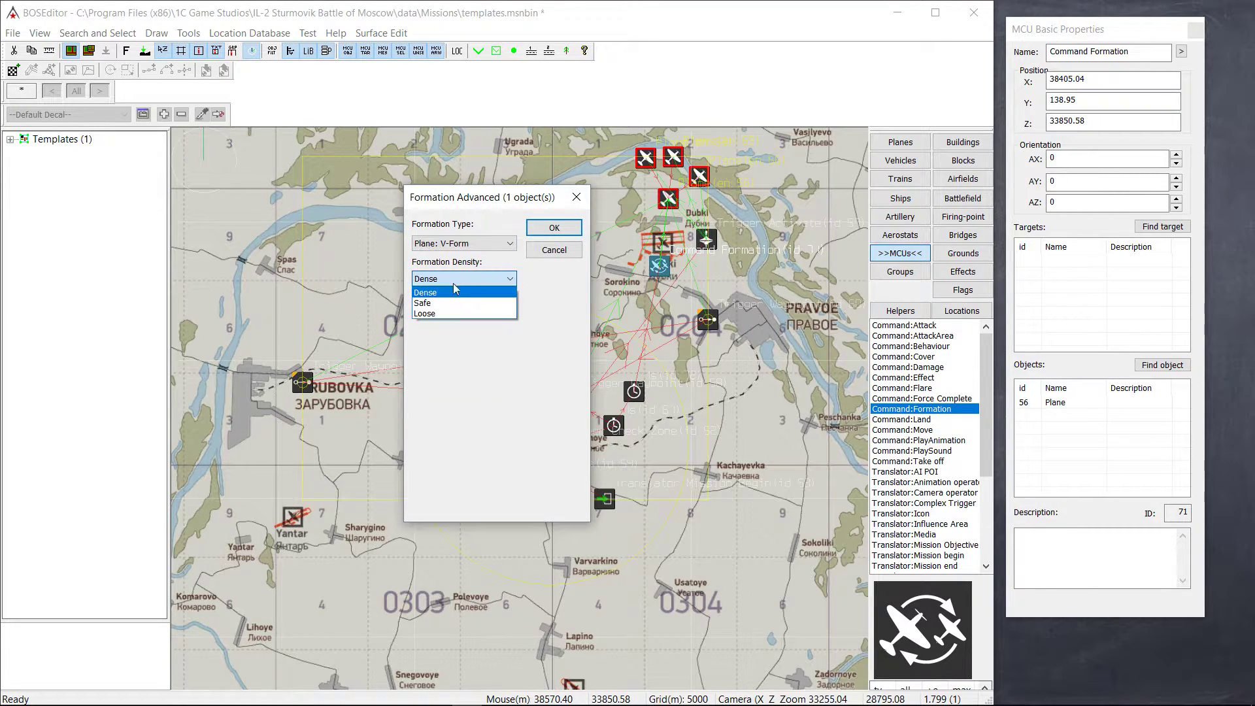
left_click(438, 309)
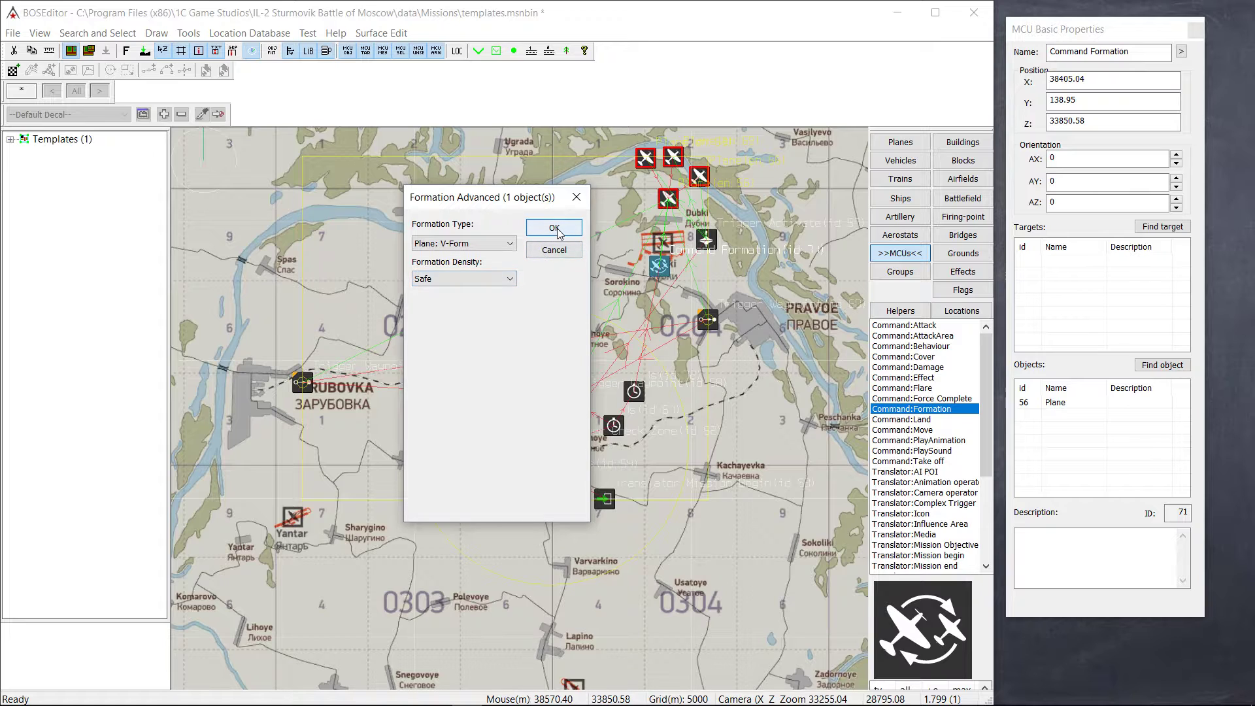
left_click(464, 278)
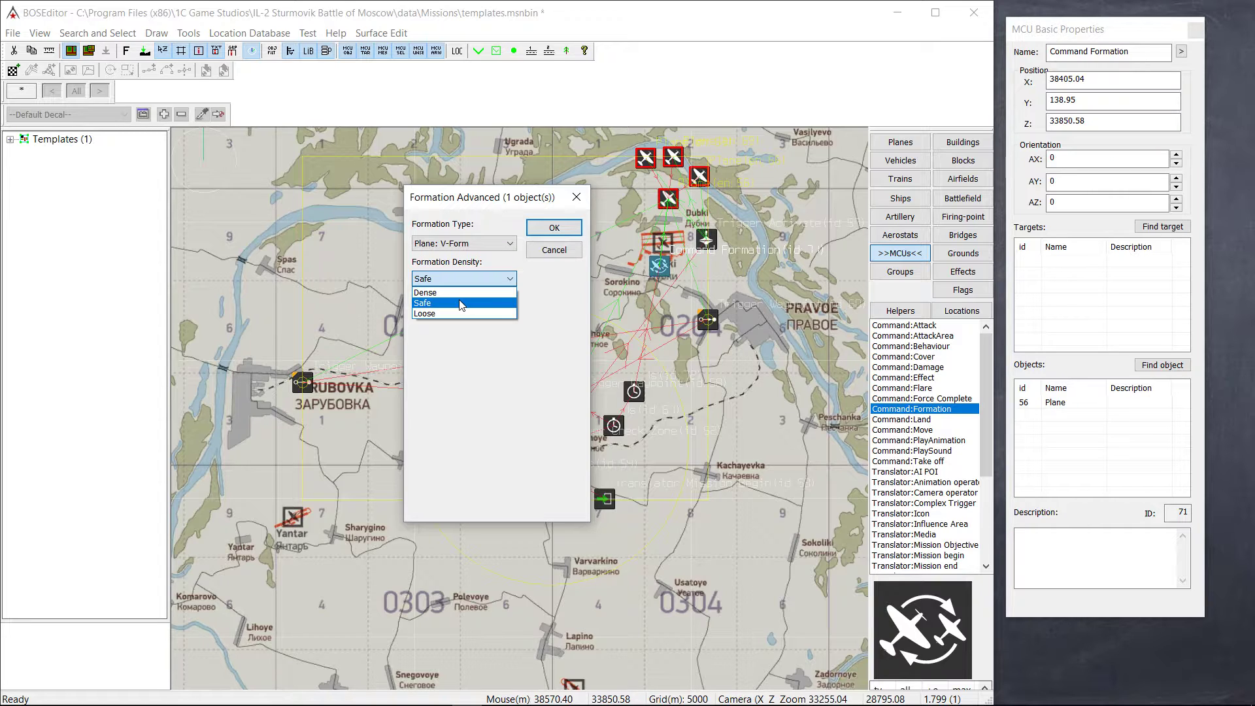
left_click(461, 304)
left_click(553, 227)
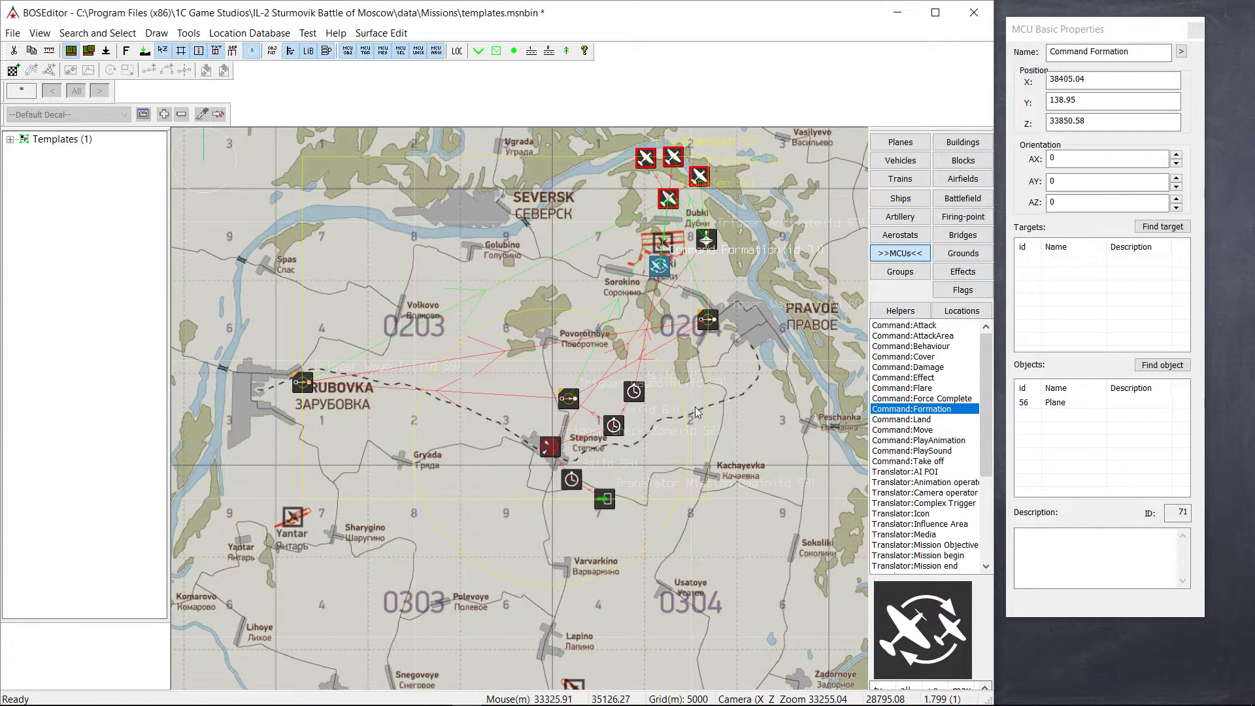
left_click(702, 407)
key("ctrl+s")
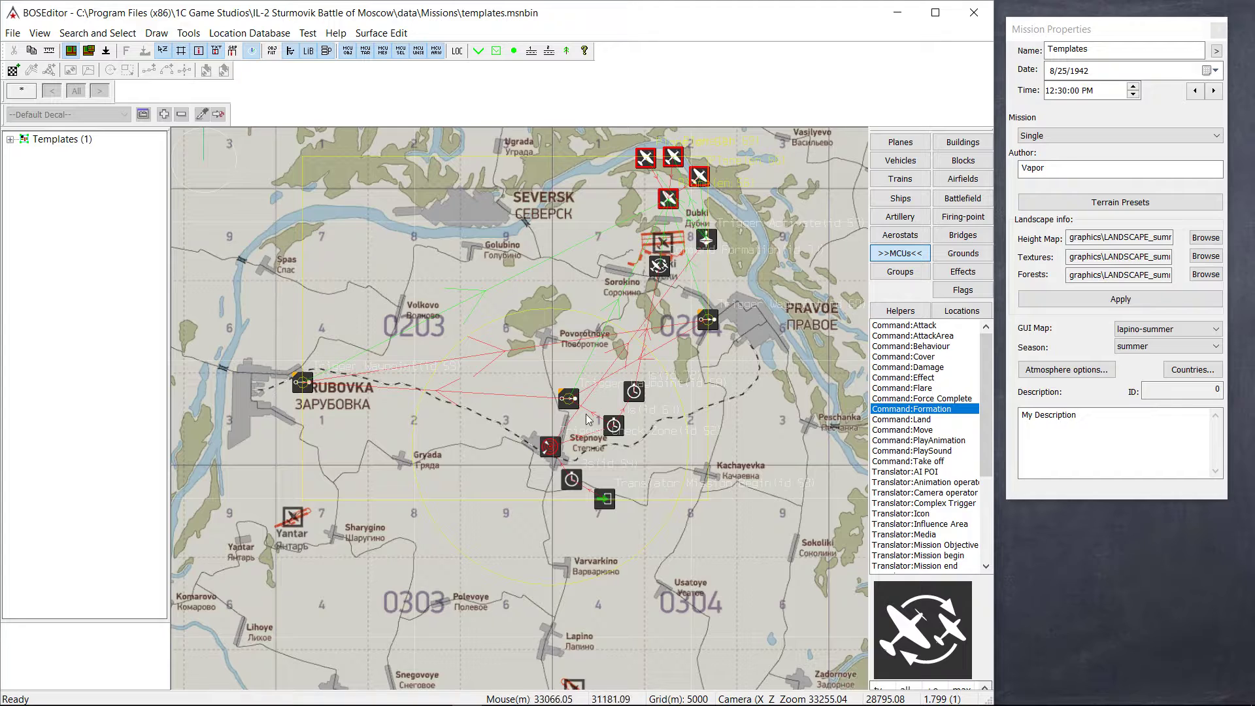
Target-link the central waypoint near Stepnoye and the western waypoint near Zarubovka to the Command Formation
left_click(568, 400)
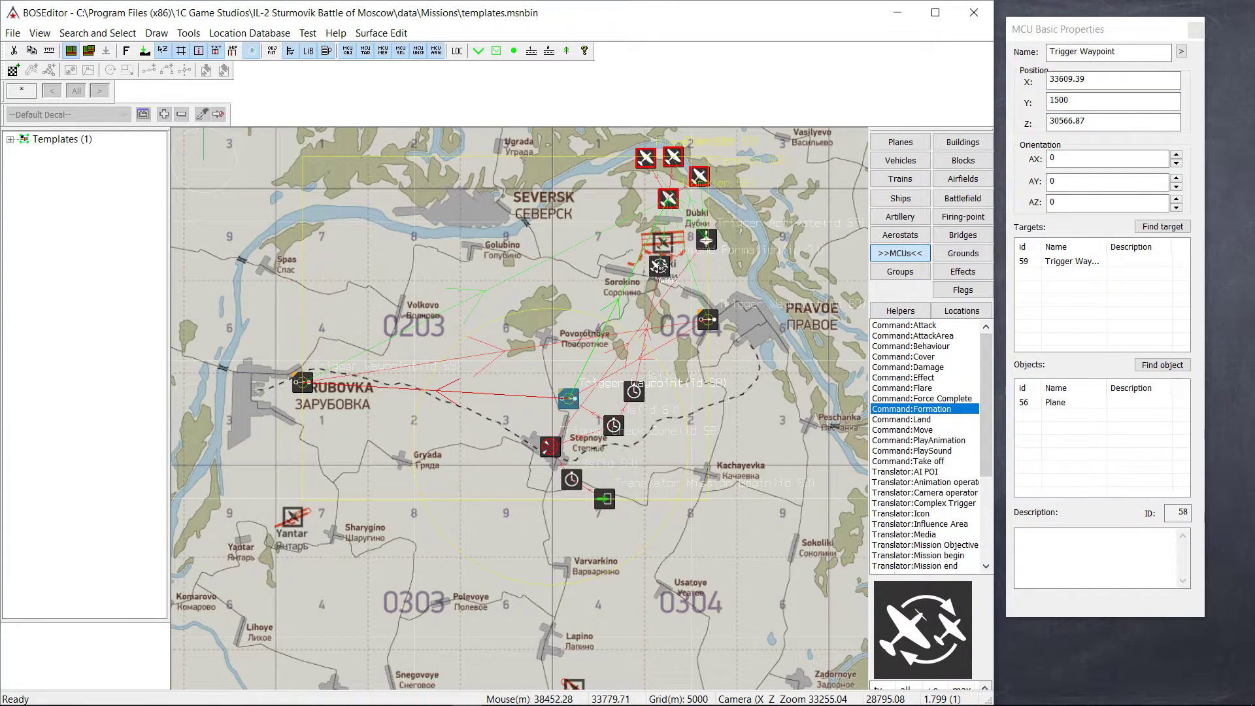
left_click(660, 266, "ctrl")
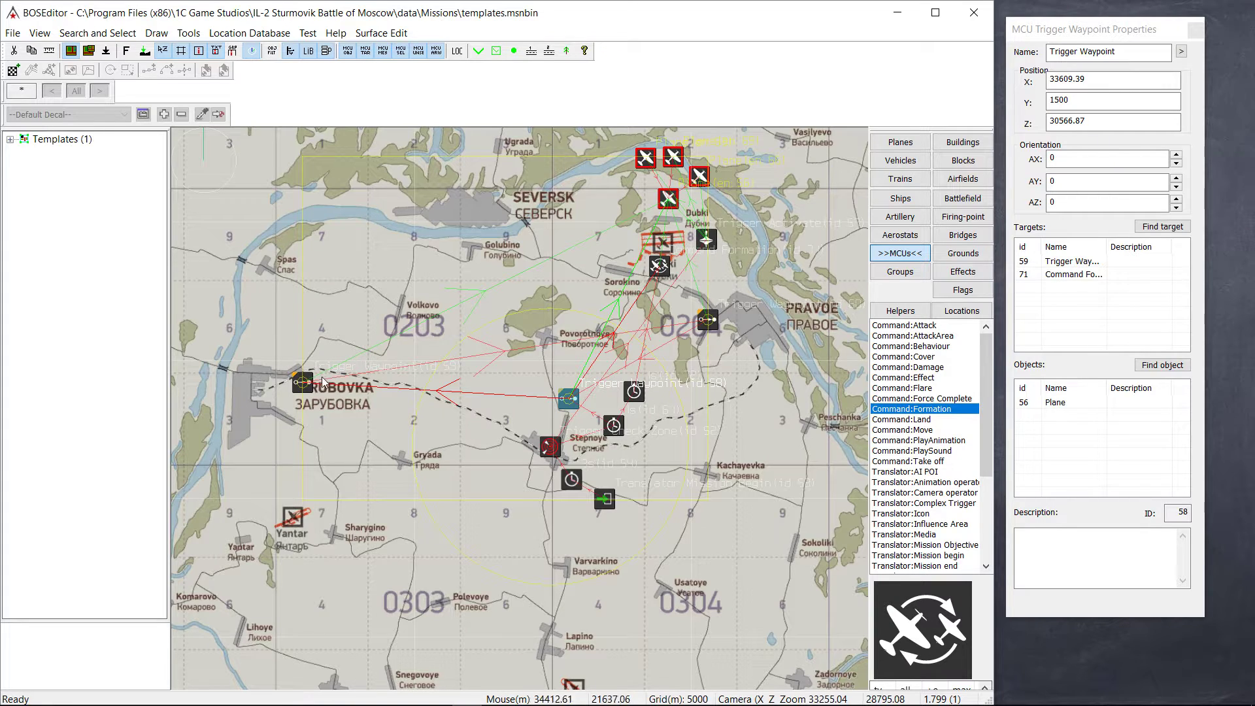
left_click(303, 382)
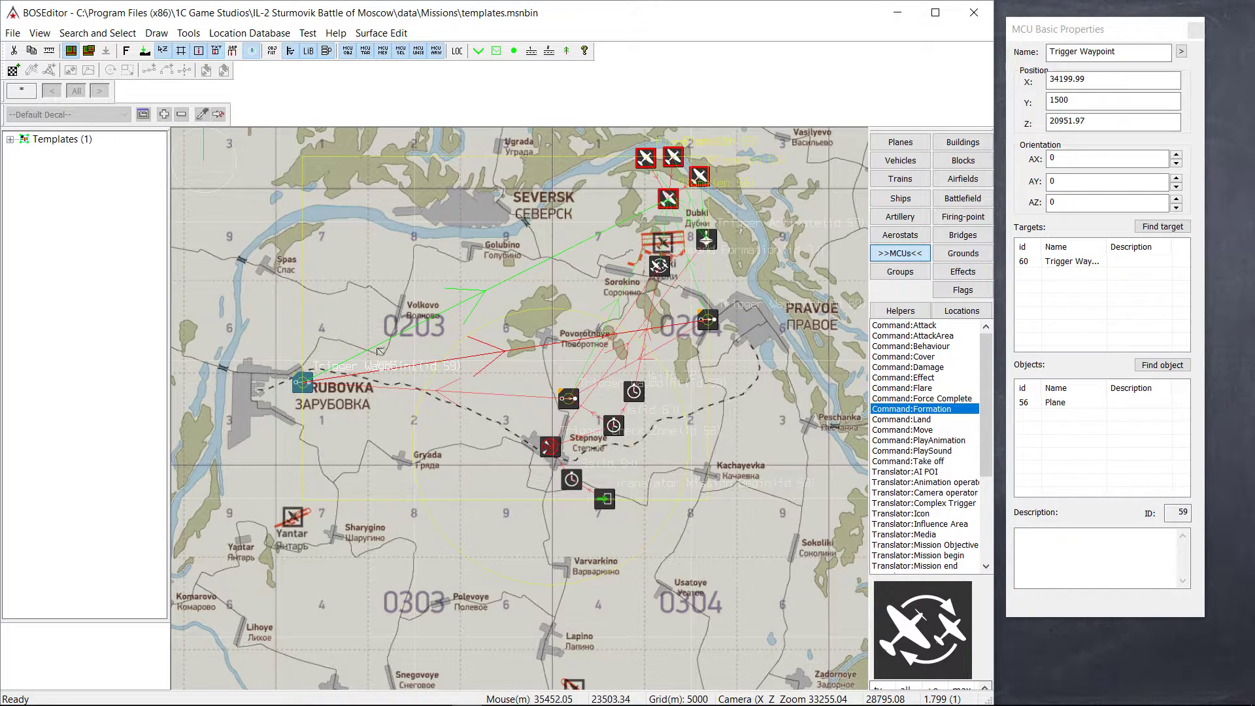
left_click(660, 267, "ctrl")
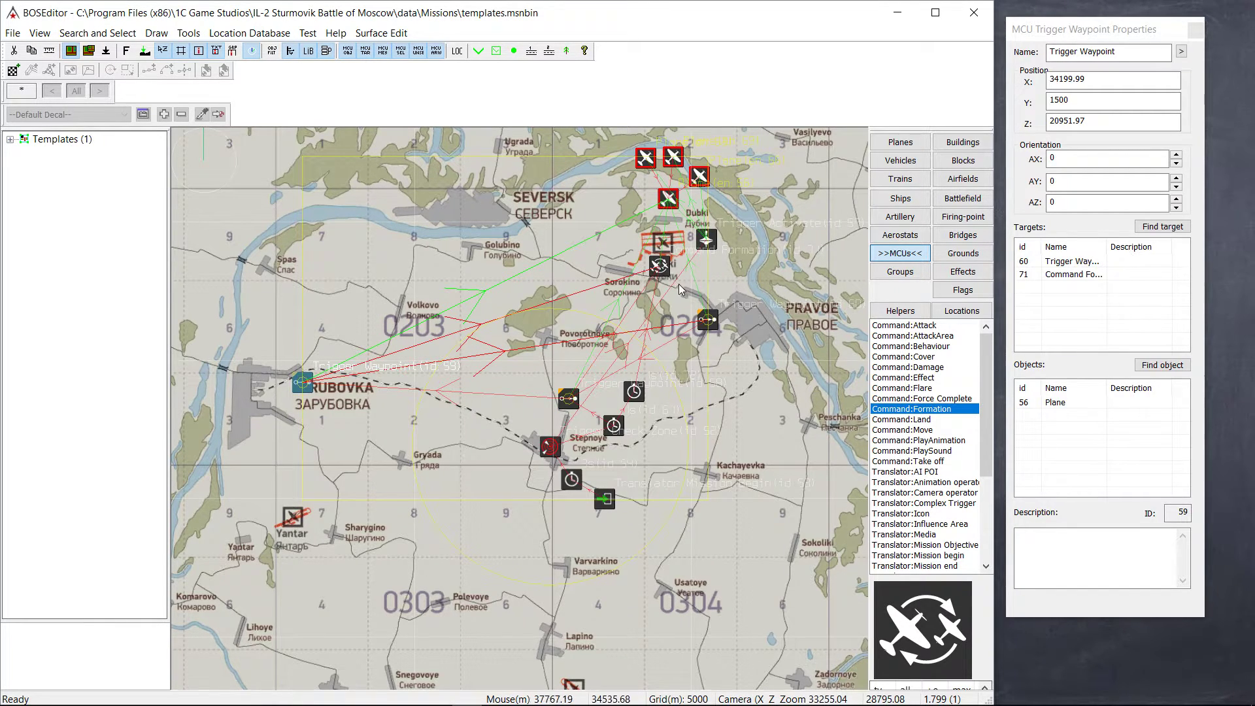
Target-link the eastern waypoint beside Pravoe to the Command Formation
left_click(708, 318)
left_click(711, 318)
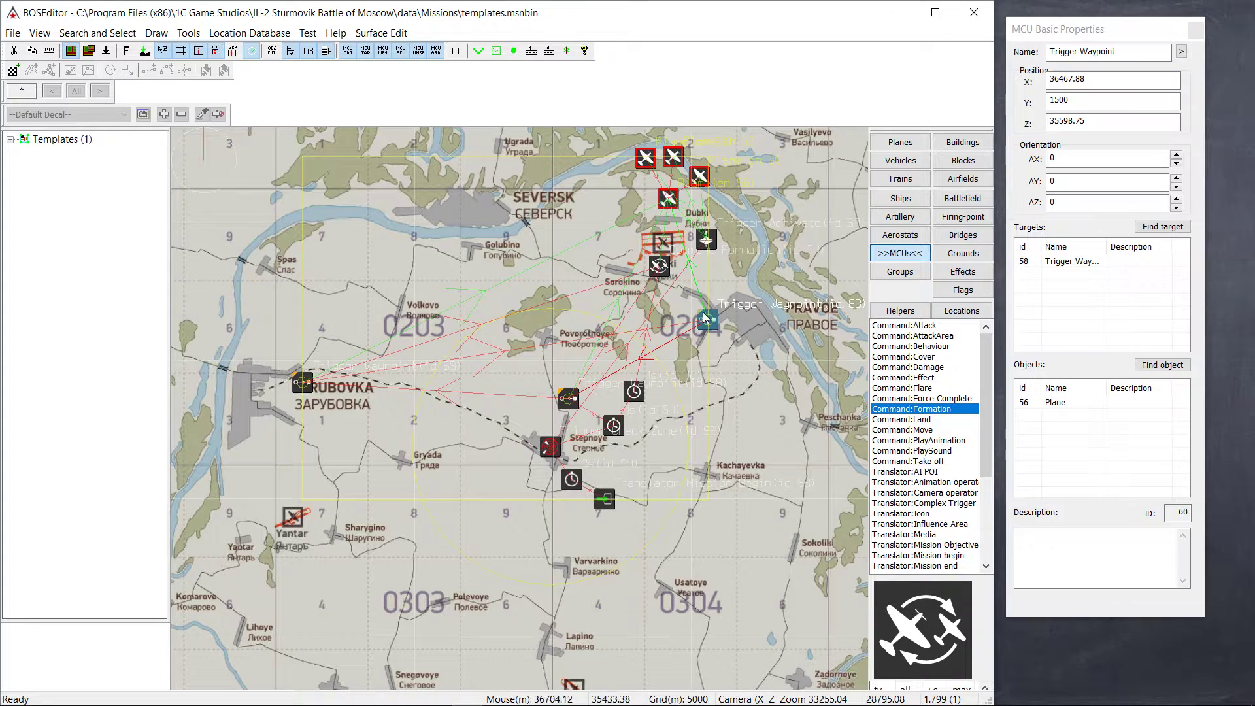
left_click(667, 273, "ctrl")
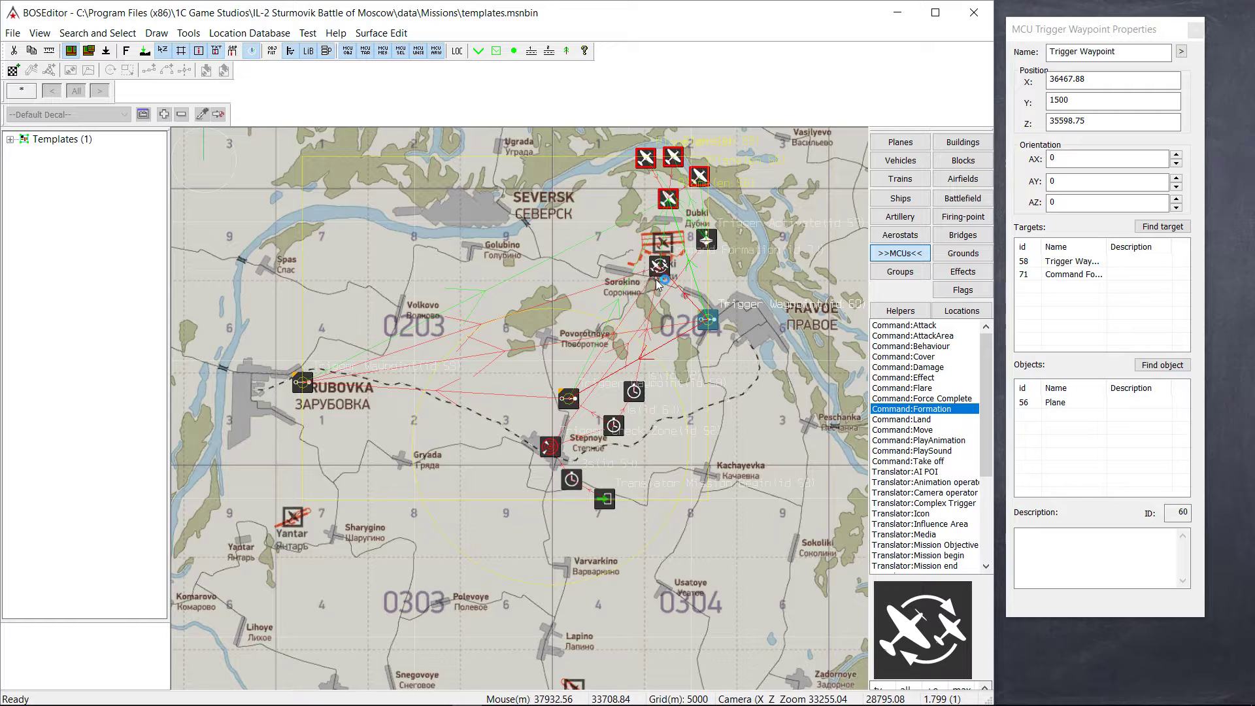
left_click(481, 223)
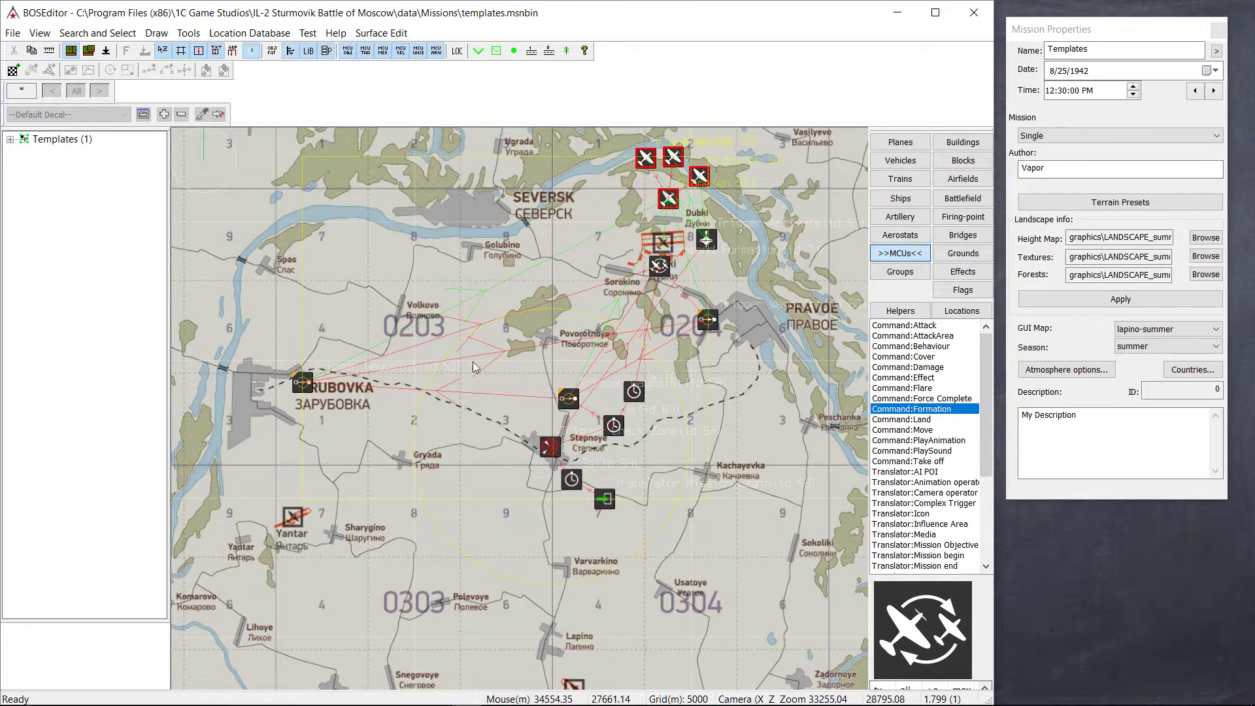
Rename the Trigger Check Zone near Stepnoye as patrol_CZ_1
middle_click_drag(576, 198, 574, 234)
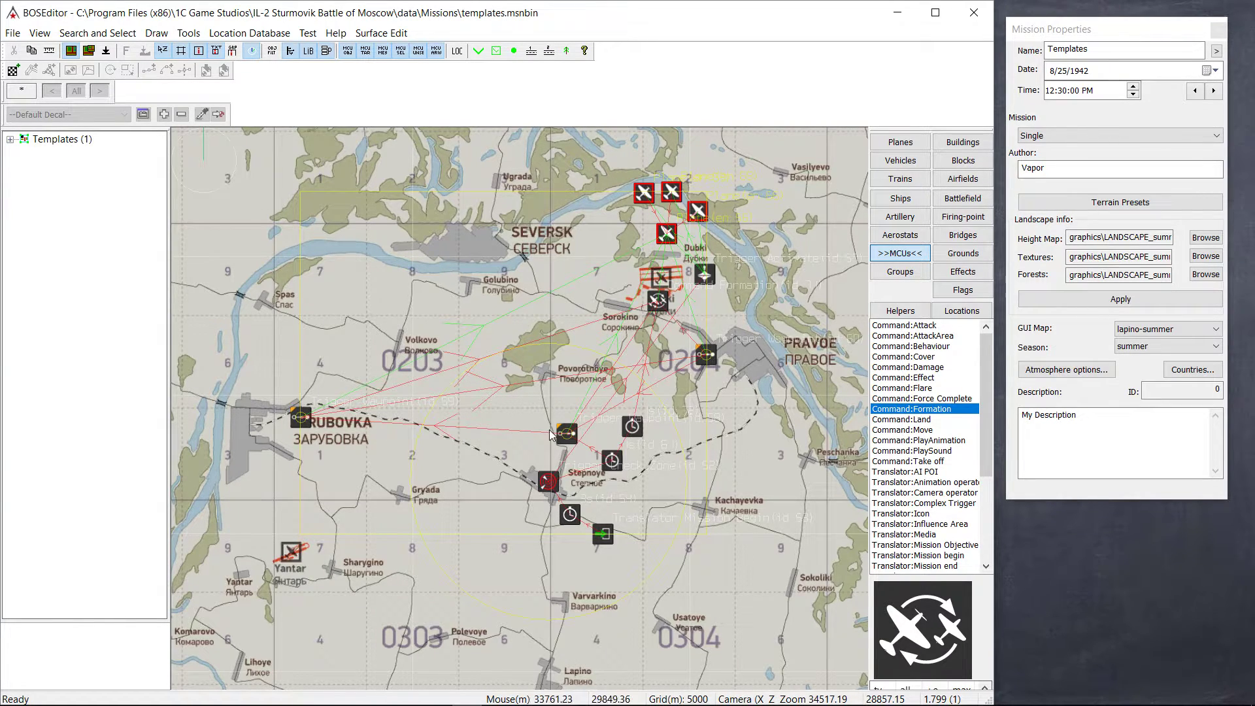
left_click(548, 482)
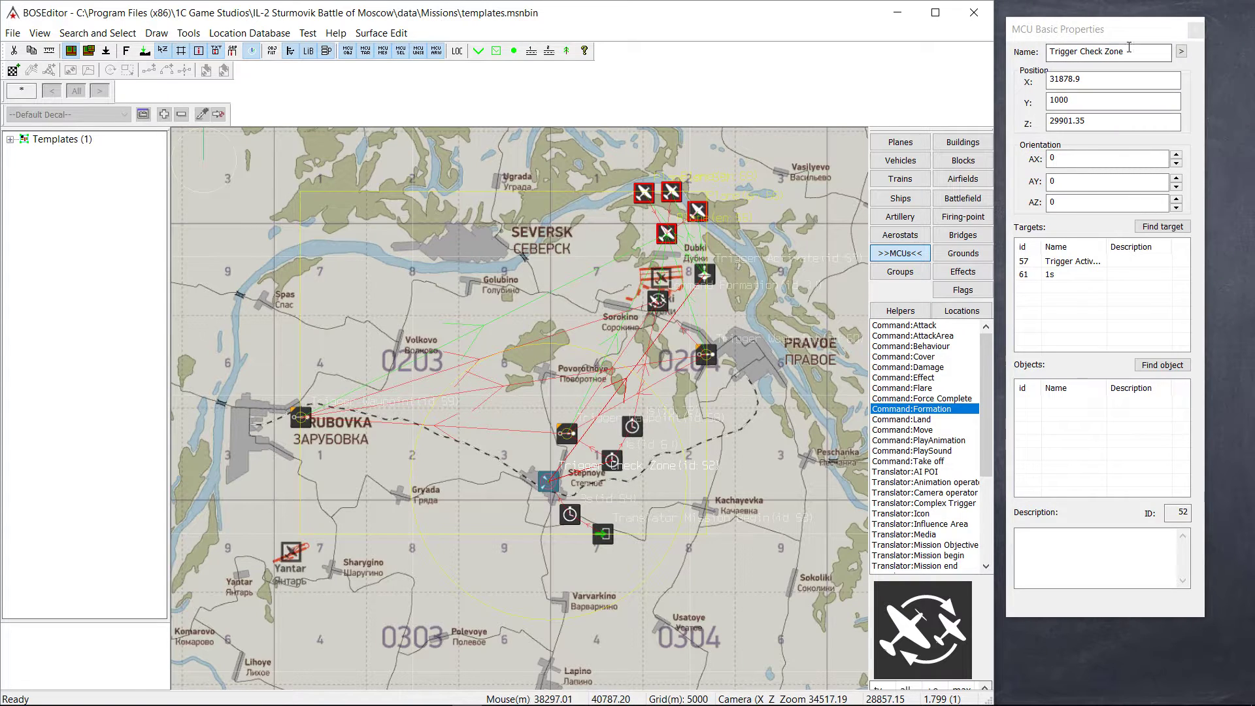
left_click(1036, 55)
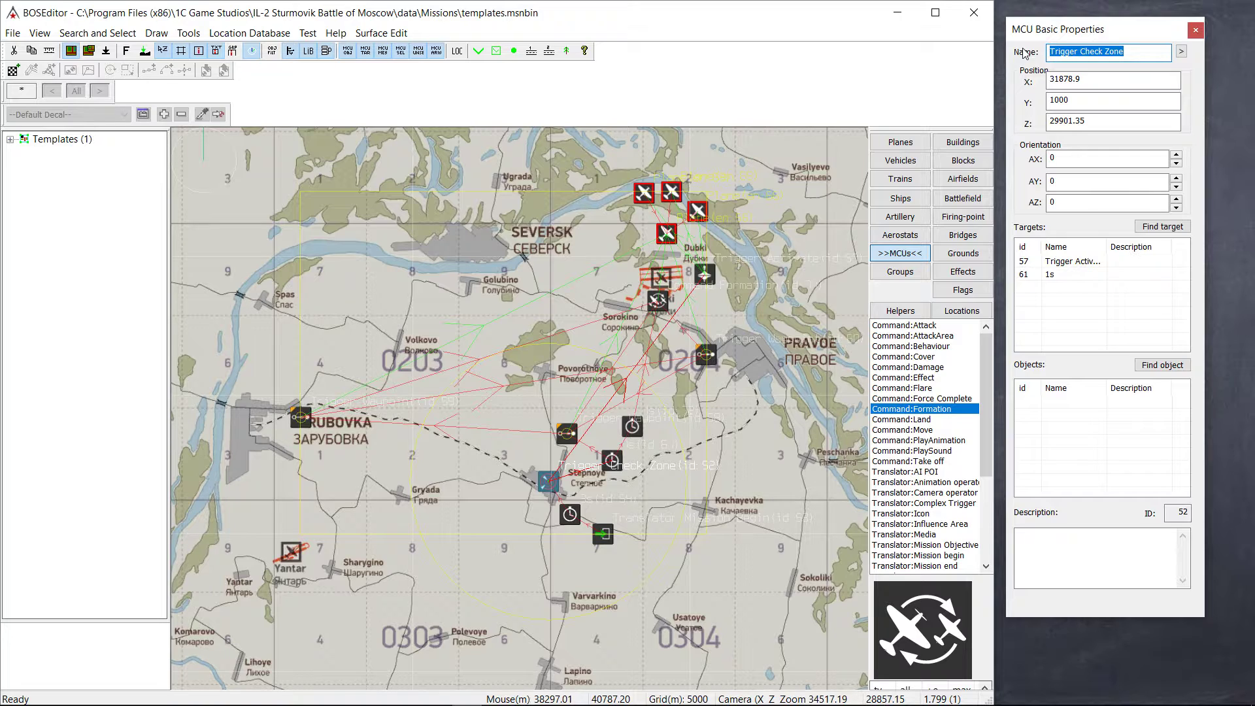
type("patrolCZ")
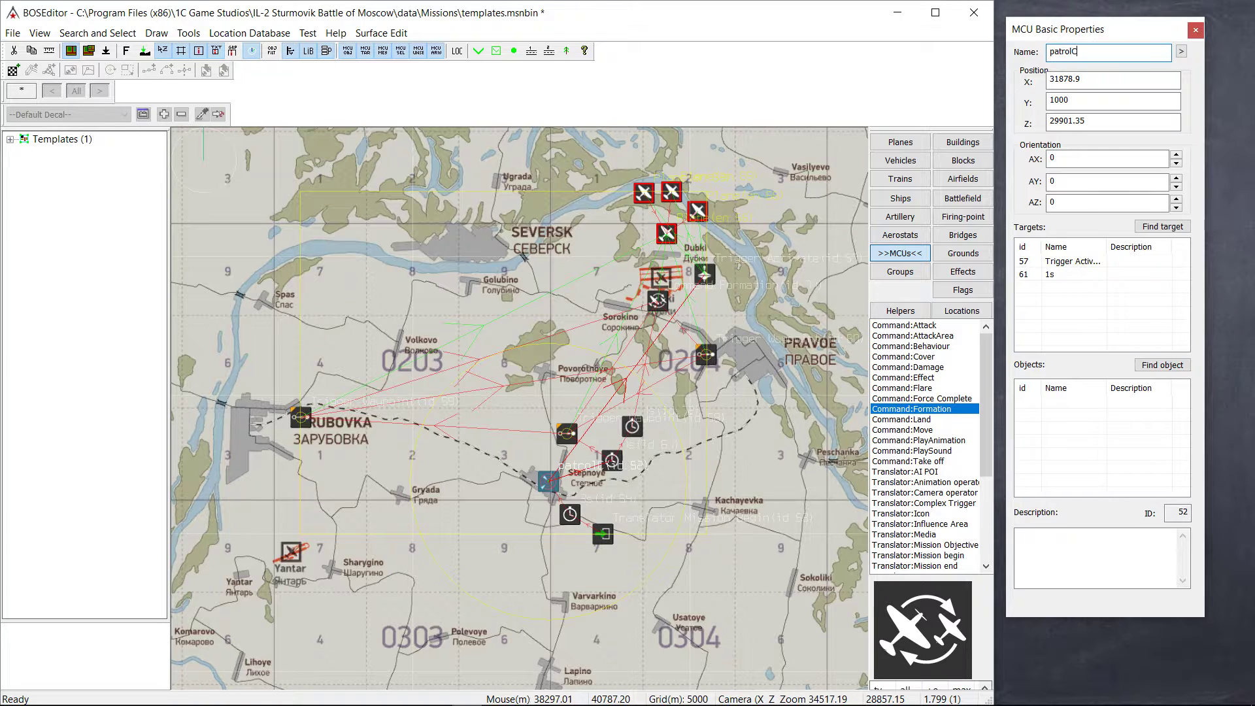
key("BackSpace")
key("BackSpace")
type("_CZ_1")
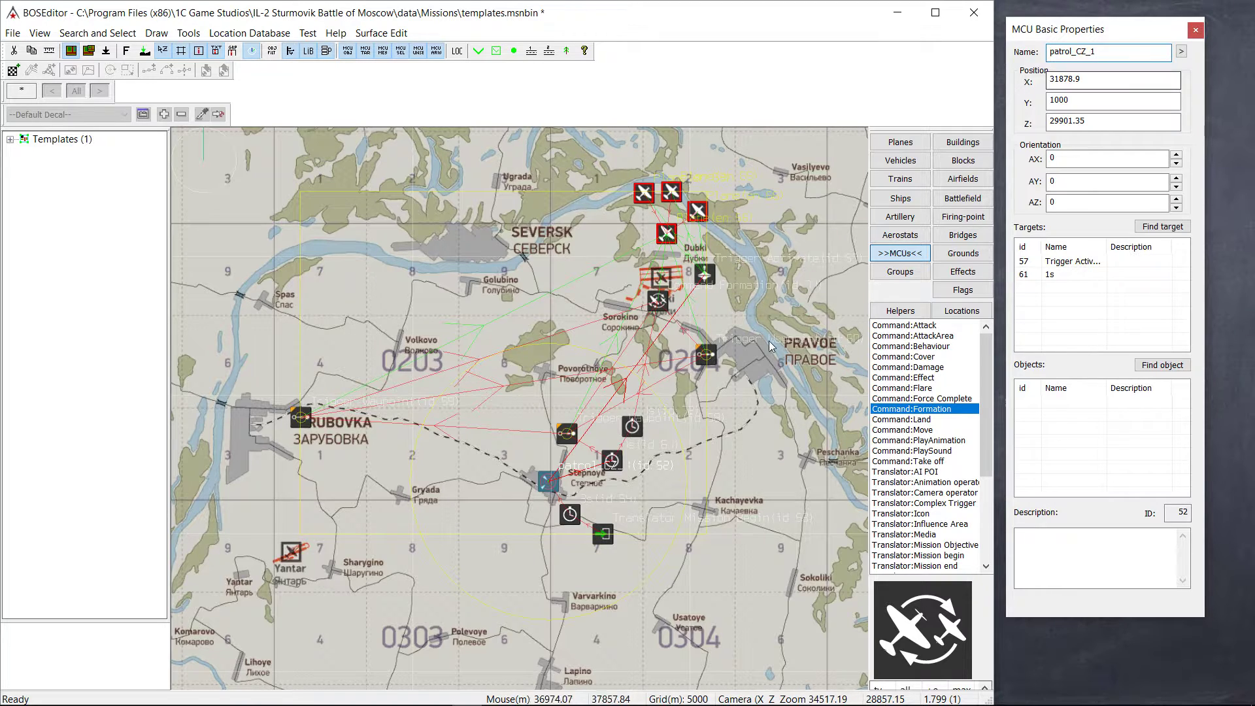
left_click(685, 446)
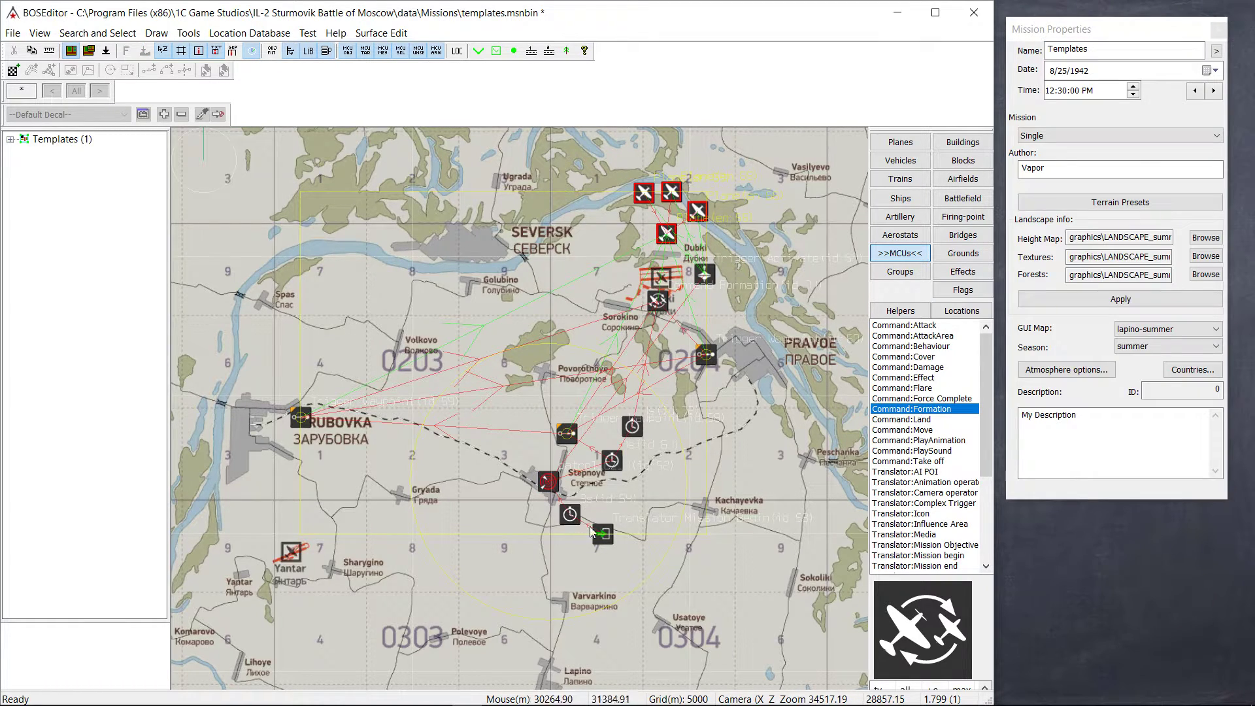
Rename the Trigger Activate below the planes near Dubki as patrol_activate1
left_click(632, 426)
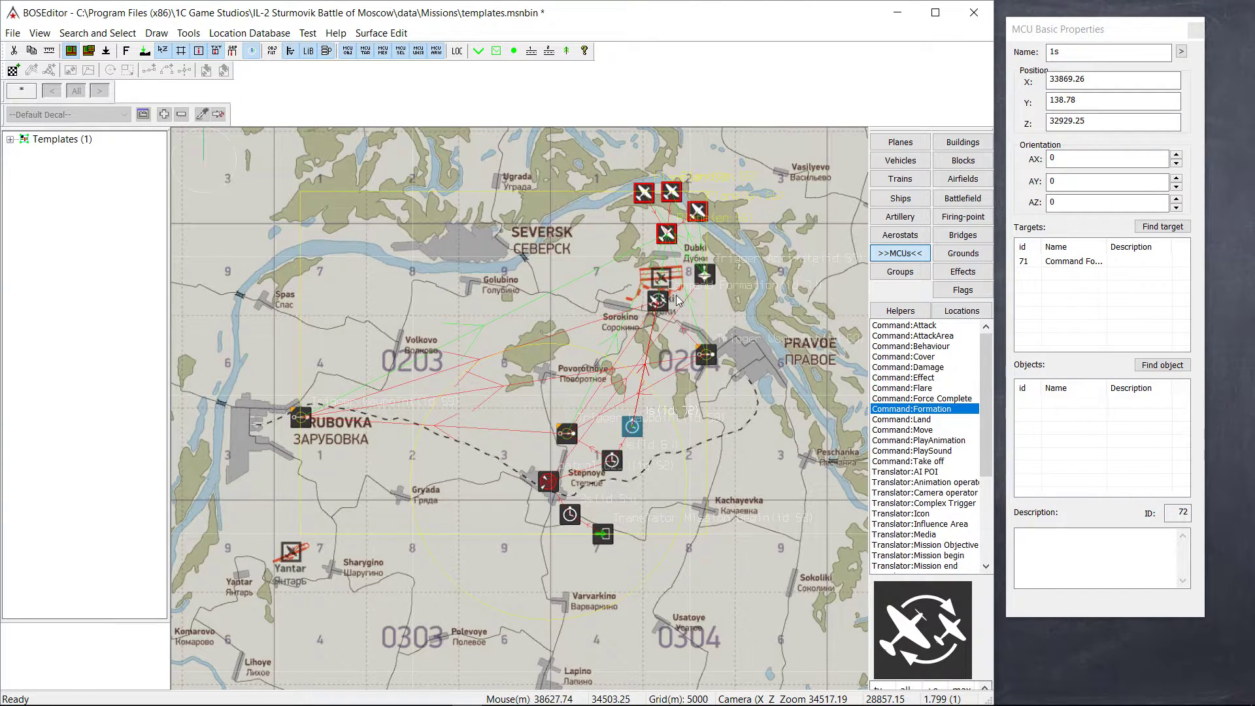
left_click(703, 274)
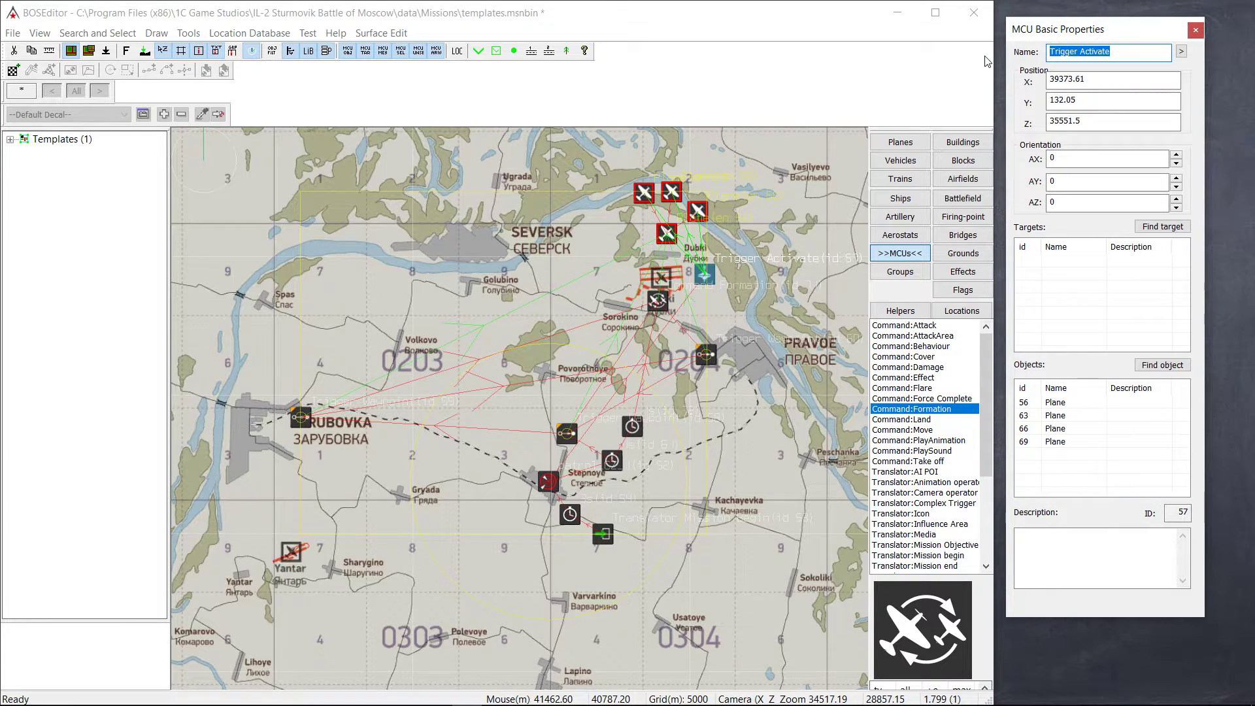
type("activate")
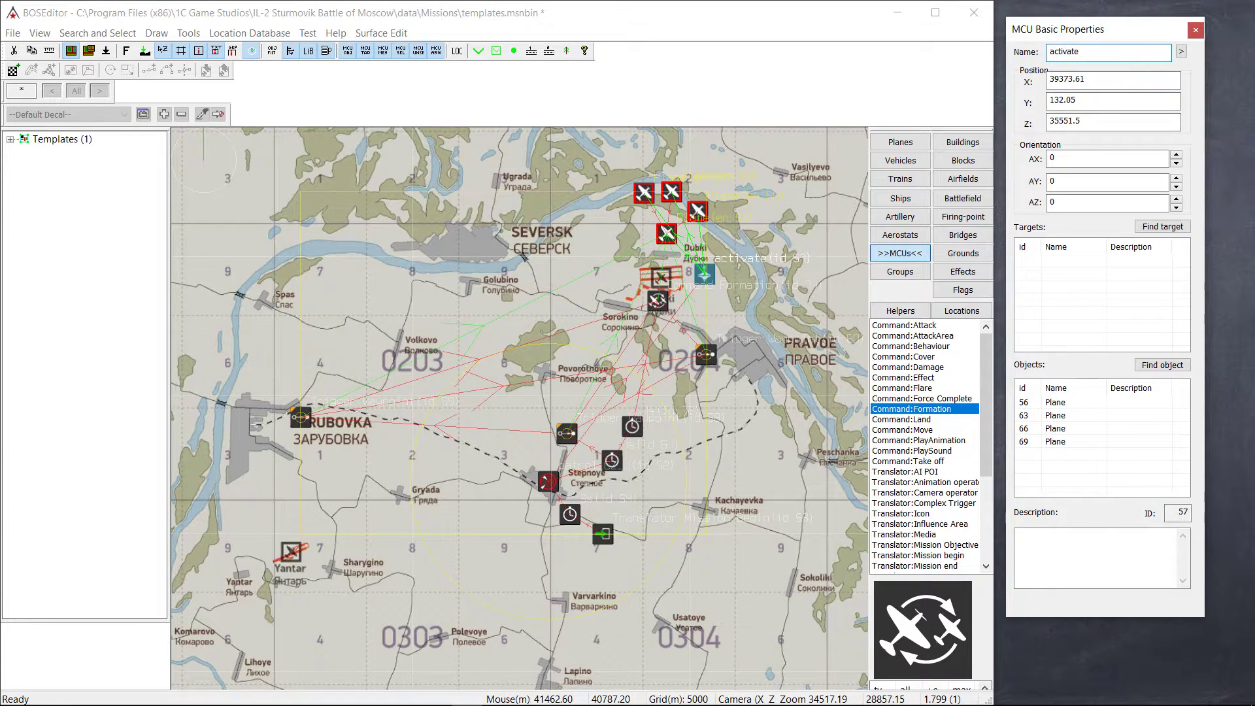
key("BackSpace")
key("BackSpace")
key("BackSpace")
key("BackSpace")
key("BackSpace")
key("BackSpace")
key("BackSpace")
key("BackSpace")
type("patrol_activate1")
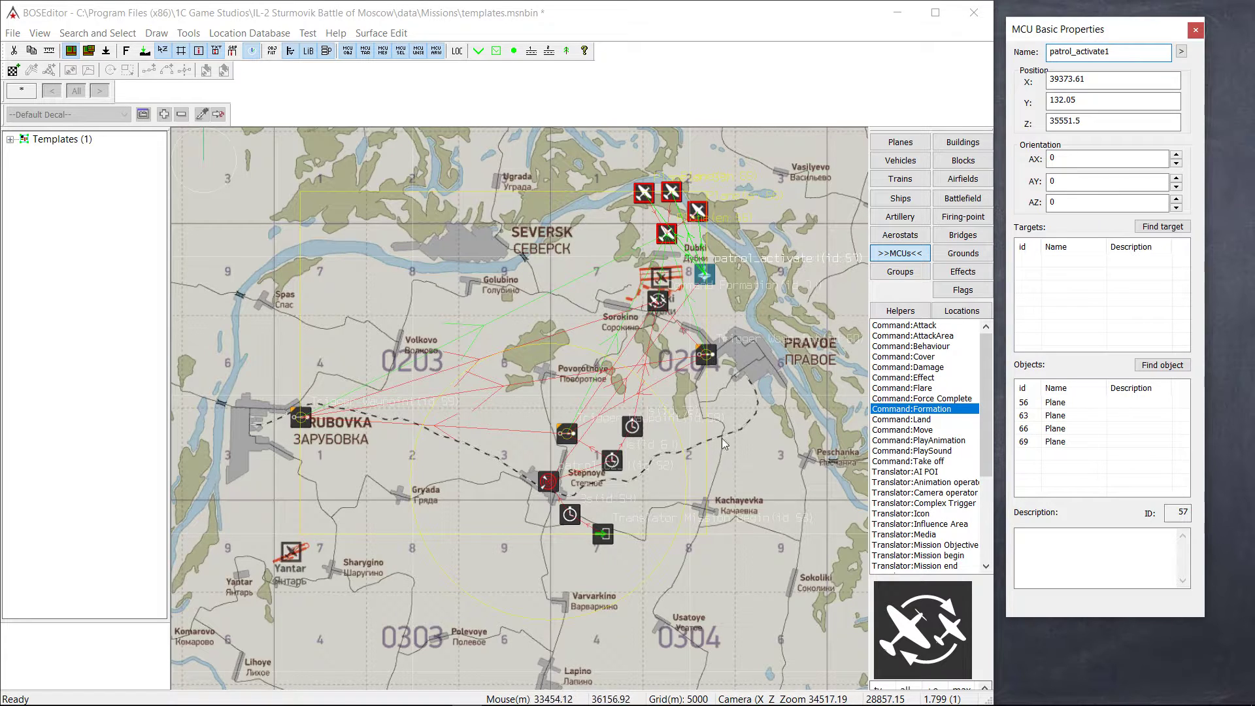
left_click(735, 417)
Rename the Command Formation as patrol_fomation1
left_click(658, 300)
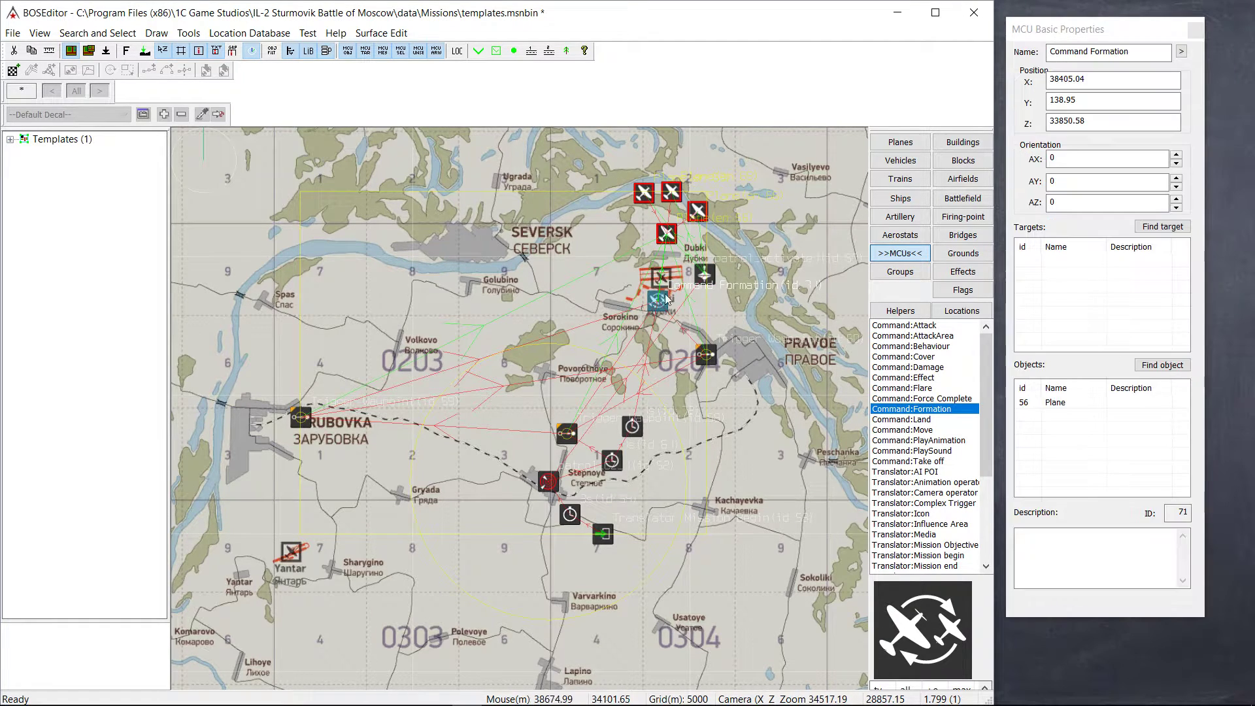
double_click(1109, 52)
key("ctrl+a")
type("fomration")
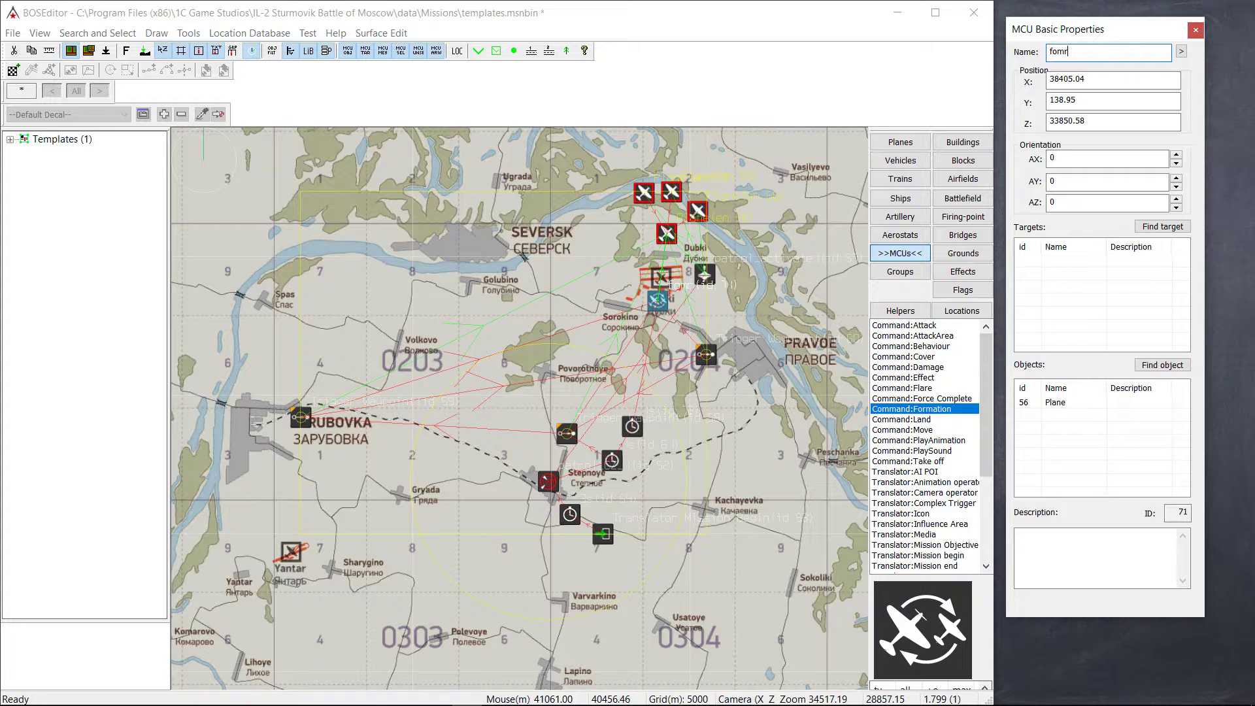
key("BackSpace")
key("BackSpace")
key("BackSpace")
key("BackSpace")
key("BackSpace")
key("BackSpace")
key("BackSpace")
key("BackSpace")
key("BackSpace")
type("patrol")
type("_For")
type("omr")
key("BackSpace")
type("ation1")
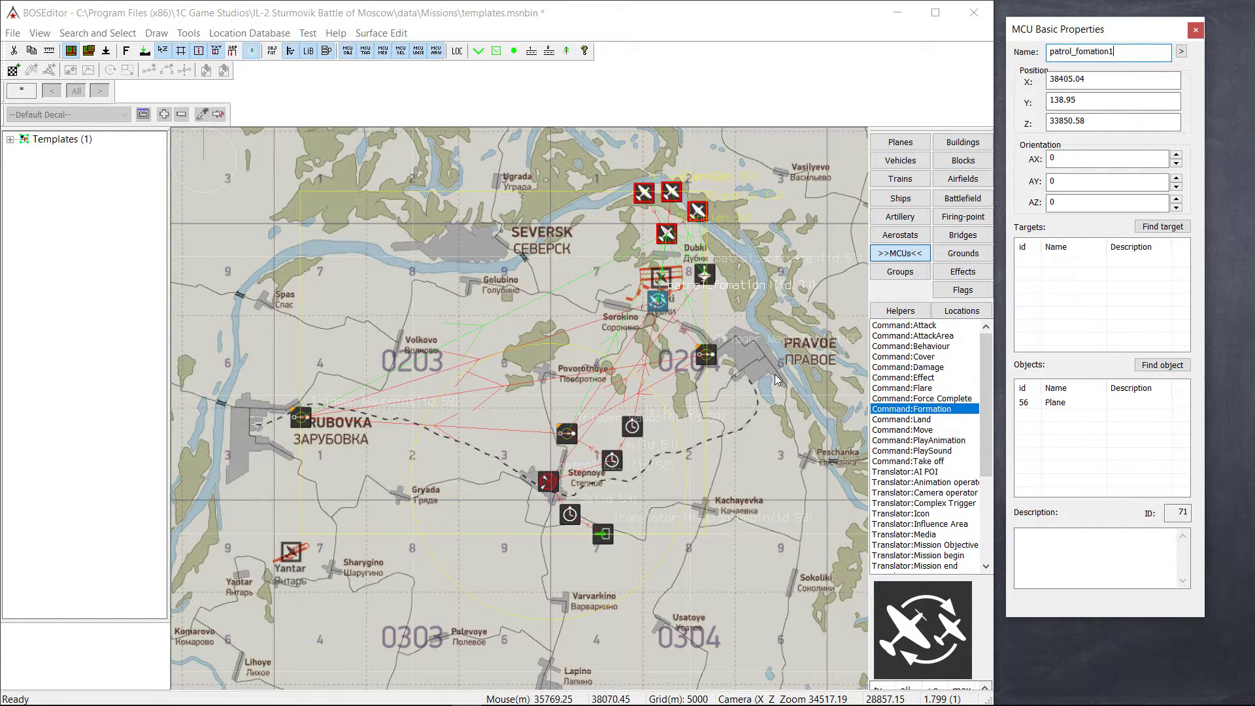
left_click(662, 298)
left_click(662, 298)
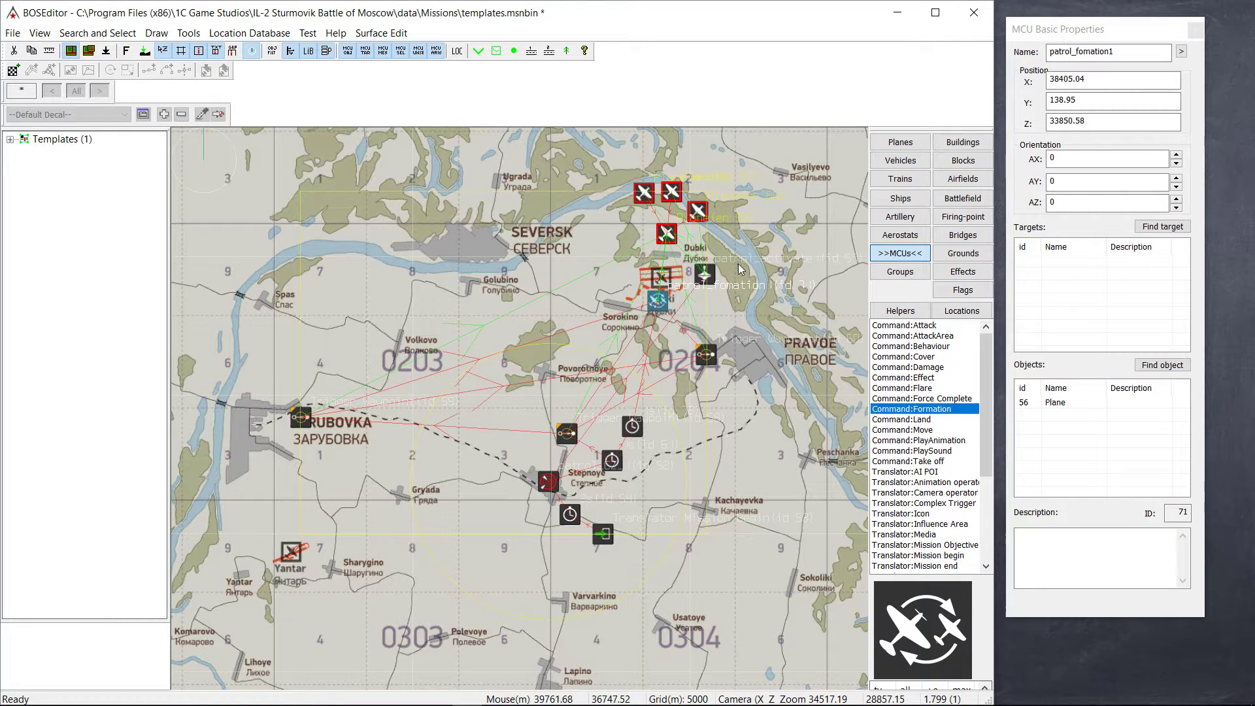
Rename the central waypoint near Stepnoye as patrolWP1
left_click(566, 433)
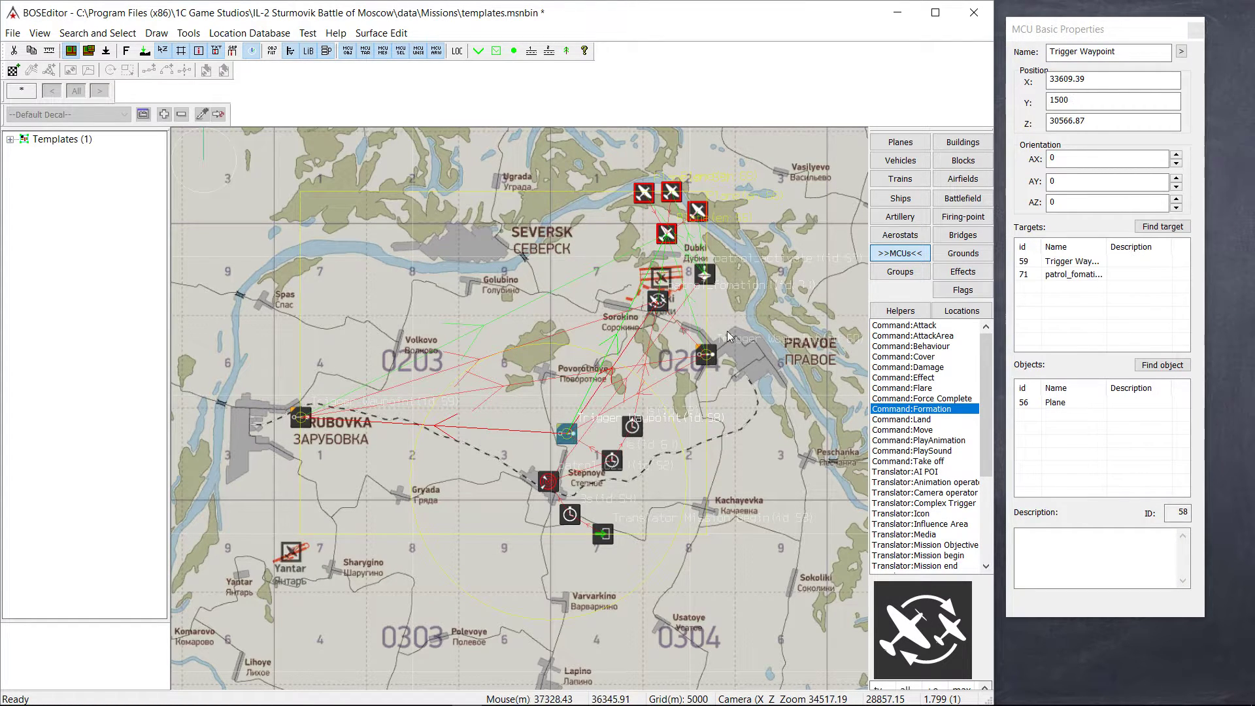
left_click_drag(1118, 52, 1048, 54)
type("patro")
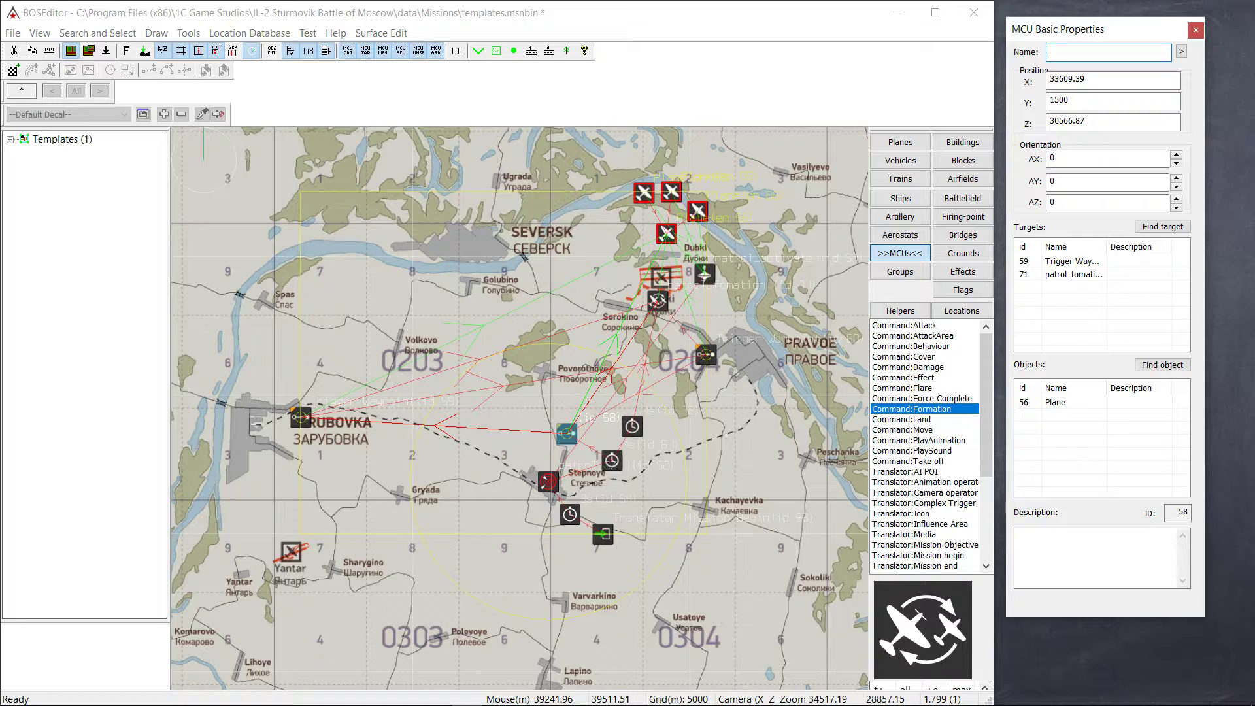
type("lWP1")
Rename the western waypoint near Zarubovka as patrolWP2
left_click(300, 417)
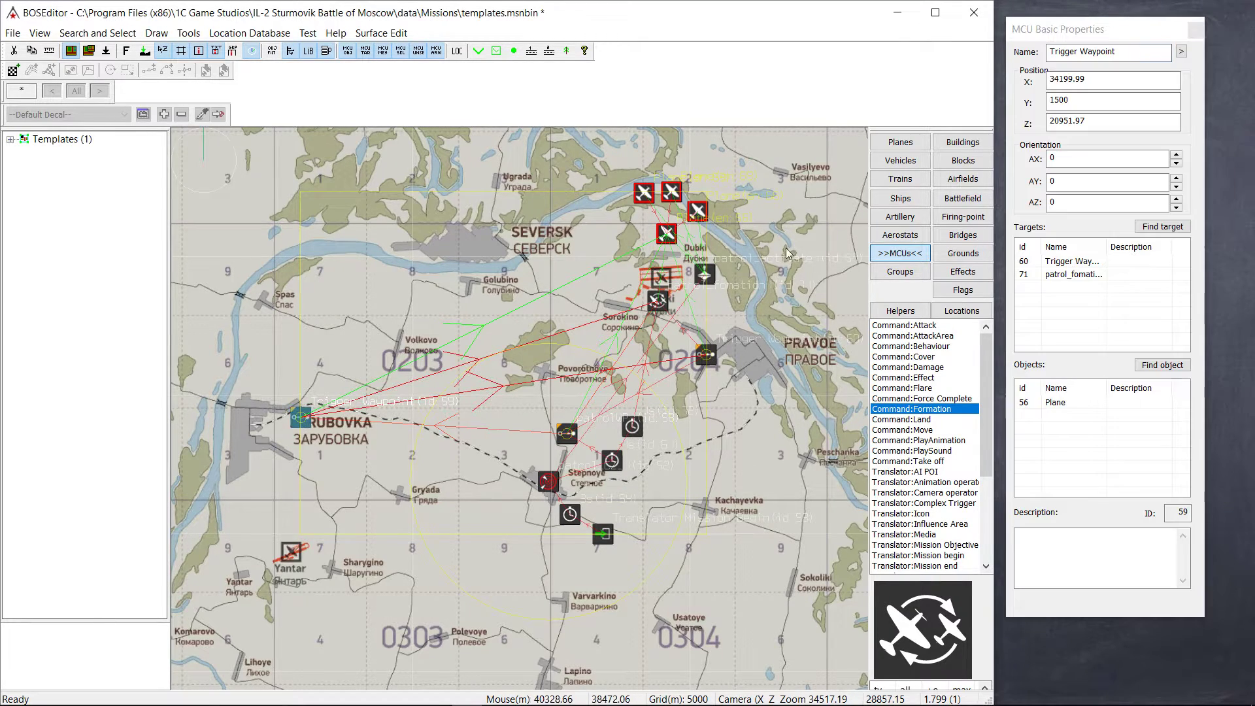
left_click_drag(1134, 53, 1048, 52)
type("Patro")
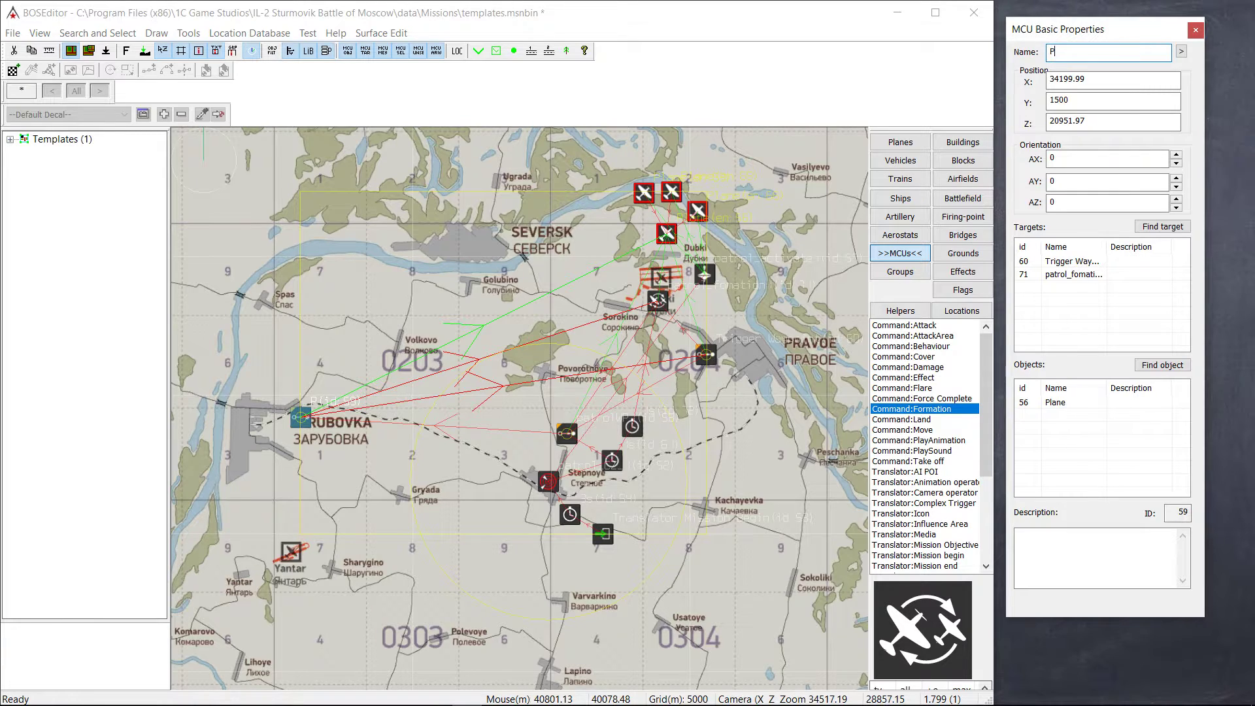
key("BackSpace")
key("BackSpace")
key("BackSpace")
key("BackSpace")
key("BackSpace")
type("patrolWP2")
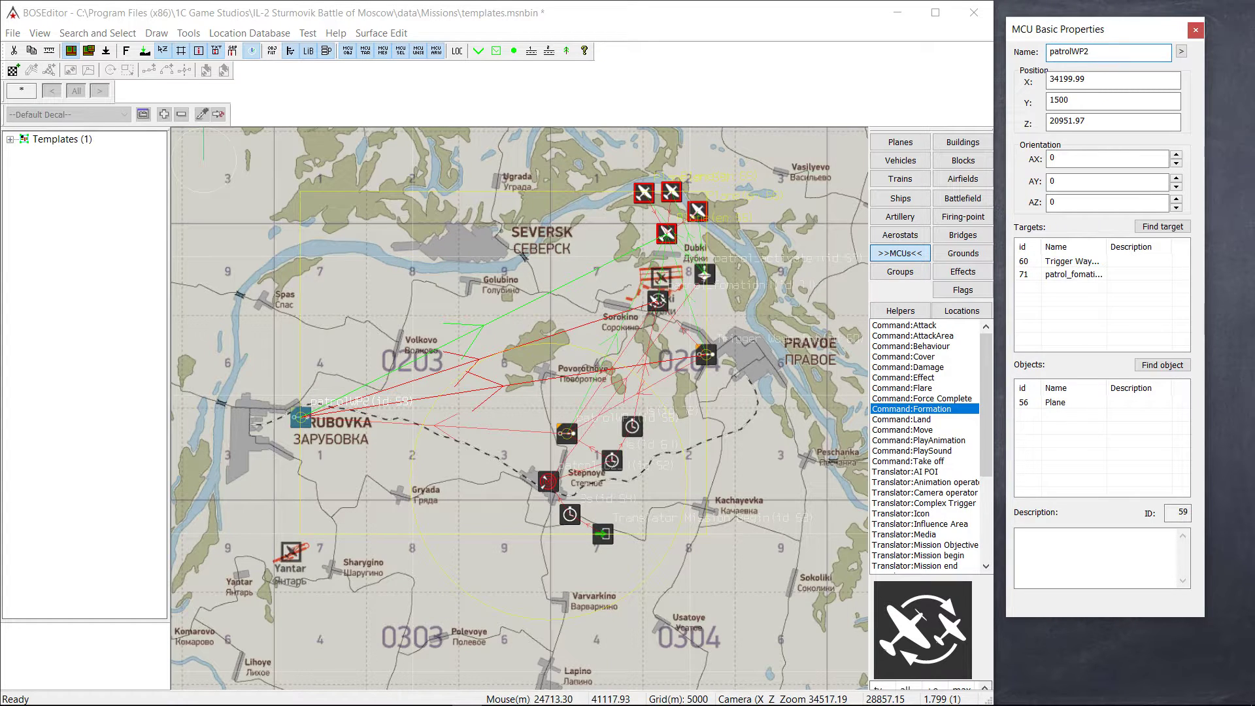
left_click(711, 391)
Rename the eastern waypoint beside Pravoe as patrolWP3 and save the mission
left_click(708, 357)
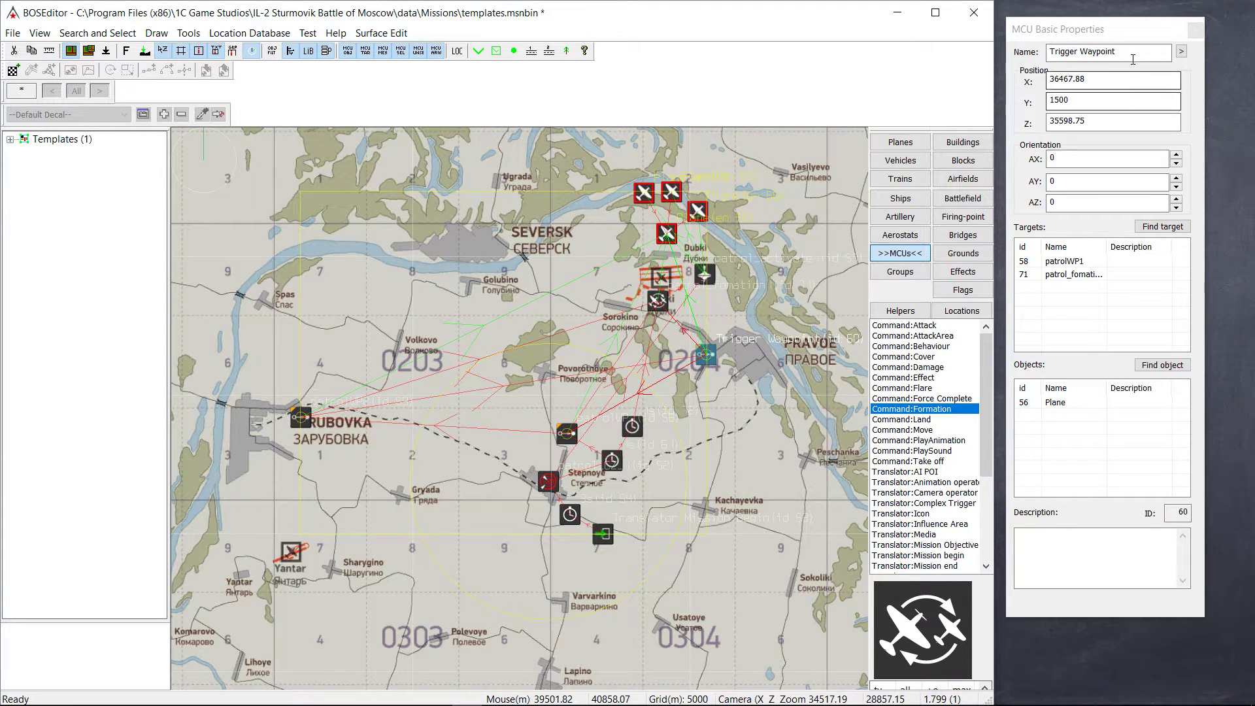
type("pa")
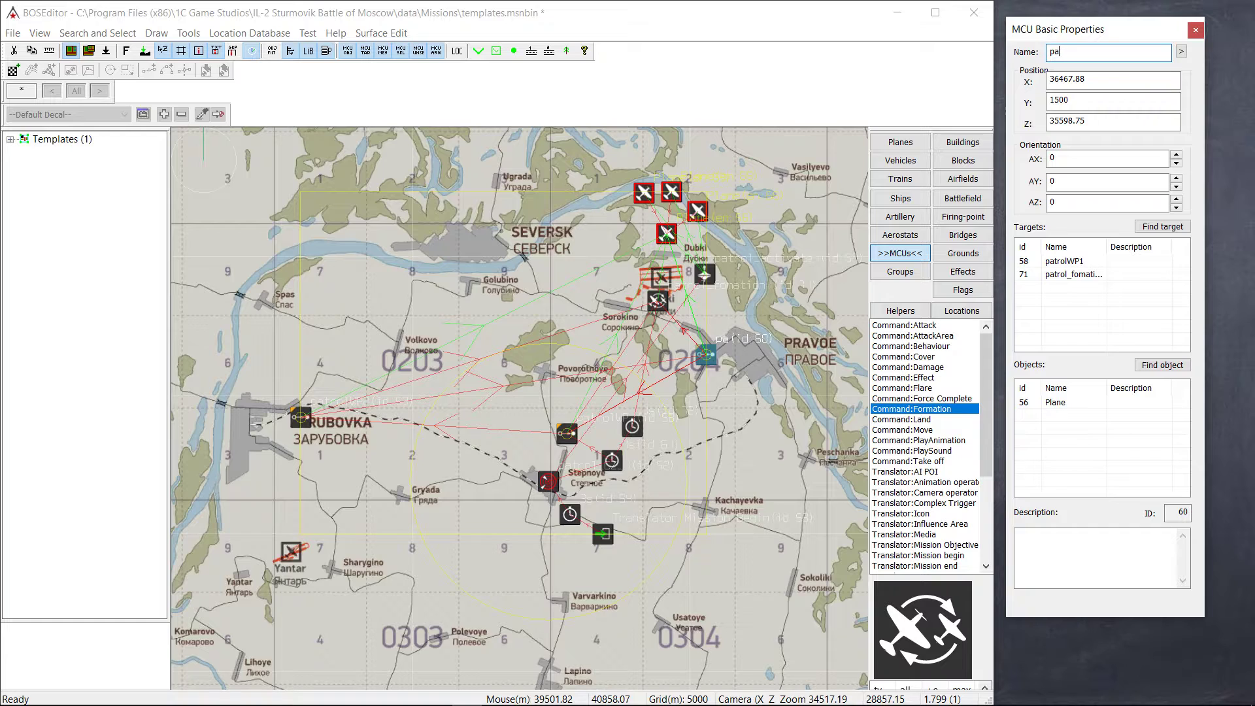
type("trolWP3")
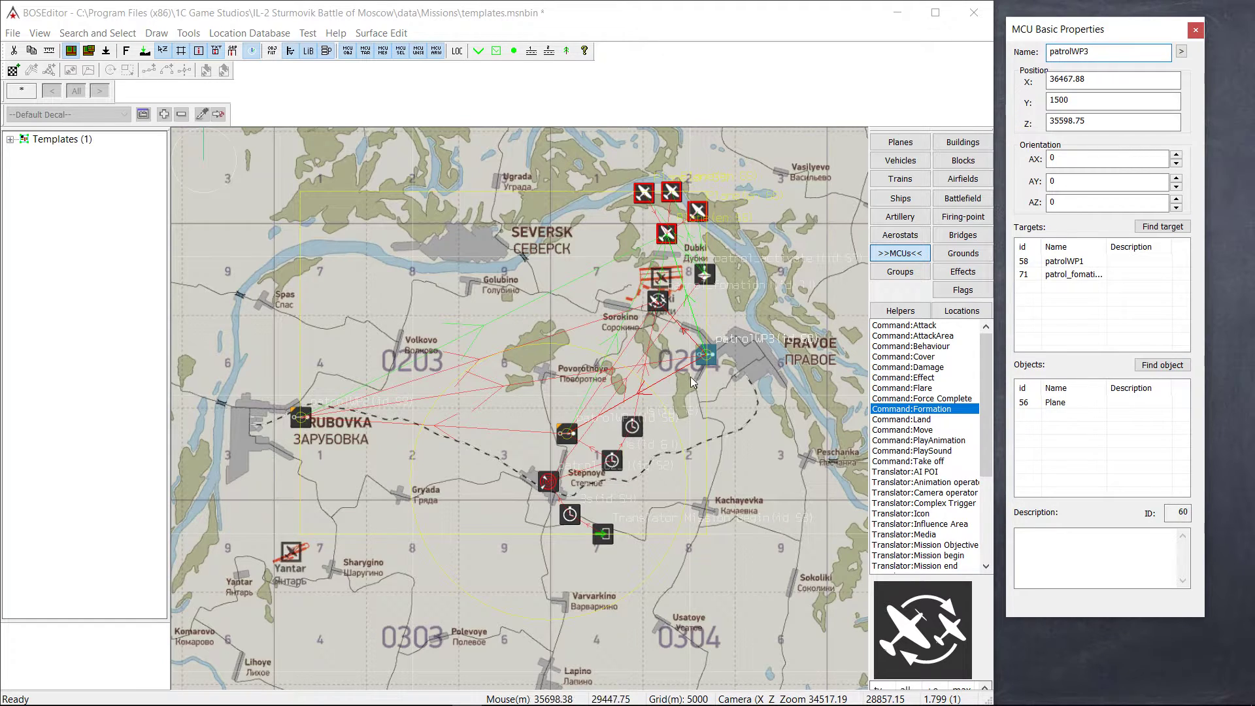
left_click(770, 410)
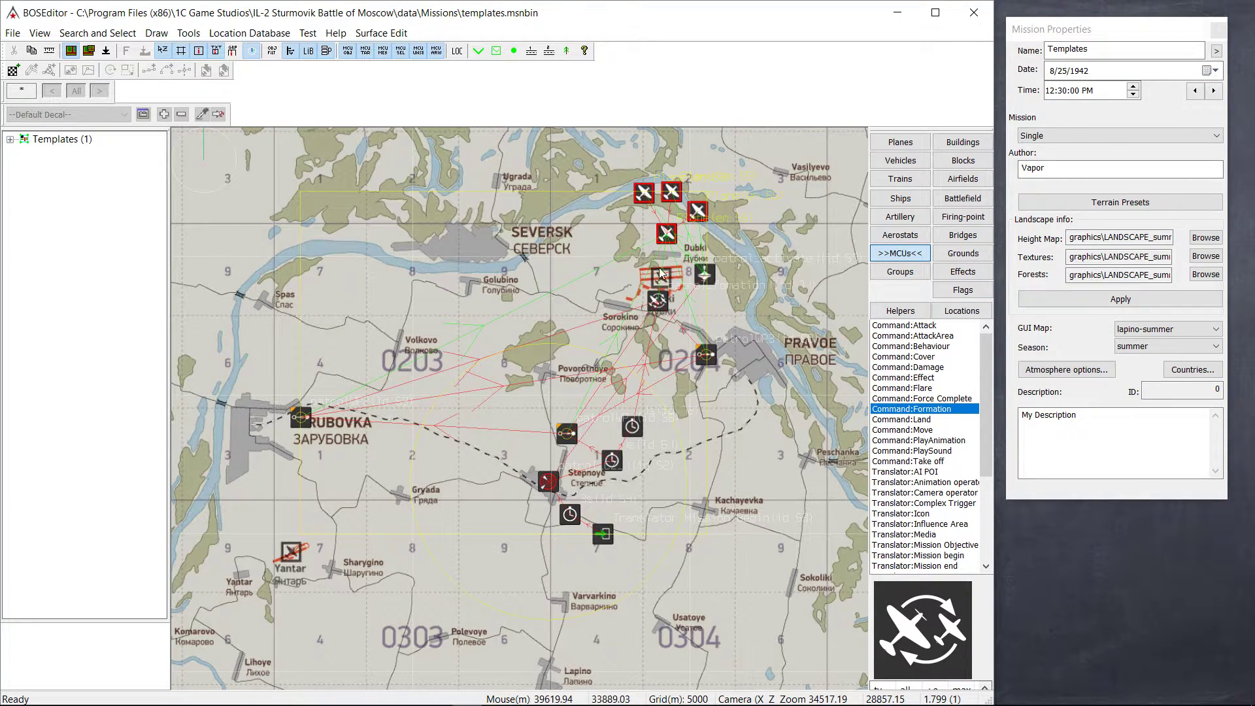
key("ctrl+s")
double_click(657, 299)
left_click(553, 249)
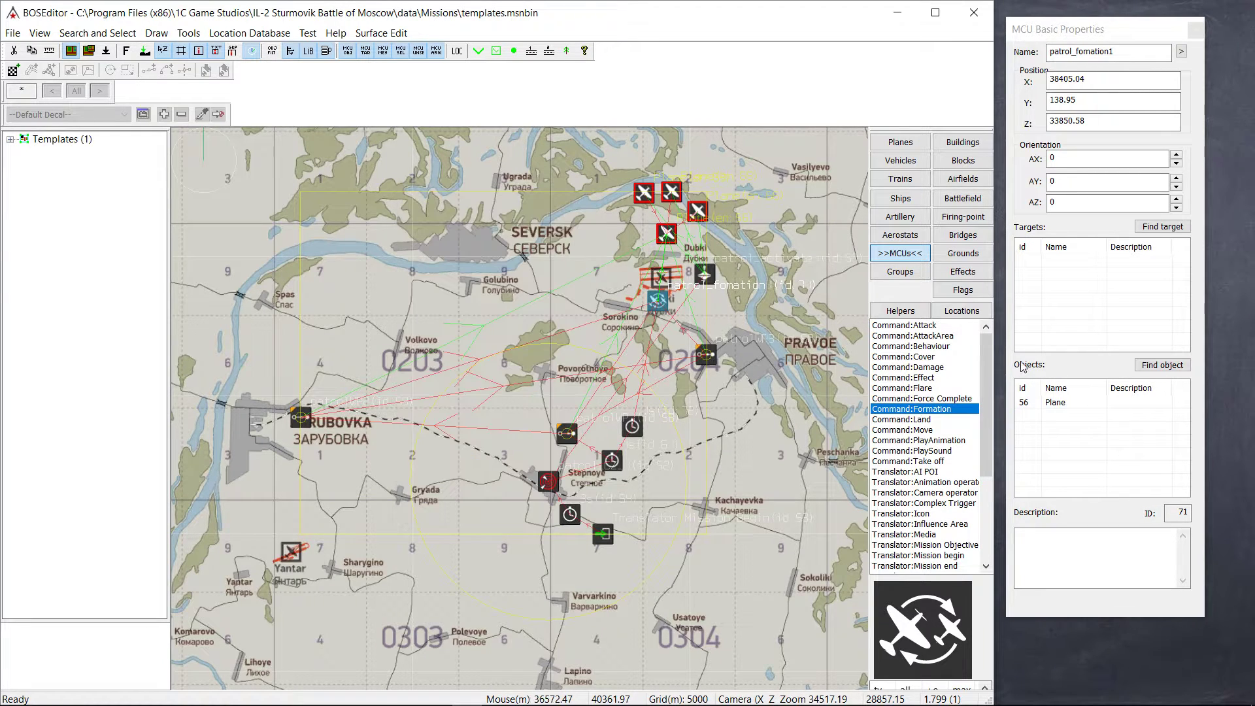
double_click(1044, 275)
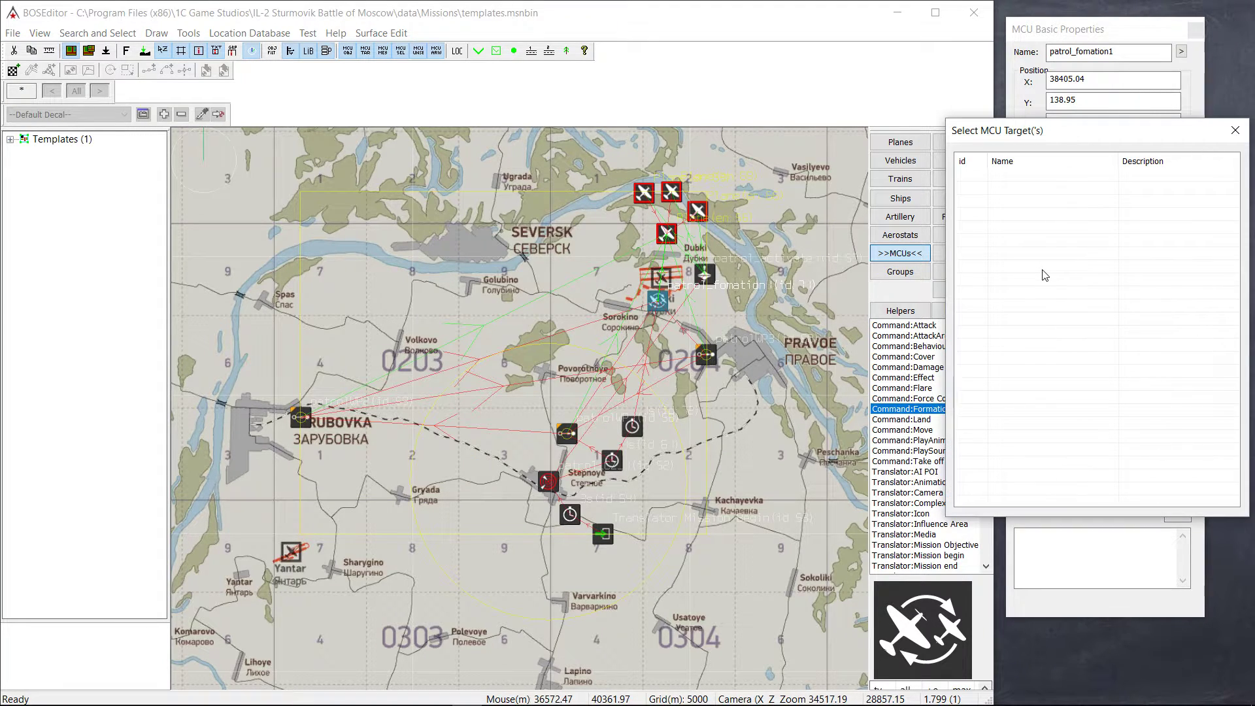
left_click(1235, 129)
Start adding an event to the bf109f4 plane just north of Dubki and open its list of possible targets
left_click(666, 233)
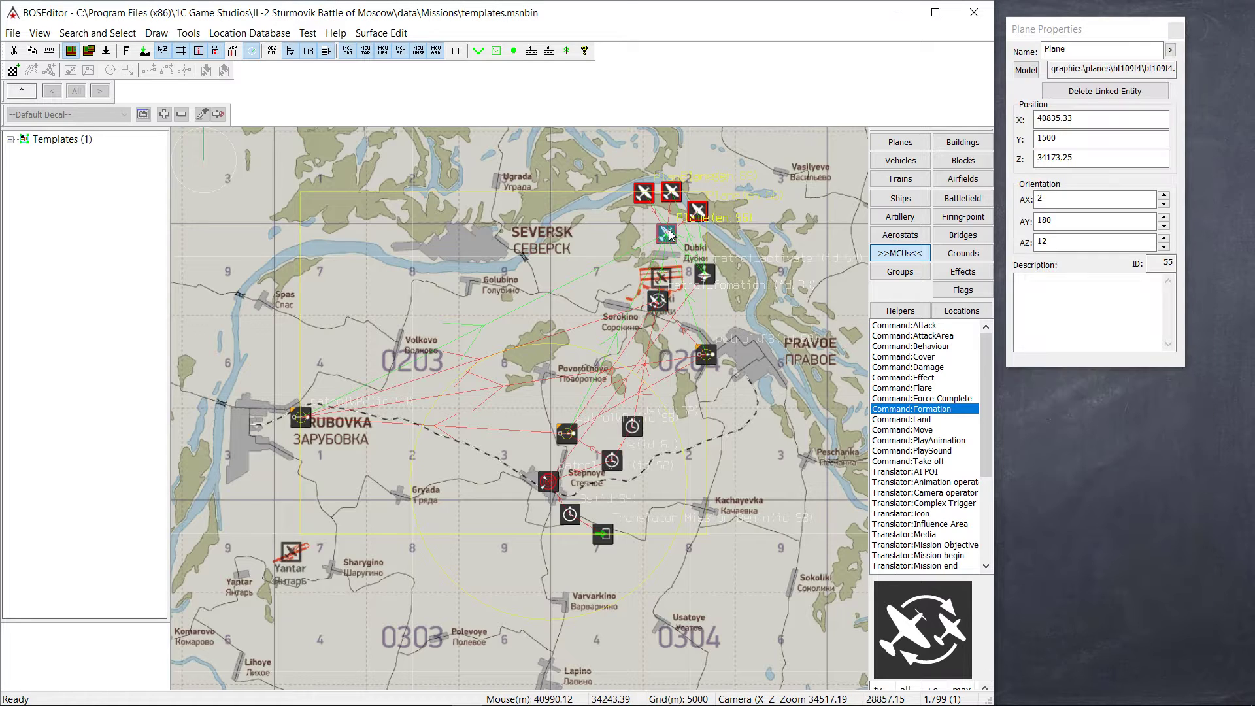
left_click(1170, 50)
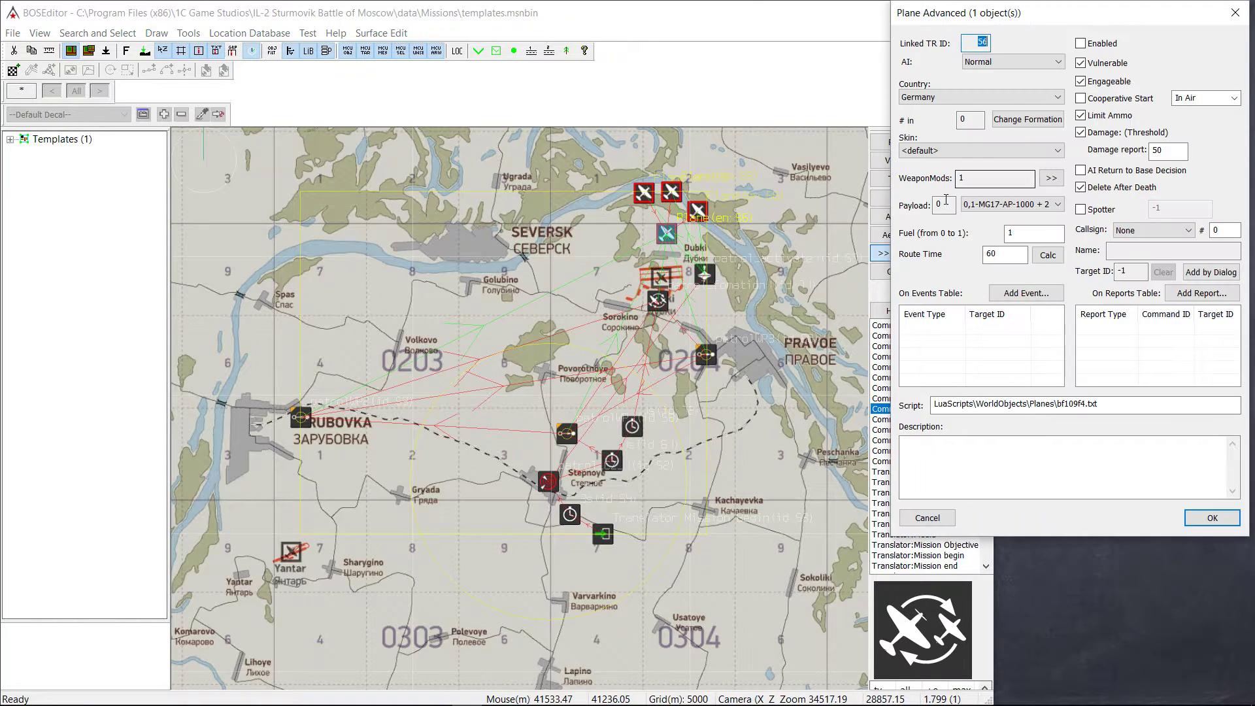
left_click(1026, 293)
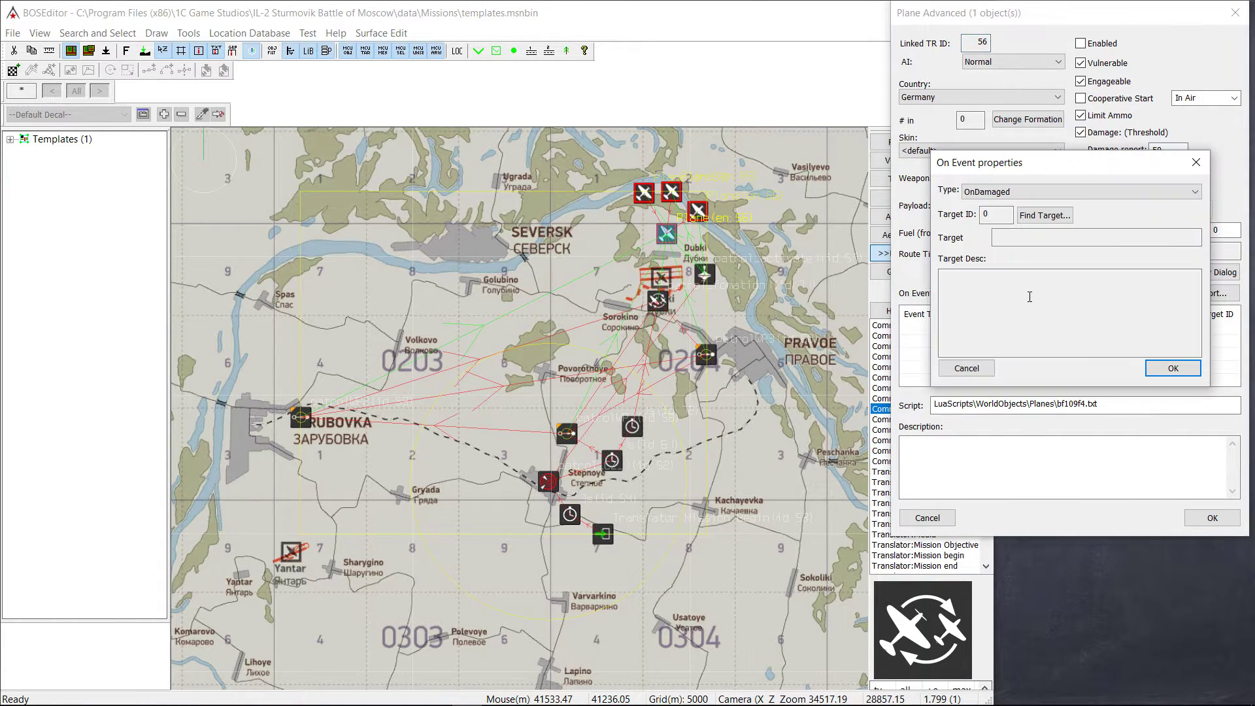
left_click(1047, 210)
left_click_drag(994, 73, 892, 185)
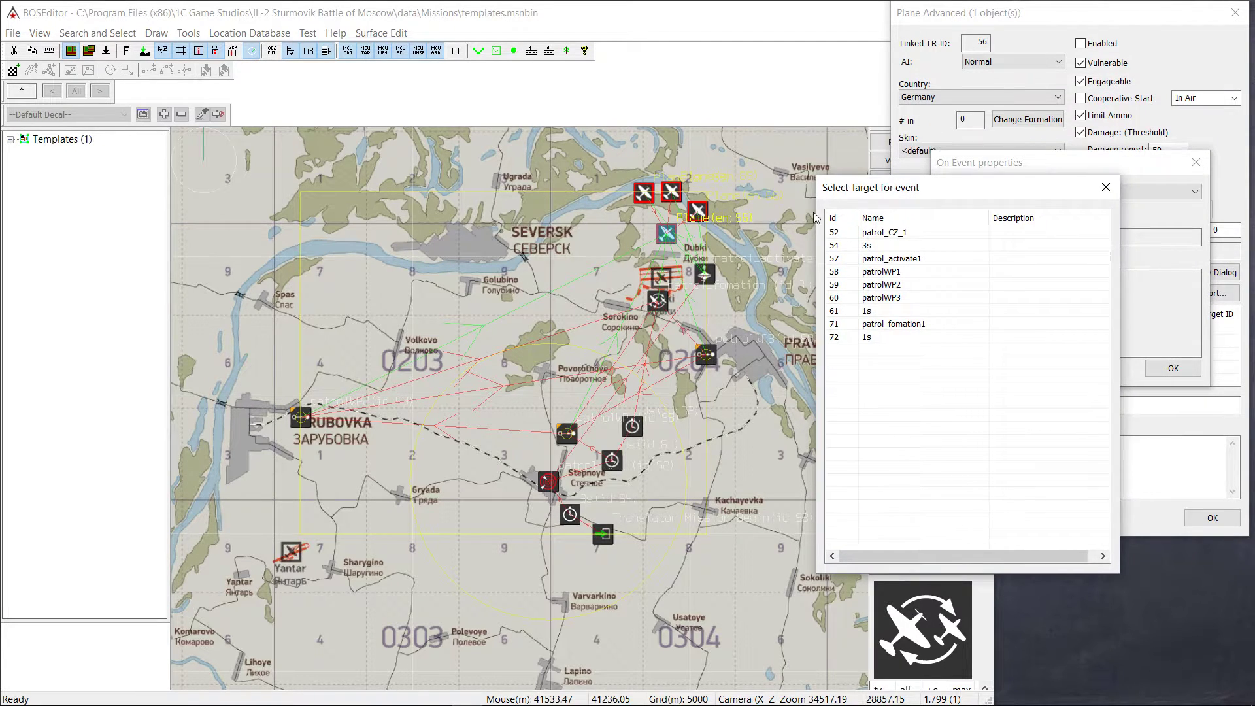
Examine the check zone, activate, waypoint and formation names in the event target list, and leave without adding an event
left_click(887, 263)
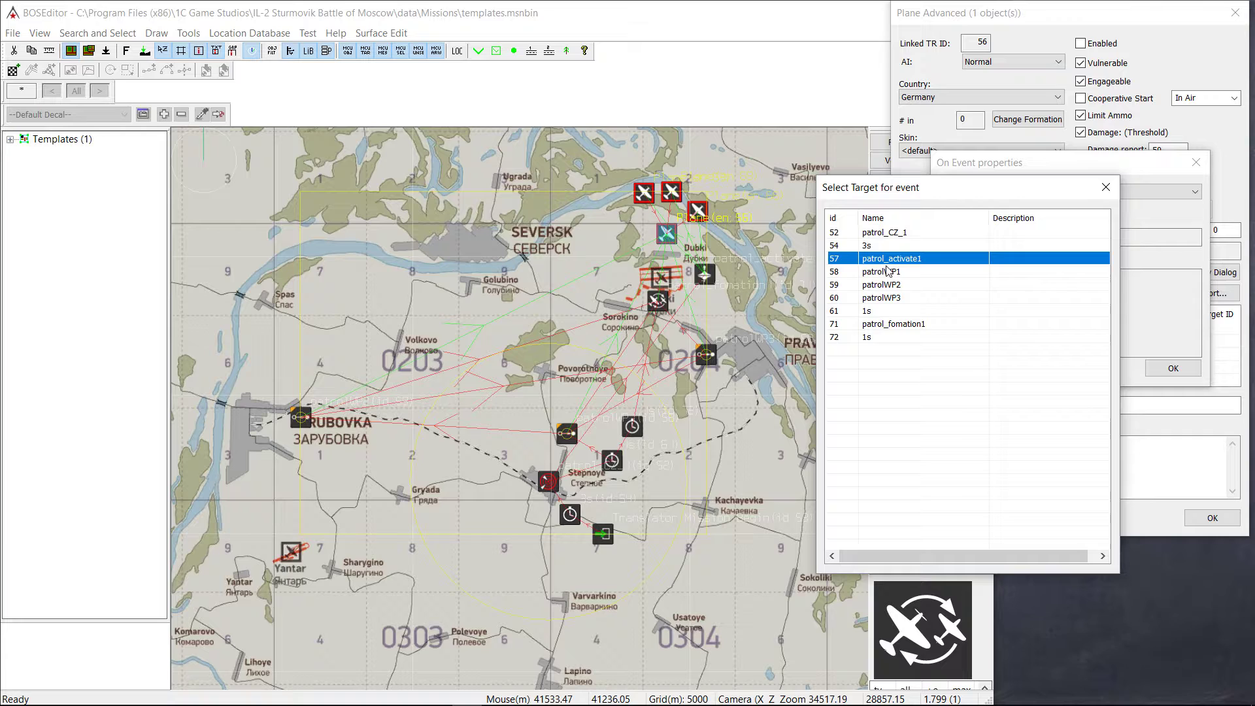
left_click(888, 300)
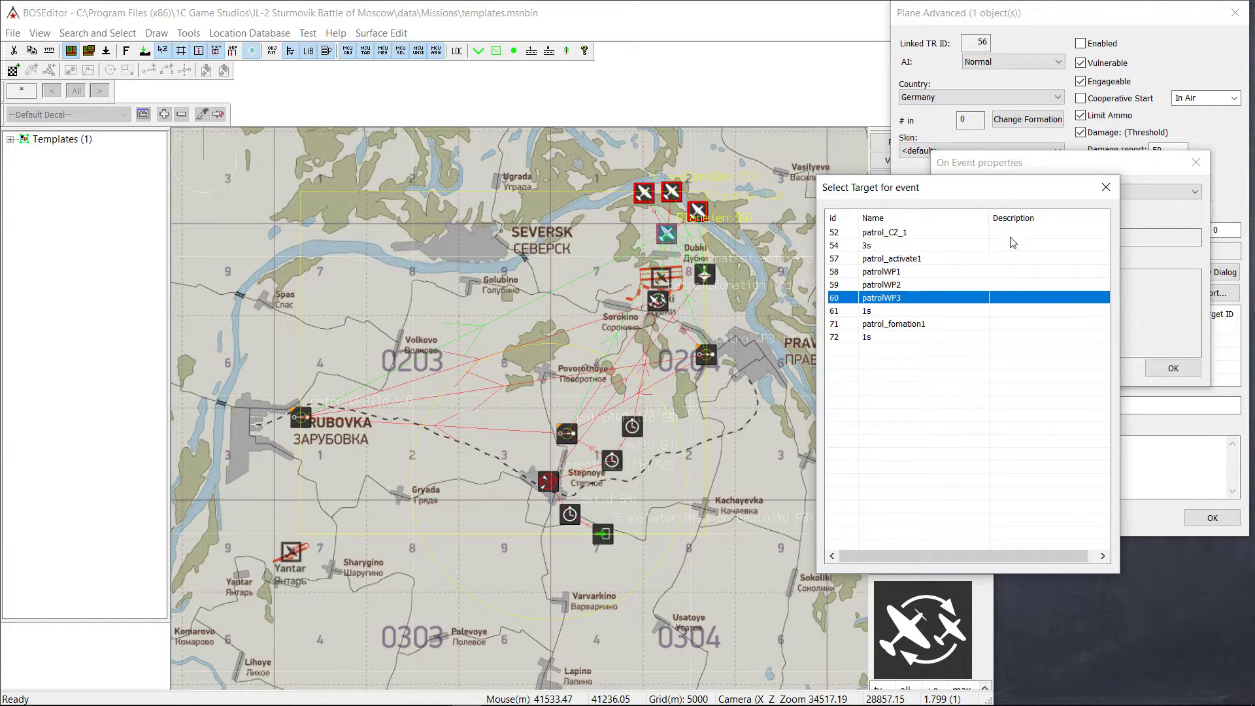
left_click(833, 235)
left_click(834, 262)
left_click(844, 325)
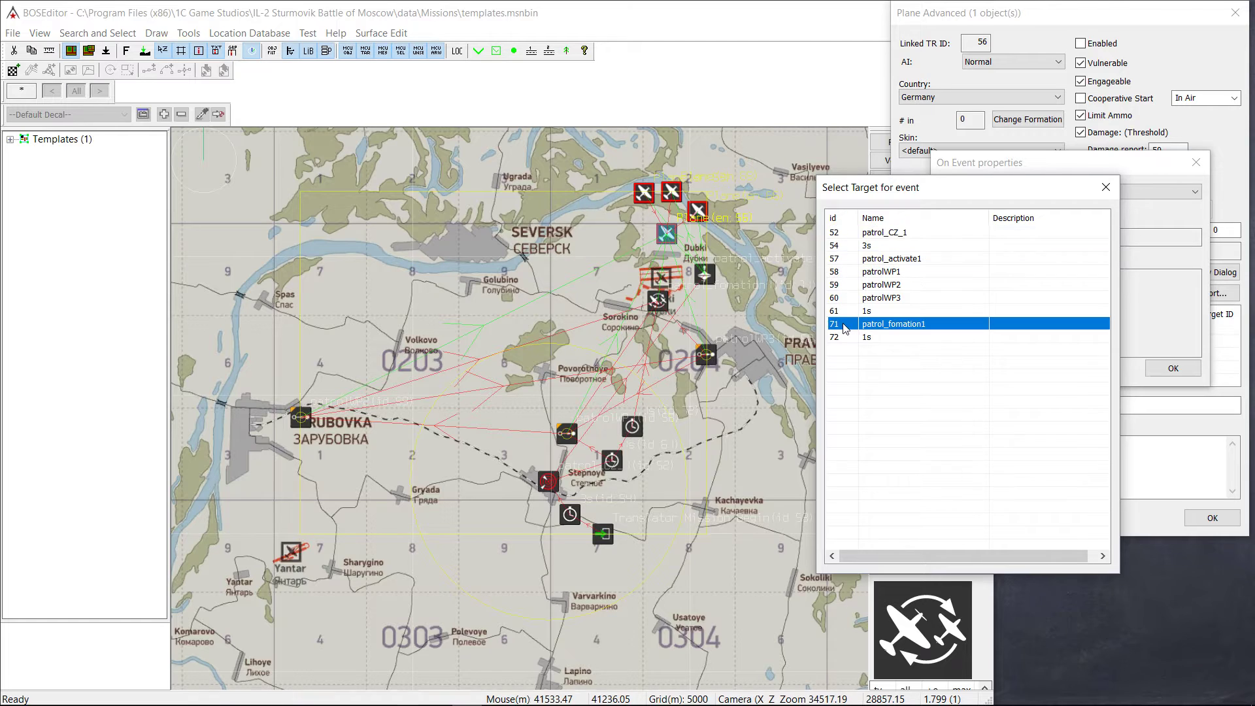
left_click(867, 274)
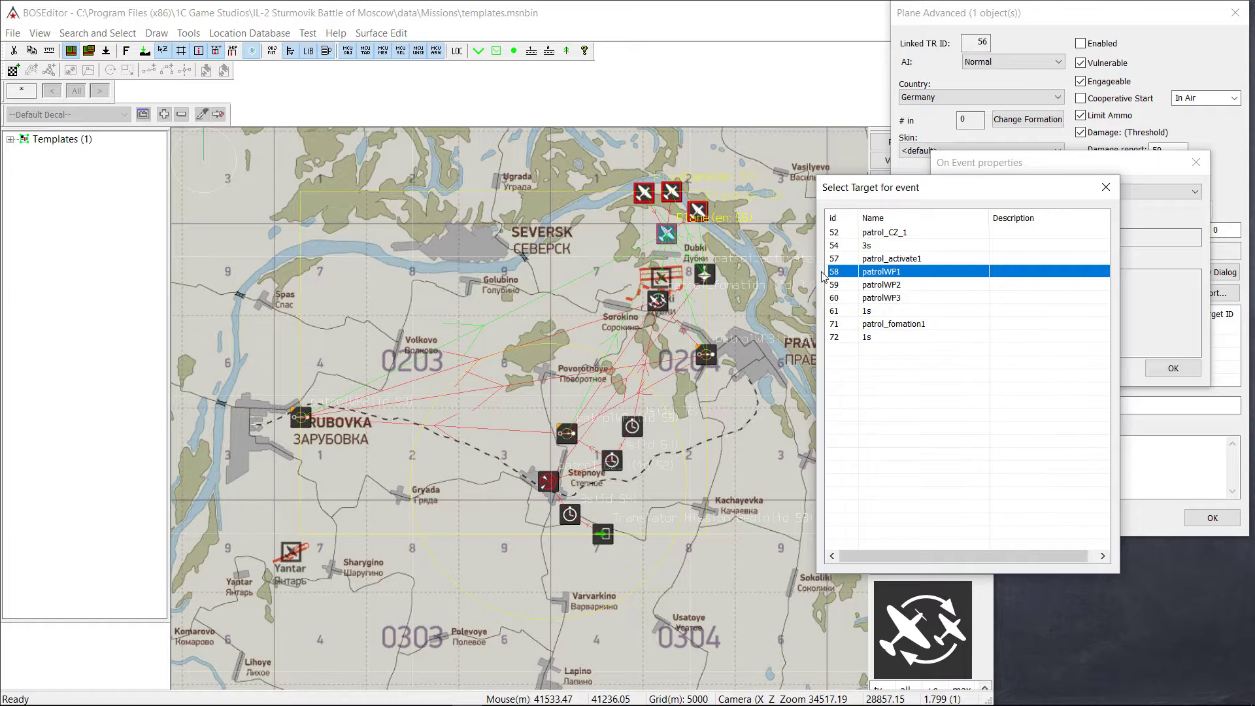
left_click(1105, 188)
left_click(1196, 162)
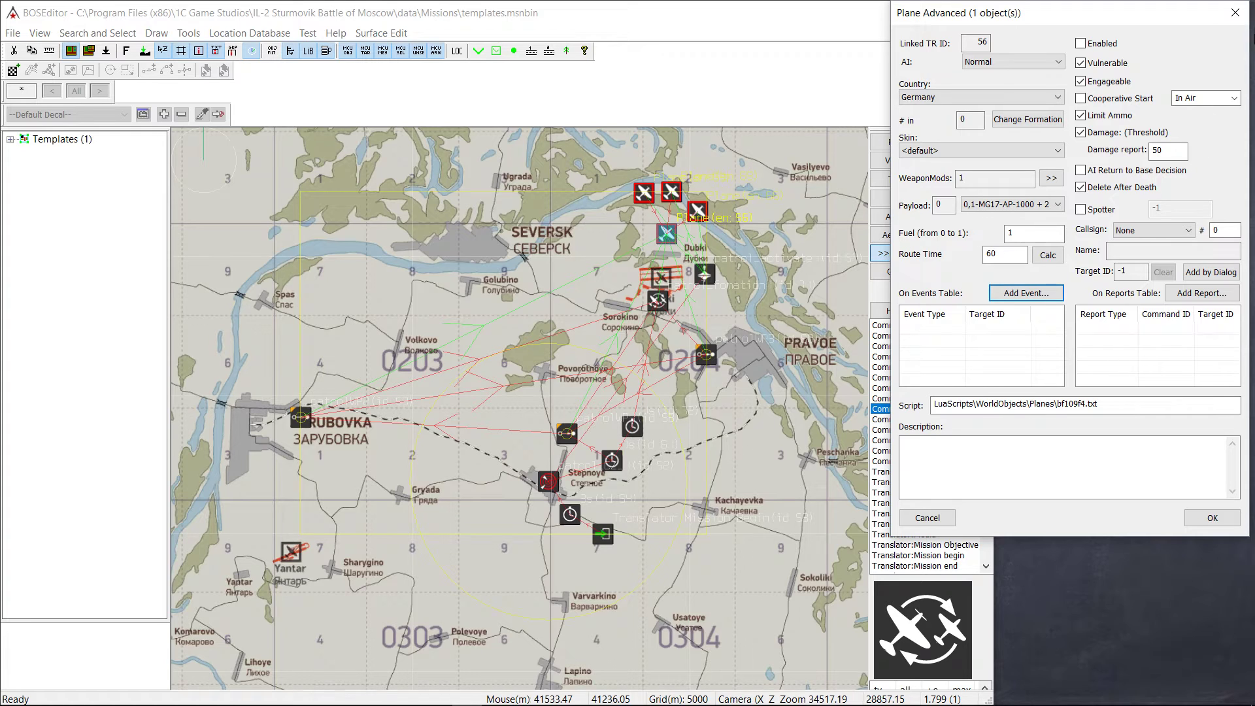
left_click(1235, 13)
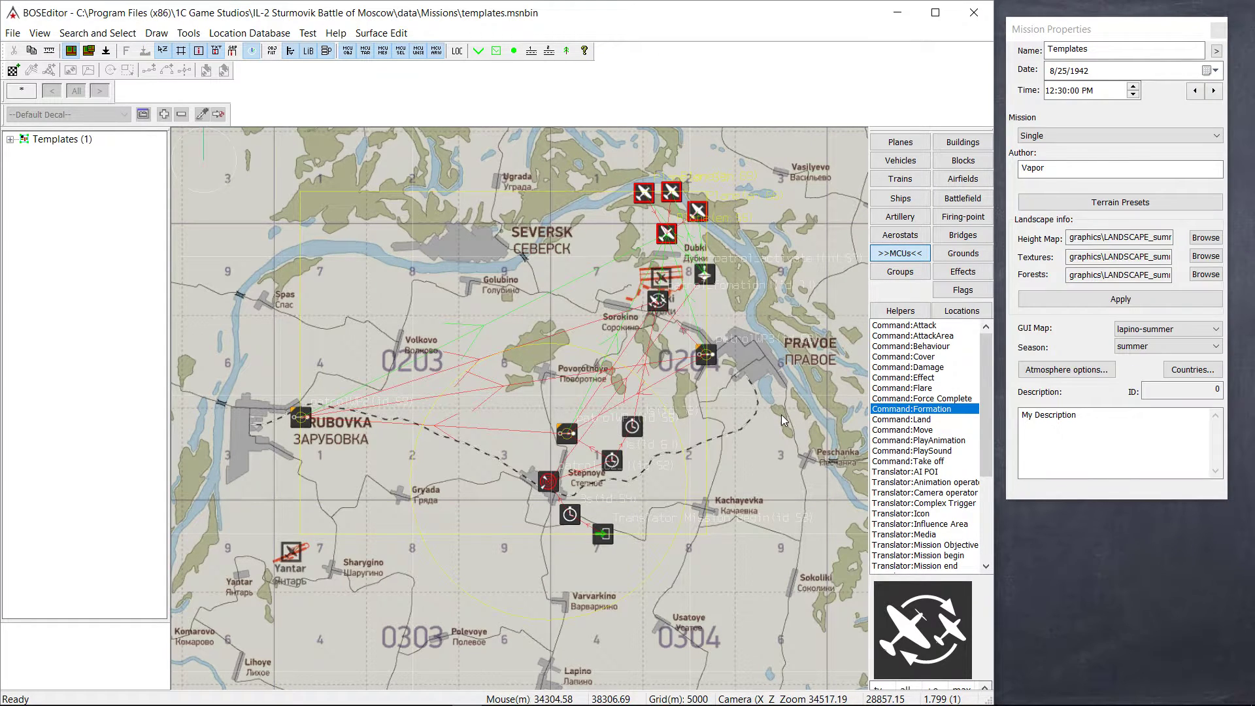
Group all the patrol planes, waypoints, timers and commands, and name the group patrol_109f4_4x
left_click_drag(252, 183, 794, 625)
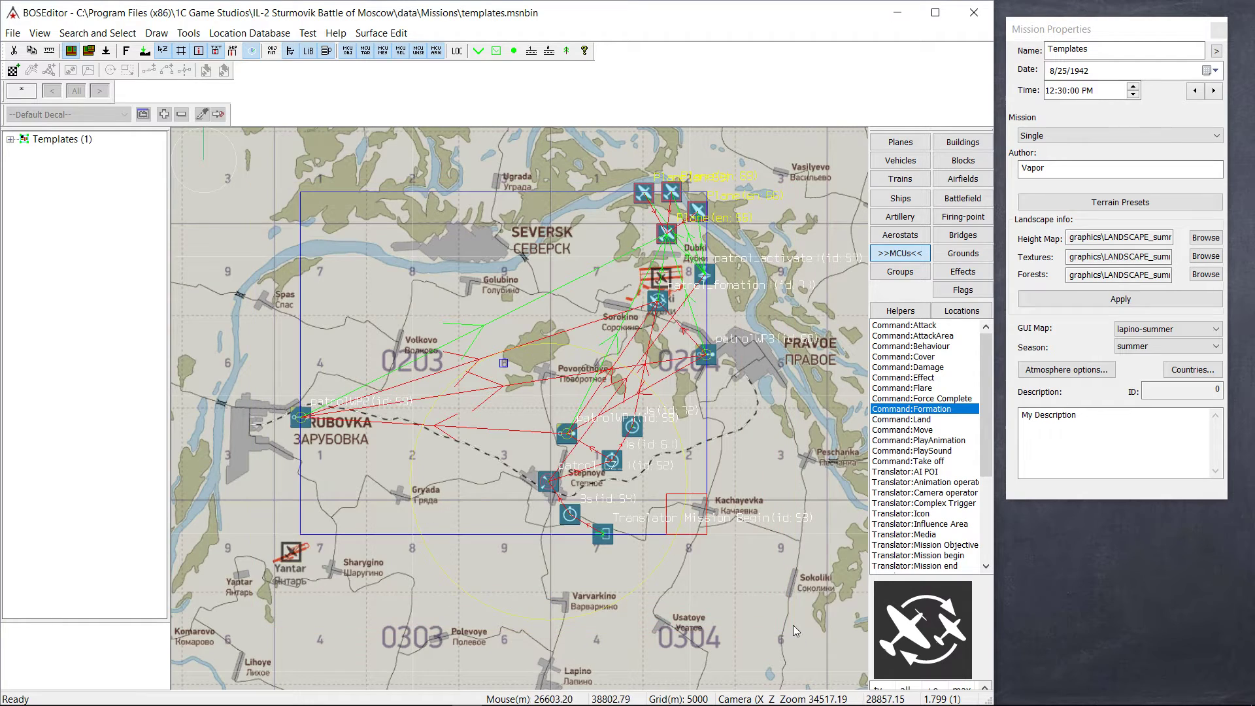
right_click(549, 387)
left_click(626, 177)
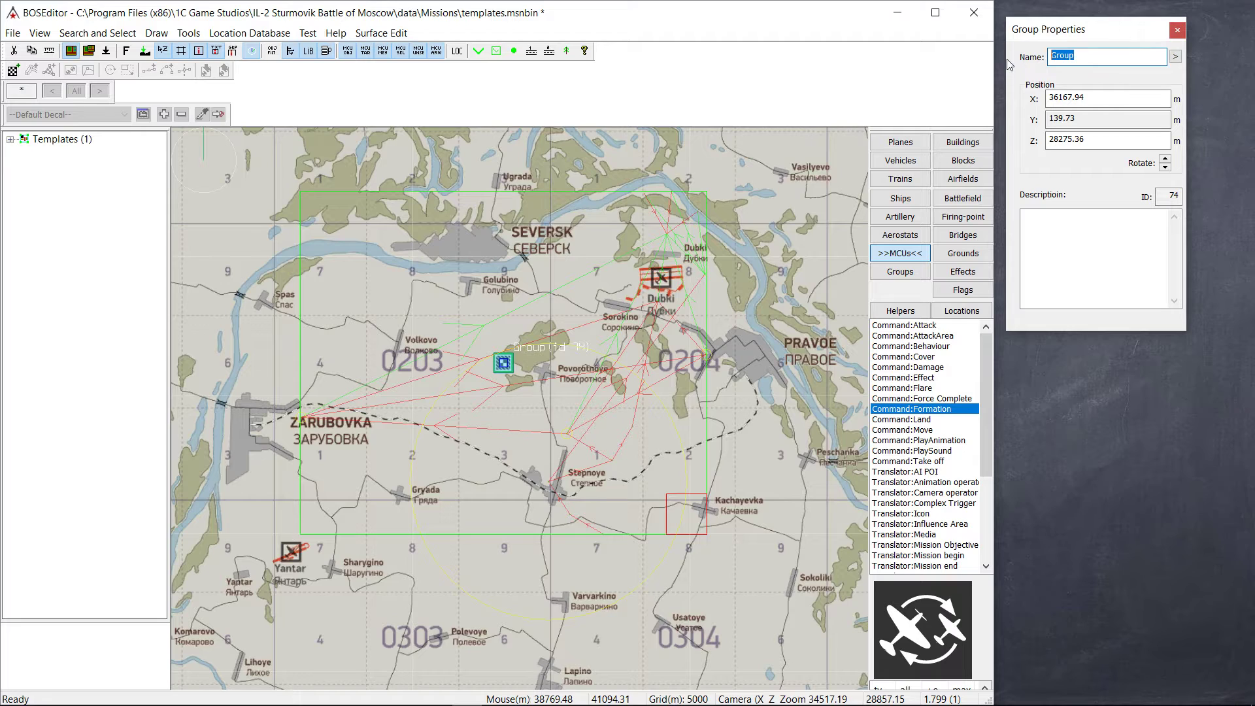
type("patrol_108")
left_click(912, 336)
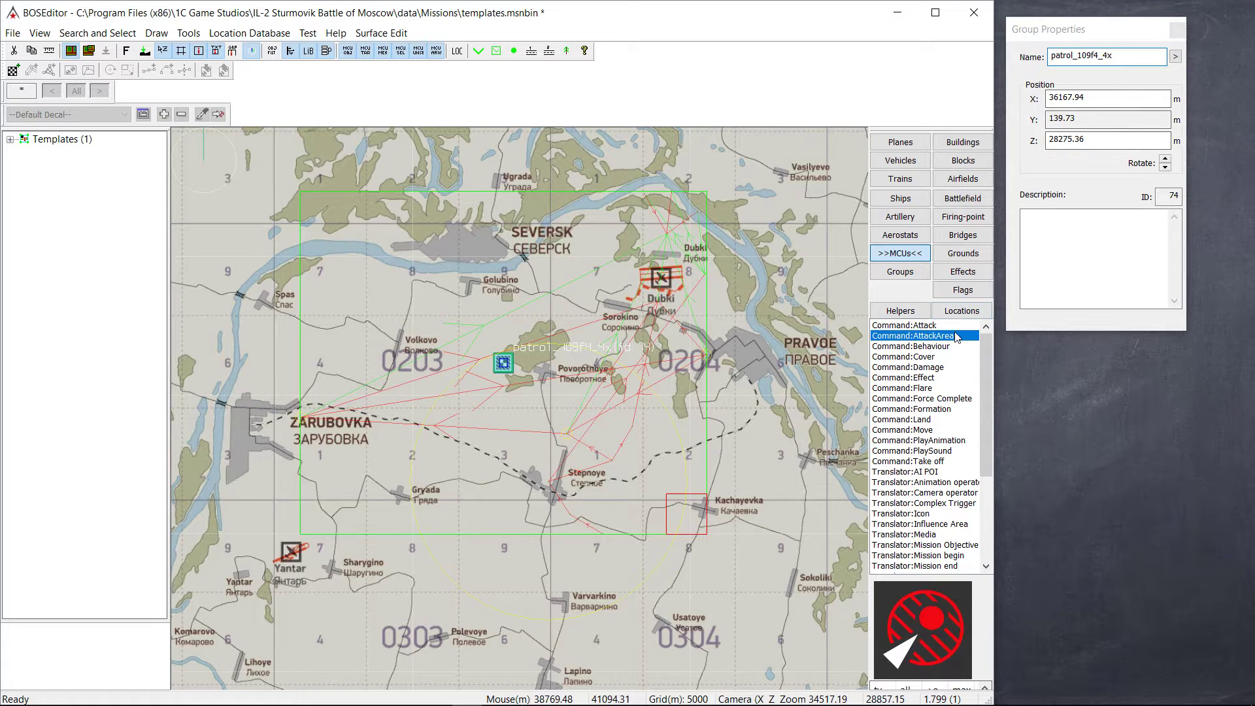
left_click(772, 349)
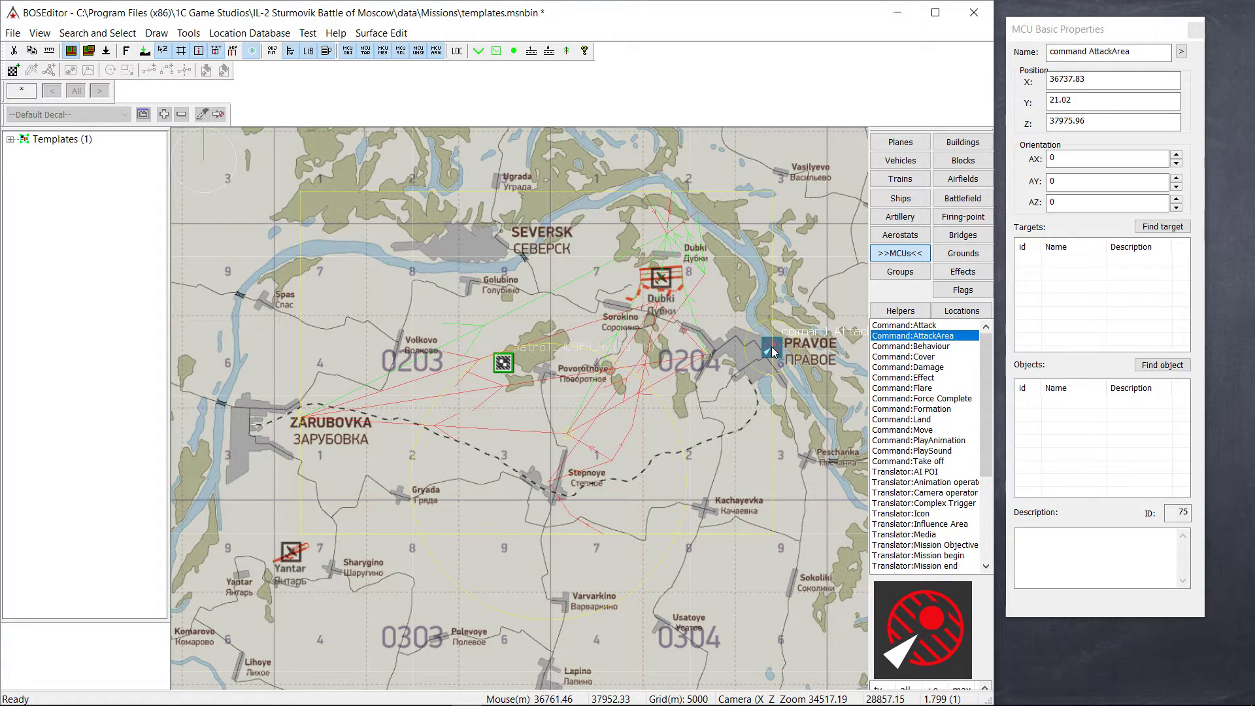
key("Delete")
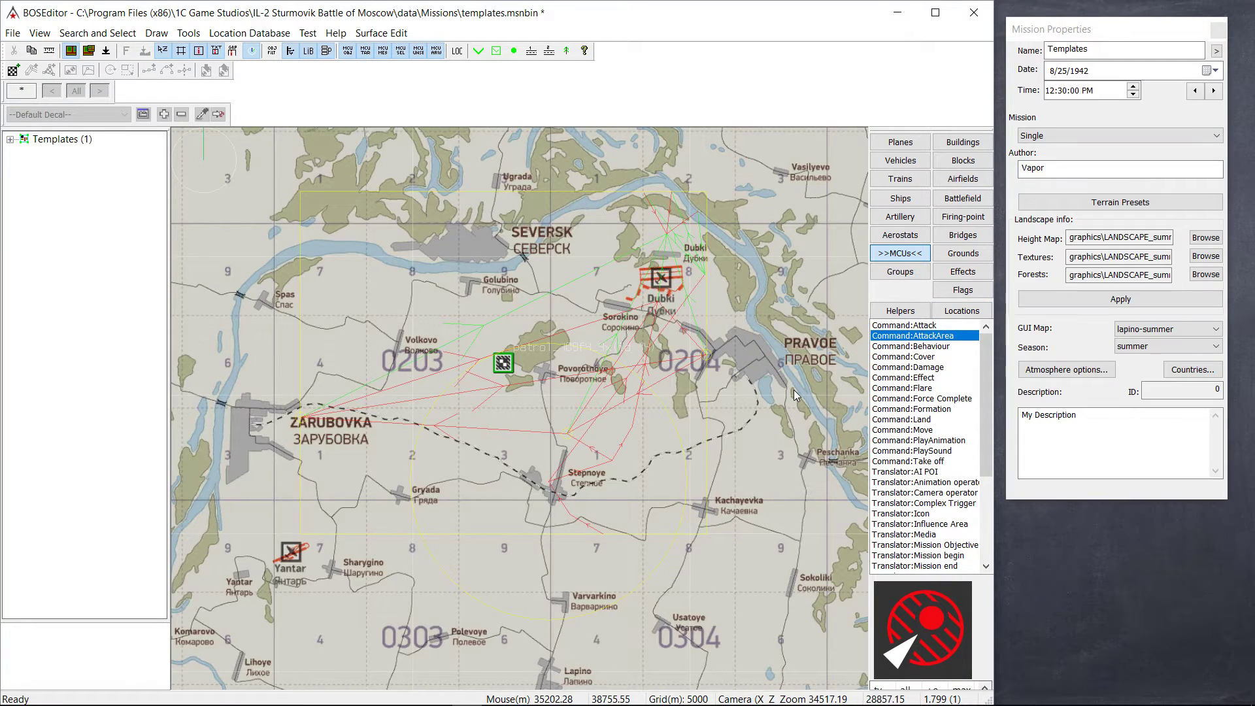
Start saving the patrol_109f4_4x group selection to a file and browse to the data\Template folder
left_click_drag(342, 255, 641, 494)
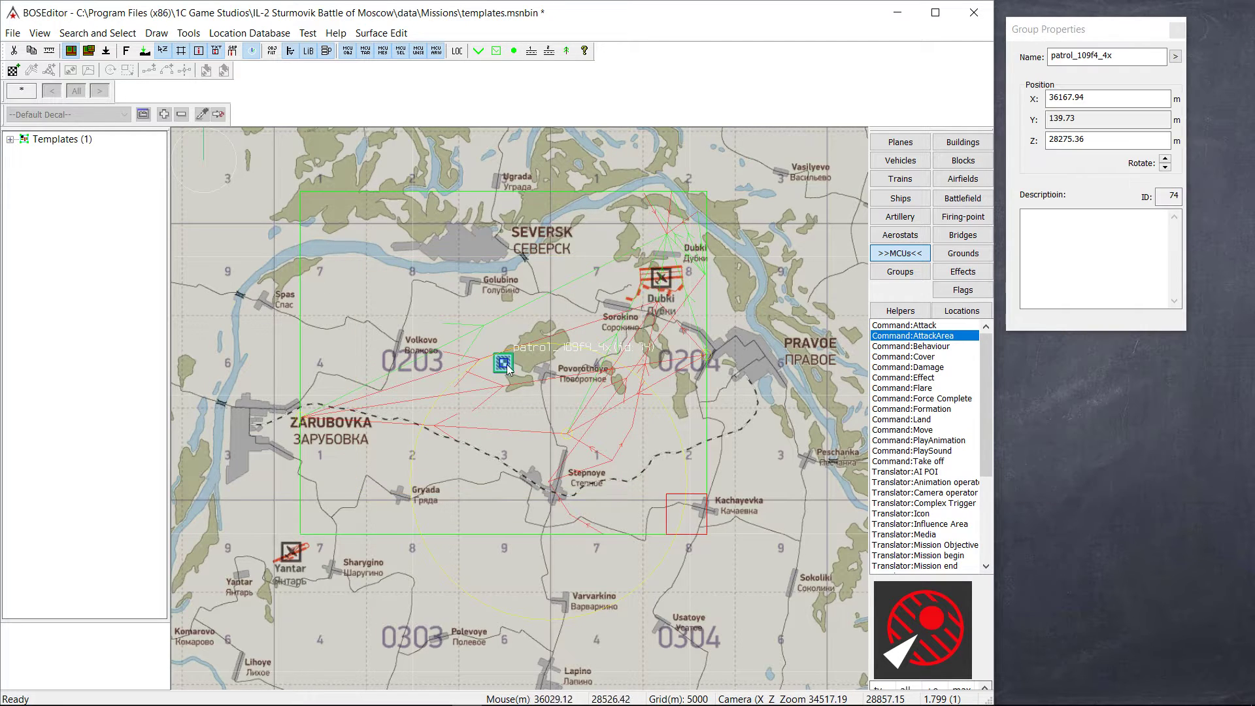
right_click(502, 361)
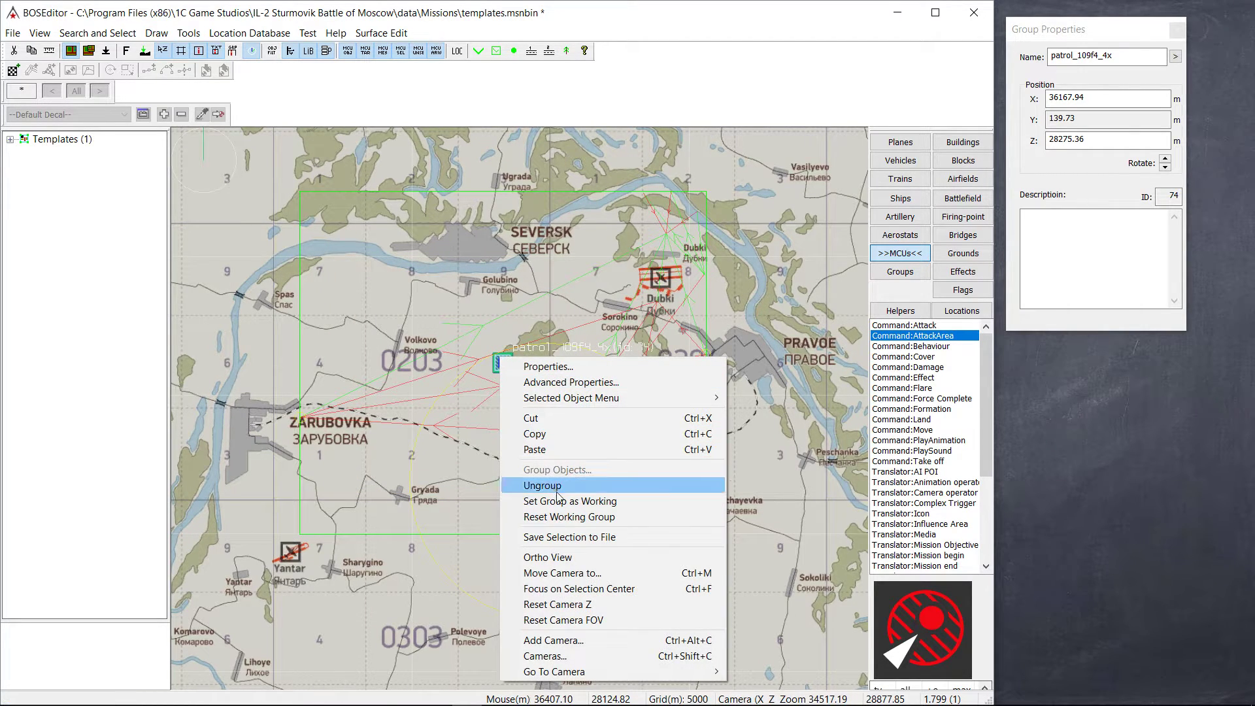
left_click(579, 537)
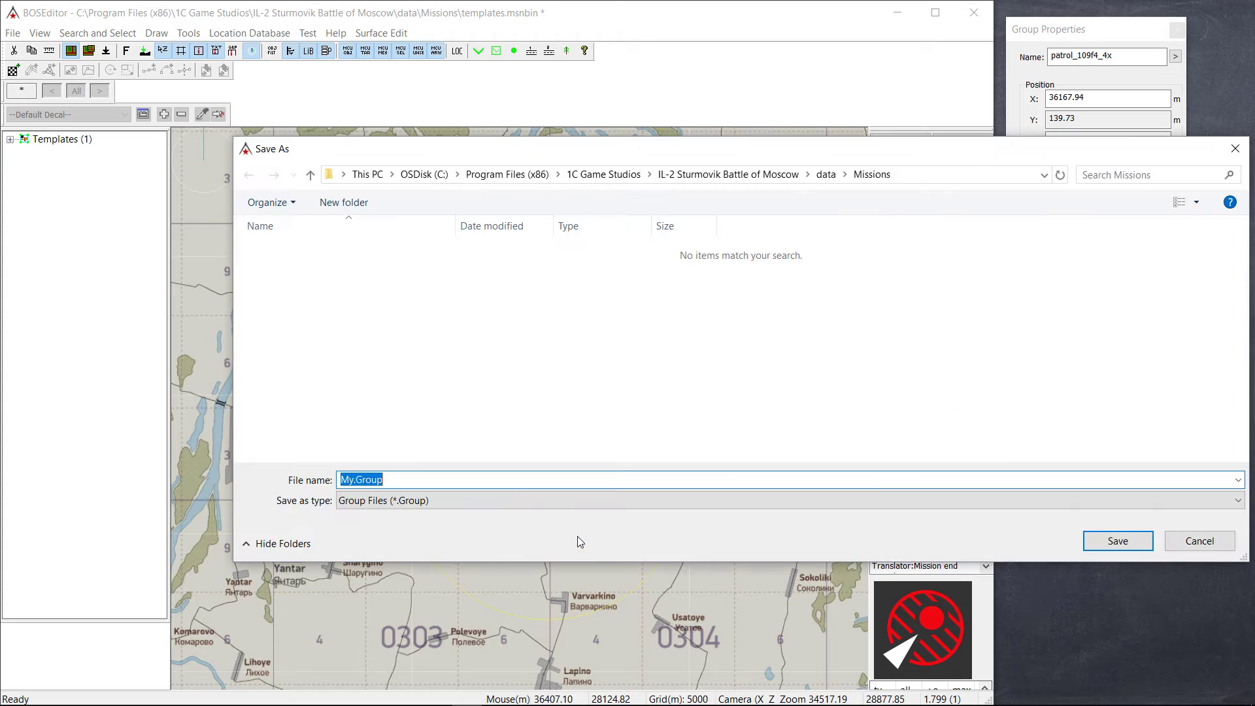
left_click(826, 176)
scroll(431, 425, "down", 2)
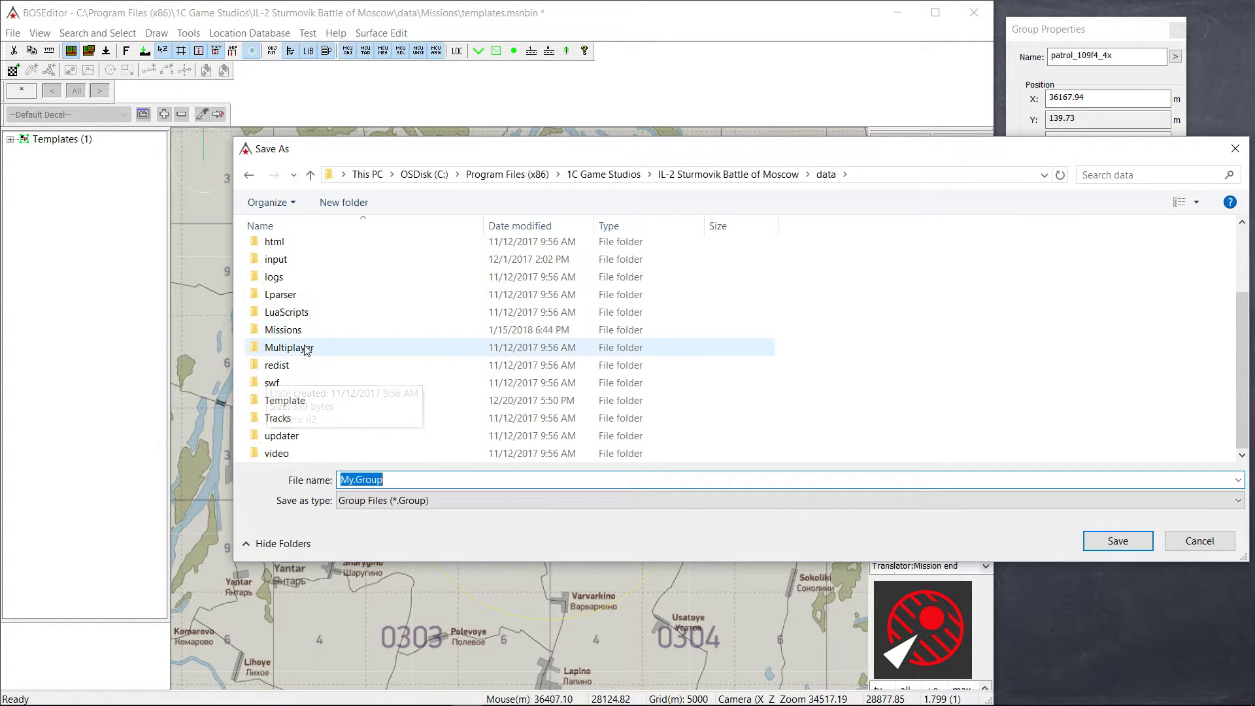
double_click(286, 400)
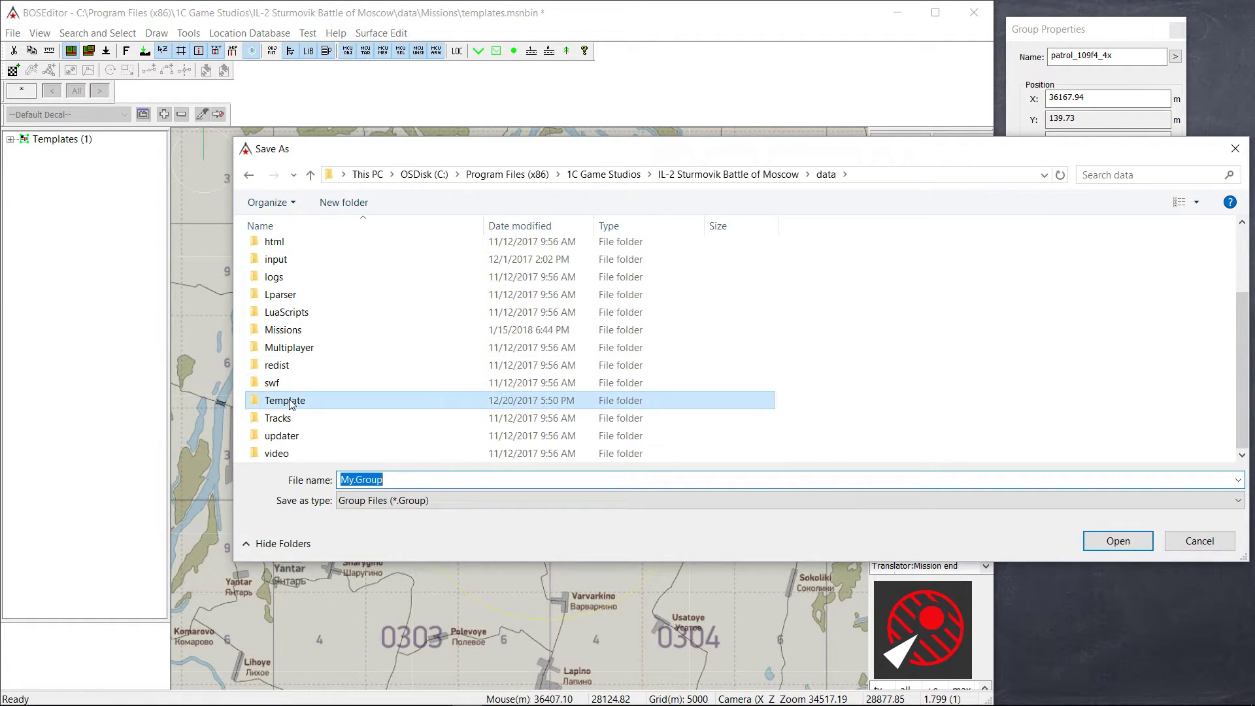
scroll(375, 351, "down", 4)
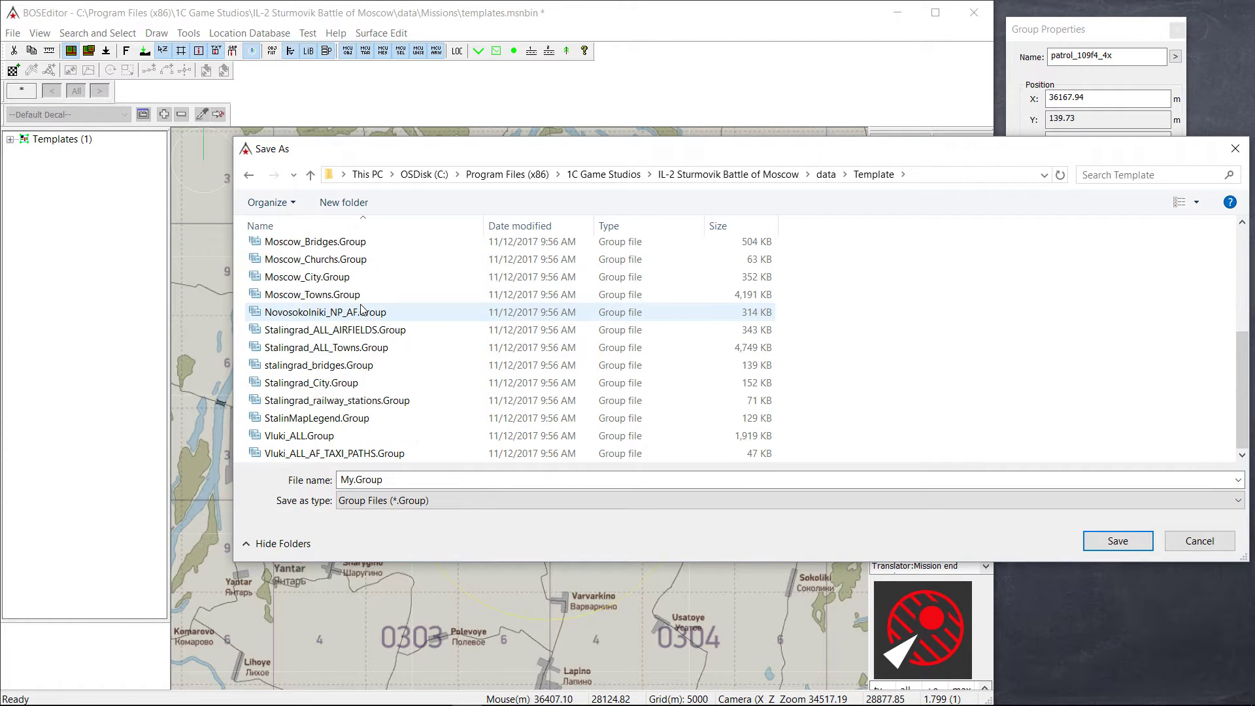
scroll(340, 314, "up", 4)
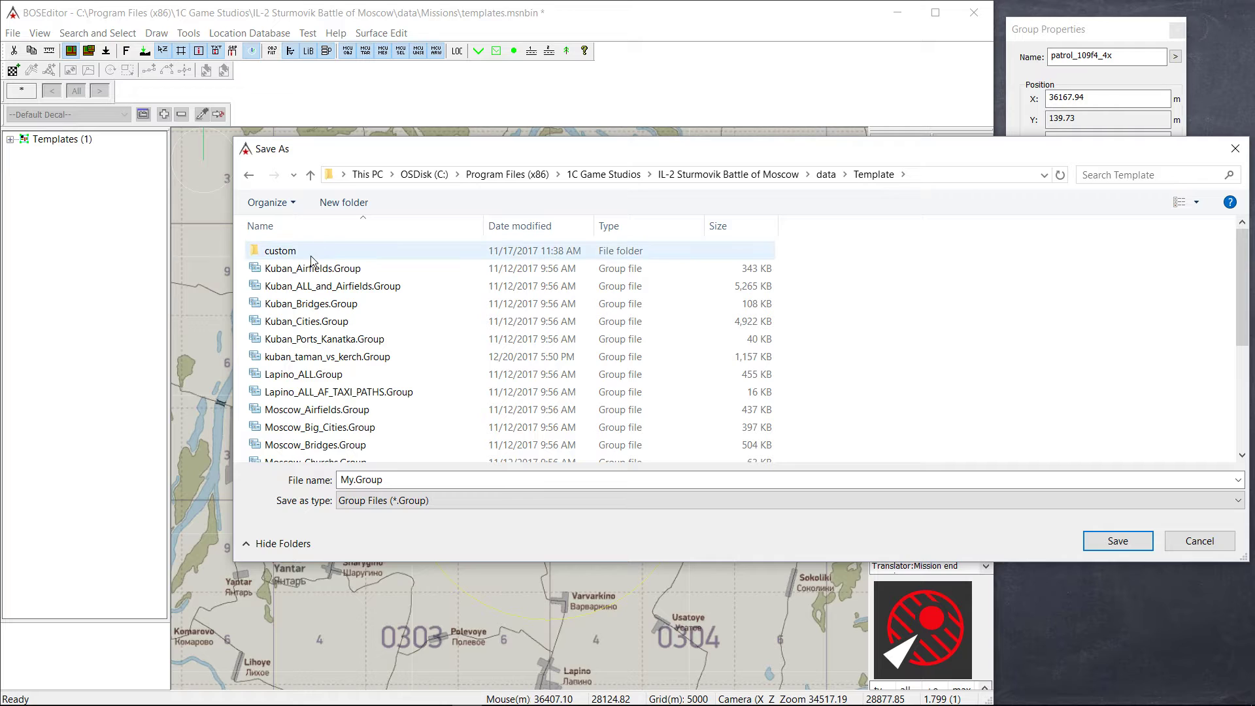
Create a folder named templates inside the Template folder
right_click(861, 253)
mouse_move(792, 443)
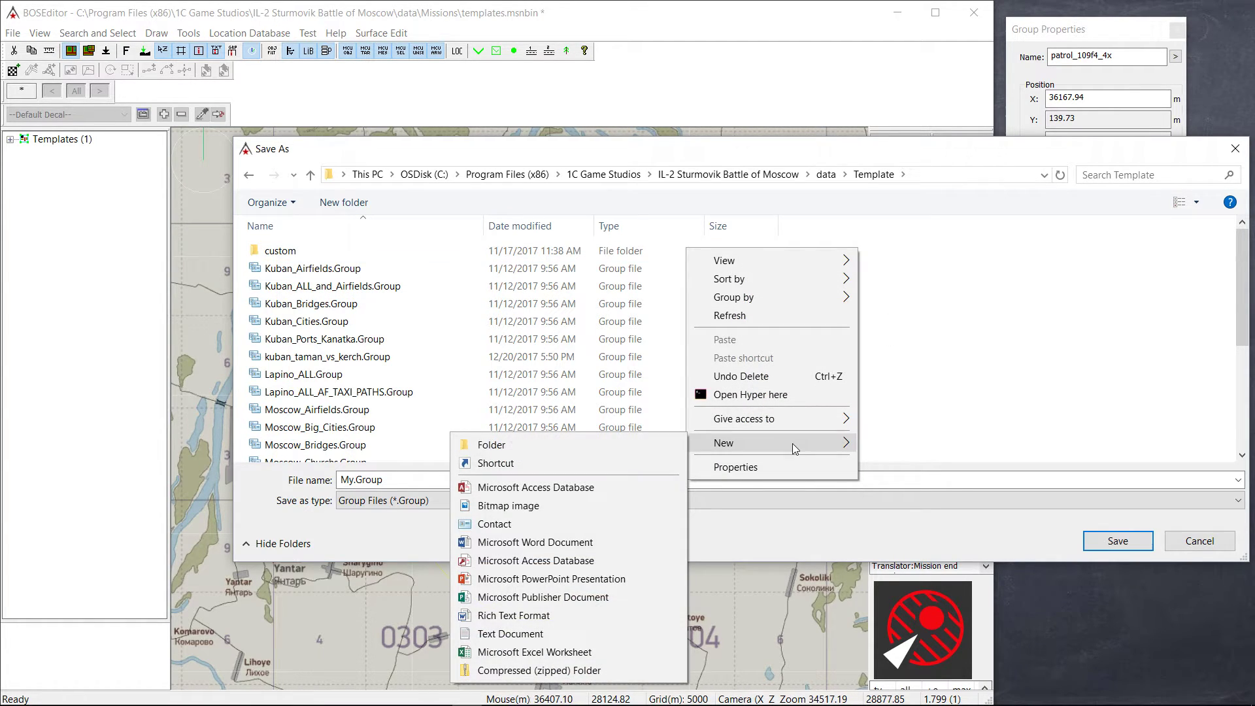
left_click(585, 447)
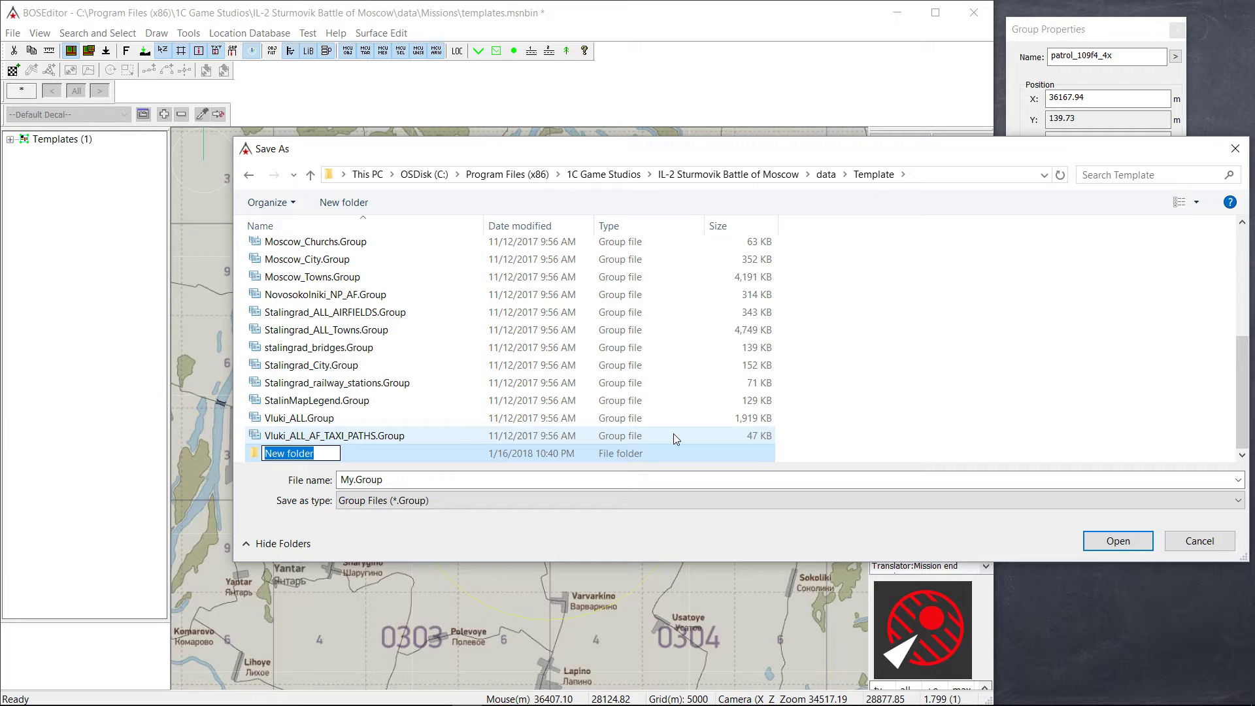
type("tr")
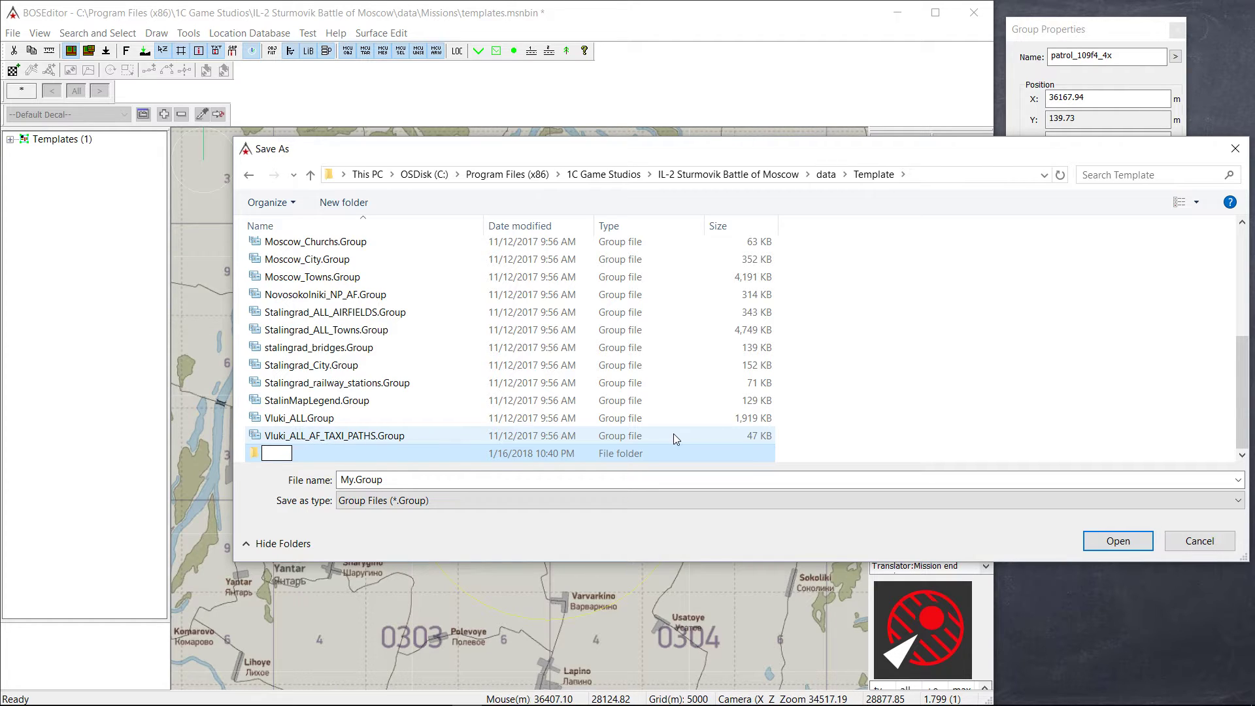
type("templates")
key("Return")
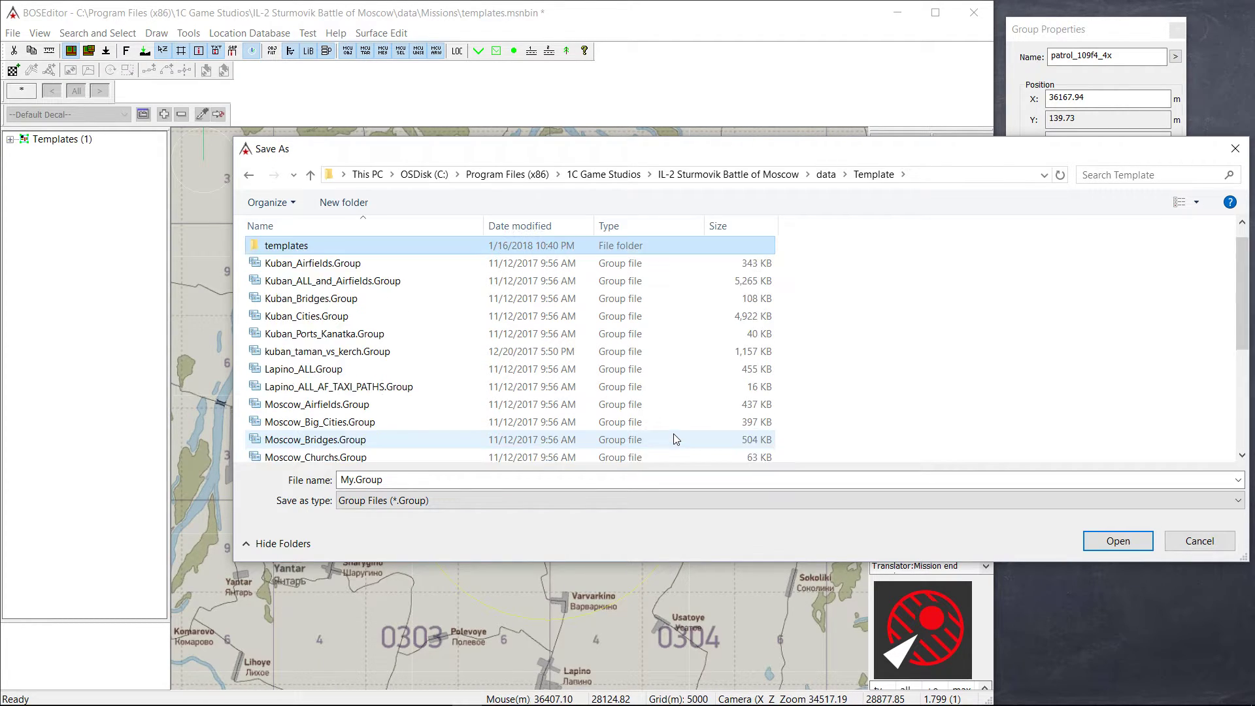
Save the group file in the templates folder under the name patrol_109f4_4x
double_click(302, 243)
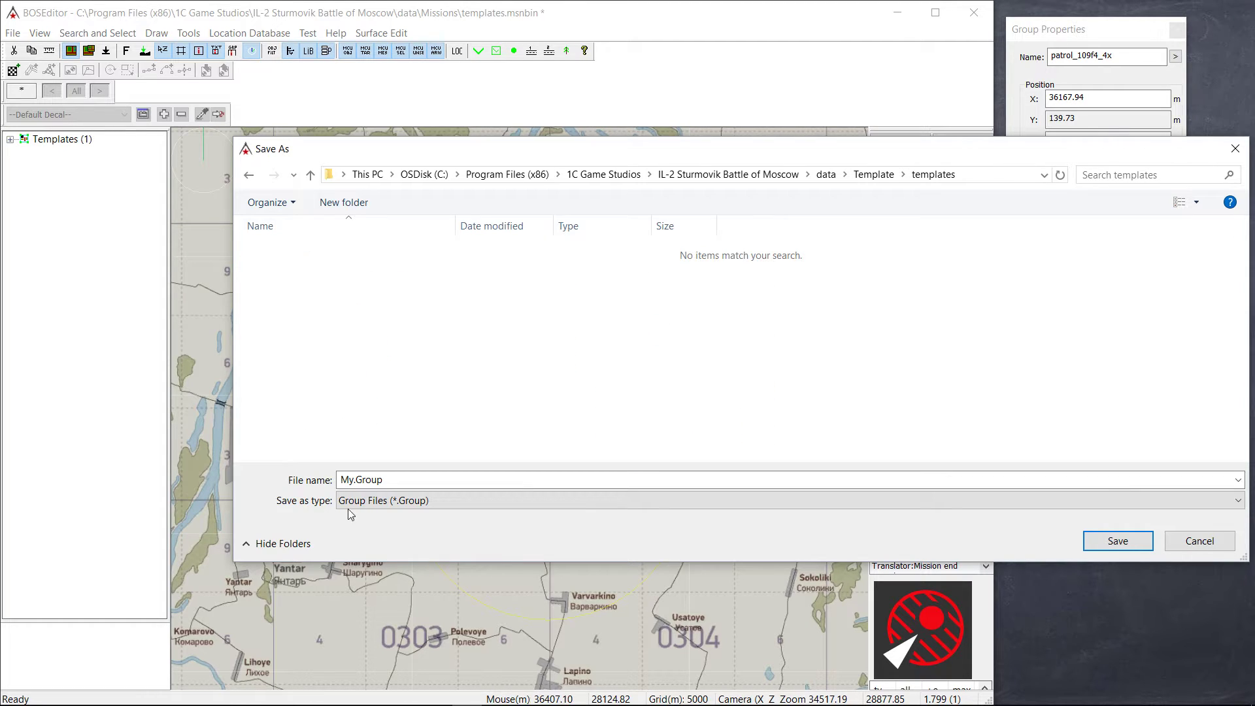
left_click(351, 481)
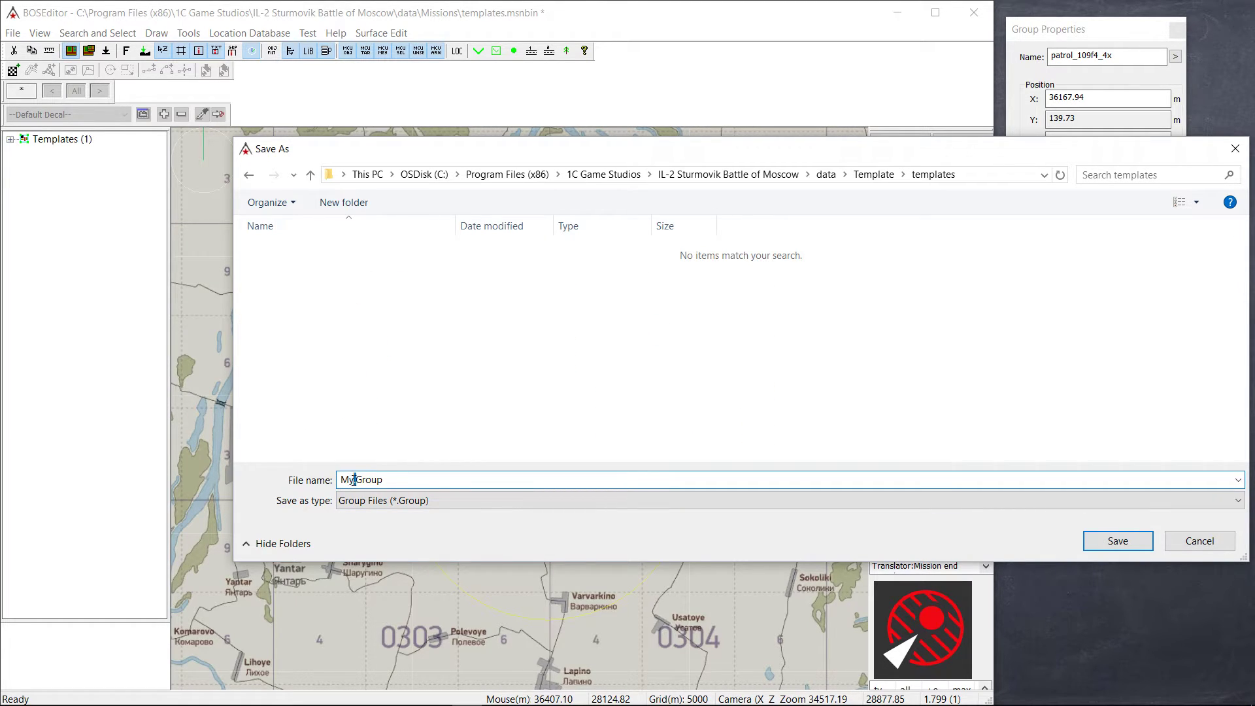
left_click(349, 480)
type("patrol_")
type("109f4")
type("_")
type("2x")
key("BackSpace")
key("BackSpace")
type("4x")
left_click(1100, 540)
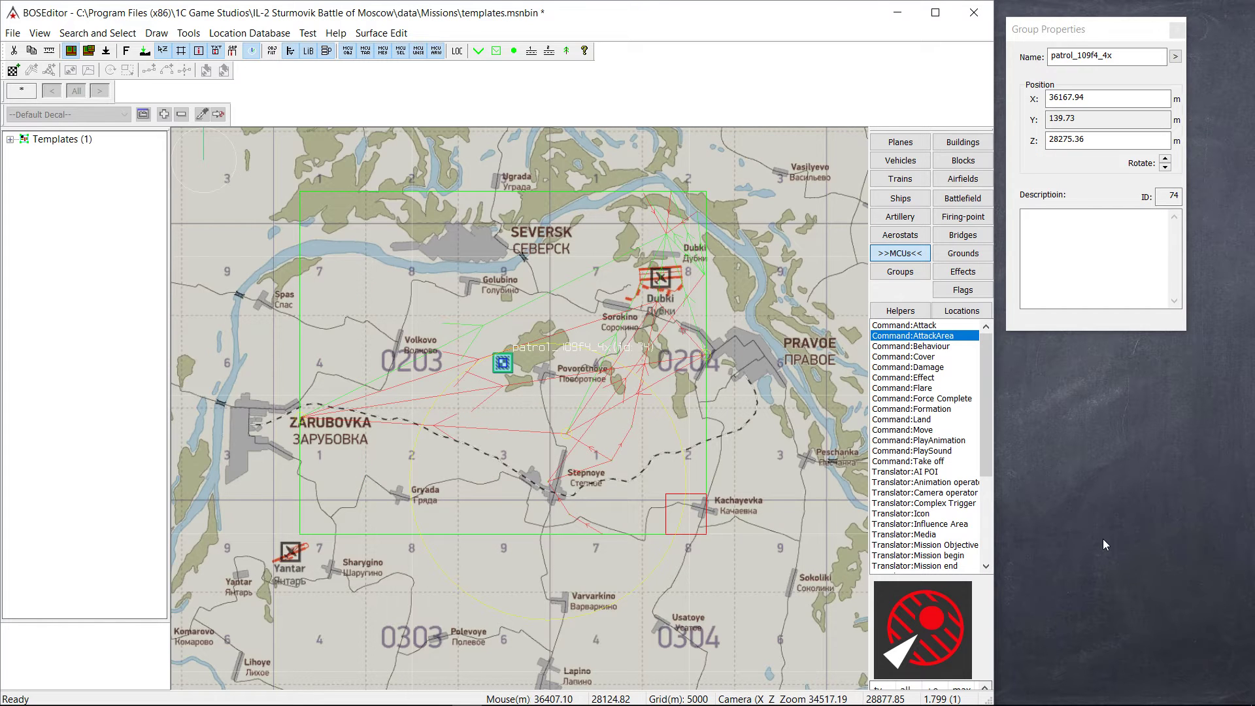
Move the patrol_109f4_4x group slightly southwest, to about X 35530 and Z 28039
left_click(549, 655)
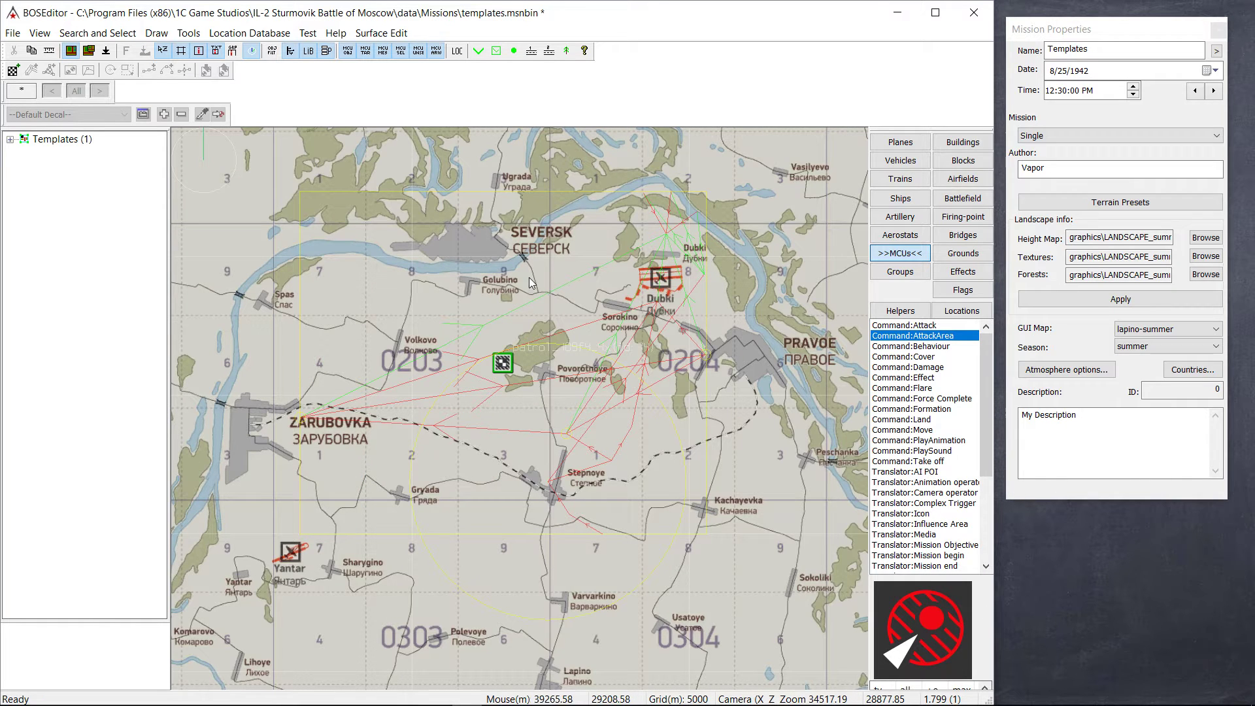
left_click(502, 363)
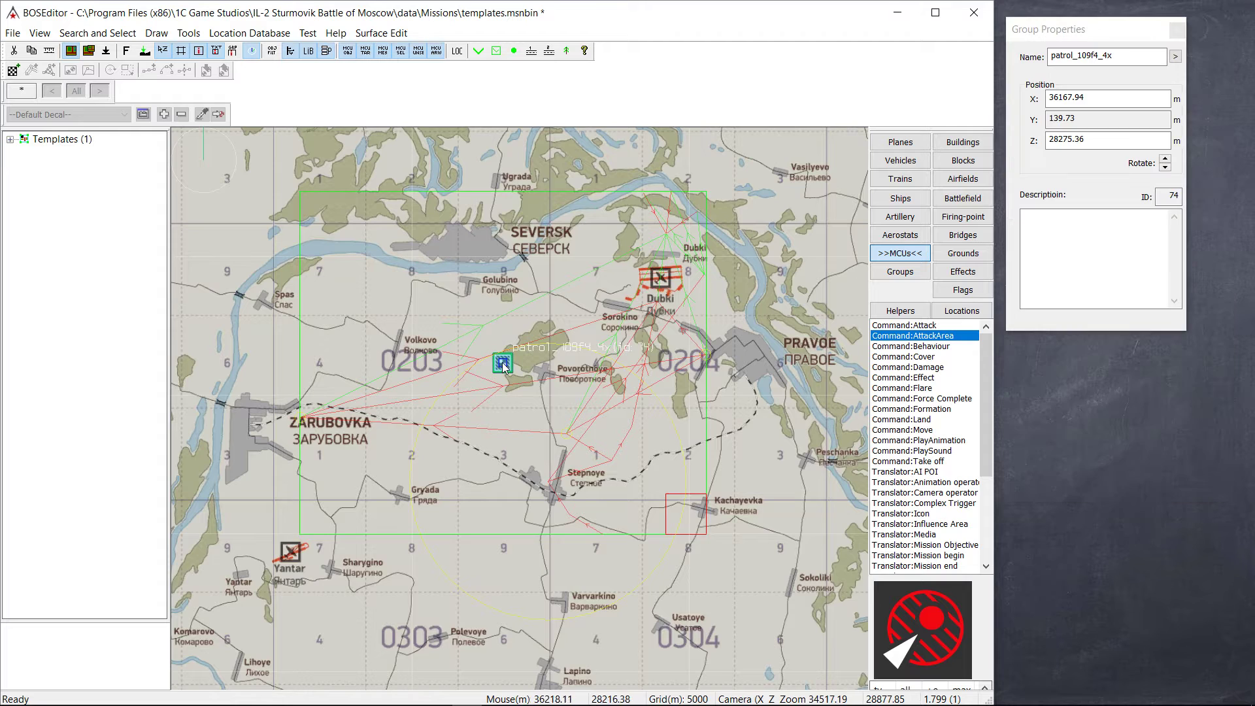
mouse_move(502, 363)
left_mouse_down()
mouse_move(479, 335)
mouse_move(490, 291)
mouse_move(484, 364)
mouse_move(496, 381)
left_mouse_up()
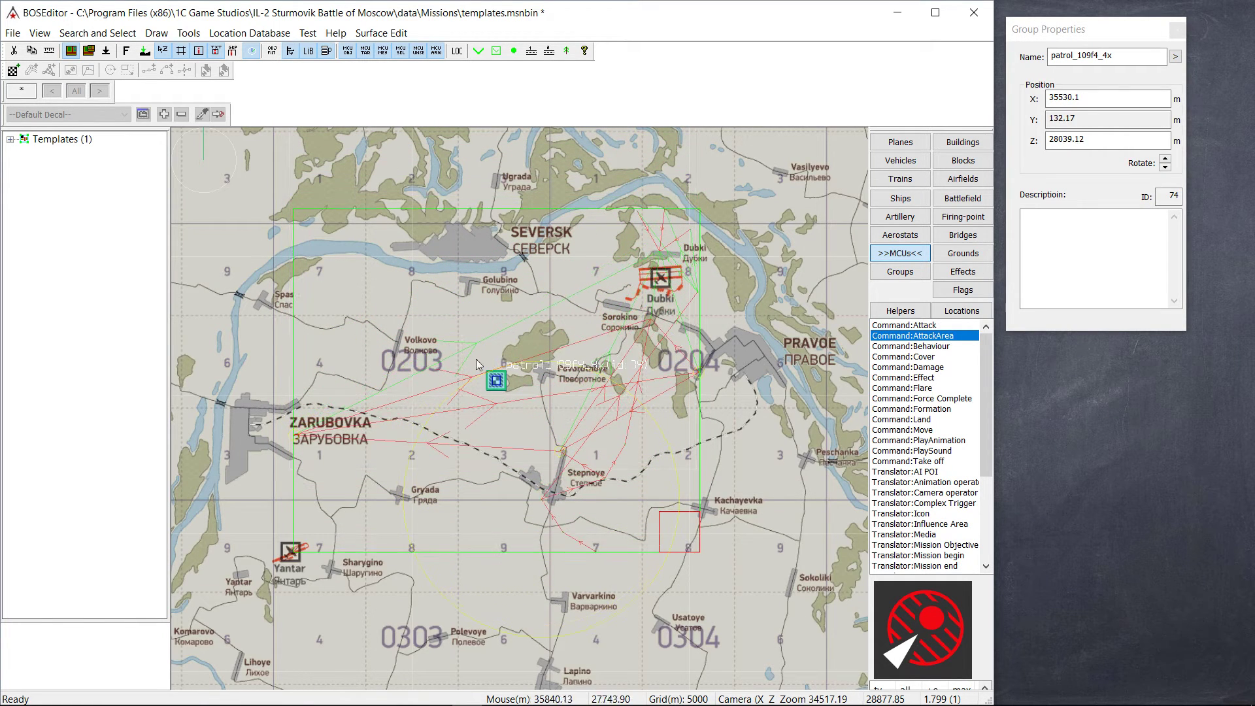
left_click(425, 302)
Set the patrol_109f4_4x group as the working group and try rotating it about its centre
left_click(496, 379)
right_click(495, 372)
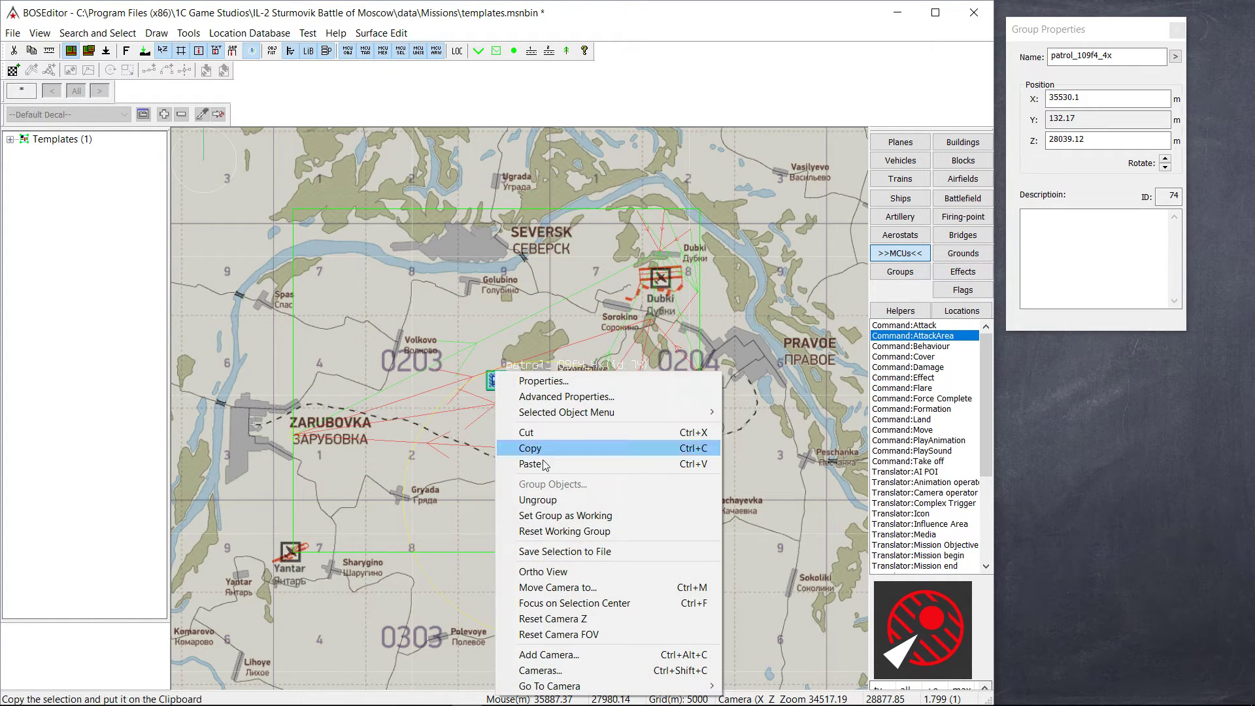
left_click(574, 515)
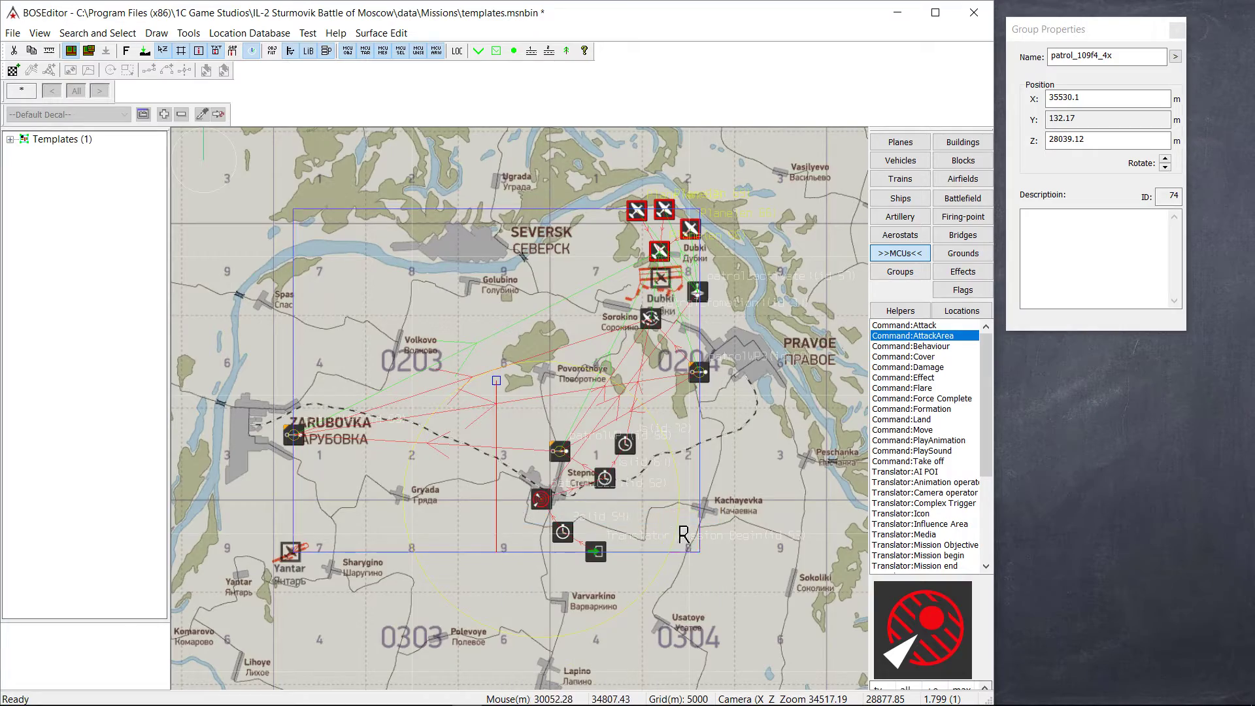
left_click_drag(689, 521, 630, 493)
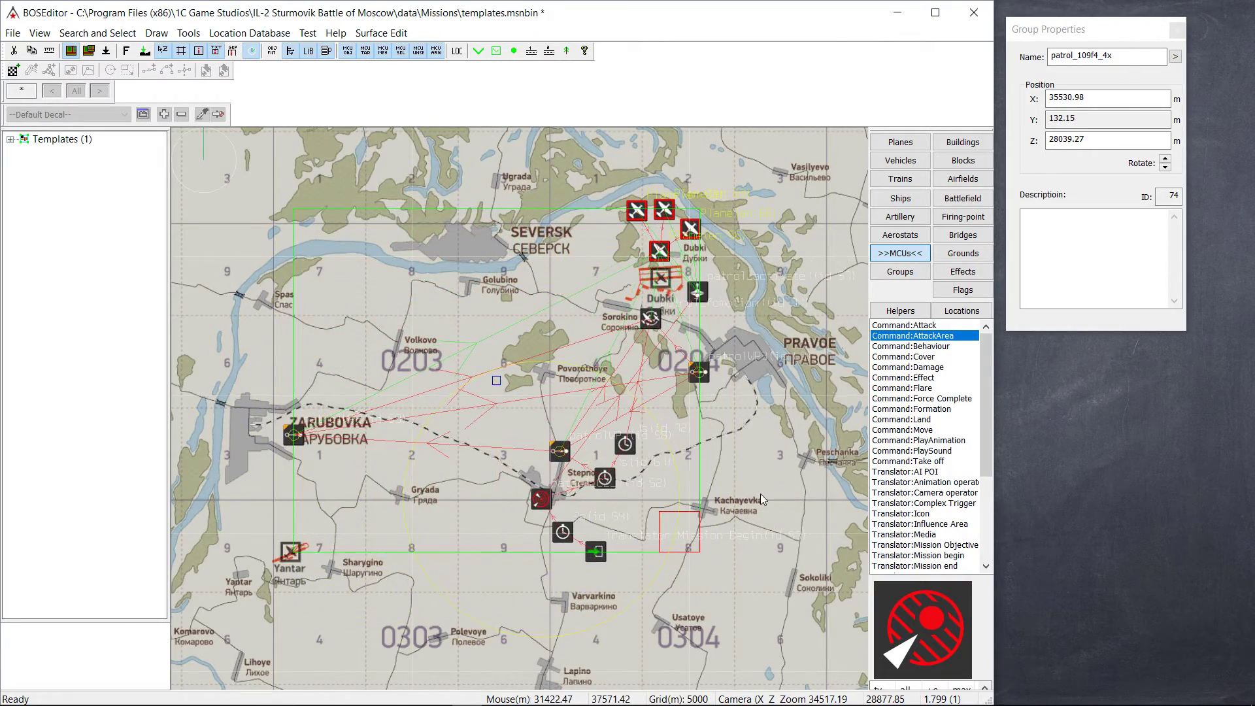
Shift the Mission Begin node and its three neighbouring nodes slightly southwest, and check the two northernmost planes by selecting them
left_click(758, 494)
left_click_drag(440, 468, 613, 574)
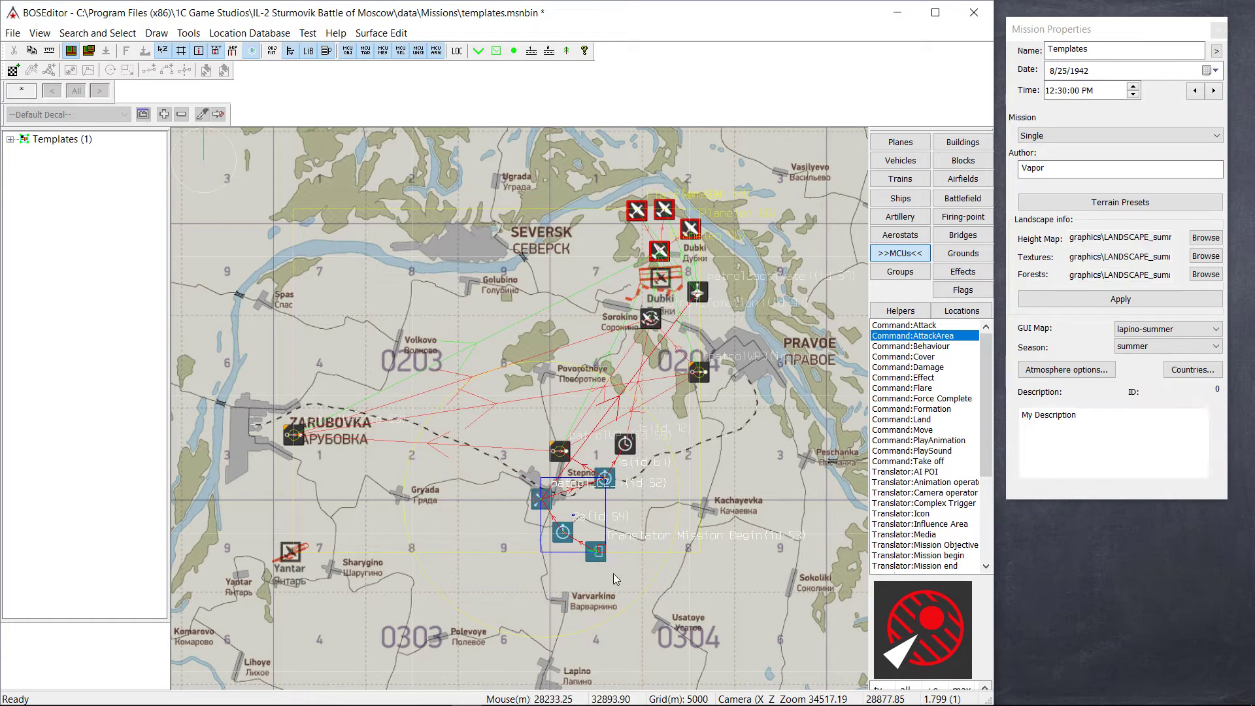
mouse_move(564, 504)
left_mouse_down()
mouse_move(660, 592)
mouse_move(761, 588)
mouse_move(510, 532)
mouse_move(445, 540)
mouse_move(605, 522)
mouse_move(568, 537)
mouse_move(548, 520)
left_mouse_up()
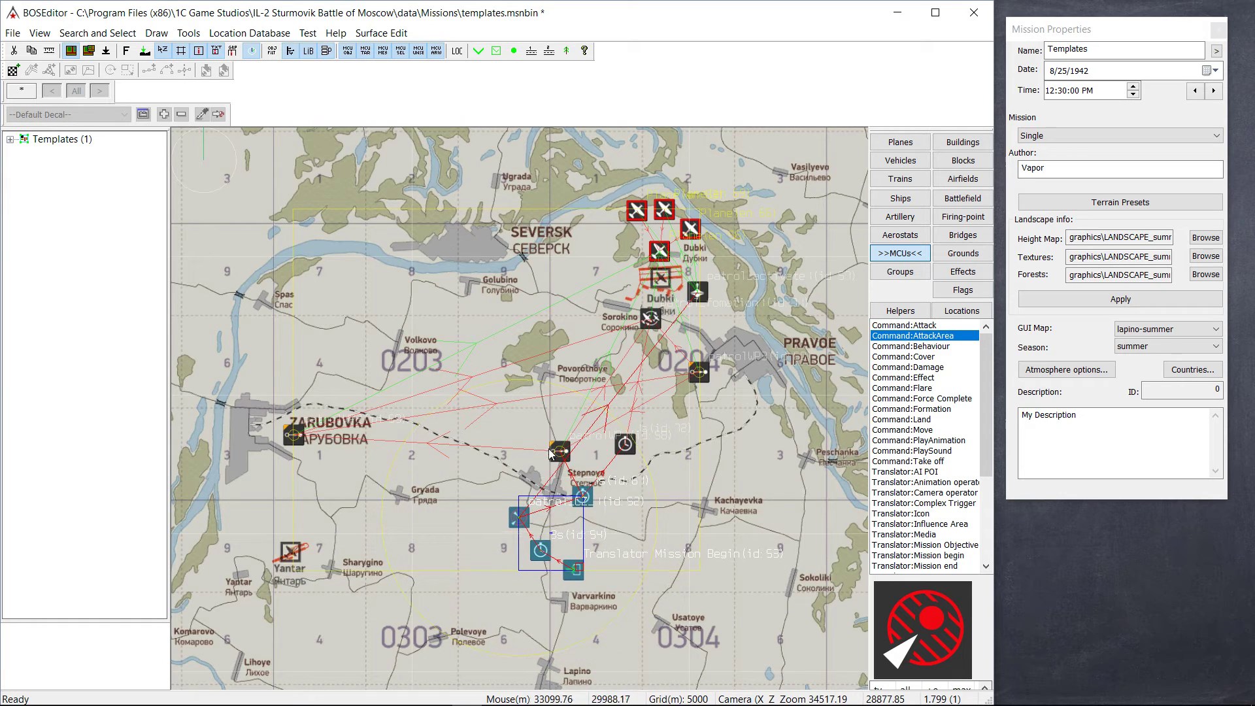
left_click(756, 456)
left_click_drag(616, 182, 677, 239)
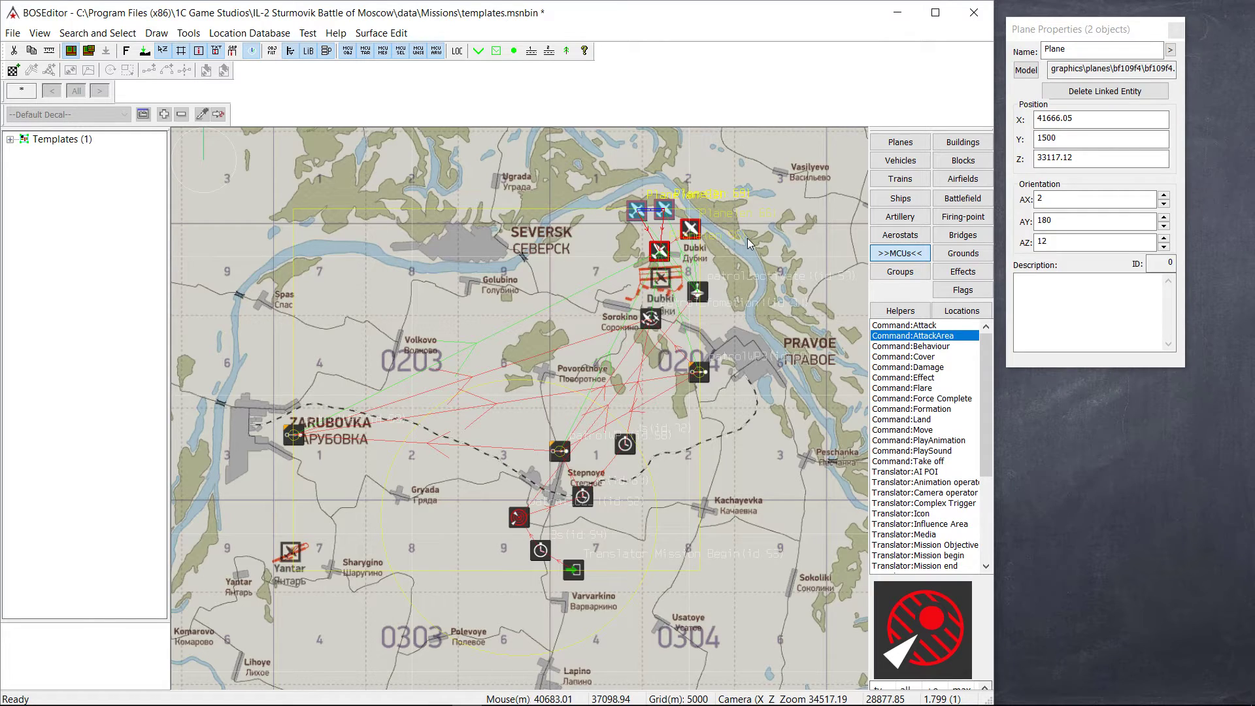
left_click(747, 238)
Import the patrol_109f4_4x group file and place it south of the existing patrol, at about X 17749 and Z 27504
right_click_drag(631, 458, 647, 401)
scroll(647, 401, "down", 5)
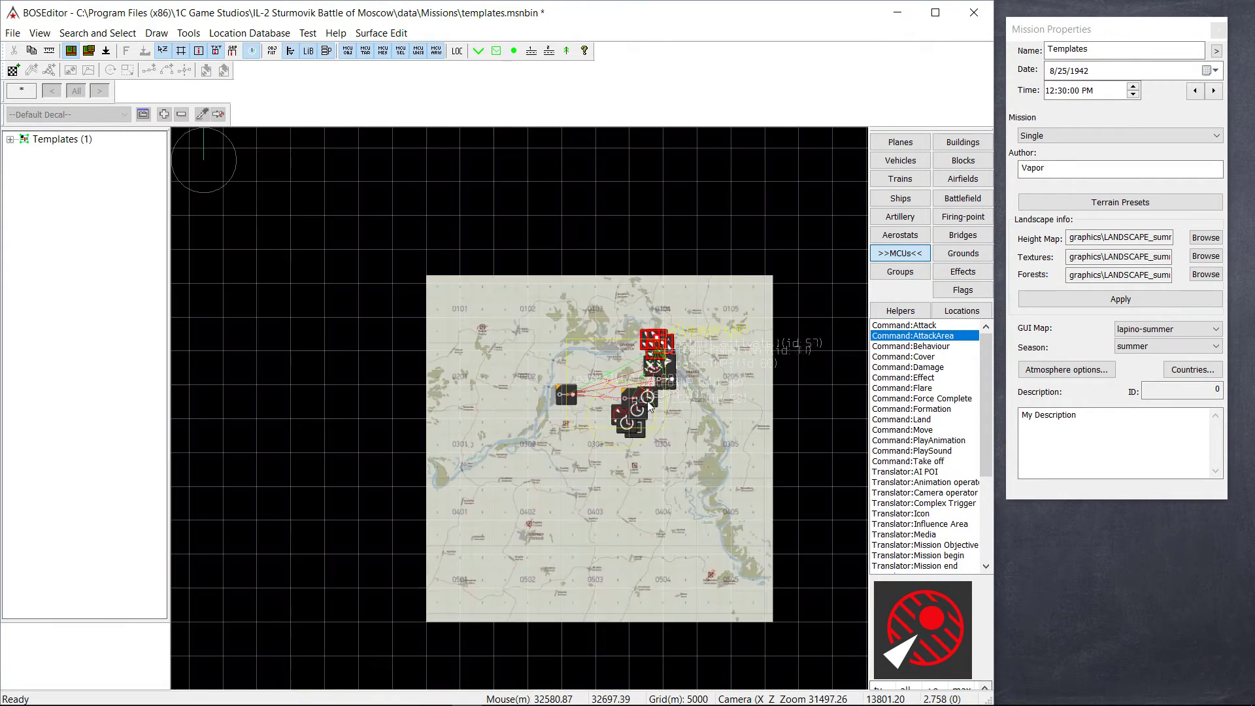
scroll(652, 488, "up", 5)
right_click_drag(626, 494, 616, 482)
scroll(617, 481, "down", 3)
right_click_drag(563, 451, 519, 476)
left_click(12, 33)
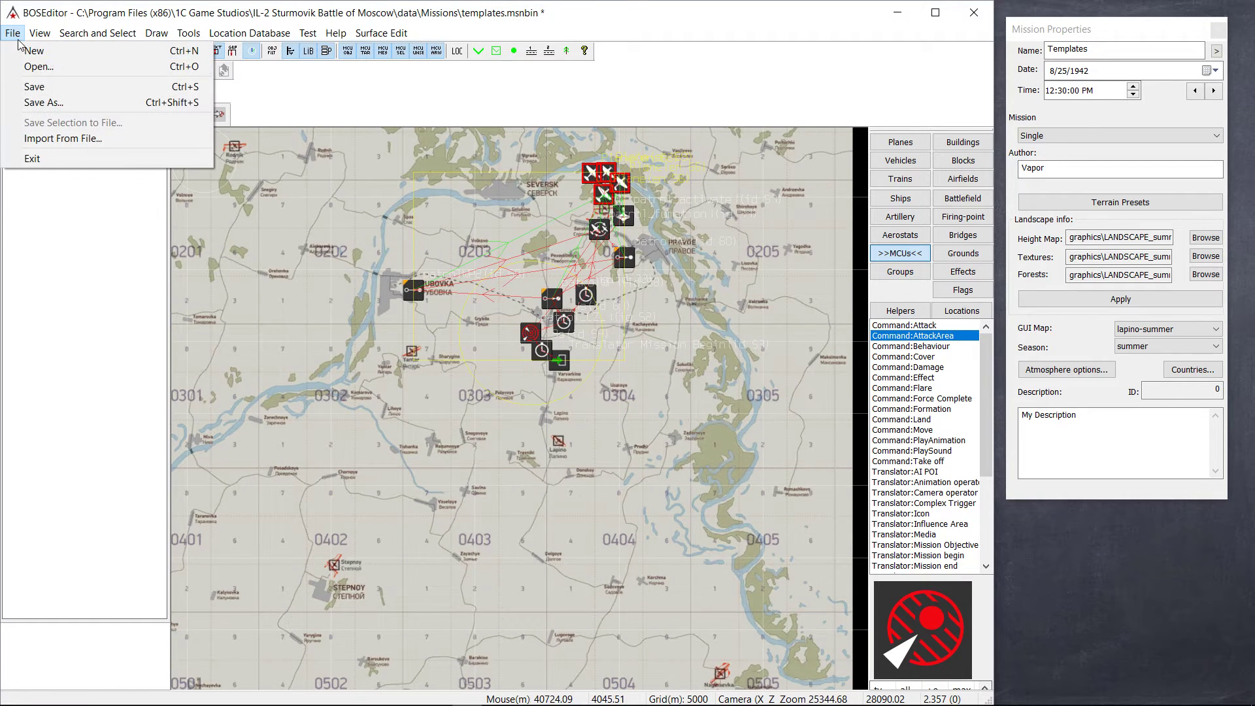
left_click(46, 138)
double_click(445, 251)
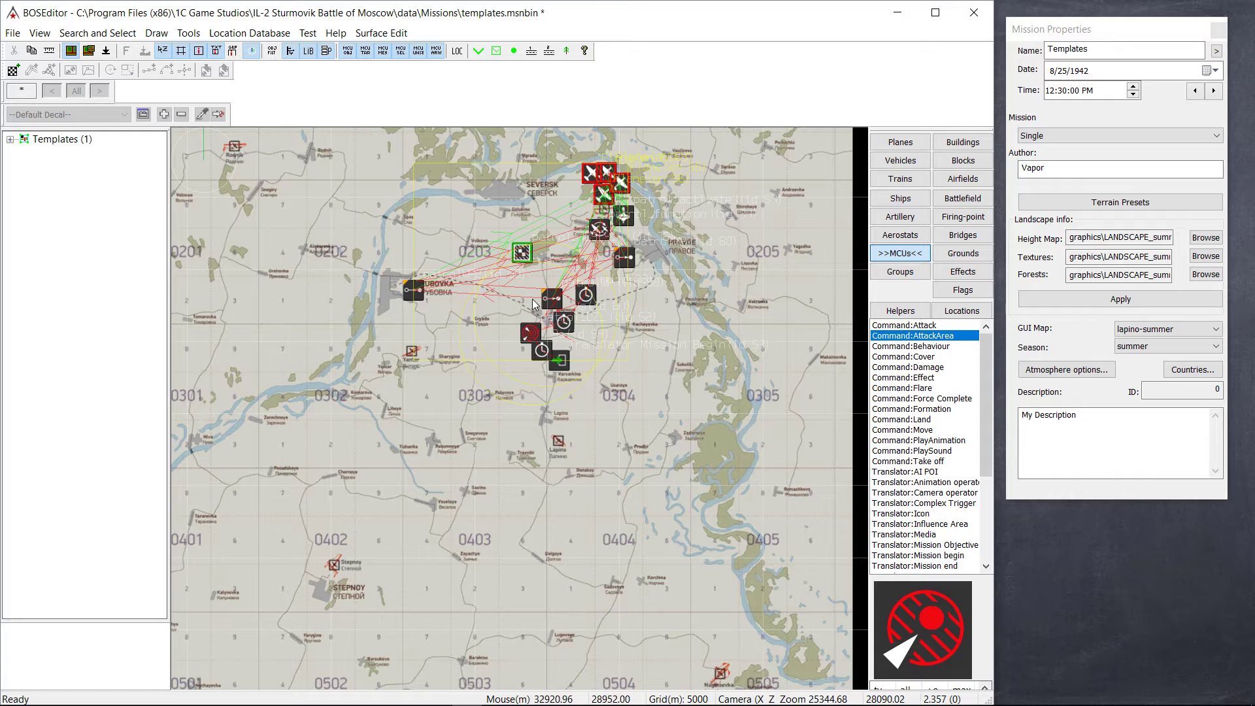
left_click_drag(522, 252, 510, 517)
Delete the newly imported patrol_109f4_4x group
left_click_drag(363, 450, 652, 598)
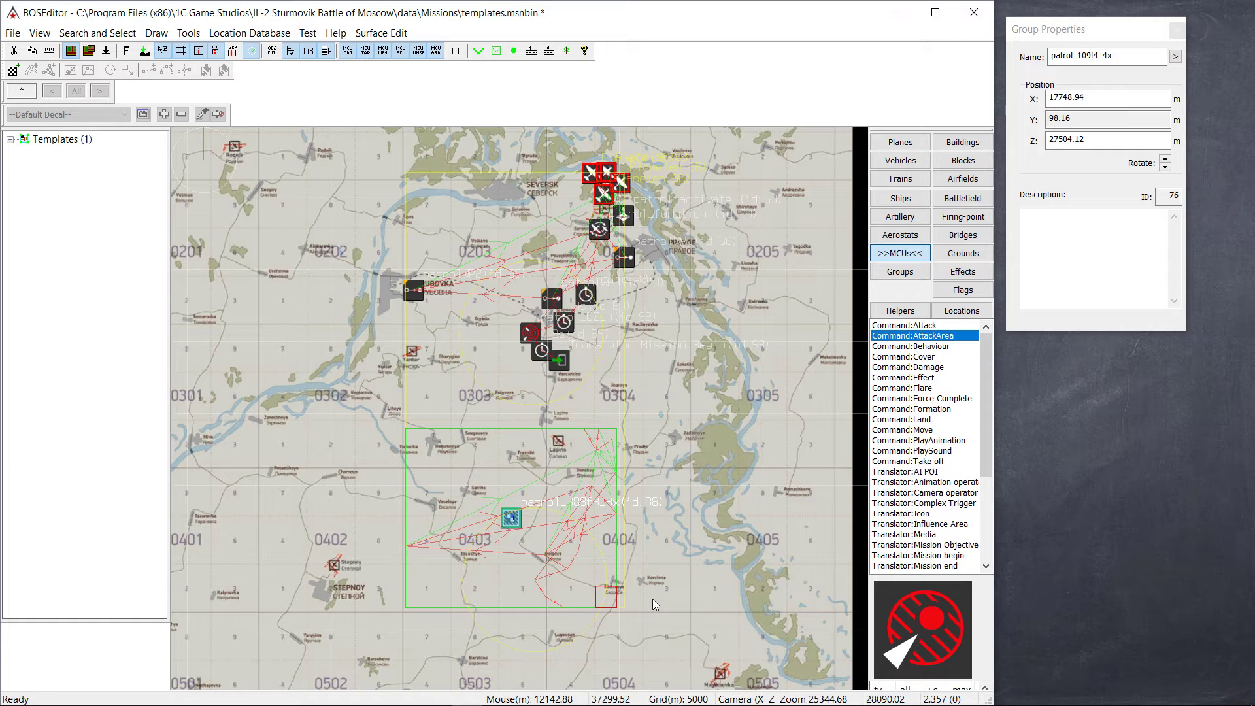
key("Delete")
Set the top-level Templates group as the working group
left_click(9, 140)
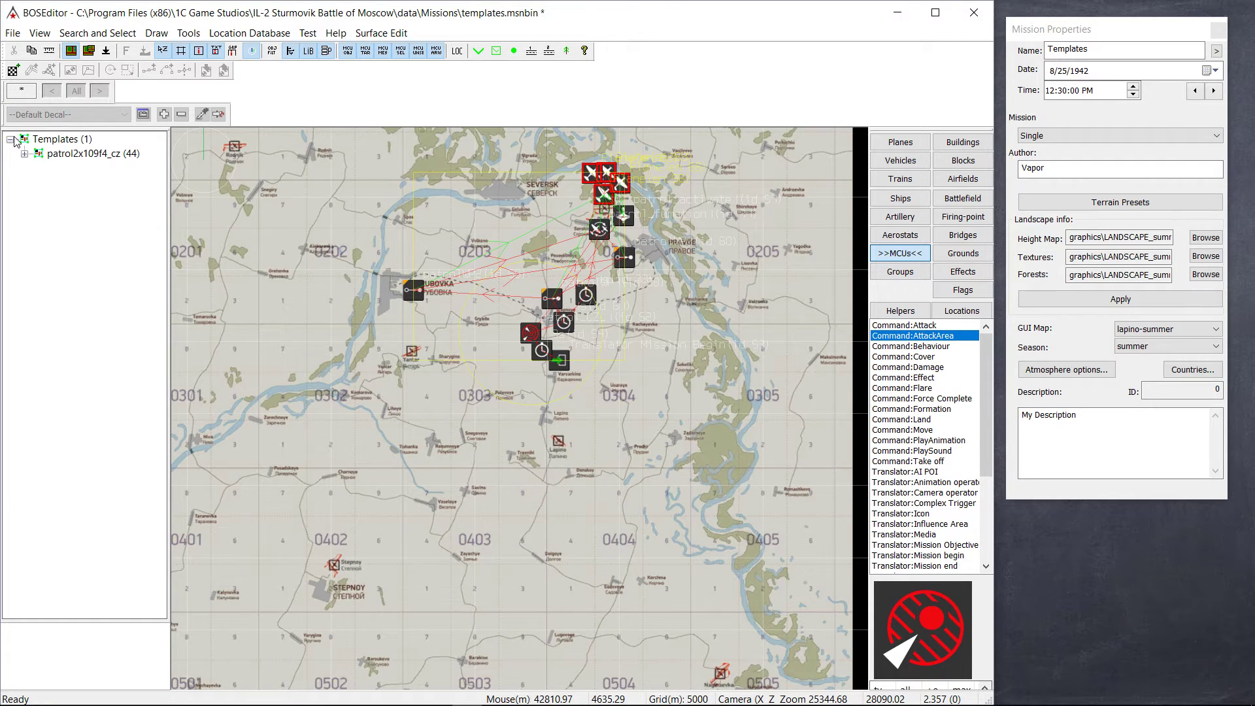
left_click(55, 143)
right_click(66, 142)
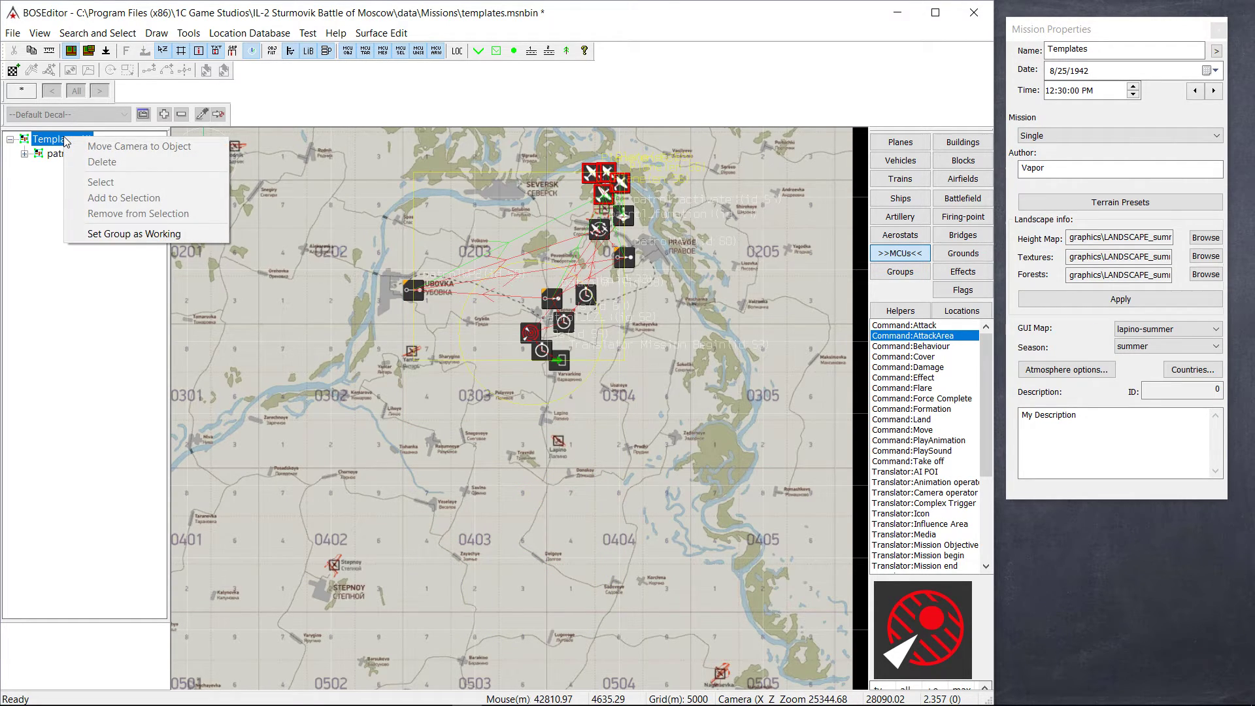
left_click(130, 233)
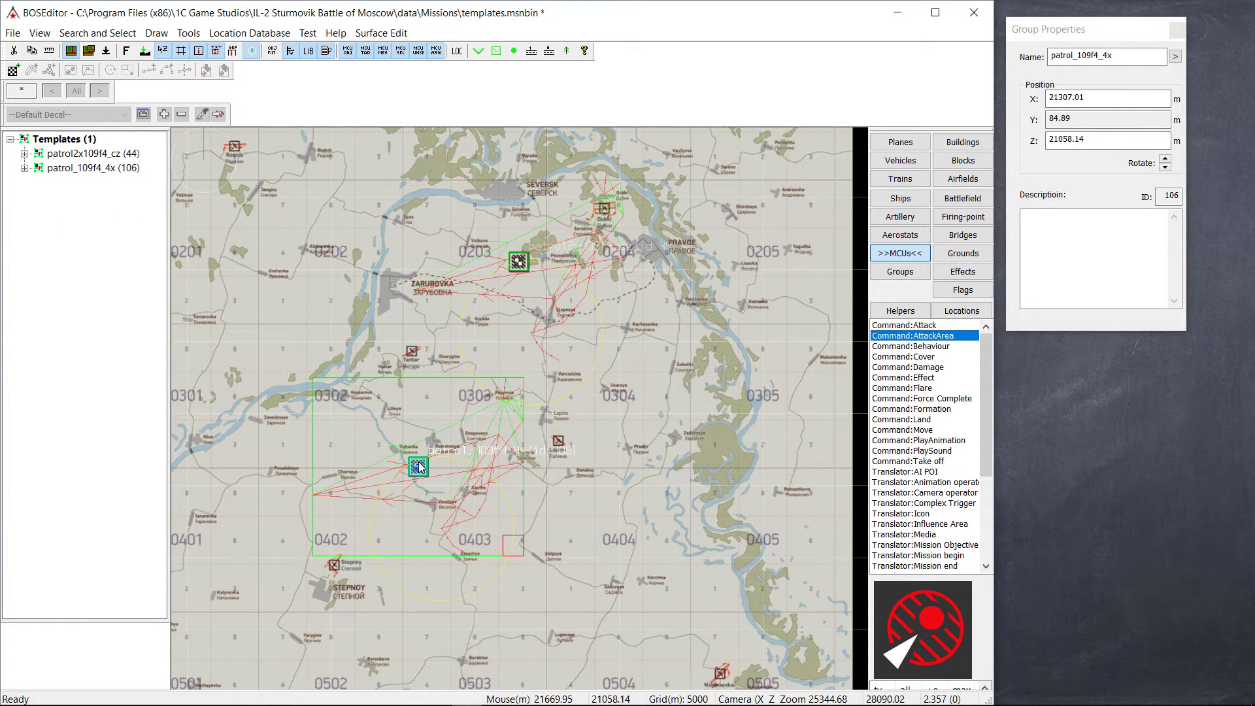
Move the patrol2x109f4_cz group east to about X 37242, Z 34436 and the patrol_109f4_4x group to about X 36550, Z 23463
left_click_drag(416, 463, 323, 322)
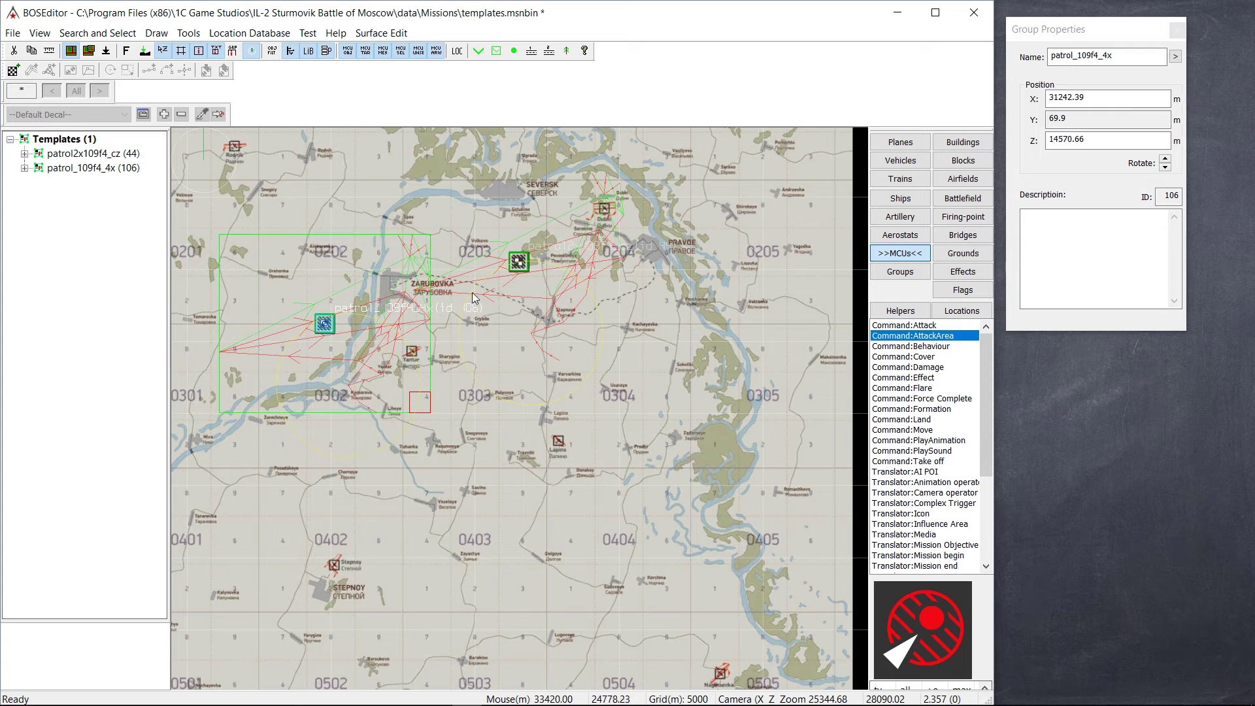
left_click_drag(520, 260, 607, 237)
left_click(566, 272)
left_click(519, 265)
left_click_drag(324, 323, 452, 247)
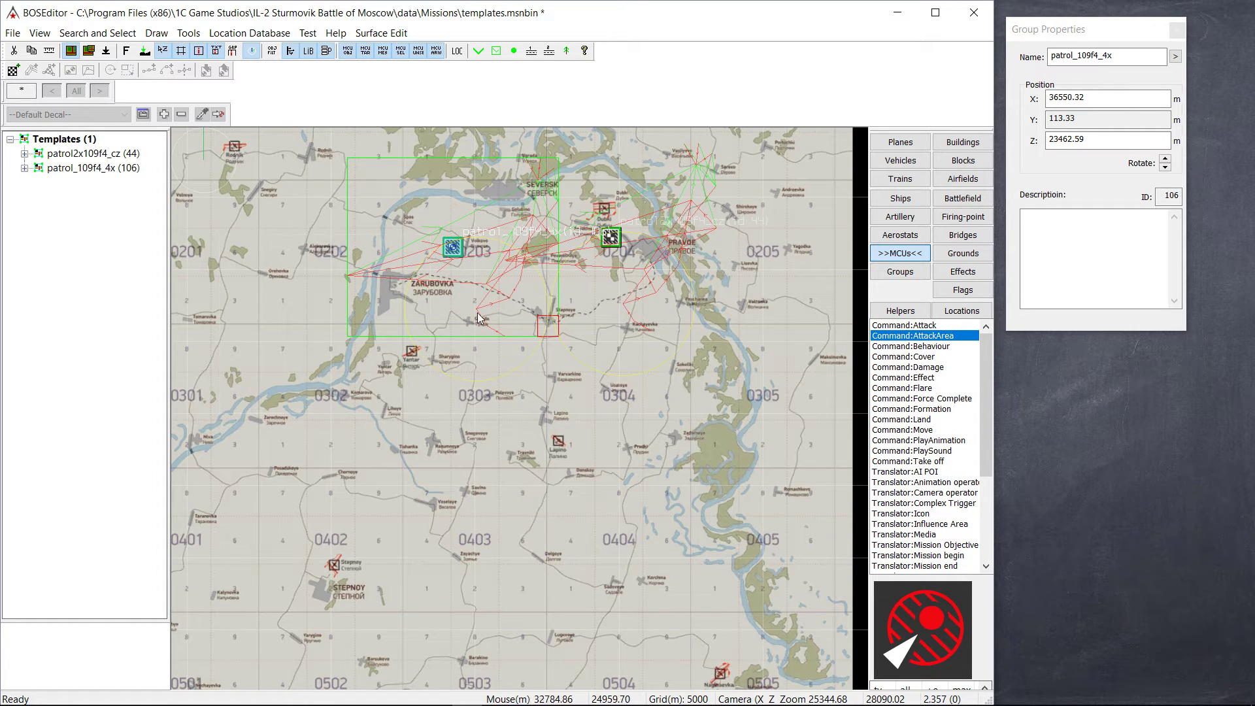
left_click(590, 414)
Examine how the two patrol groups and their links lie side by side on the map
scroll(590, 415, "up", 5)
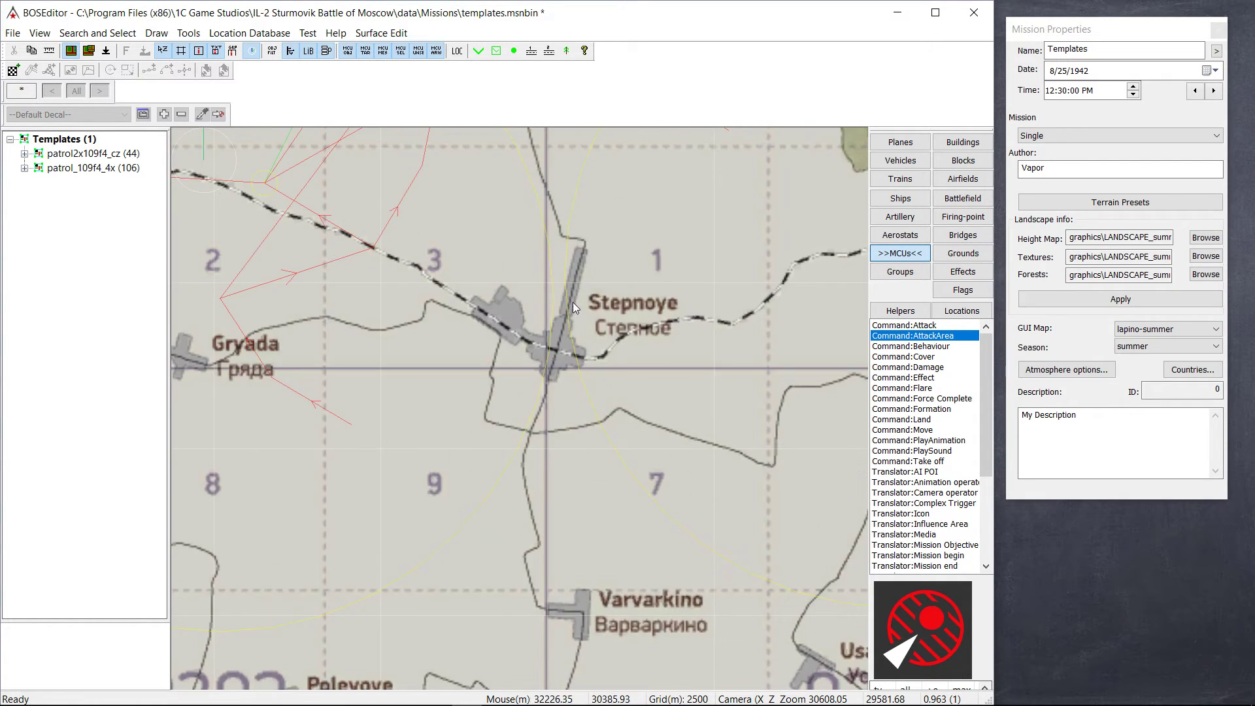
scroll(514, 394, "down", 8)
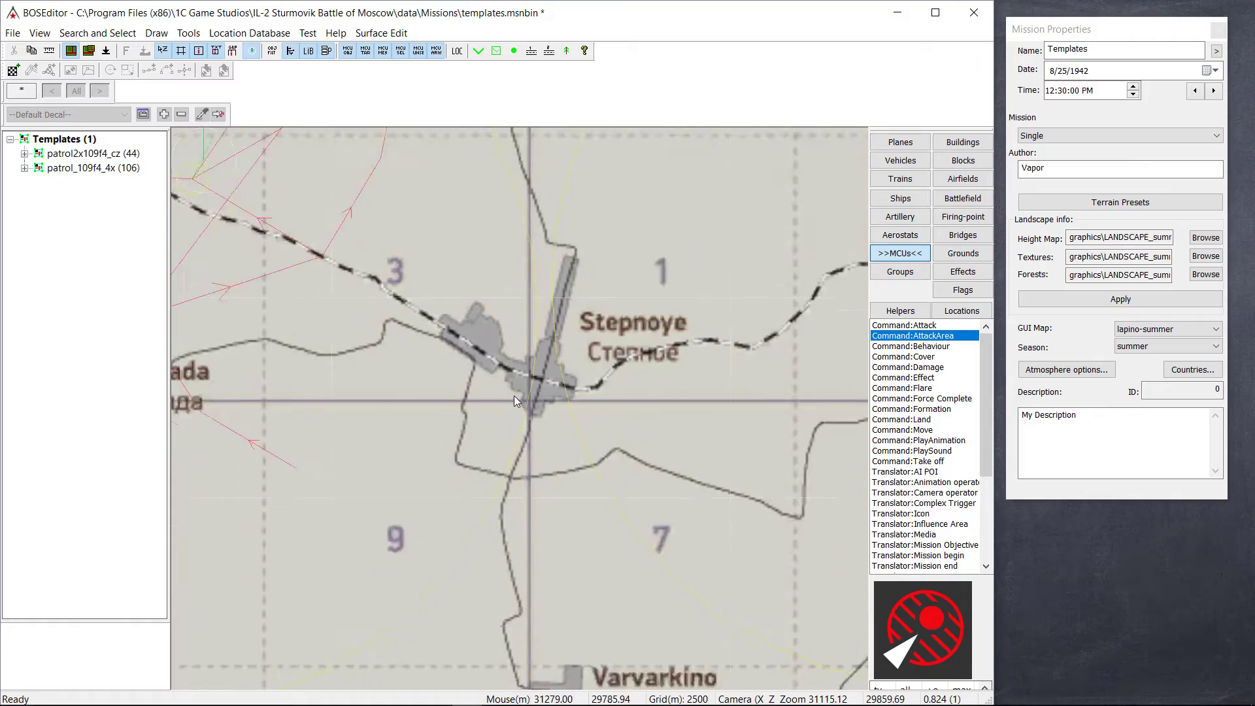
scroll(540, 407, "up", 4)
scroll(546, 437, "down", 2)
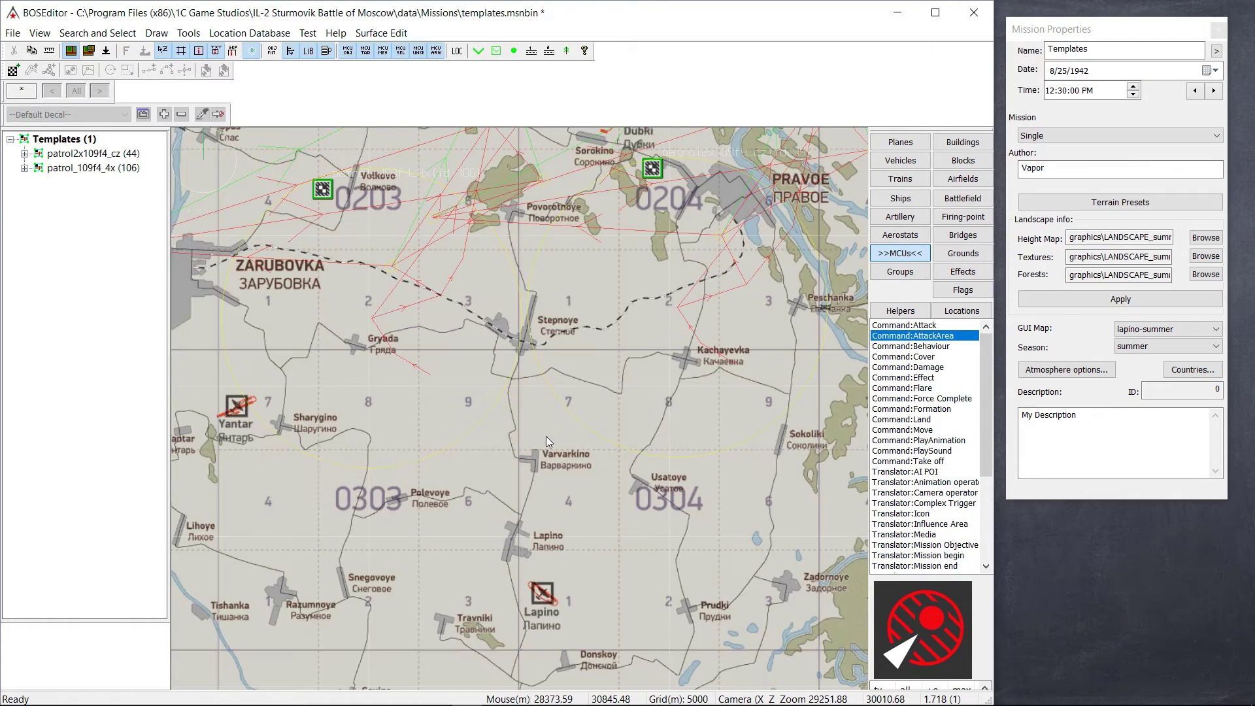
scroll(544, 458, "down", 2)
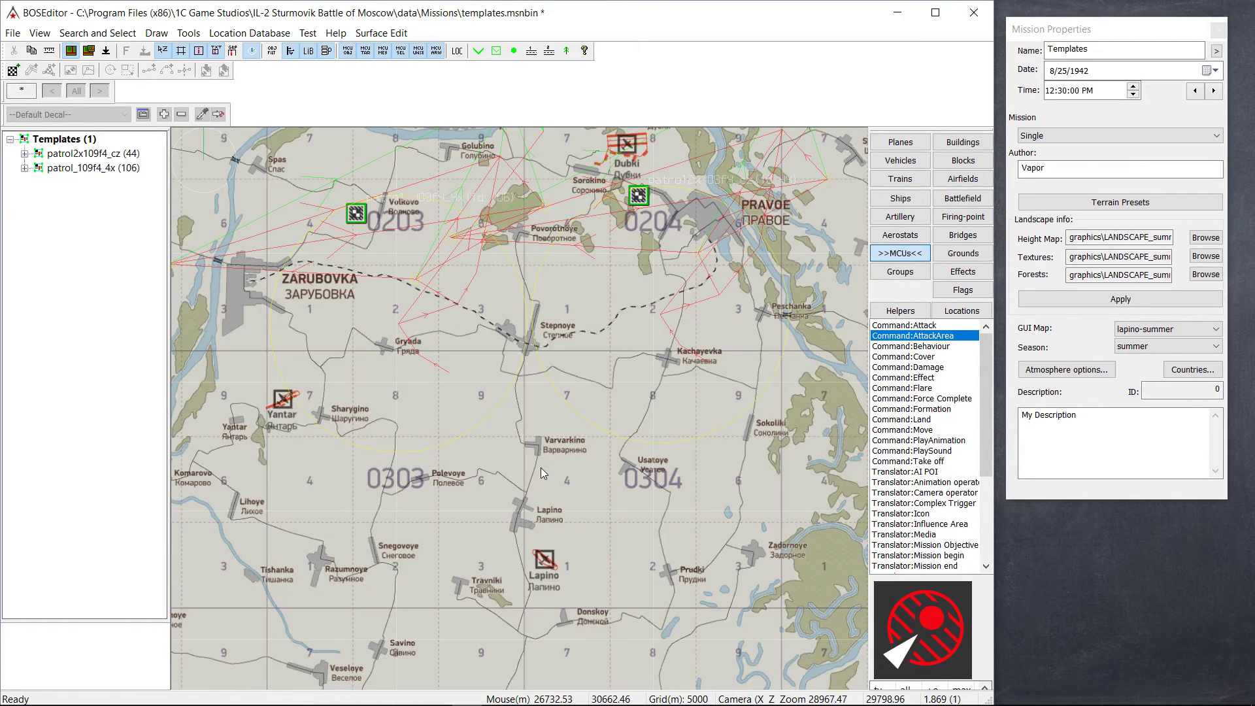
middle_click_drag(542, 472, 540, 524)
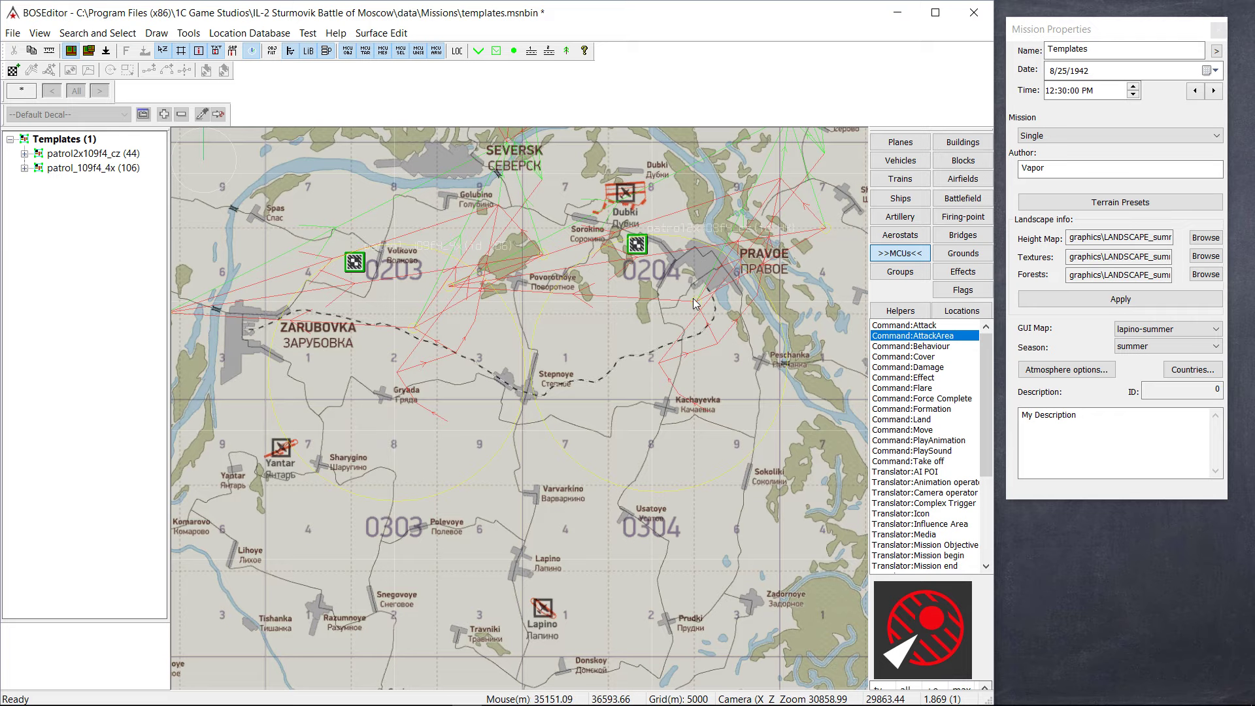
scroll(504, 277, "down", 2)
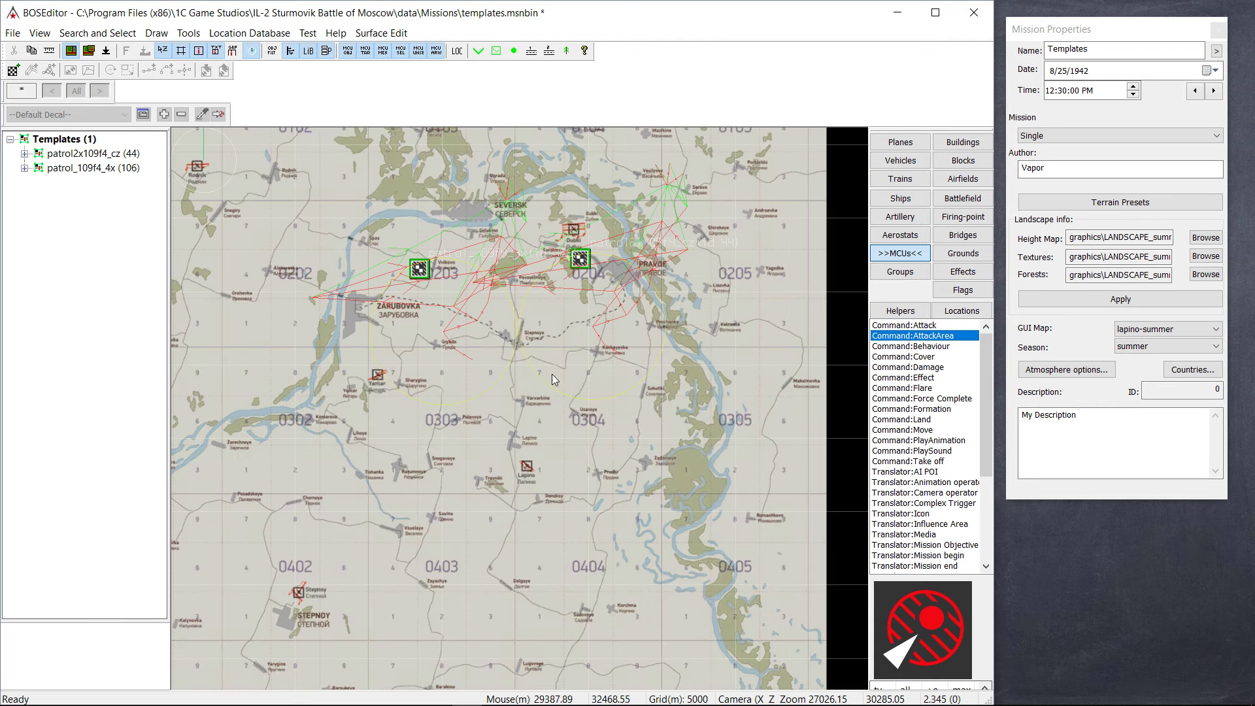
scroll(547, 371, "up", 1)
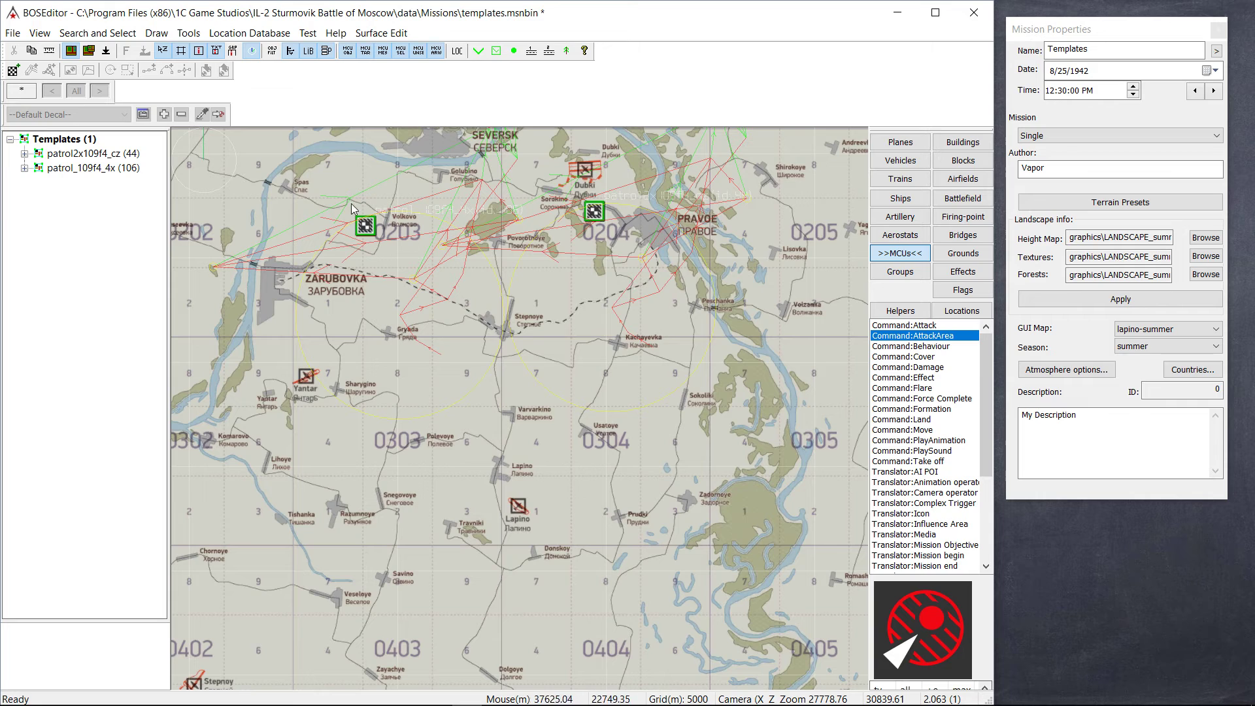
Compare the properties of the patrol2x109f4_cz and patrol_109f4_4x groups by selecting each in turn
left_click_drag(337, 186, 461, 302)
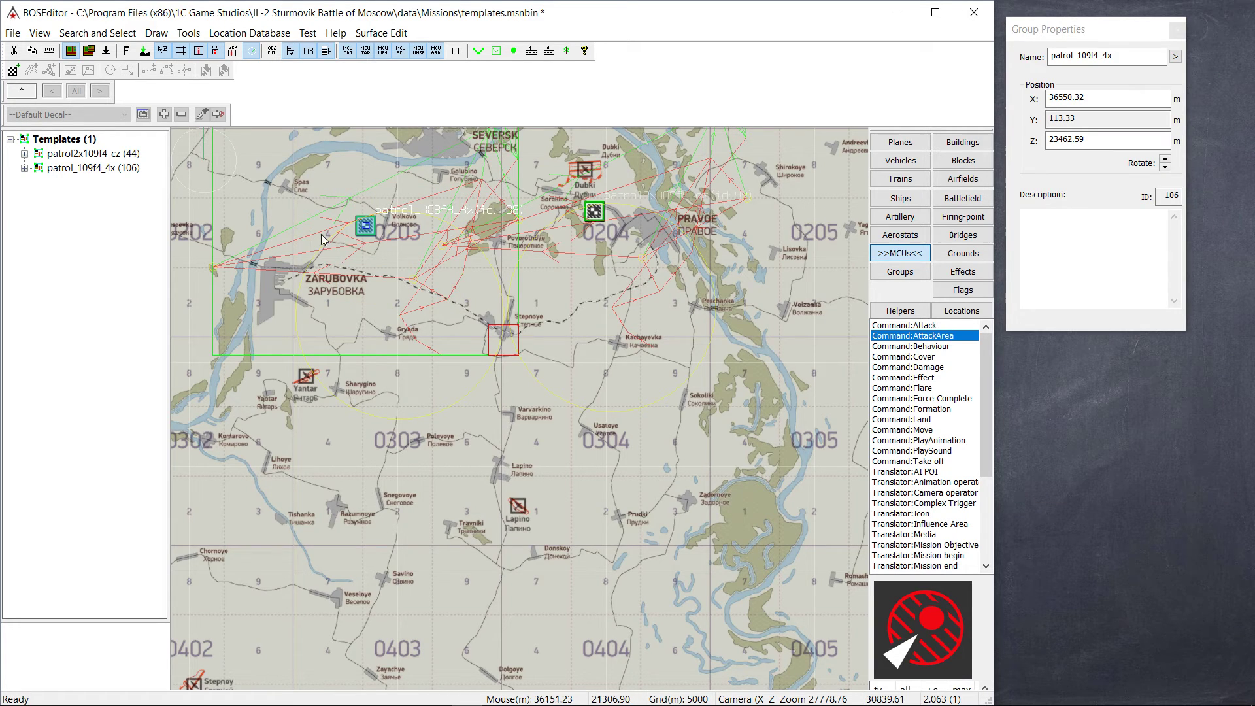
left_click(87, 154)
left_click(90, 169)
left_click(90, 155)
left_click(91, 171)
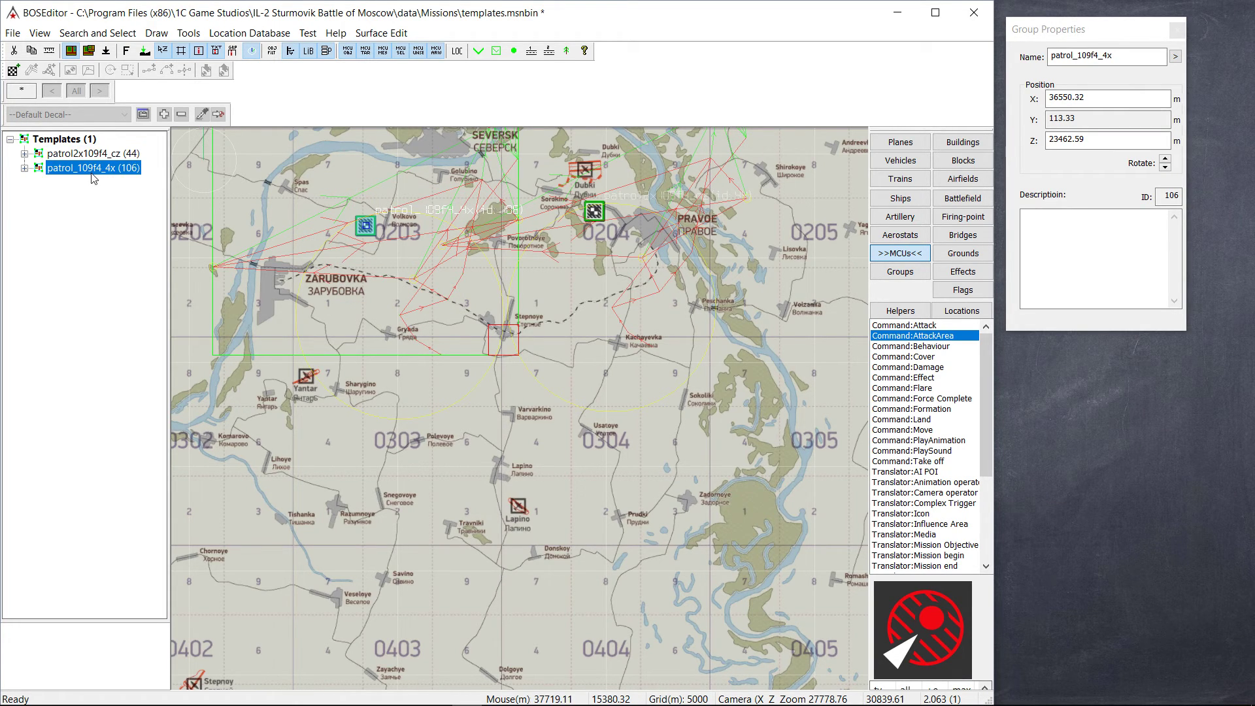
left_click(96, 156)
left_click(103, 170)
left_click(105, 157)
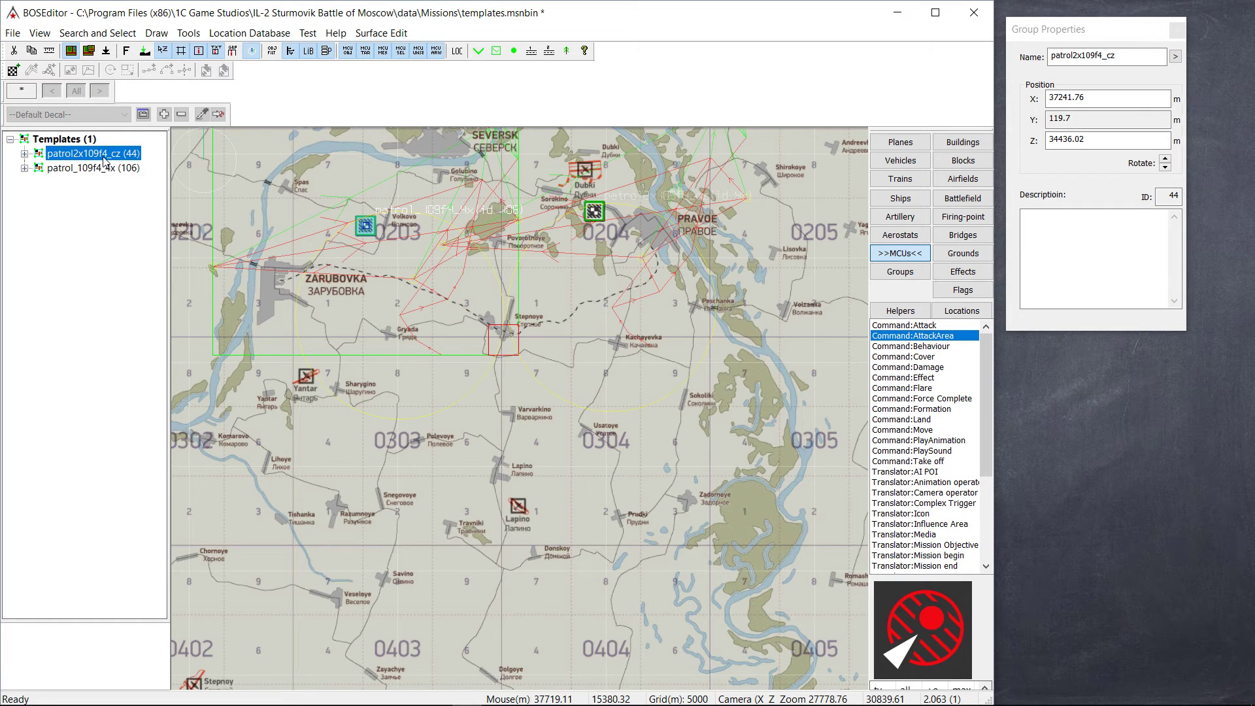
left_click(105, 168)
left_click(447, 457)
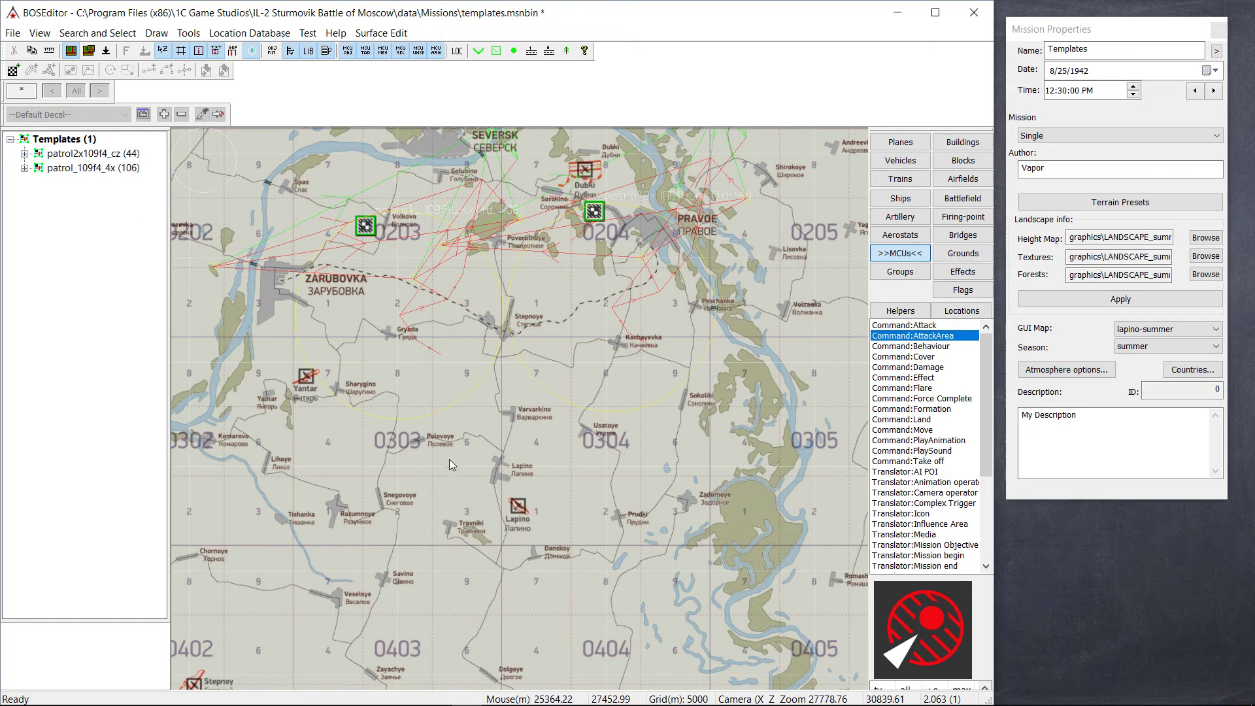
Select both patrol groups on the map and delete them from the mission
scroll(461, 347, "up", 4)
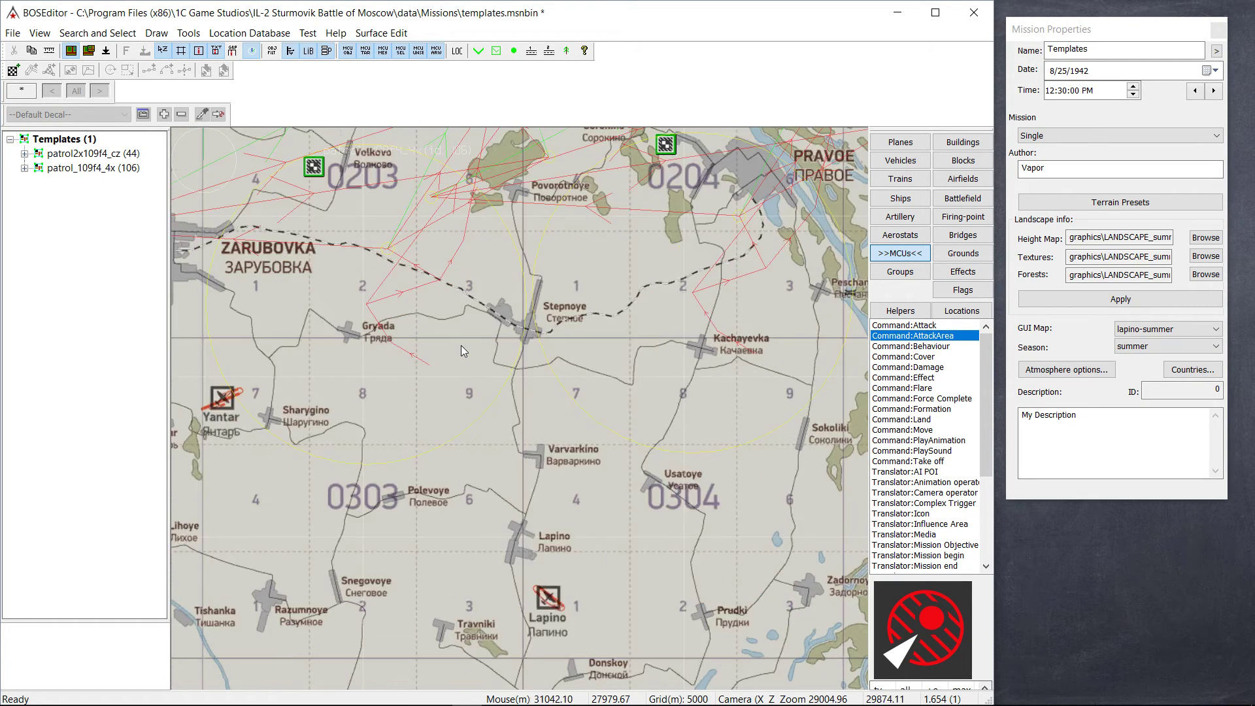
scroll(461, 345, "down", 4)
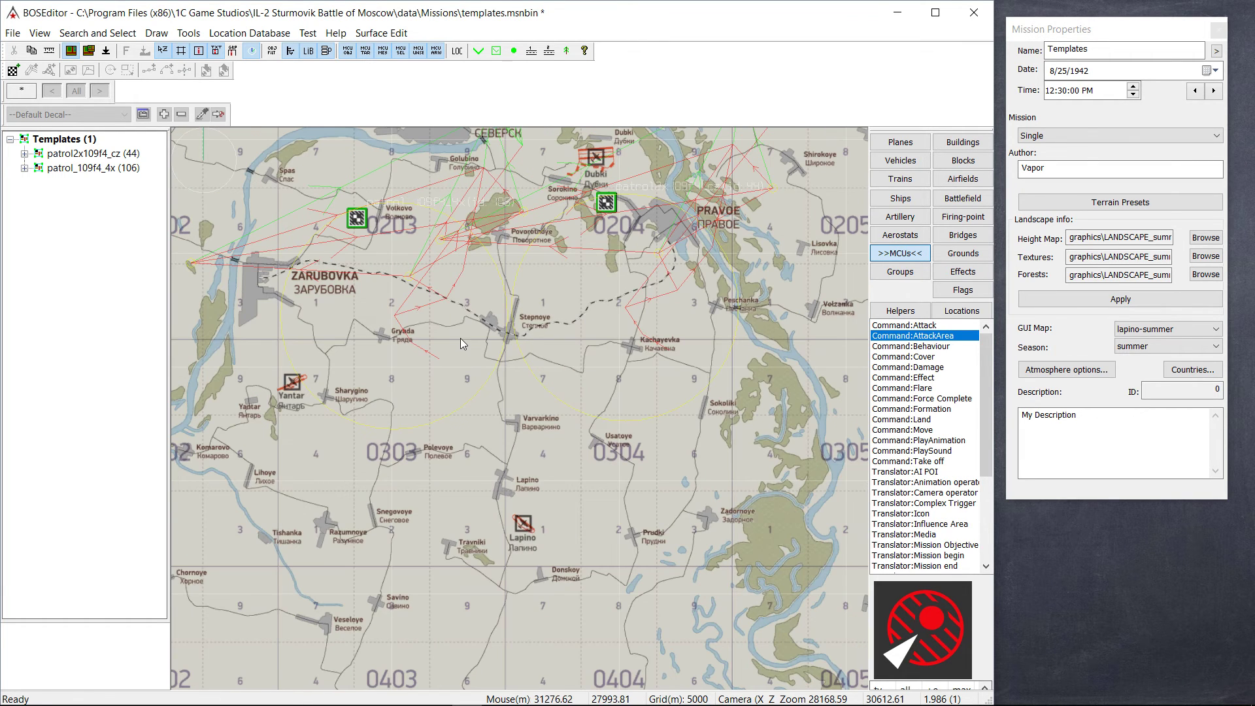
left_click_drag(282, 177, 718, 318)
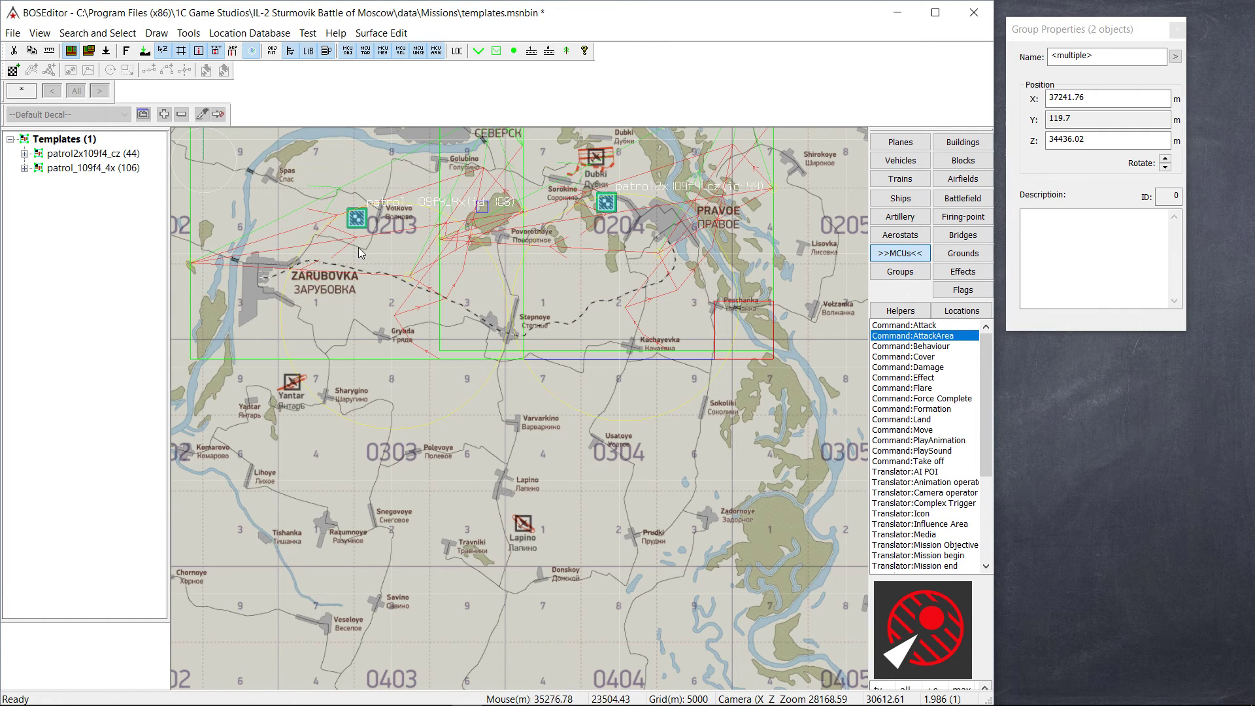
left_click(92, 157)
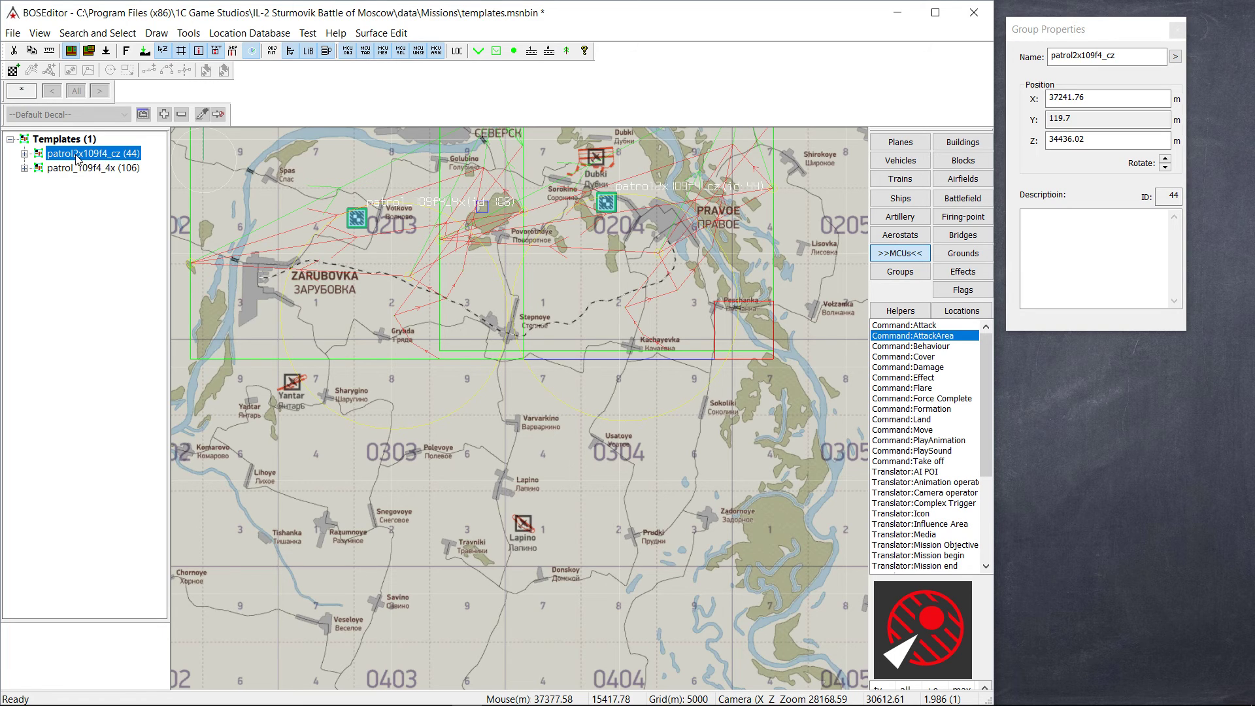
left_click(496, 425)
middle_click_drag(427, 360, 453, 442)
left_click_drag(281, 202, 704, 440)
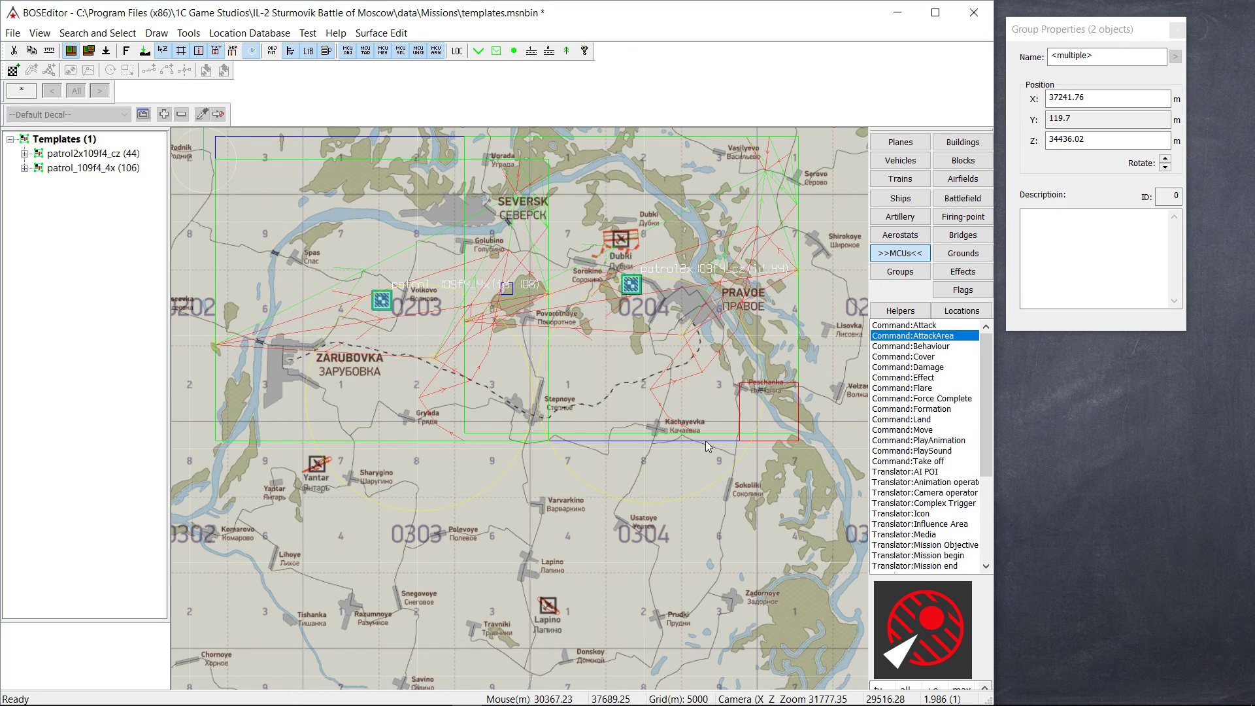
key("Delete")
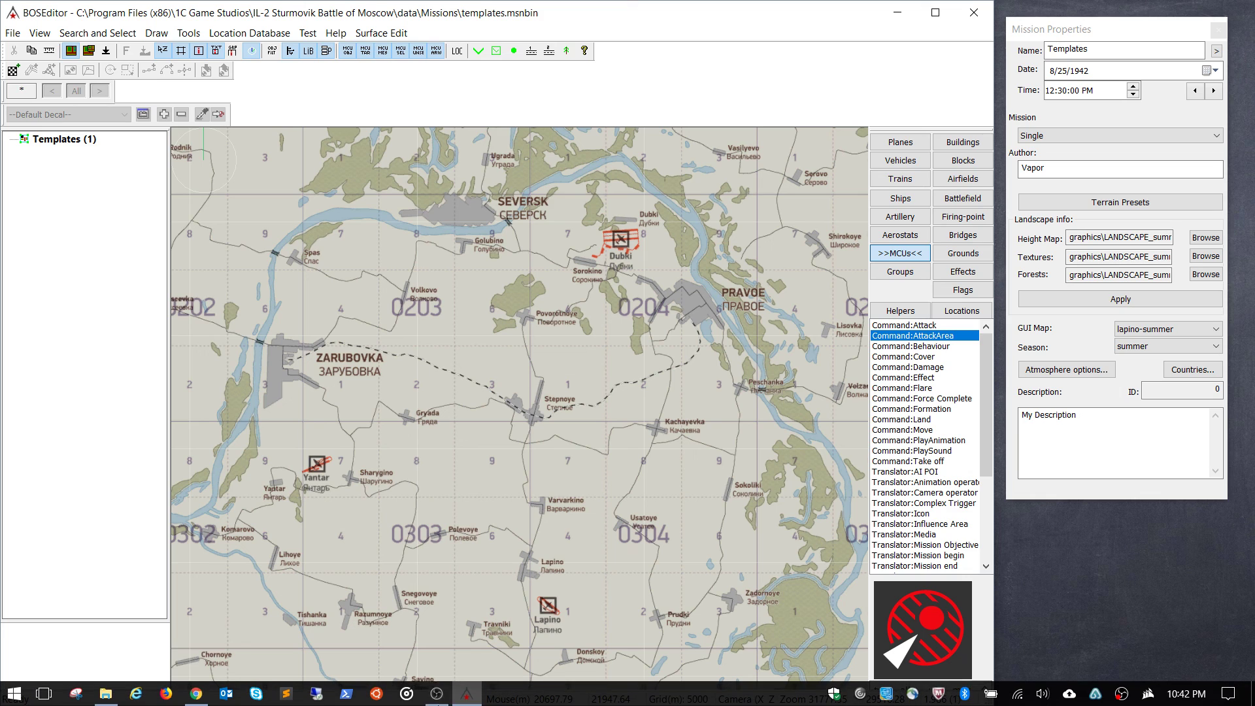
mouse_move(436, 694)
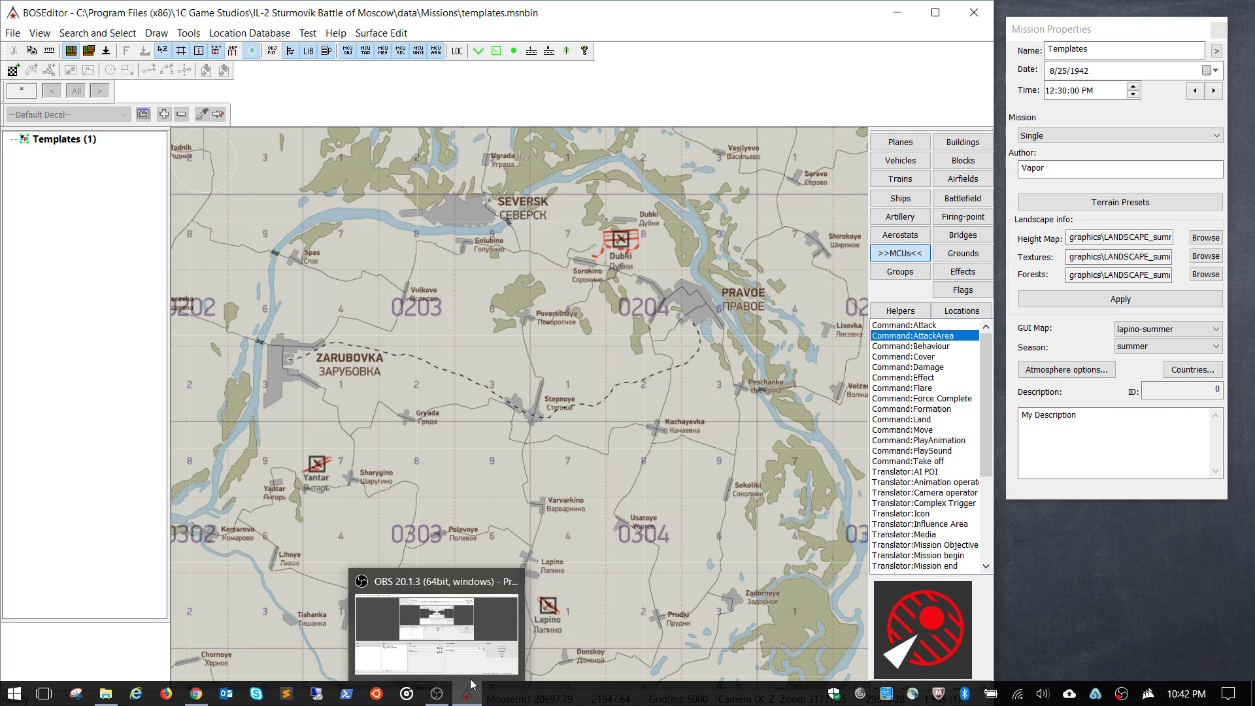